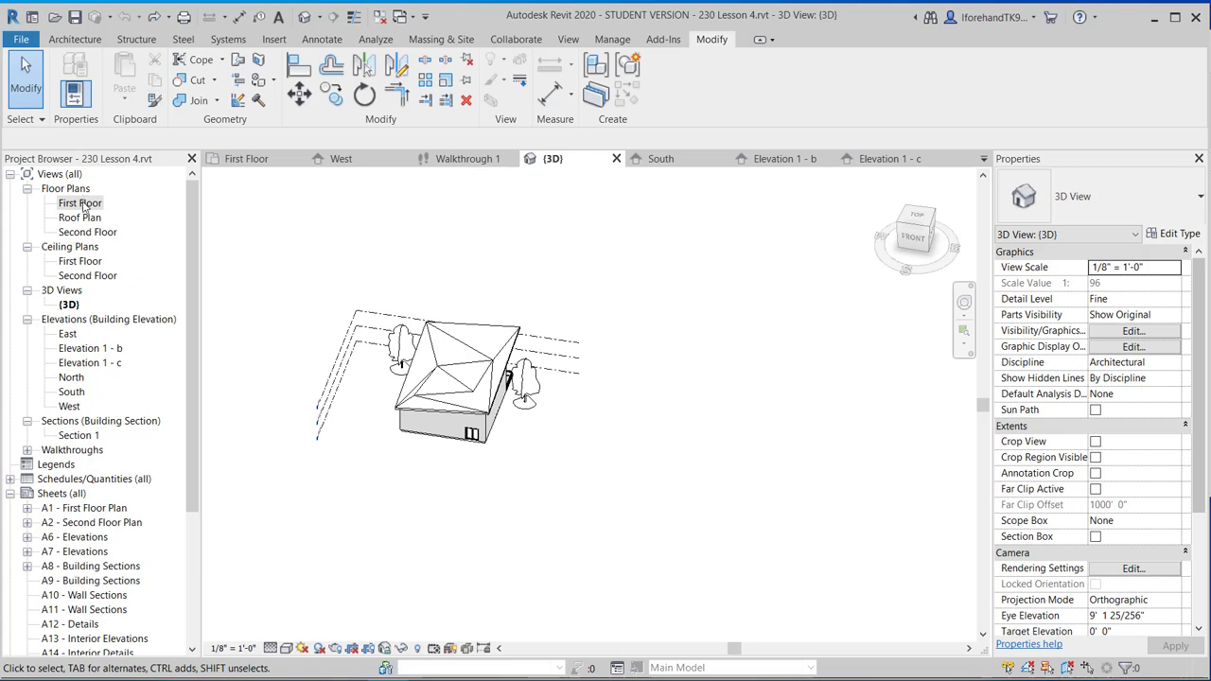
Switch to the First Floor plan view with the Massing & Site tools showing.
{"action": "double_click", "coordinate": [84, 204]}
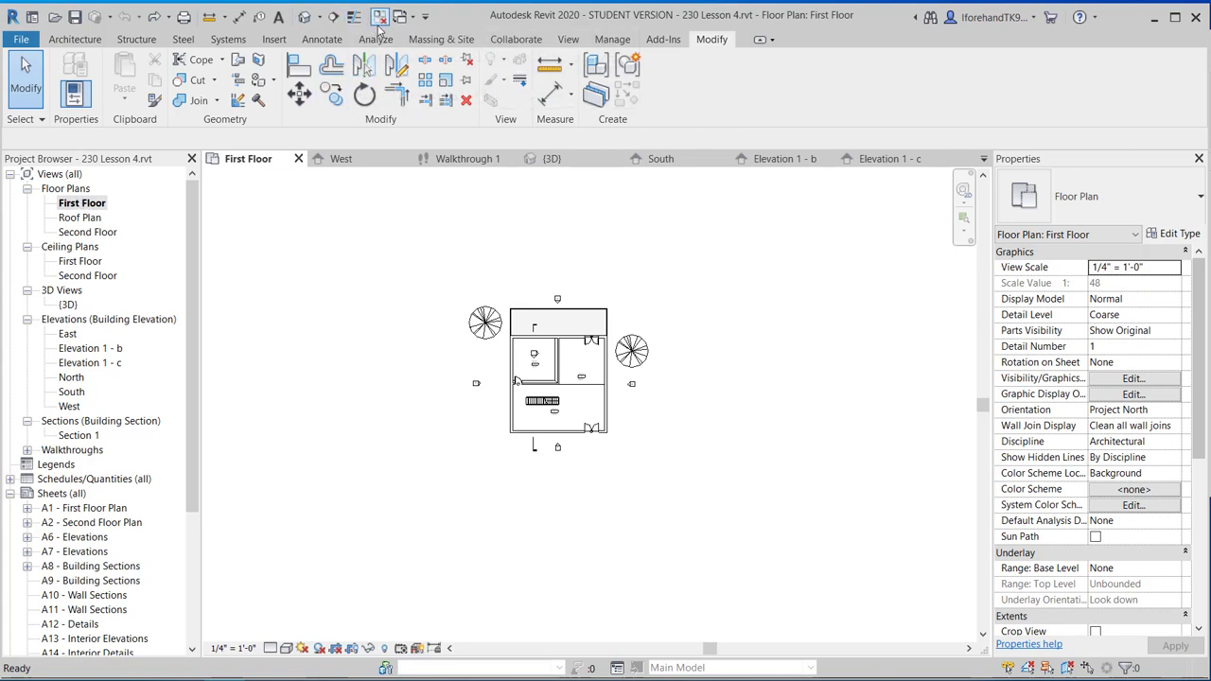
{"action": "left_click", "coordinate": [441, 42]}
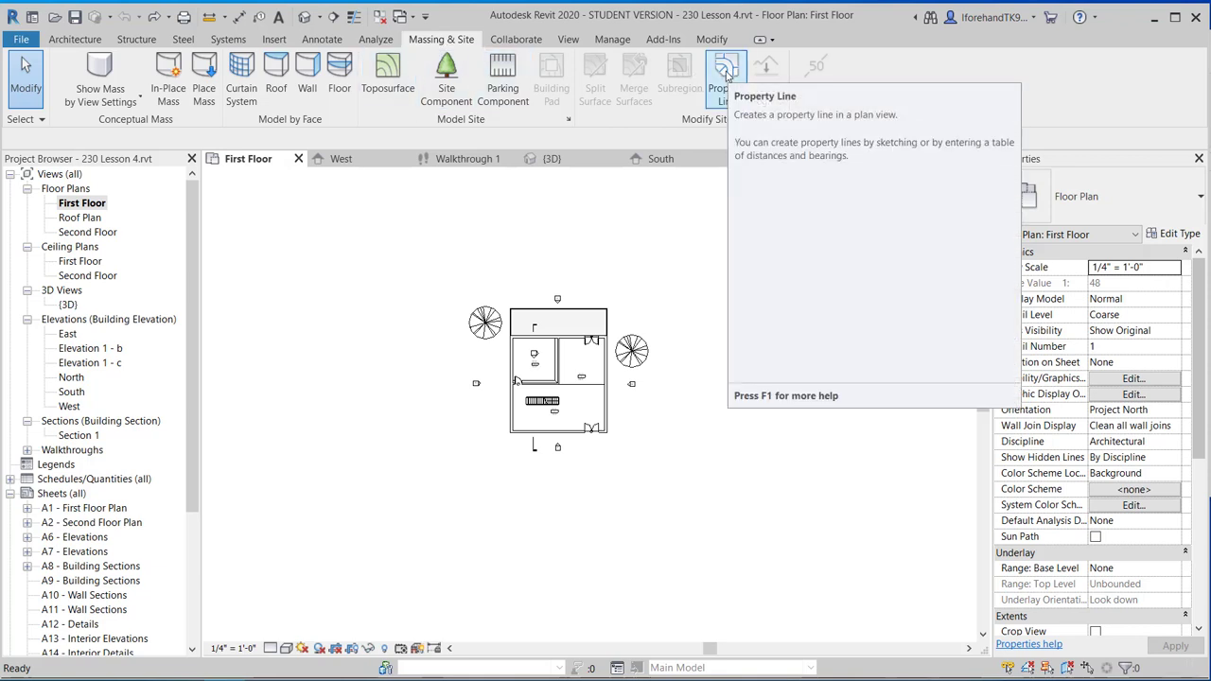
Sketch a closed five-sided property line around the house, enclosing 17009.85 SF.
{"action": "left_click", "coordinate": [727, 75]}
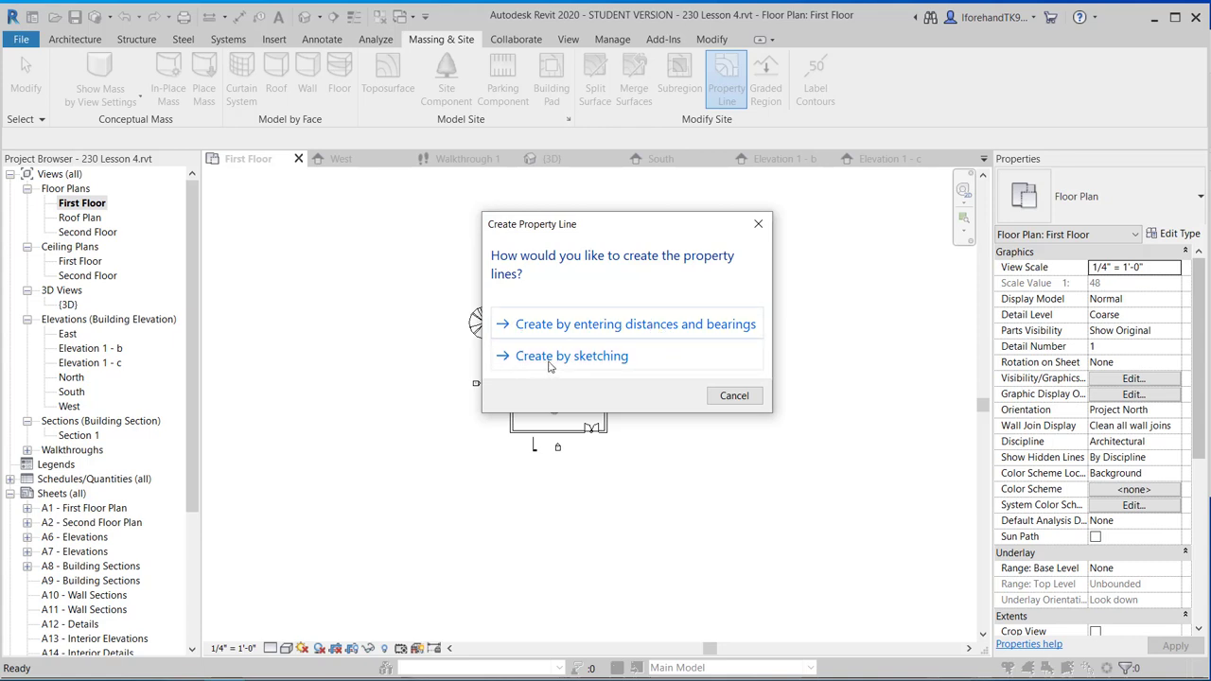
{"action": "left_click", "coordinate": [623, 364]}
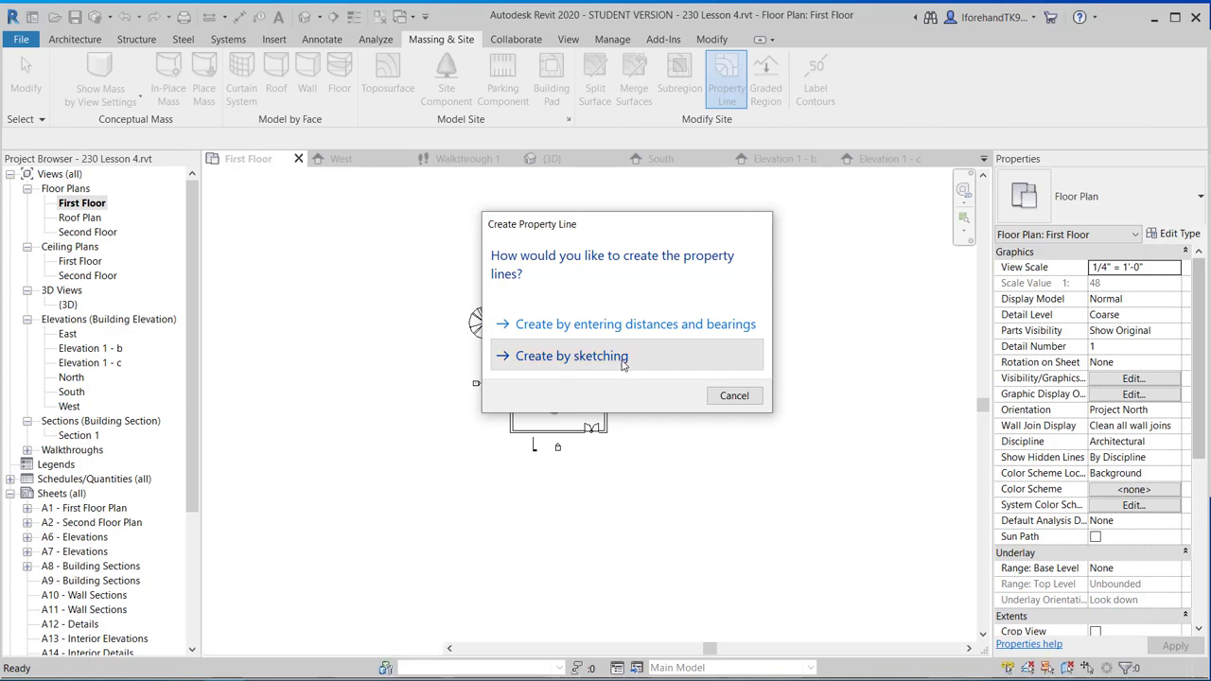
{"action": "left_click", "coordinate": [391, 268]}
{"action": "left_click", "coordinate": [591, 216]}
{"action": "left_click", "coordinate": [723, 272]}
{"action": "left_click", "coordinate": [799, 483]}
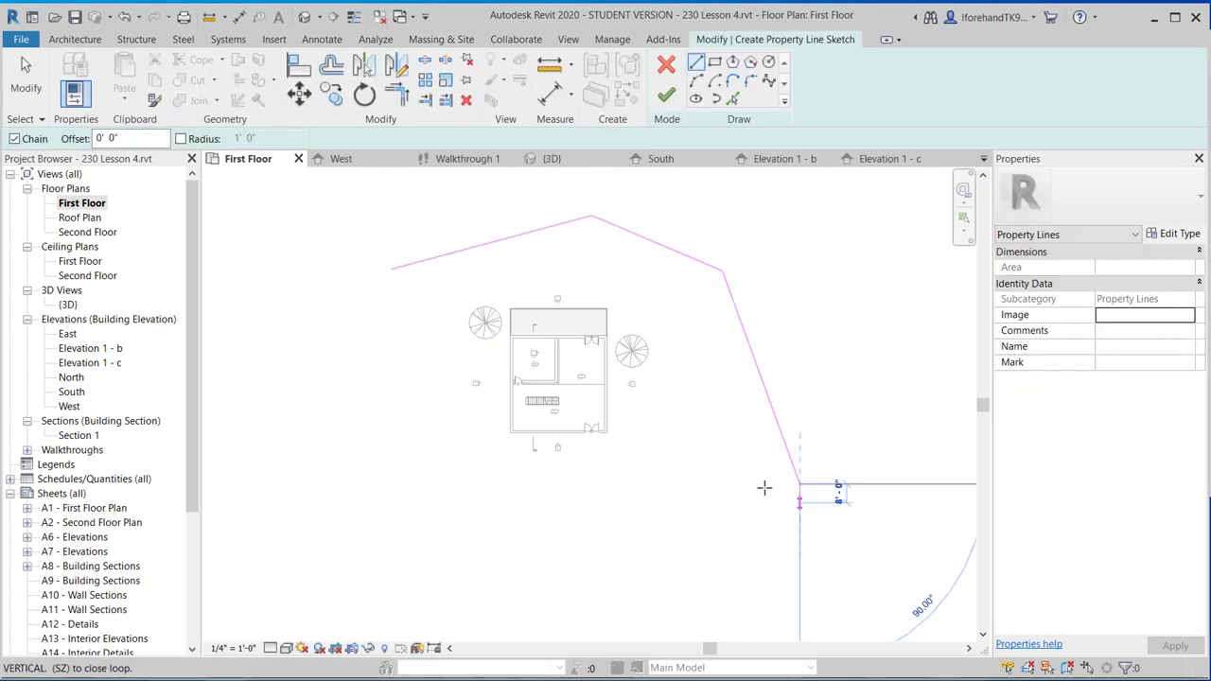
{"action": "left_click", "coordinate": [476, 551]}
{"action": "left_click", "coordinate": [395, 331]}
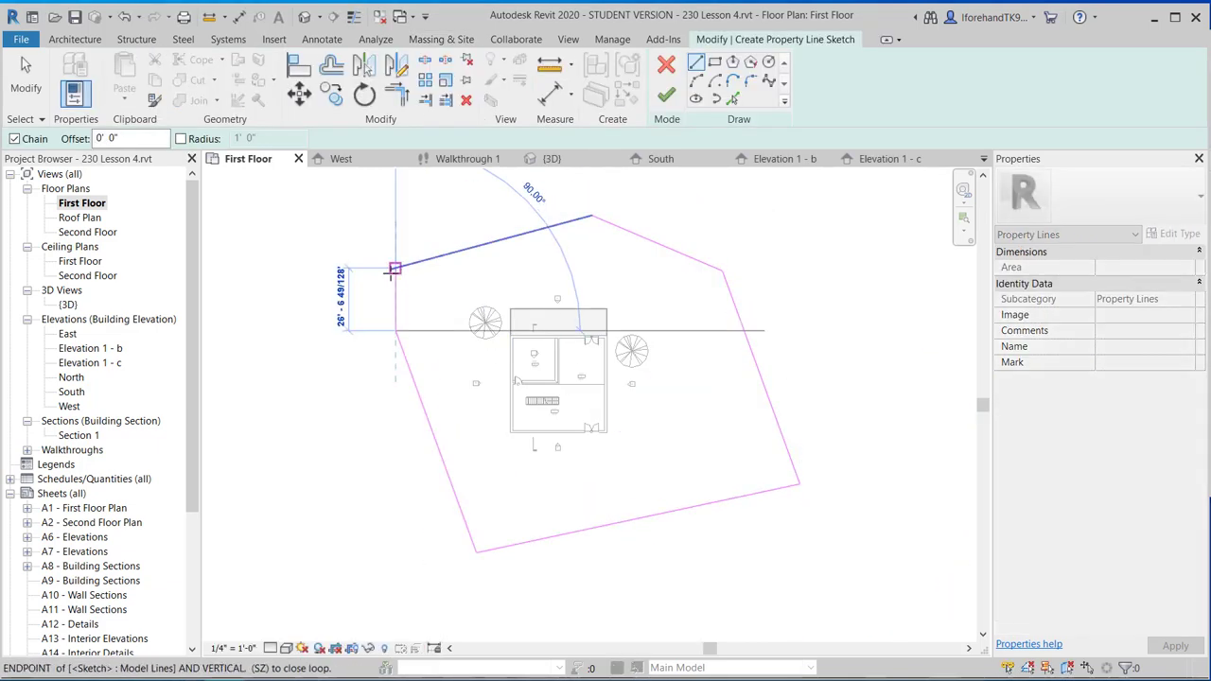
{"action": "left_click", "coordinate": [394, 270]}
{"action": "left_click", "coordinate": [25, 71]}
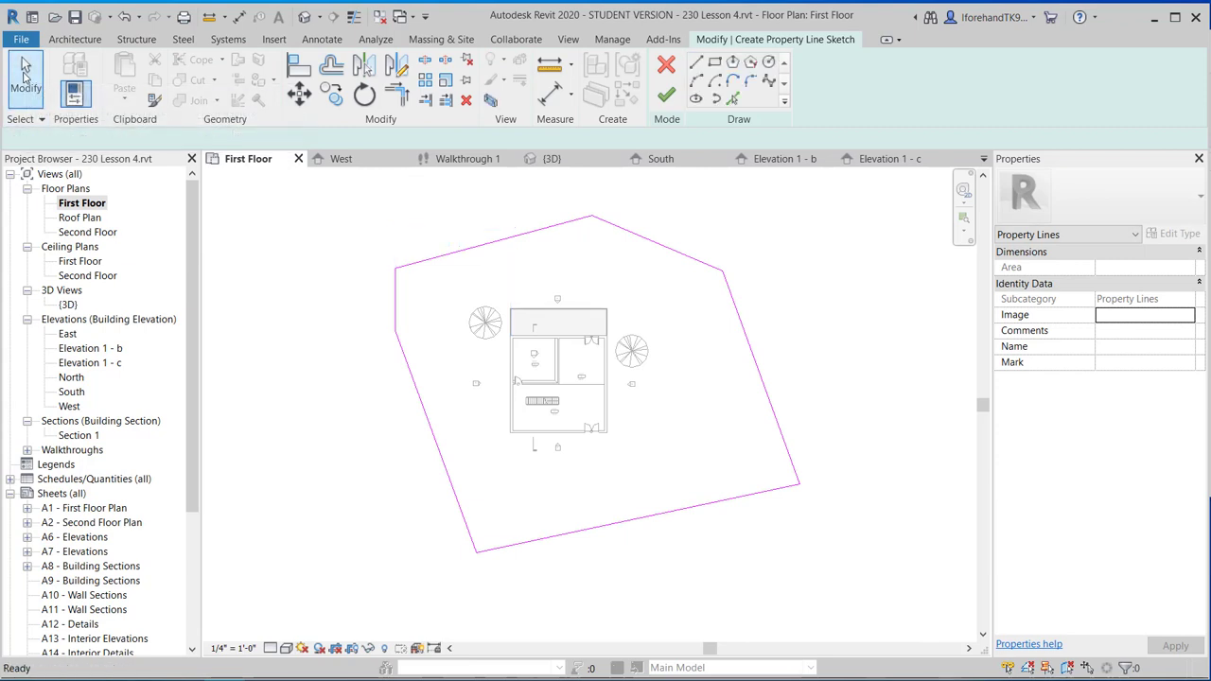
{"action": "left_click", "coordinate": [666, 94]}
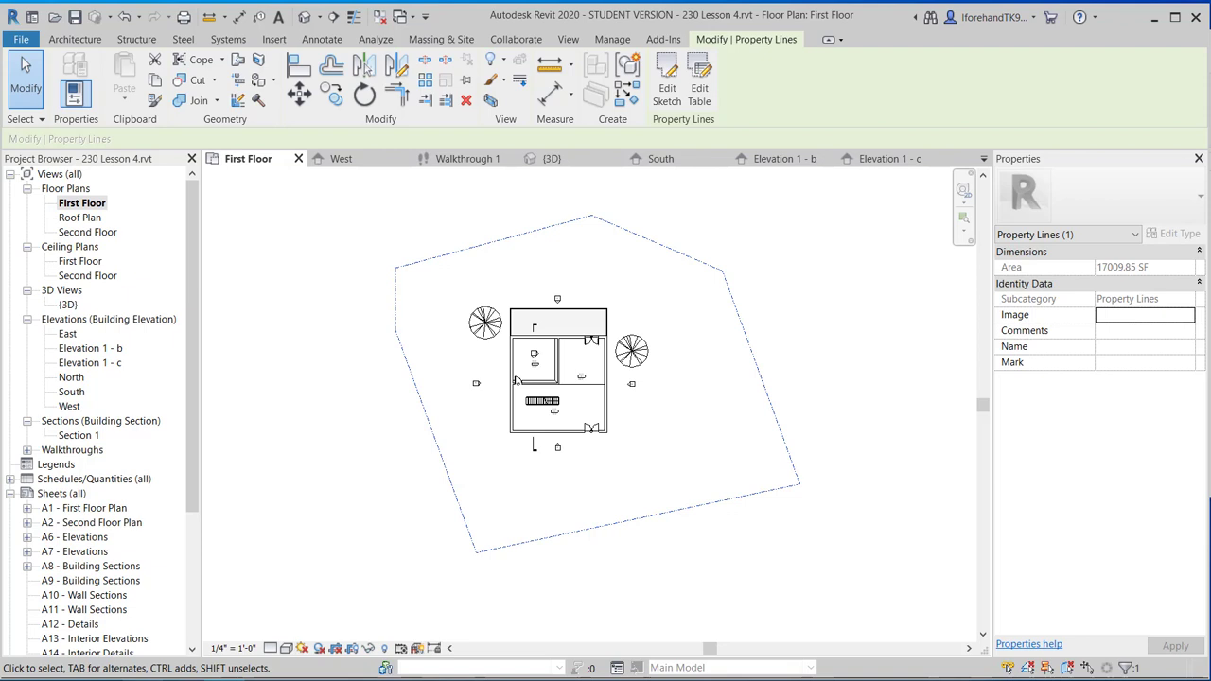
{"action": "left_click", "coordinate": [307, 680]}
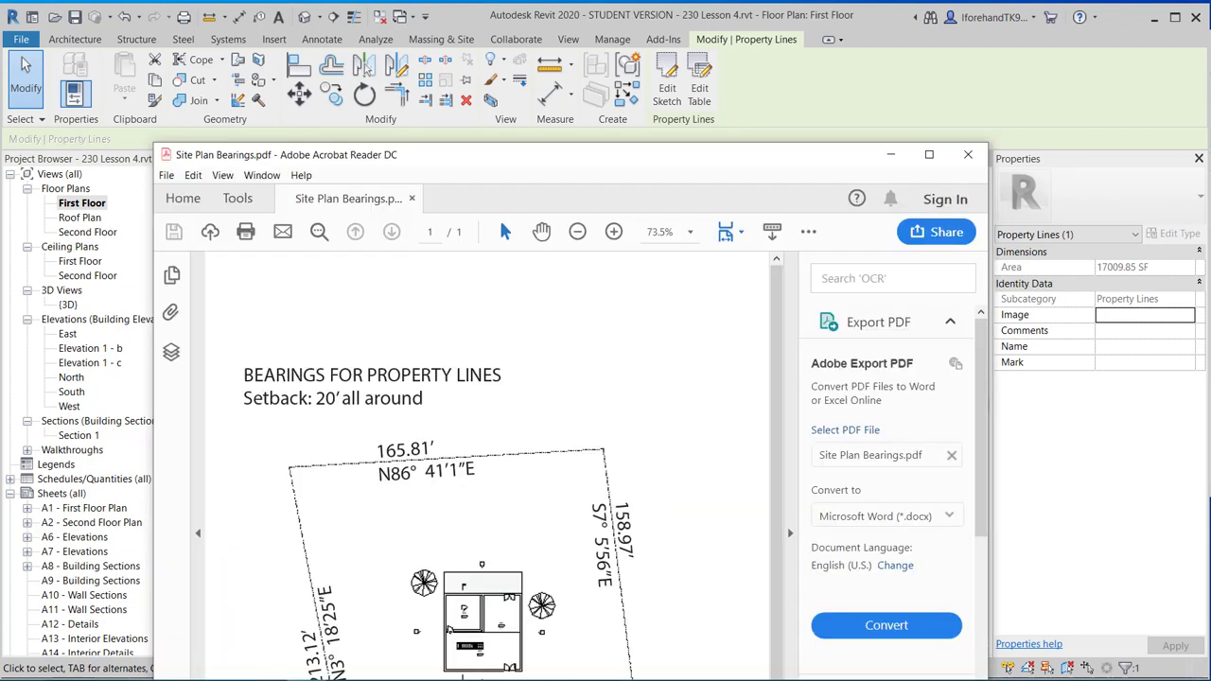
{"action": "scroll", "coordinate": [413, 511], "scroll_direction": "down", "scroll_amount": 3}
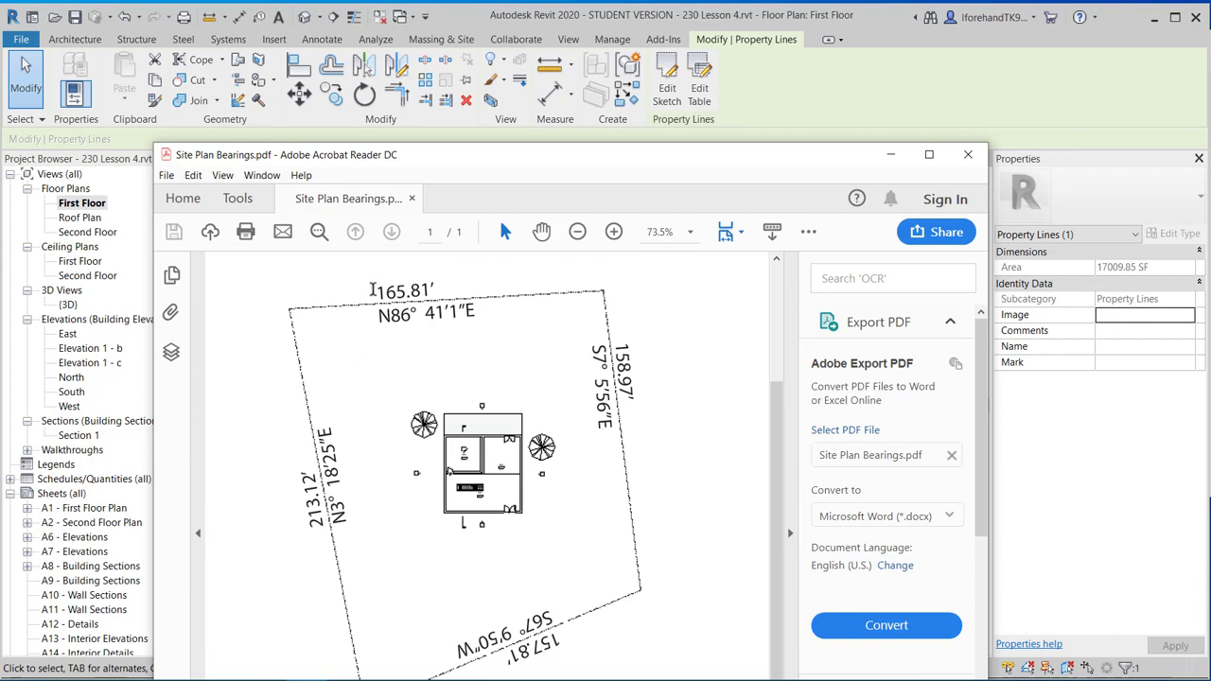
{"action": "left_click_drag", "start_coordinate": [376, 290], "coordinate": [437, 287]}
{"action": "left_click_drag", "start_coordinate": [378, 314], "coordinate": [473, 313]}
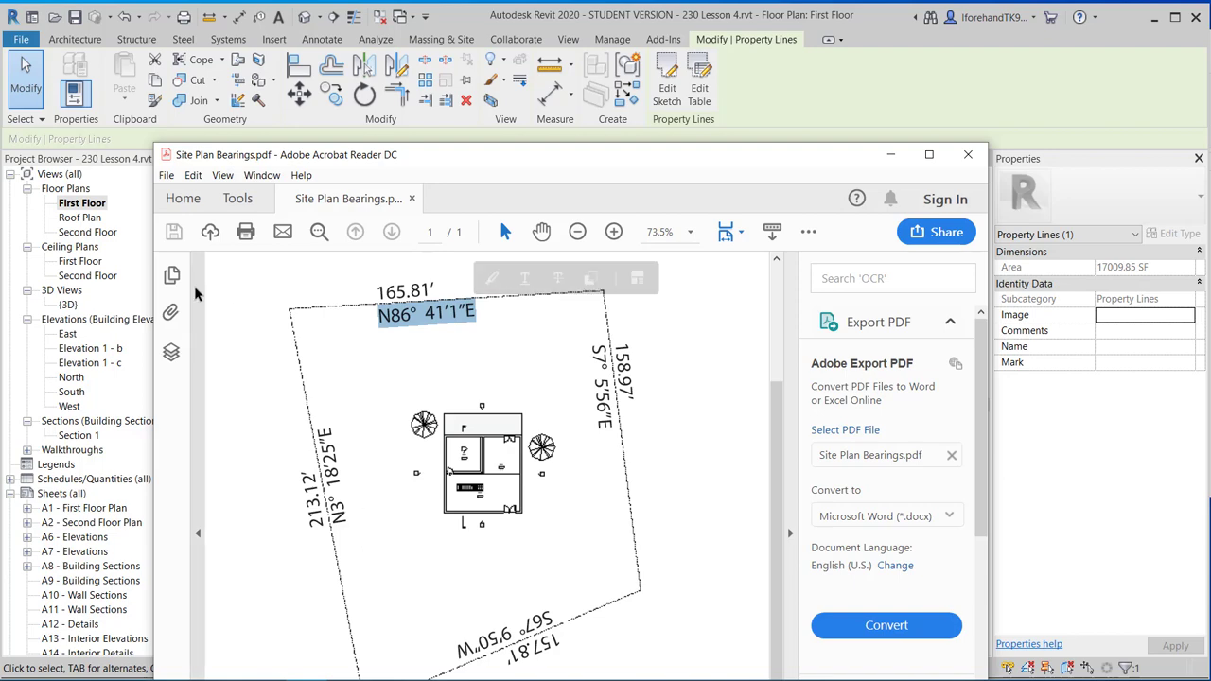
{"action": "left_click", "coordinate": [890, 155]}
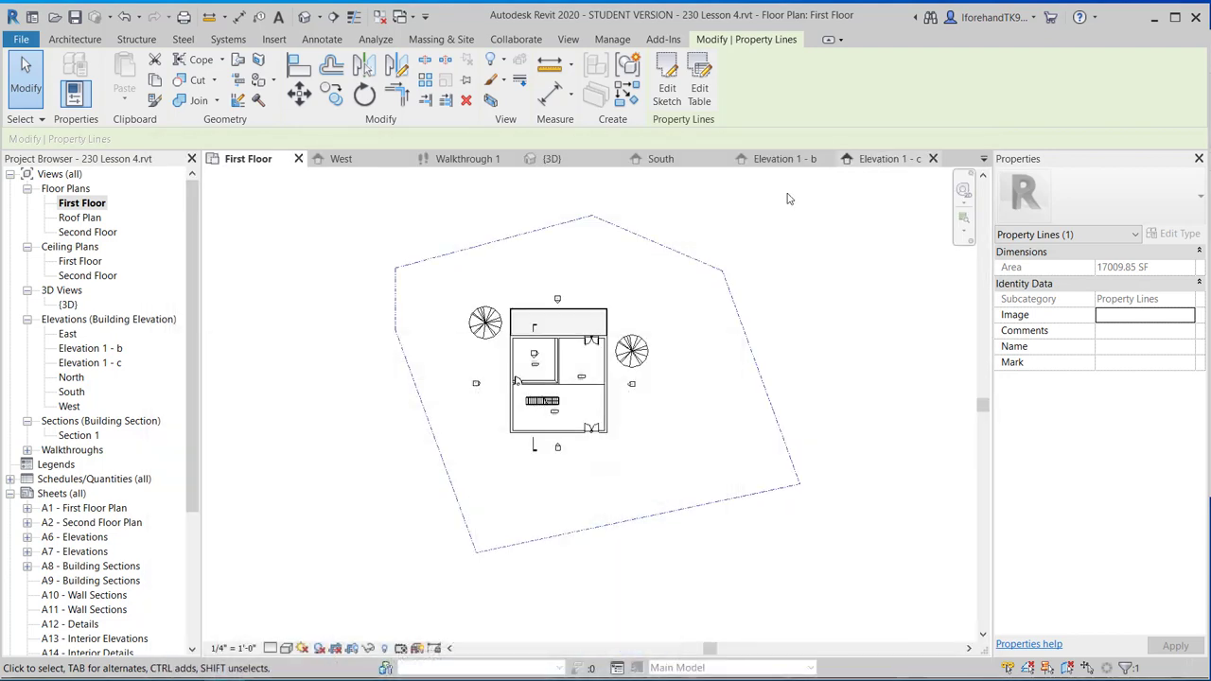
Discard the sketched property line and restart it by entering distances and bearings.
{"action": "key", "text": "ctrl+z"}
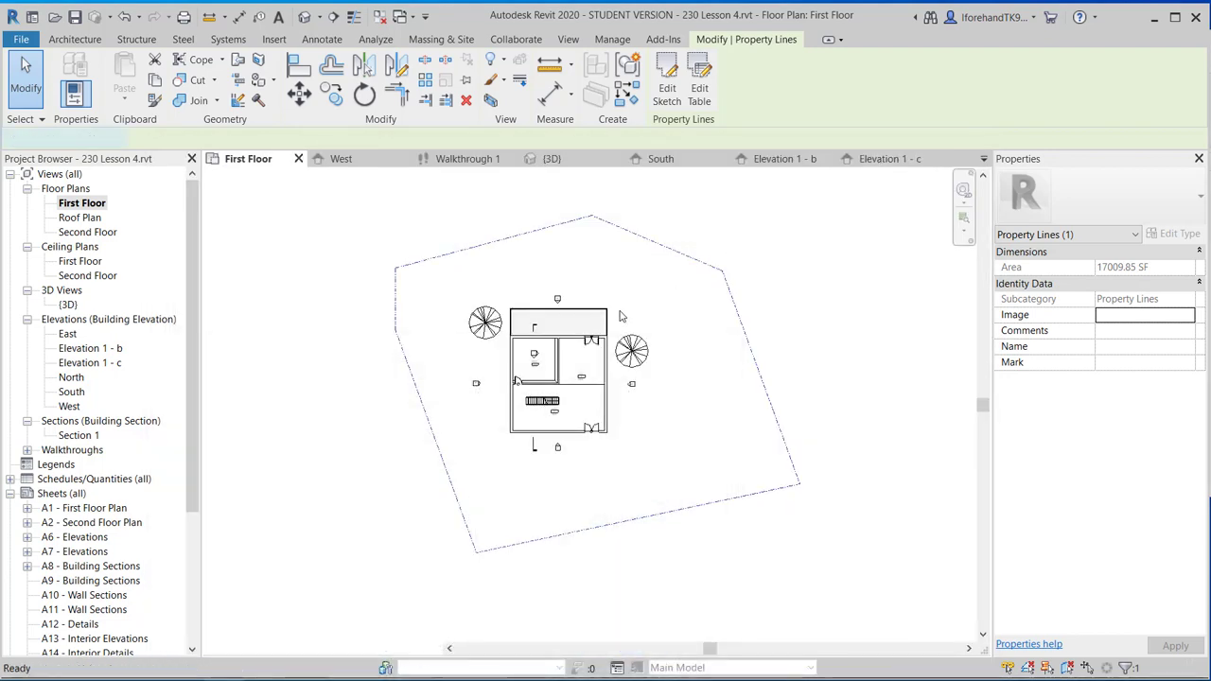
{"action": "key", "text": "ctrl+z"}
{"action": "key", "text": "ctrl+z"}
{"action": "key", "text": "ctrl+z"}
{"action": "key", "text": "ctrl+z"}
{"action": "key", "text": "ctrl+z"}
{"action": "key", "text": "ctrl+z"}
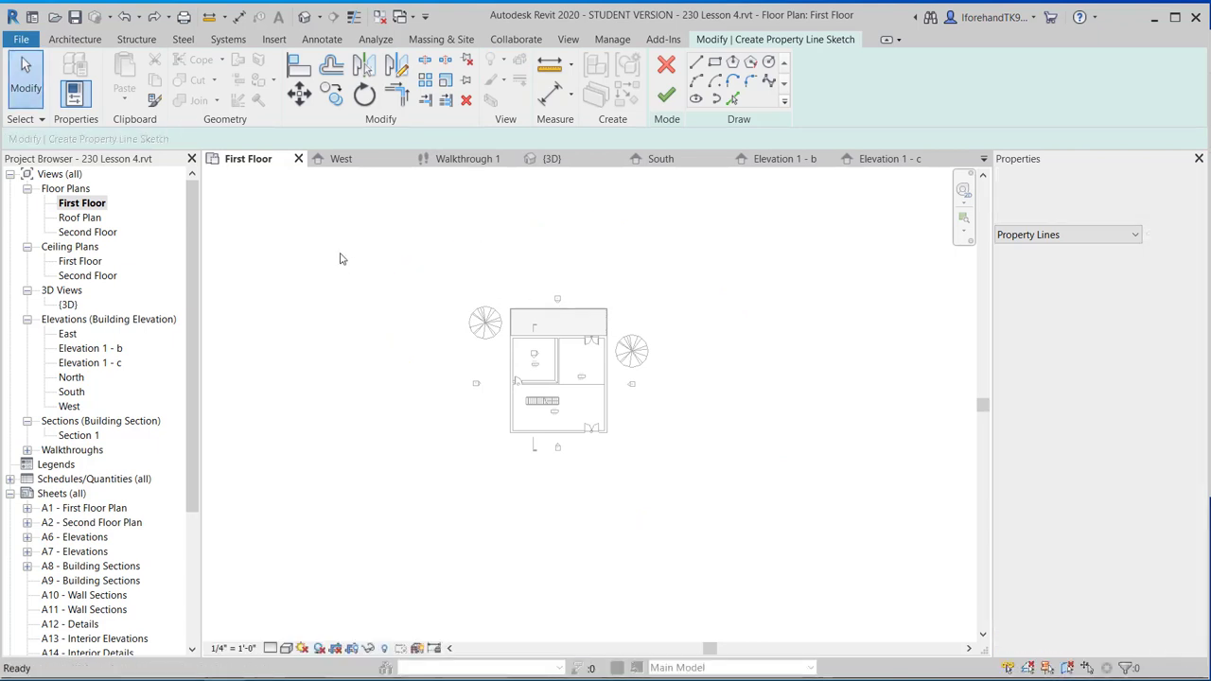
{"action": "left_click", "coordinate": [662, 66]}
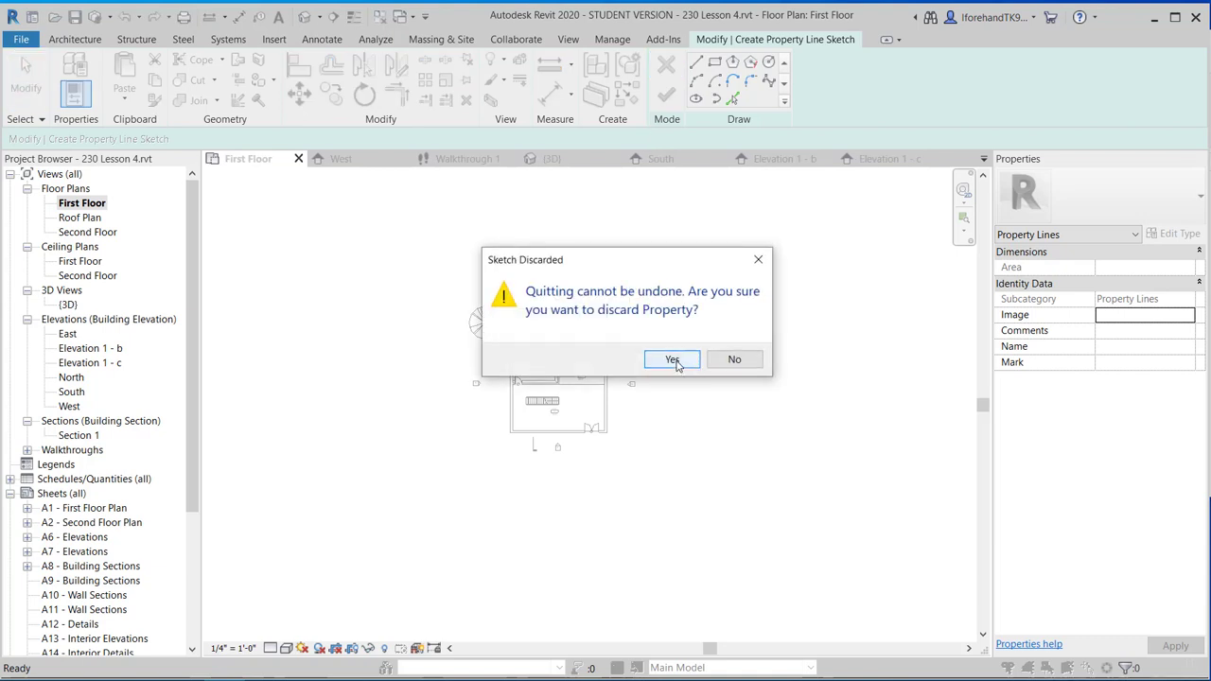
{"action": "left_click", "coordinate": [674, 361]}
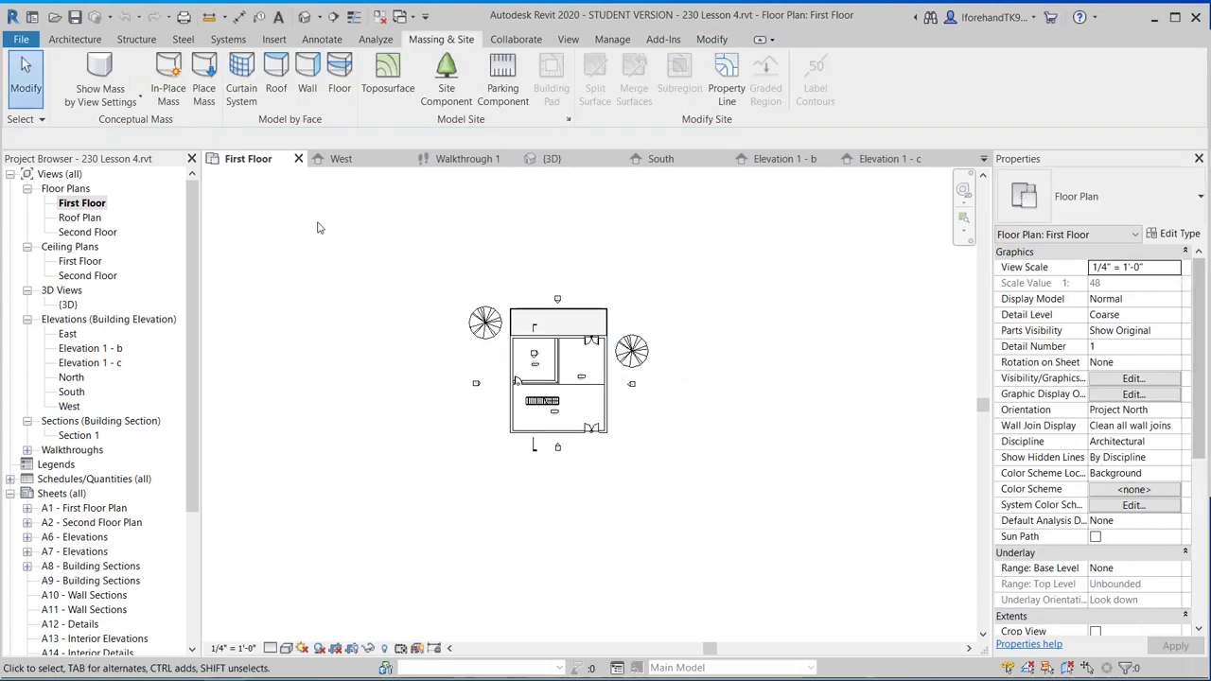
{"action": "left_click", "coordinate": [717, 77]}
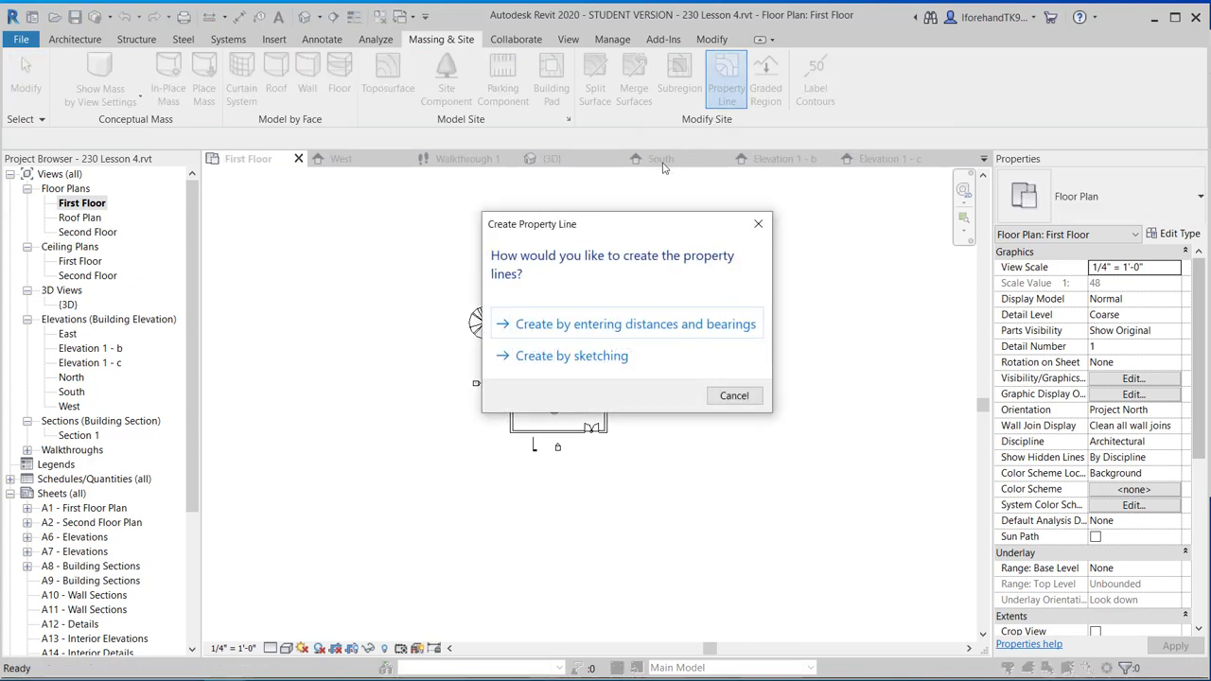
{"action": "left_click", "coordinate": [576, 324]}
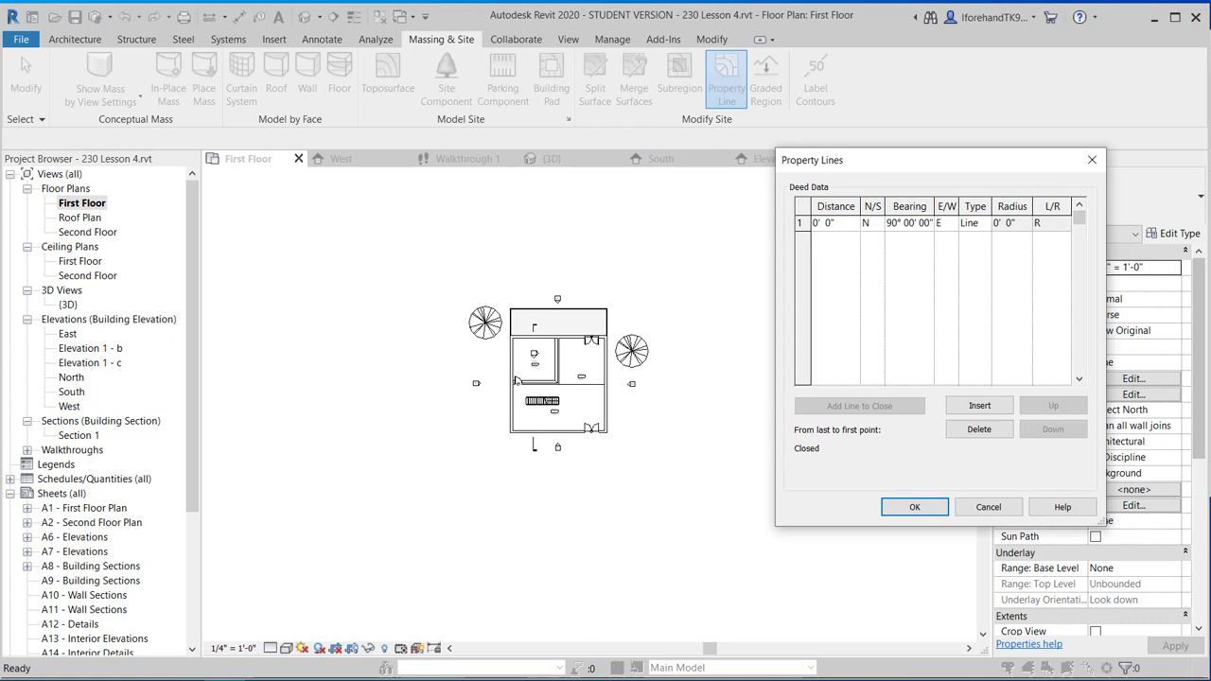
{"action": "key", "text": "alt+Tab"}
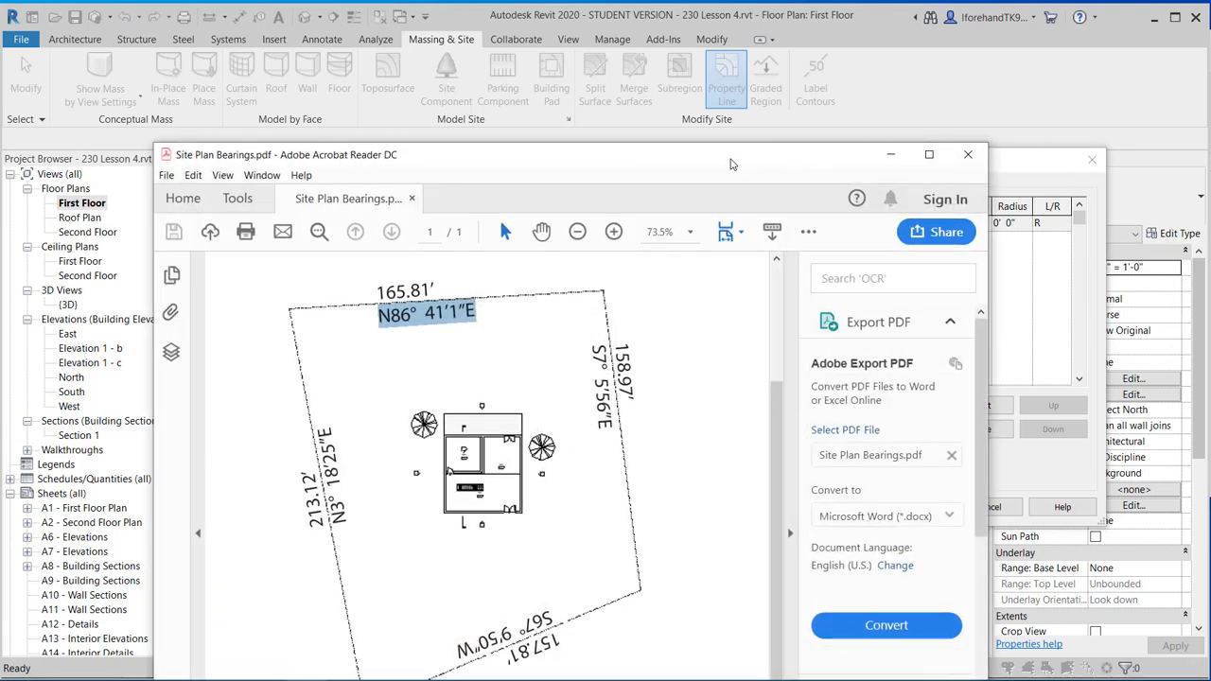
{"action": "left_click_drag", "start_coordinate": [443, 159], "coordinate": [253, 2]}
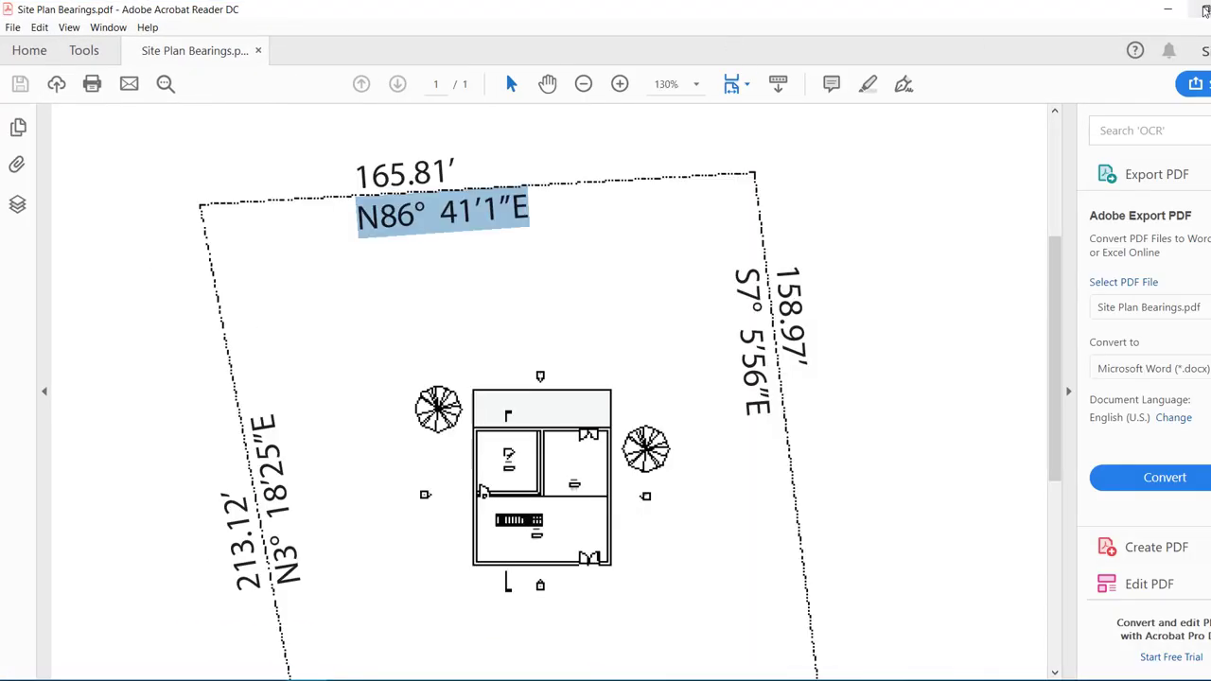
{"action": "left_click", "coordinate": [1175, 8]}
{"action": "left_click_drag", "start_coordinate": [601, 154], "coordinate": [430, 13]}
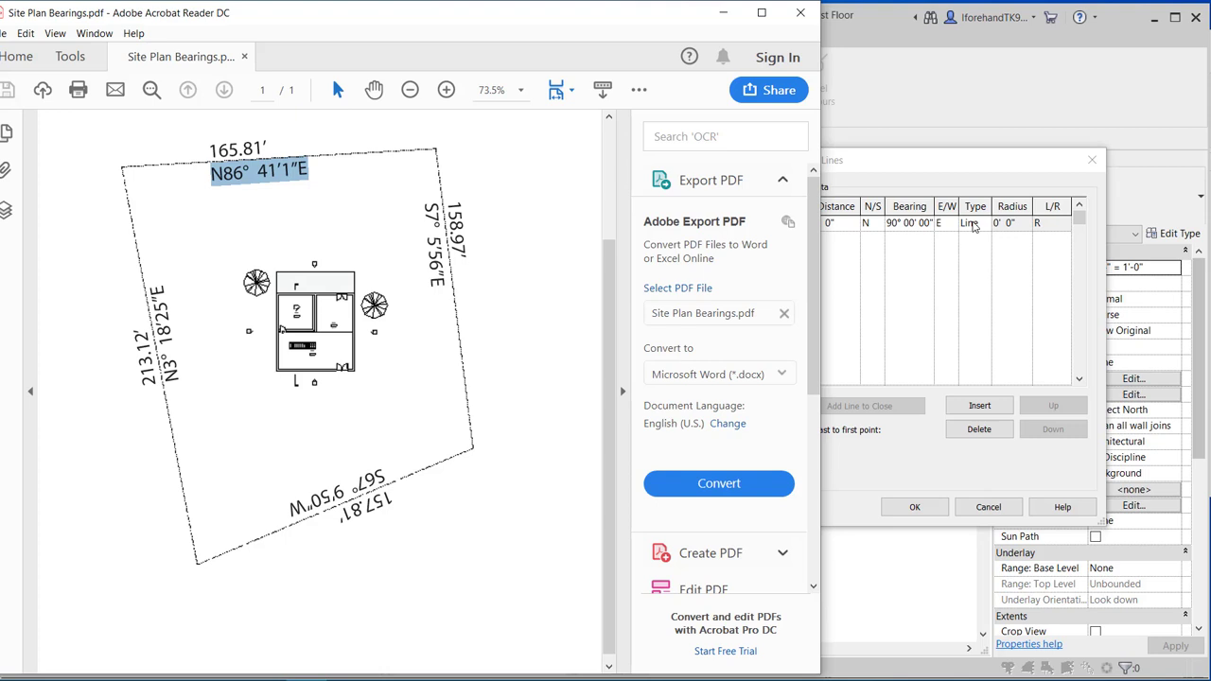
{"action": "left_click", "coordinate": [973, 224]}
{"action": "left_click", "coordinate": [984, 224]}
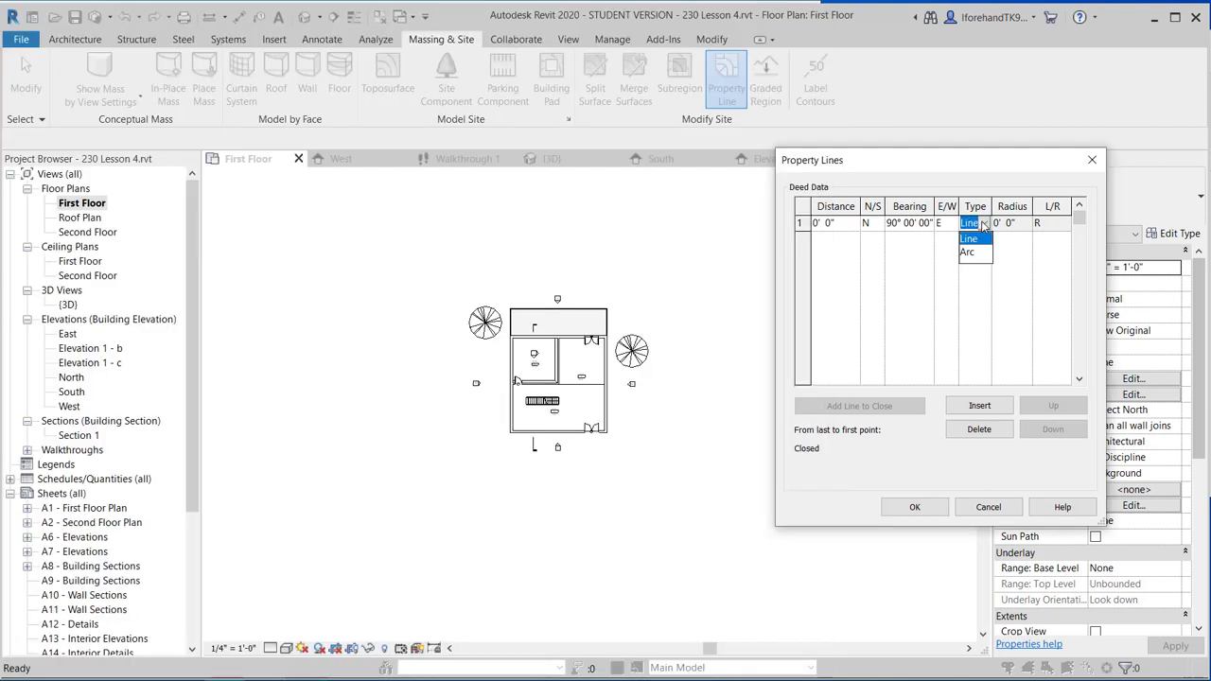
{"action": "left_click", "coordinate": [983, 225]}
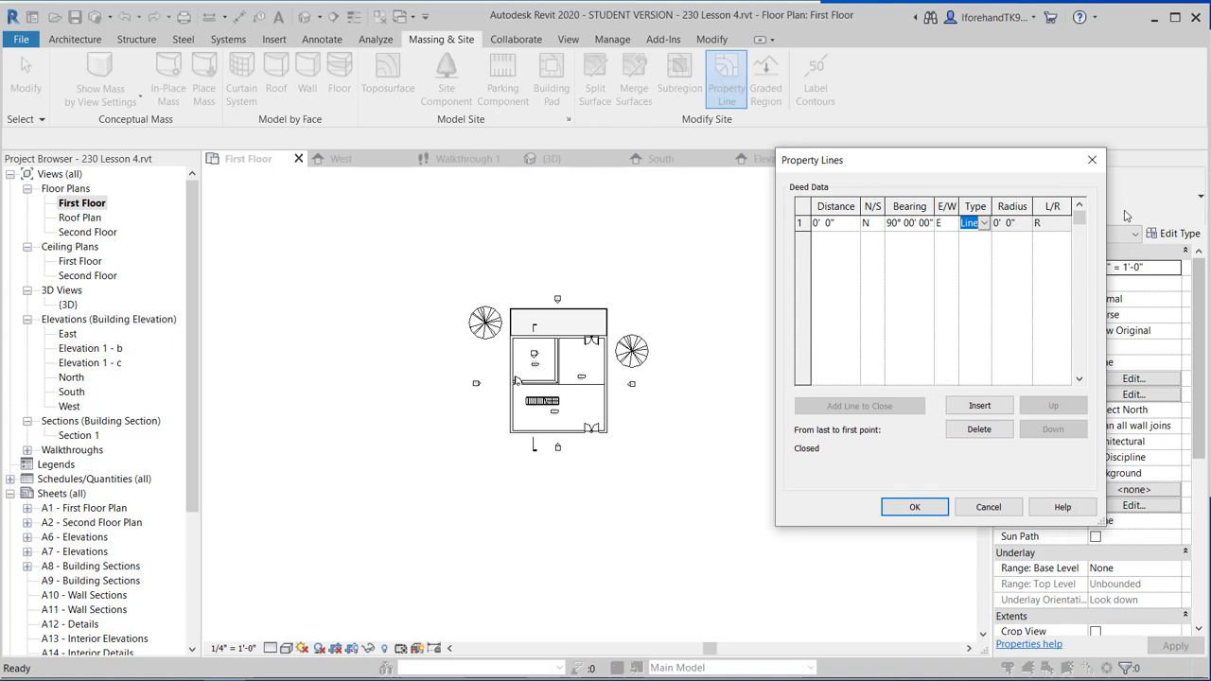
{"action": "left_click", "coordinate": [1049, 226]}
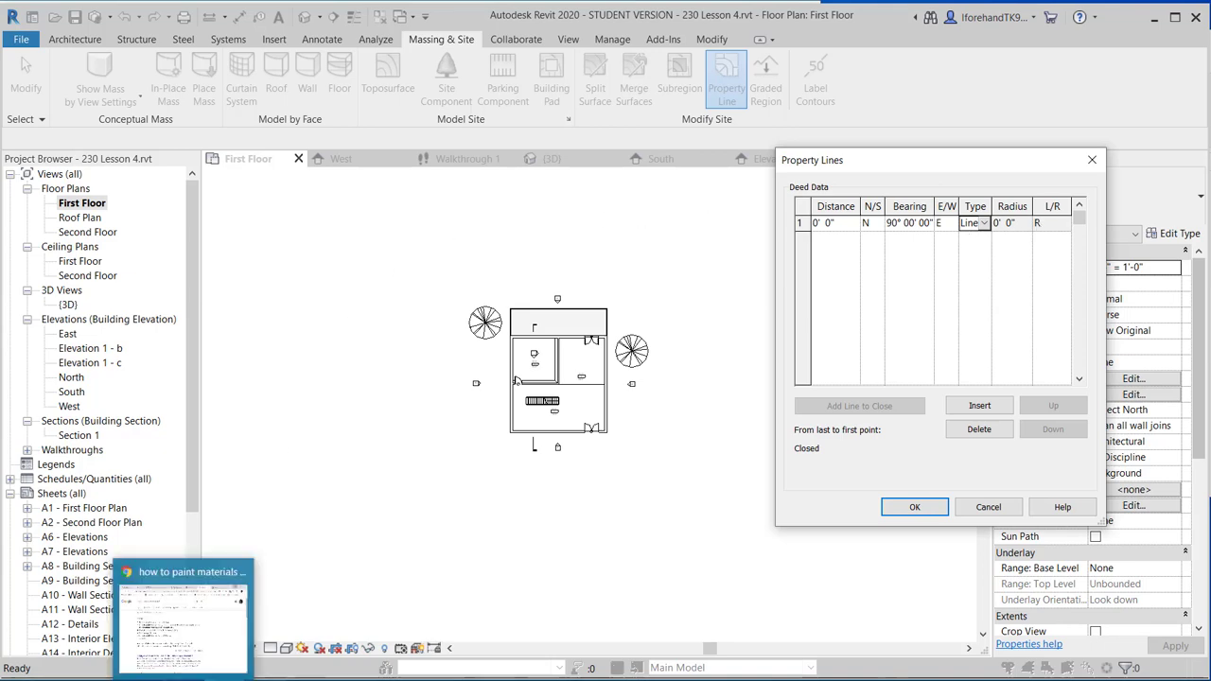
{"action": "left_click", "coordinate": [234, 680]}
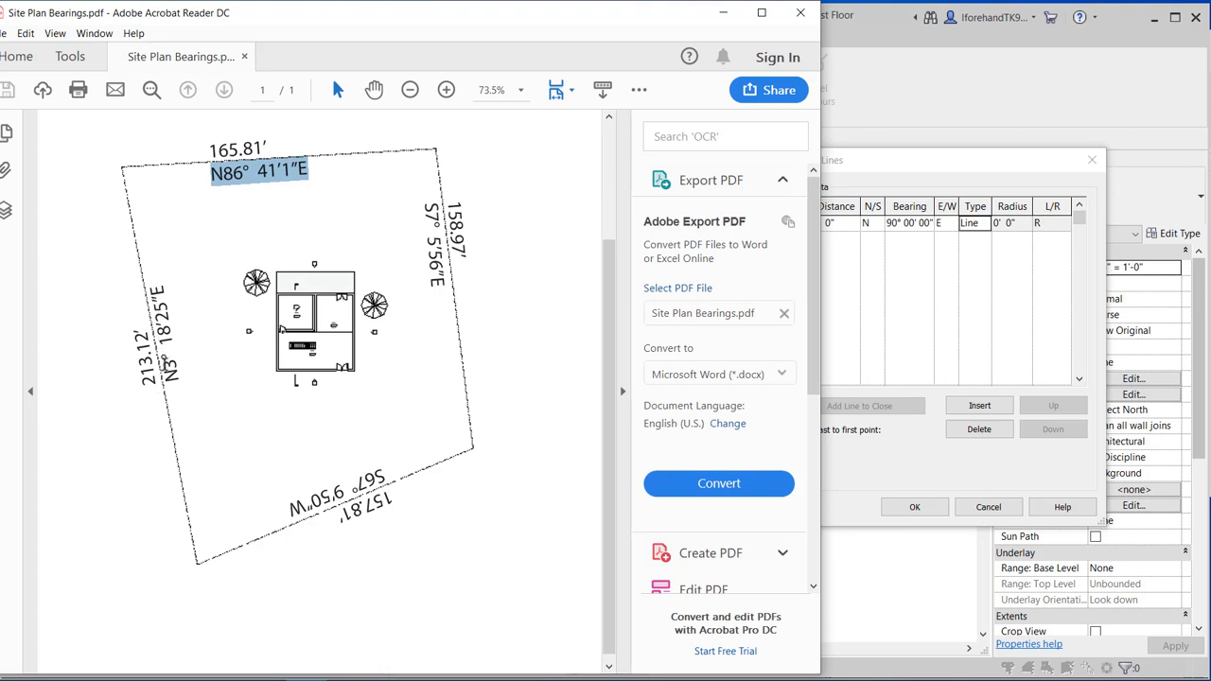
{"action": "scroll", "coordinate": [180, 341], "scroll_direction": "up", "scroll_amount": 2}
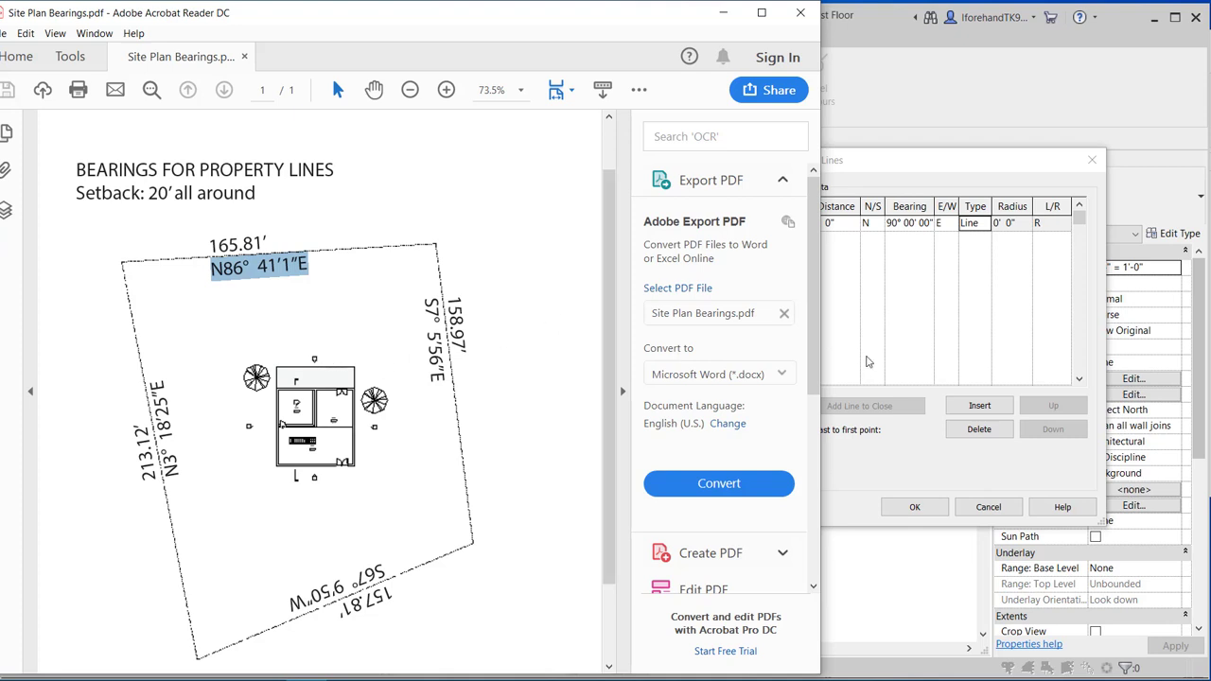
{"action": "left_click", "coordinate": [877, 458]}
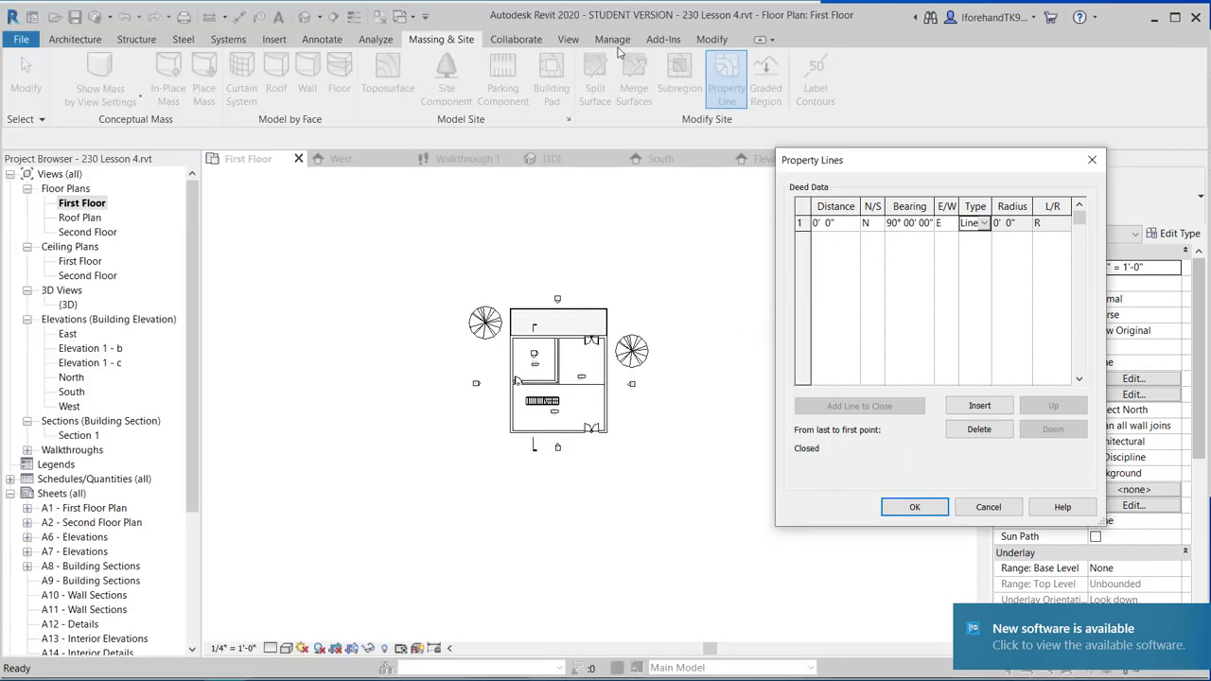
{"action": "left_click", "coordinate": [757, 20]}
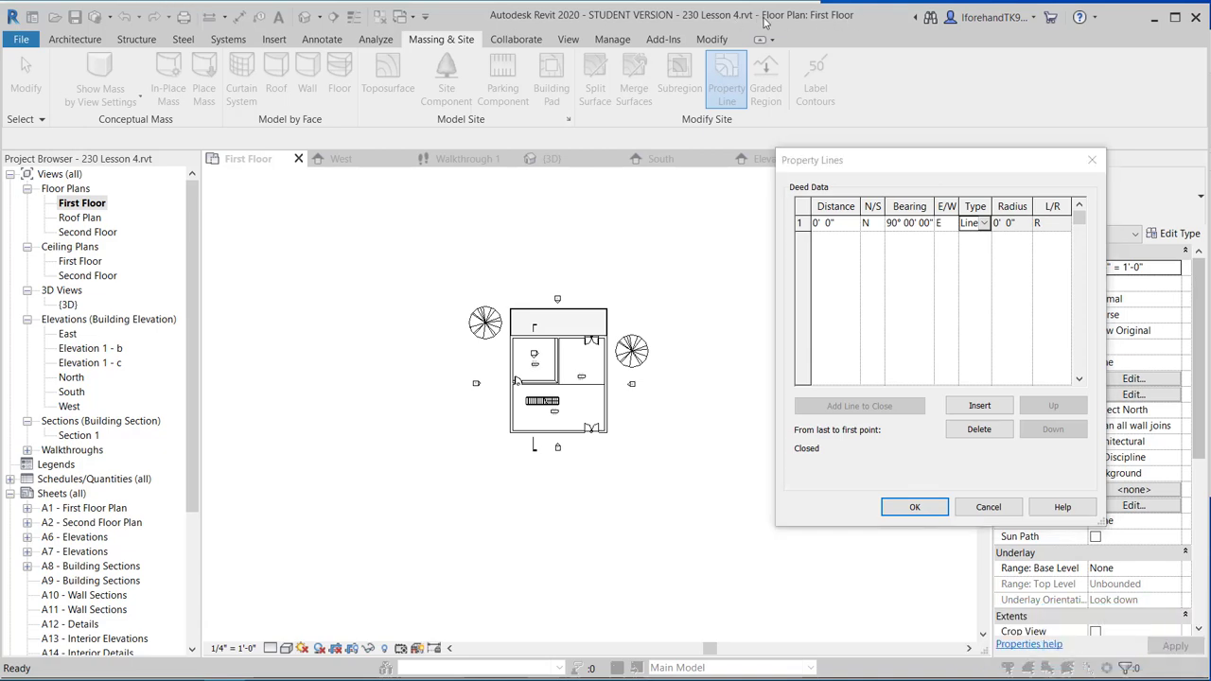
{"action": "left_click", "coordinate": [755, 18]}
{"action": "left_click", "coordinate": [986, 505]}
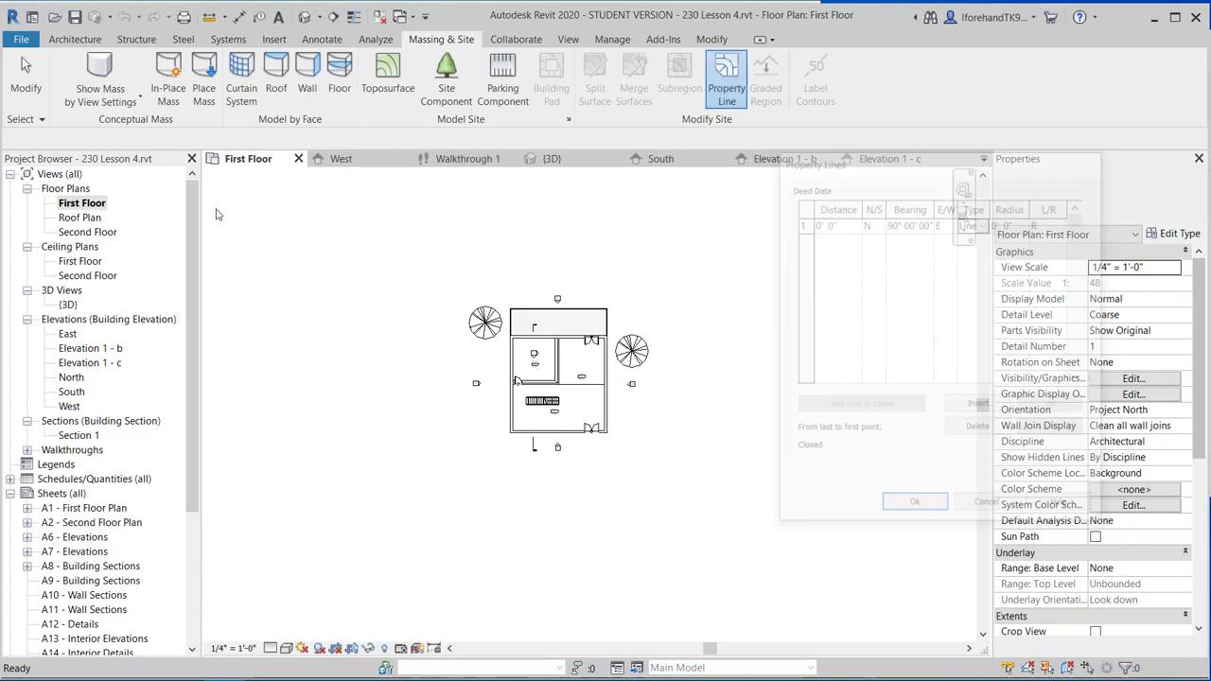
Place Revit beside the bearings PDF with the Property Lines table and Calculator open.
{"action": "left_click_drag", "start_coordinate": [4, 240], "coordinate": [502, 240]}
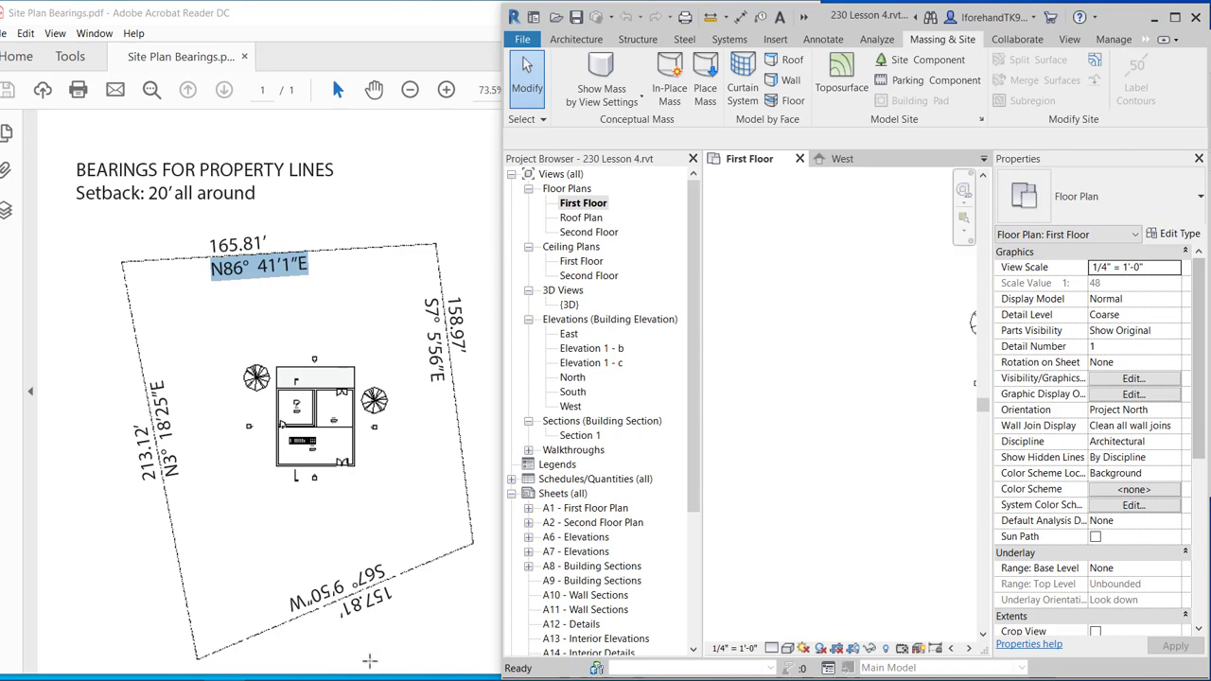
{"action": "left_click", "coordinate": [1094, 59]}
{"action": "left_click", "coordinate": [596, 324]}
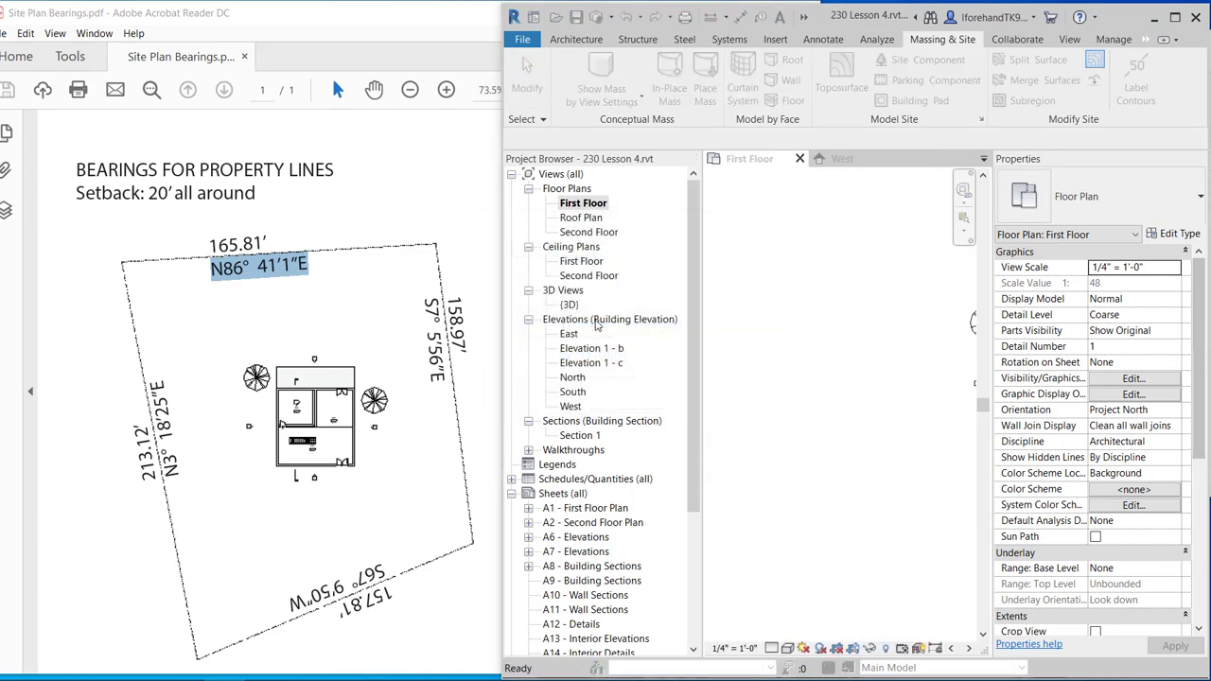
{"action": "left_click_drag", "start_coordinate": [847, 162], "coordinate": [662, 167]}
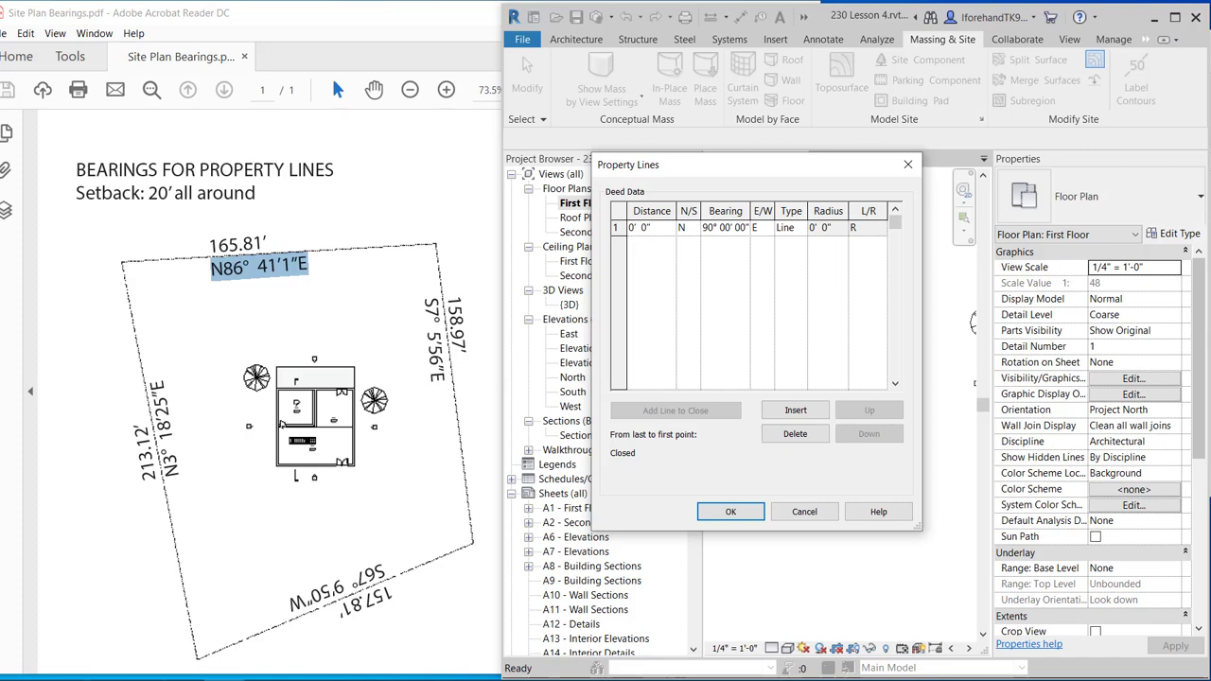
{"action": "left_click", "coordinate": [724, 679]}
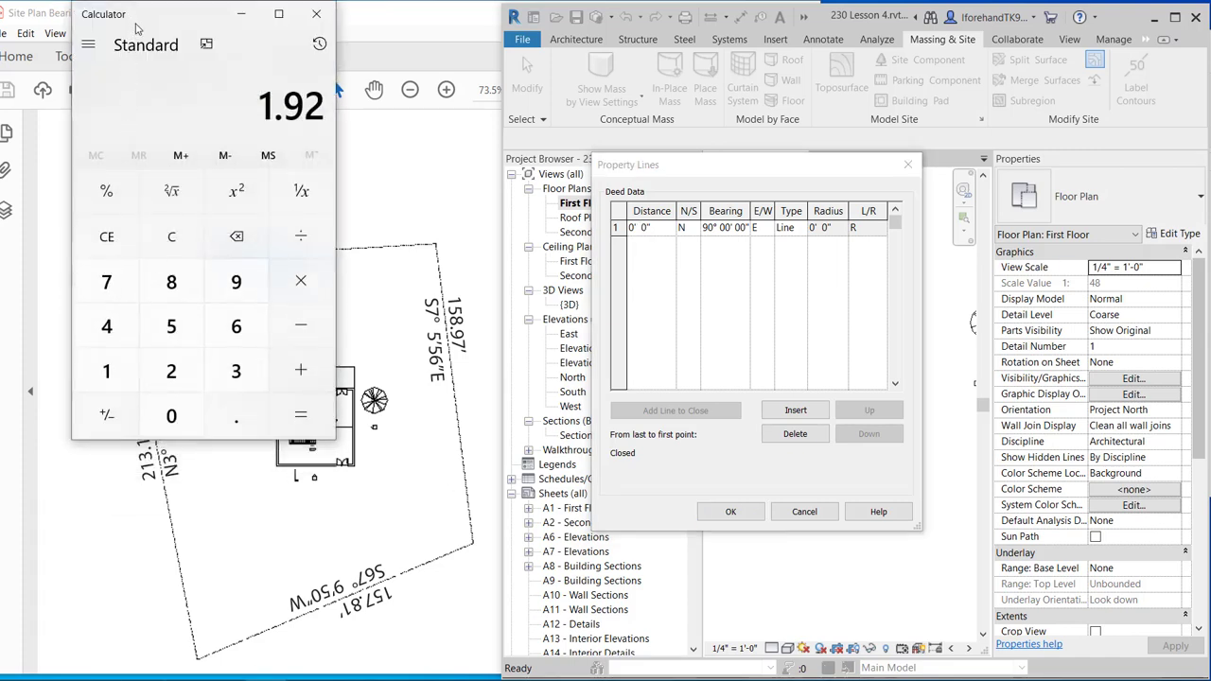
Calculate 0.81 × 12 = 9.72 inches in Calculator.
{"action": "left_click_drag", "start_coordinate": [159, 13], "coordinate": [453, 171]}
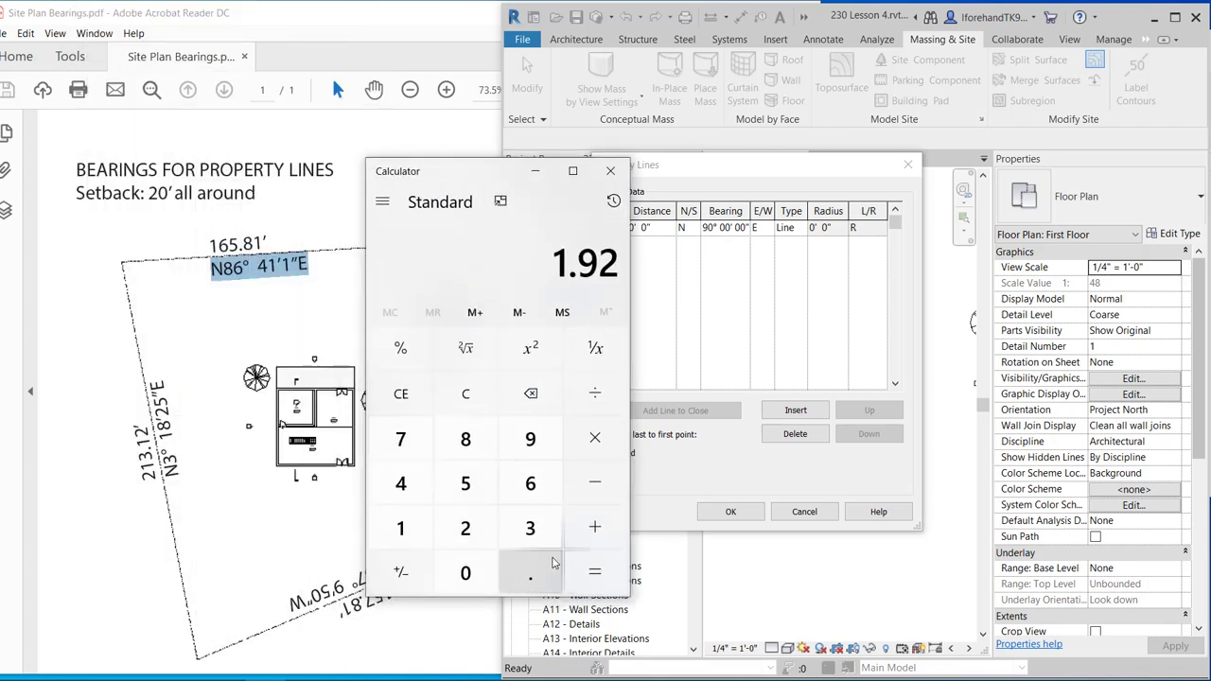
{"action": "left_click", "coordinate": [465, 439]}
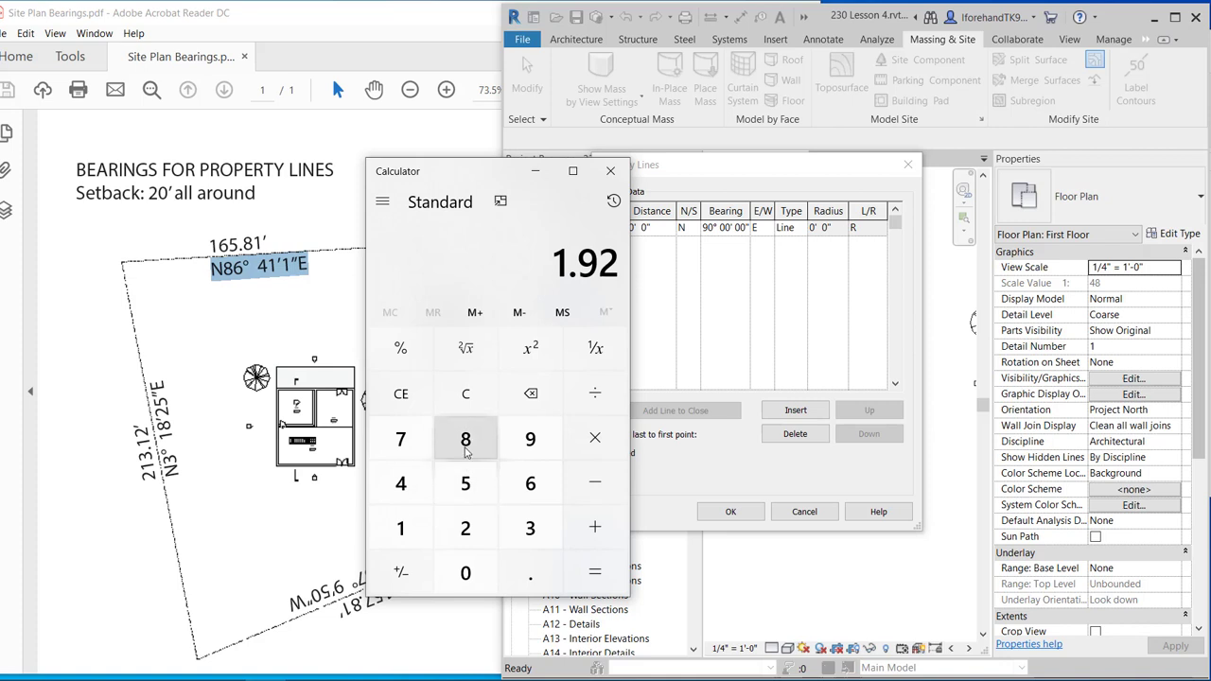
{"action": "left_click", "coordinate": [400, 392]}
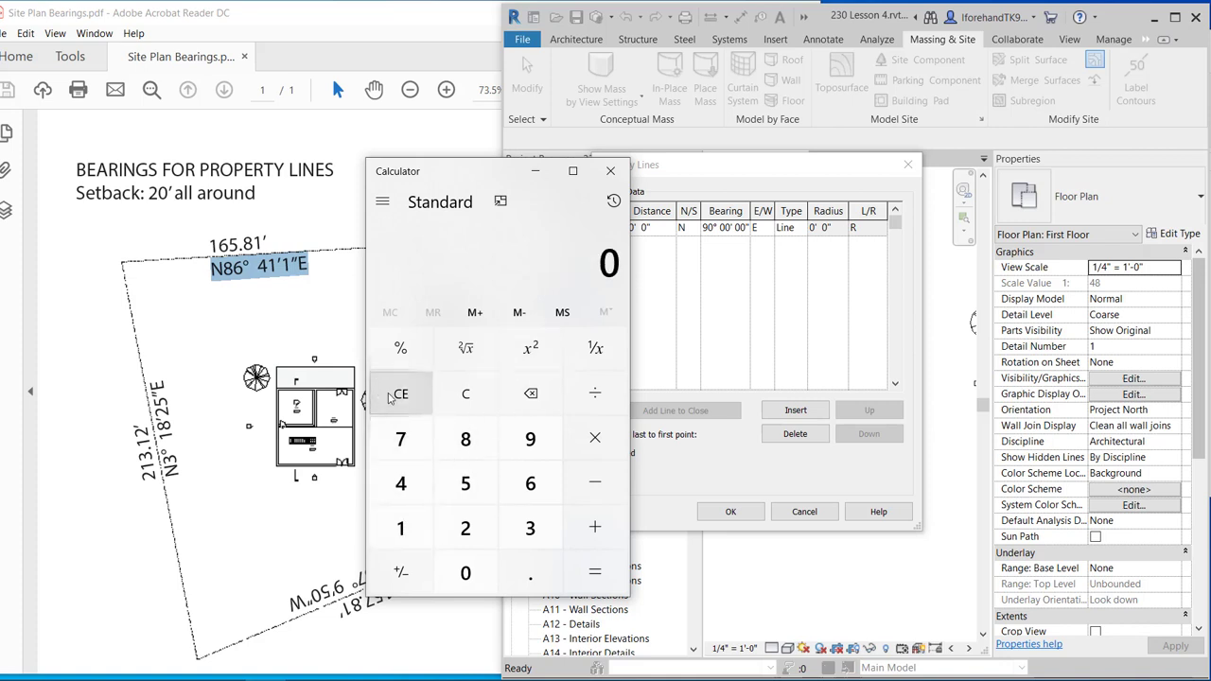
{"action": "left_click", "coordinate": [530, 572]}
{"action": "left_click", "coordinate": [465, 438]}
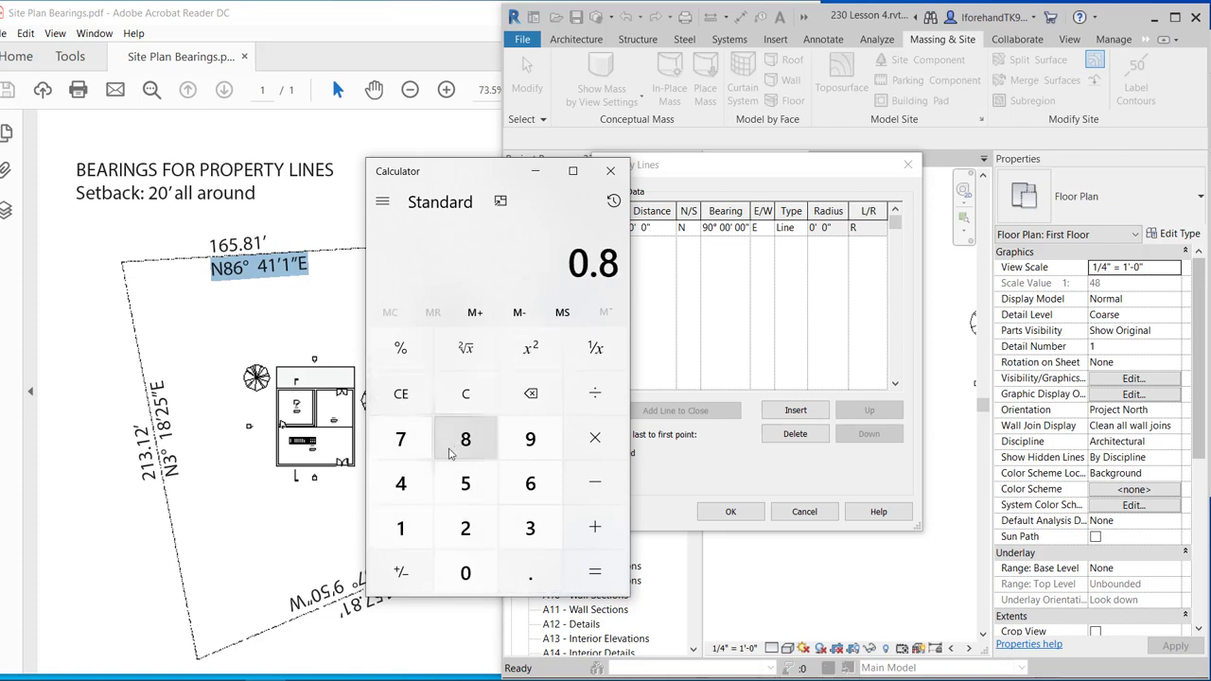
{"action": "left_click", "coordinate": [405, 531]}
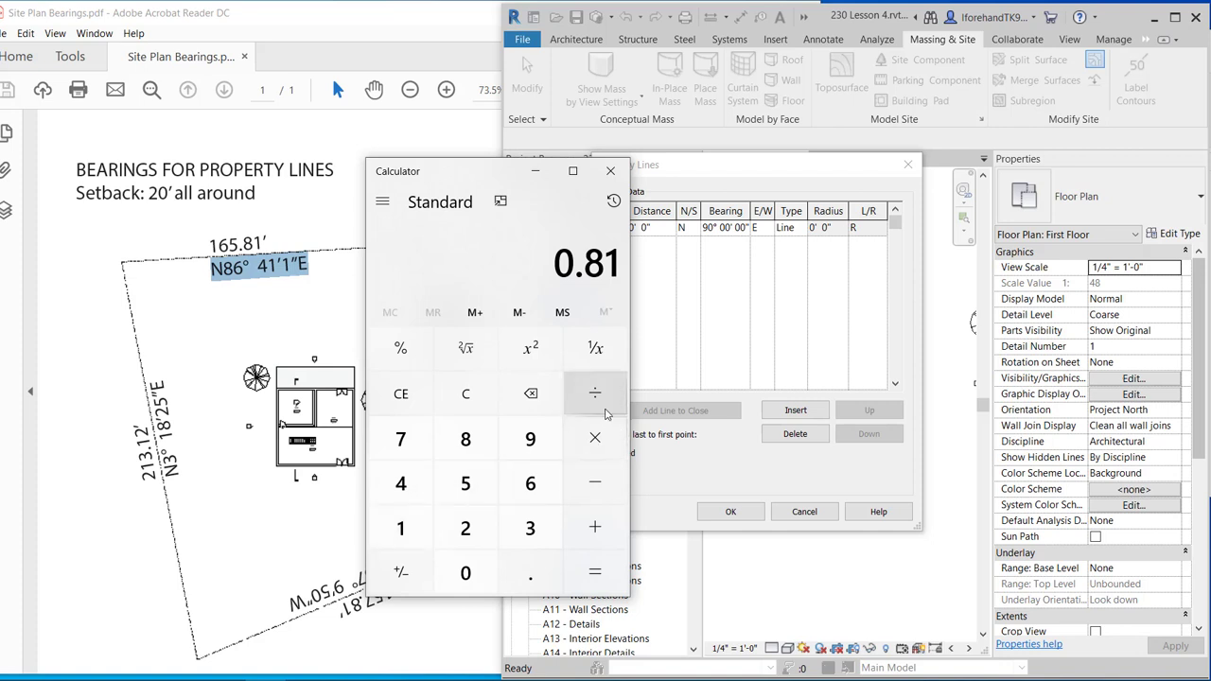
{"action": "left_click", "coordinate": [599, 450]}
{"action": "left_click", "coordinate": [401, 527]}
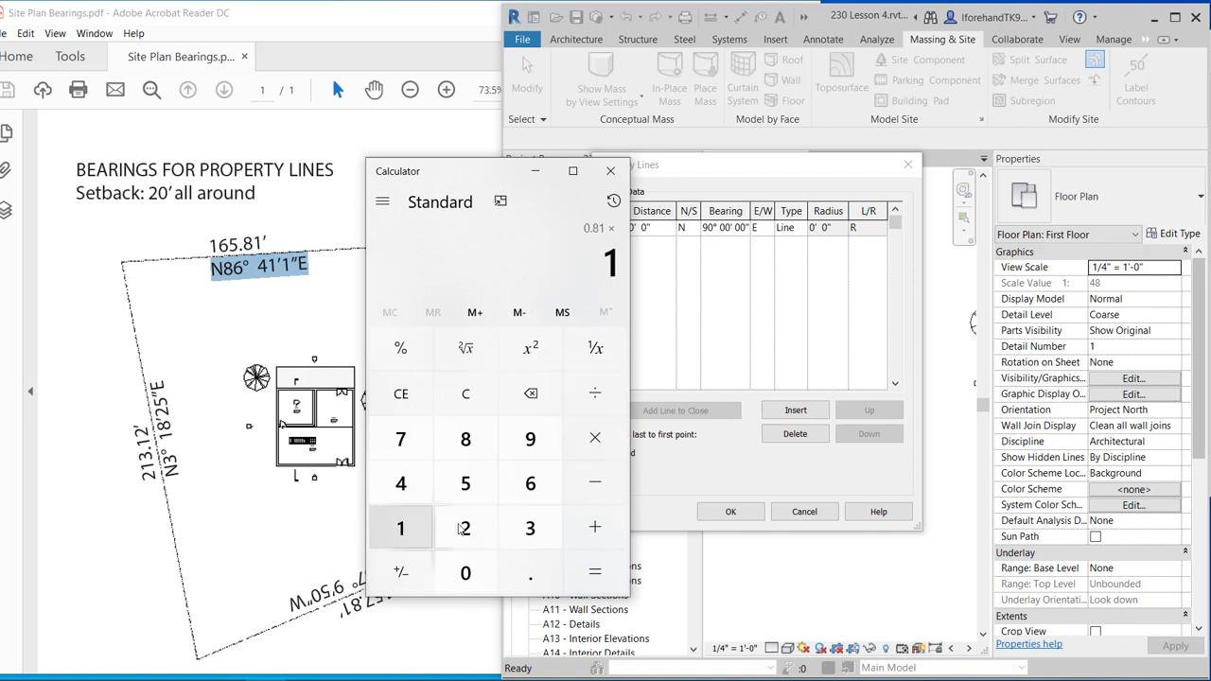
{"action": "left_click", "coordinate": [465, 528]}
{"action": "left_click", "coordinate": [577, 571]}
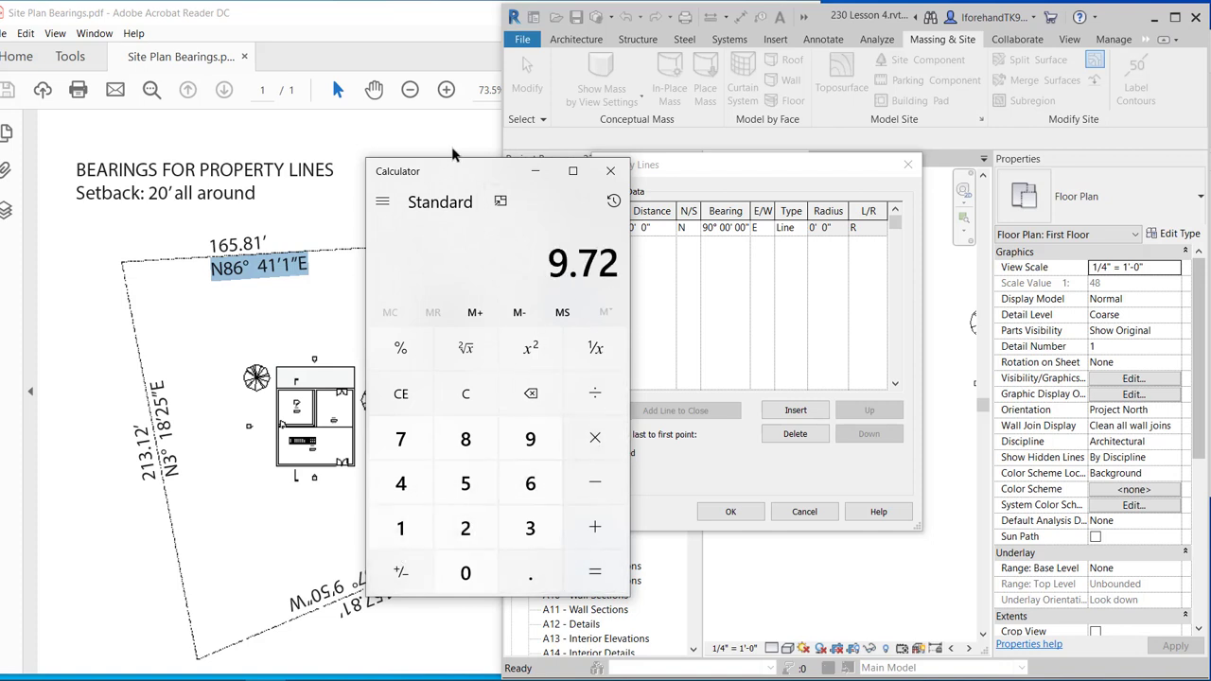
{"action": "left_click_drag", "start_coordinate": [459, 182], "coordinate": [336, 253]}
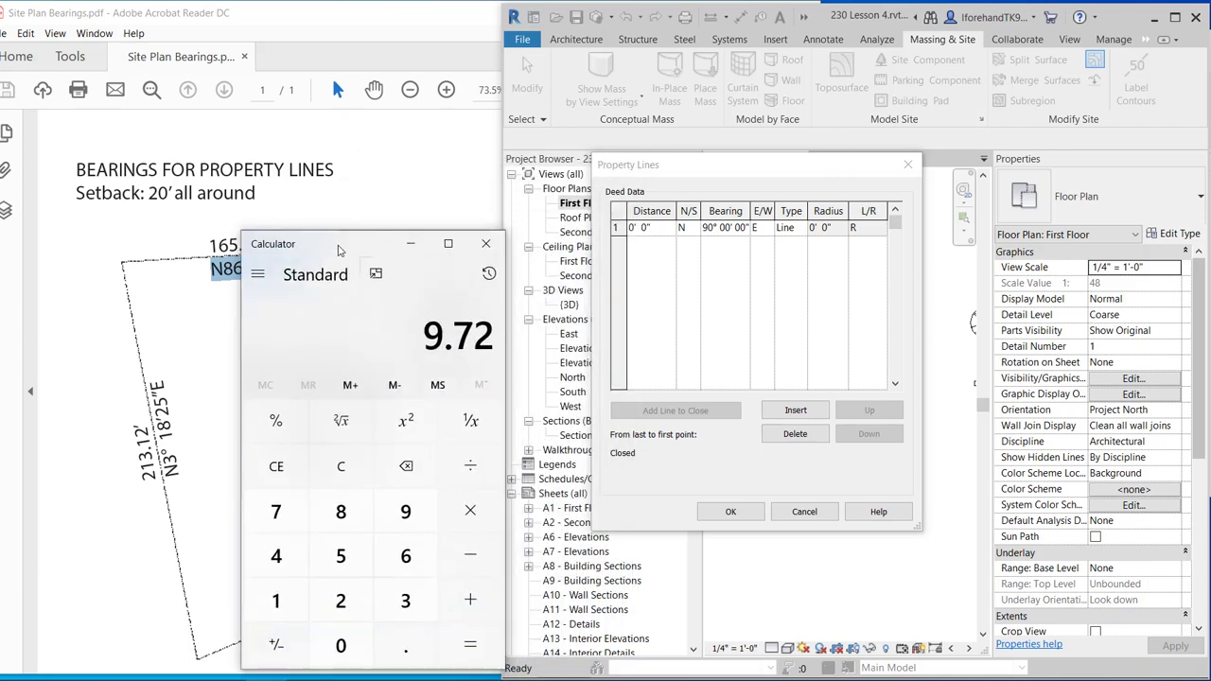
Enter 165' 9.72" as row 1's distance and insert a second row.
{"action": "left_click", "coordinate": [631, 229]}
{"action": "double_click", "coordinate": [631, 229]}
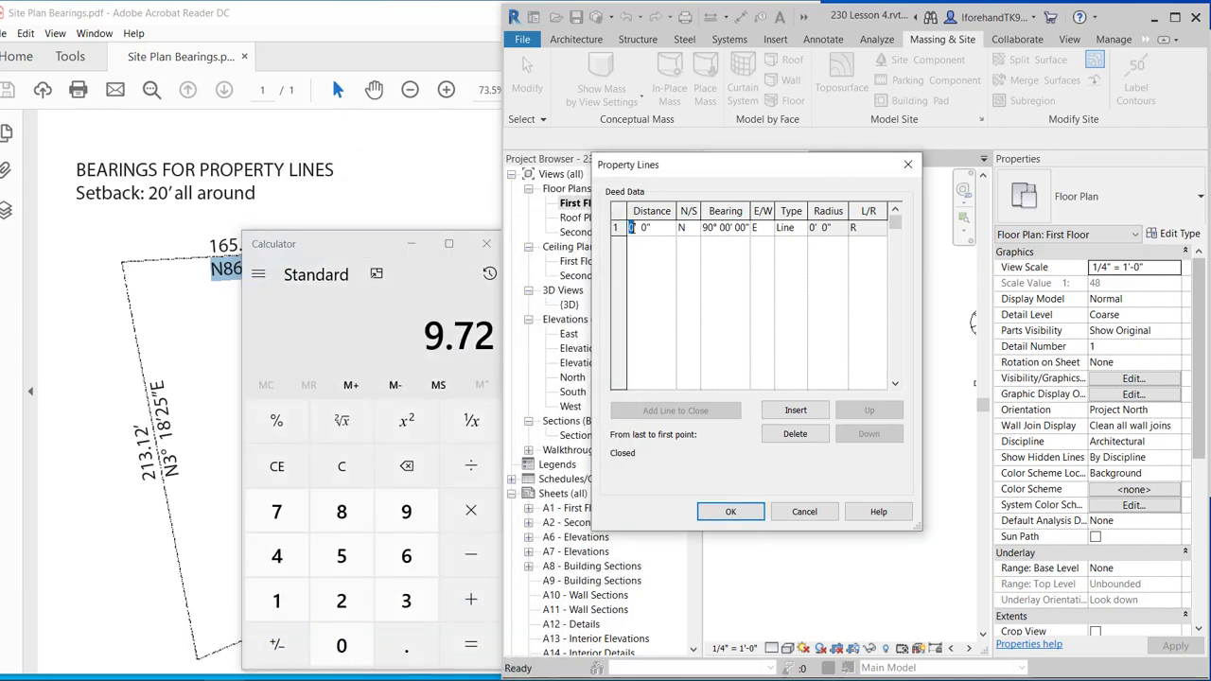
{"action": "type", "text": "165' 9.7"}
{"action": "type", "text": "2"}
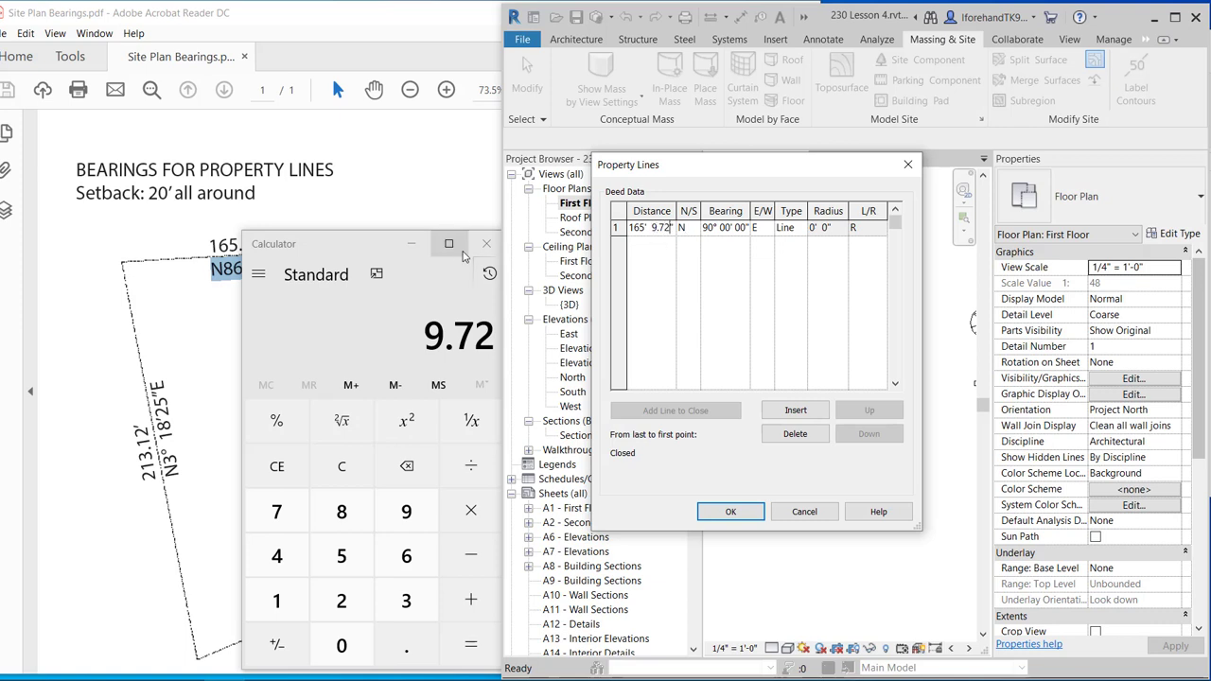
{"action": "left_click", "coordinate": [423, 255]}
{"action": "left_click", "coordinate": [422, 252]}
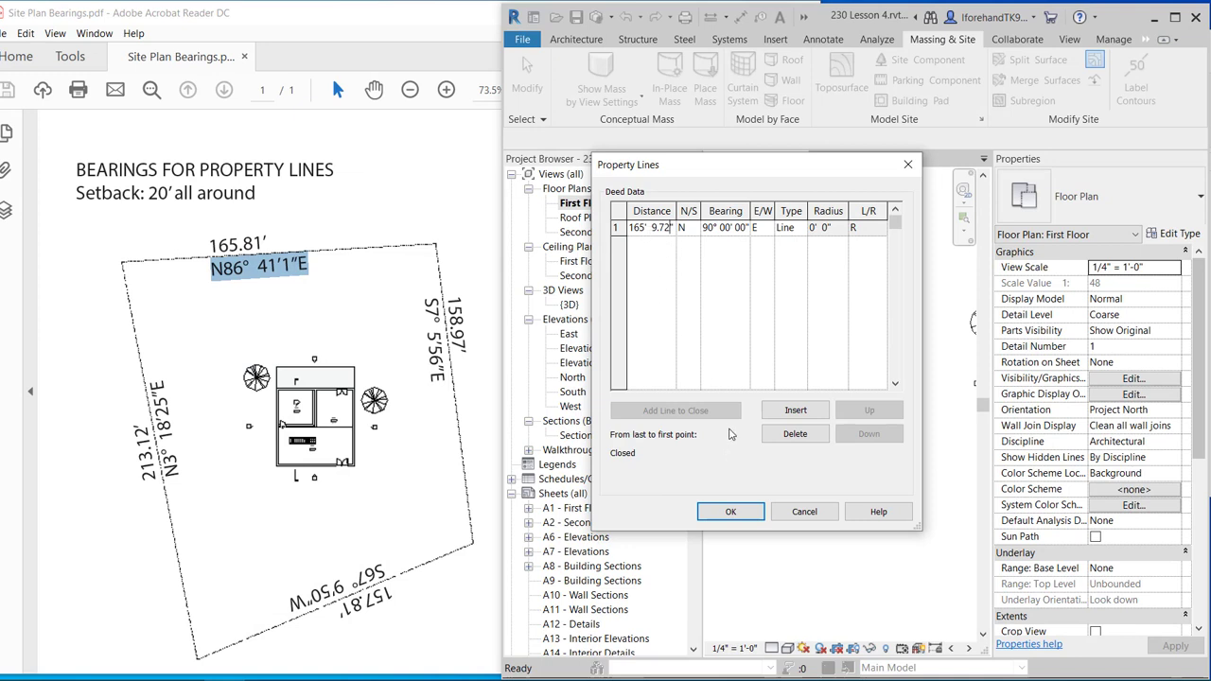
{"action": "left_click", "coordinate": [787, 412]}
Try entering 165.81 as row 2's distance, which Revit rejects as invalid.
{"action": "left_click", "coordinate": [632, 244]}
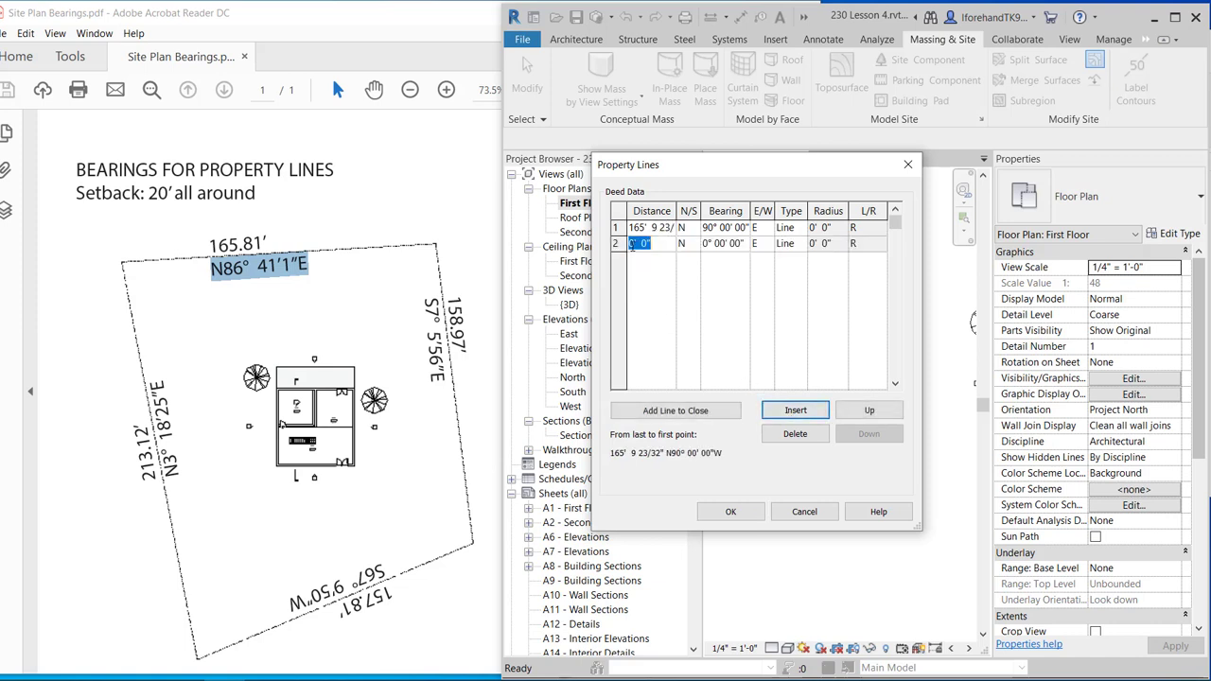
{"action": "type", "text": "165.81"}
{"action": "left_click", "coordinate": [657, 287]}
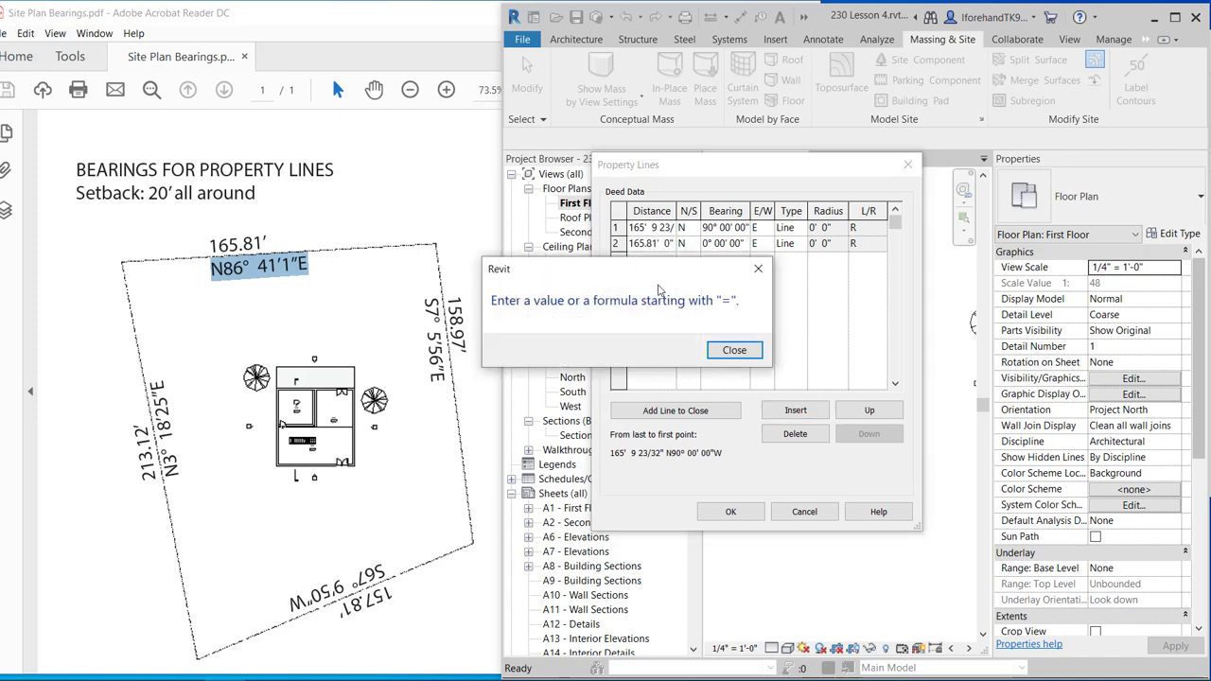
{"action": "left_click", "coordinate": [715, 343]}
{"action": "left_click", "coordinate": [616, 246]}
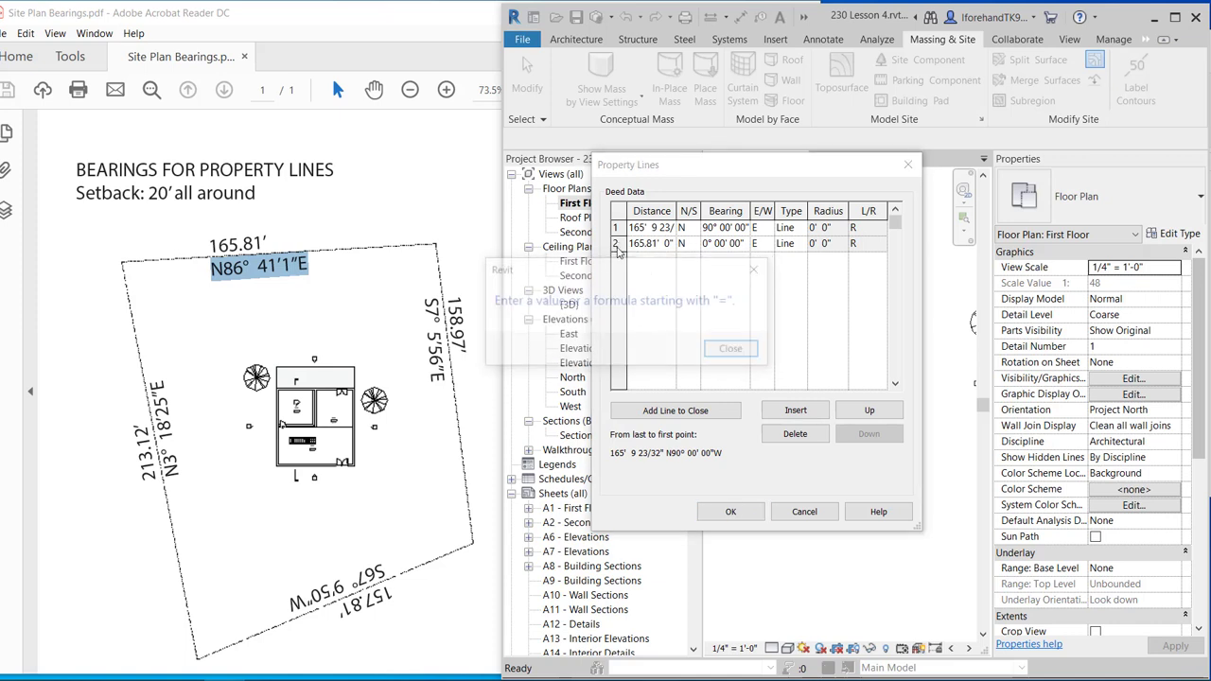
{"action": "left_click", "coordinate": [727, 352]}
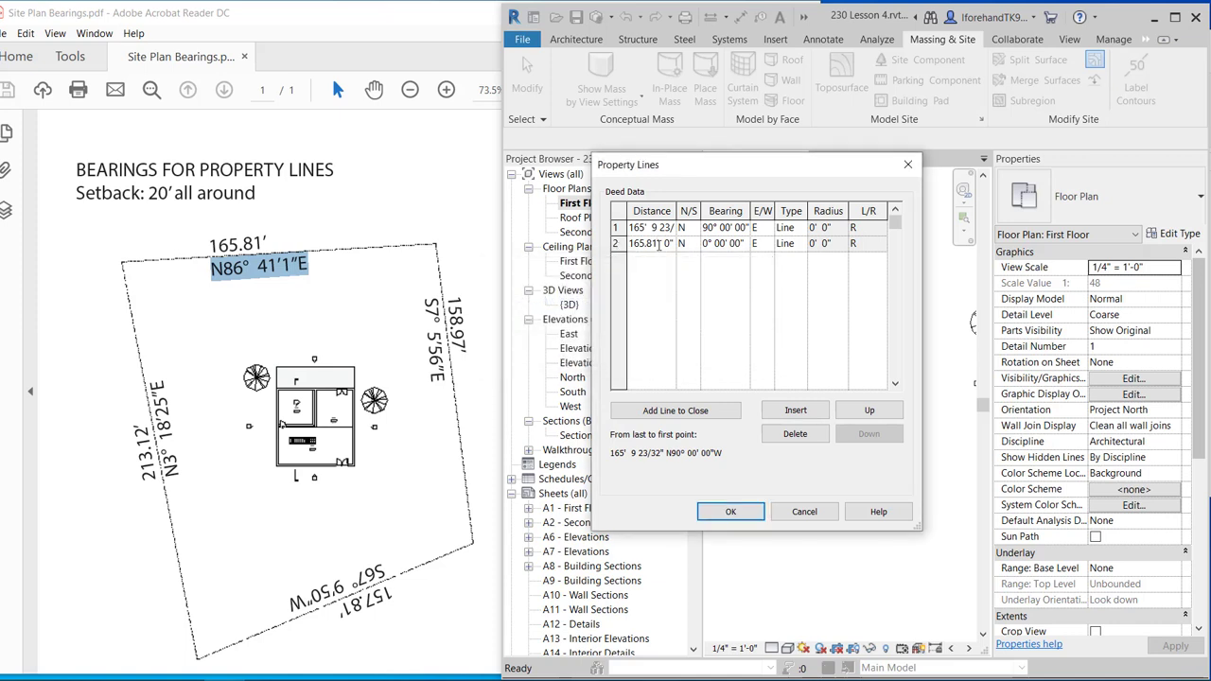
Reset row 2's distance to 0 and delete the extra row.
{"action": "key", "text": "BackSpace"}
{"action": "key", "text": "BackSpace"}
{"action": "key", "text": "BackSpace"}
{"action": "key", "text": "BackSpace"}
{"action": "key", "text": "BackSpace"}
{"action": "key", "text": "BackSpace"}
{"action": "left_click", "coordinate": [664, 296]}
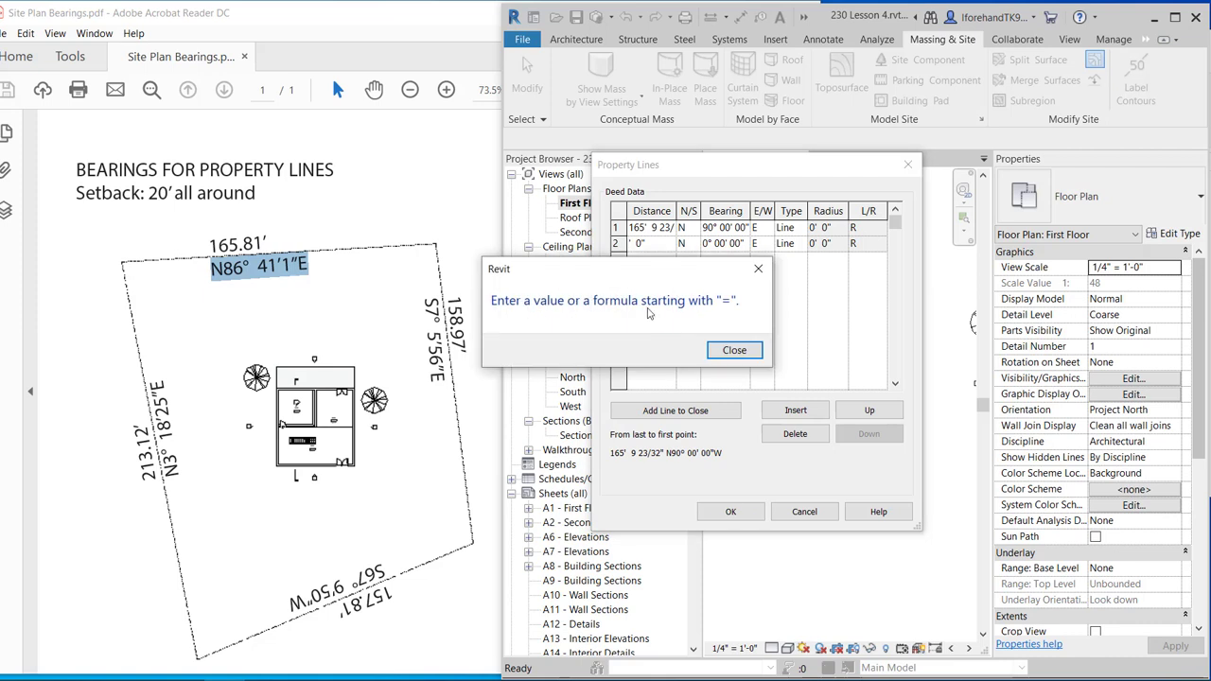
{"action": "left_click", "coordinate": [727, 349]}
{"action": "left_click", "coordinate": [671, 301]}
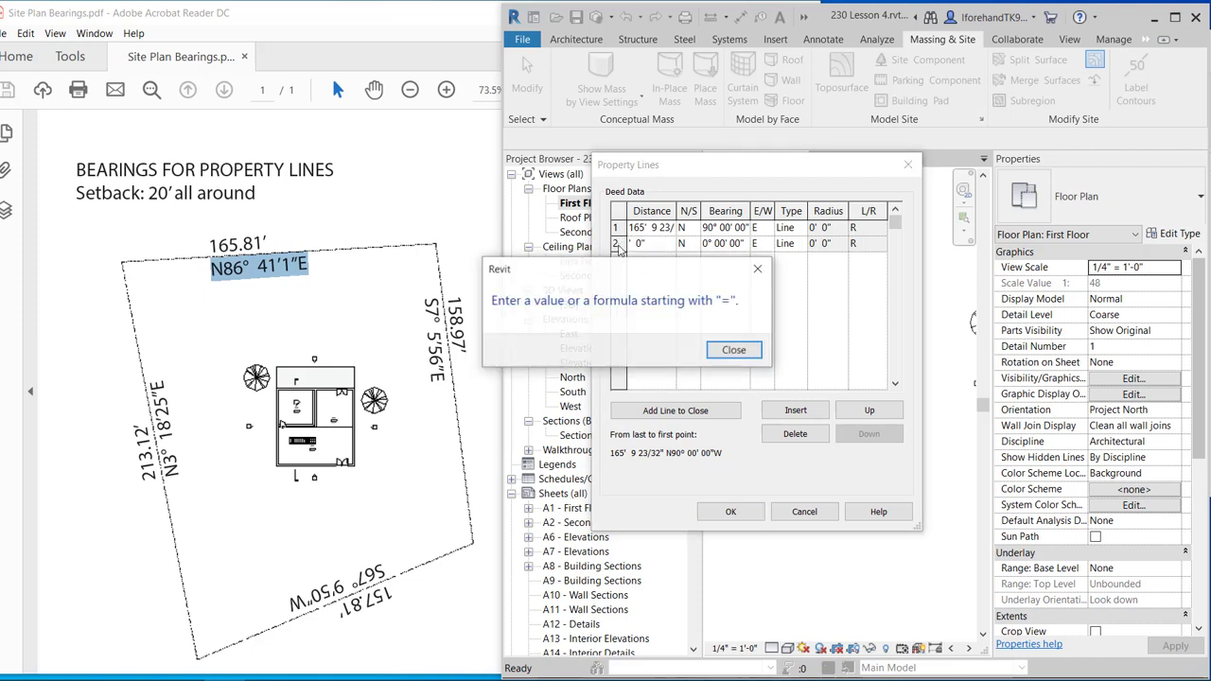
{"action": "left_click", "coordinate": [726, 349]}
{"action": "type", "text": "0"}
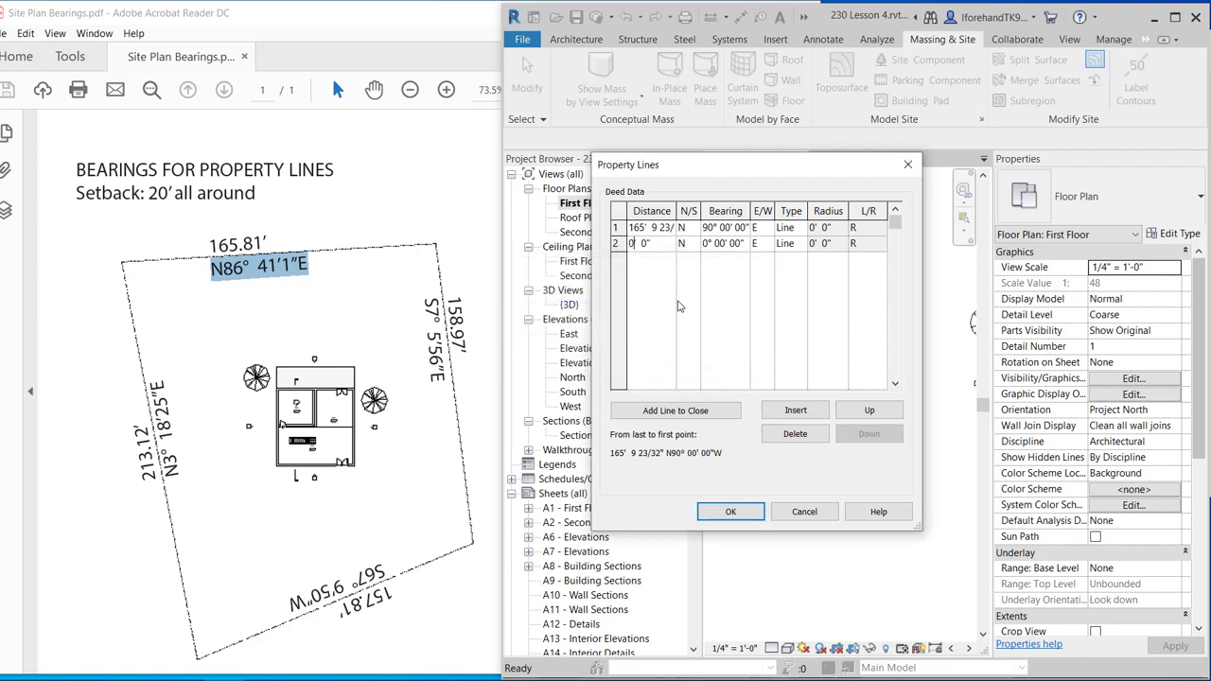
{"action": "left_click", "coordinate": [615, 244]}
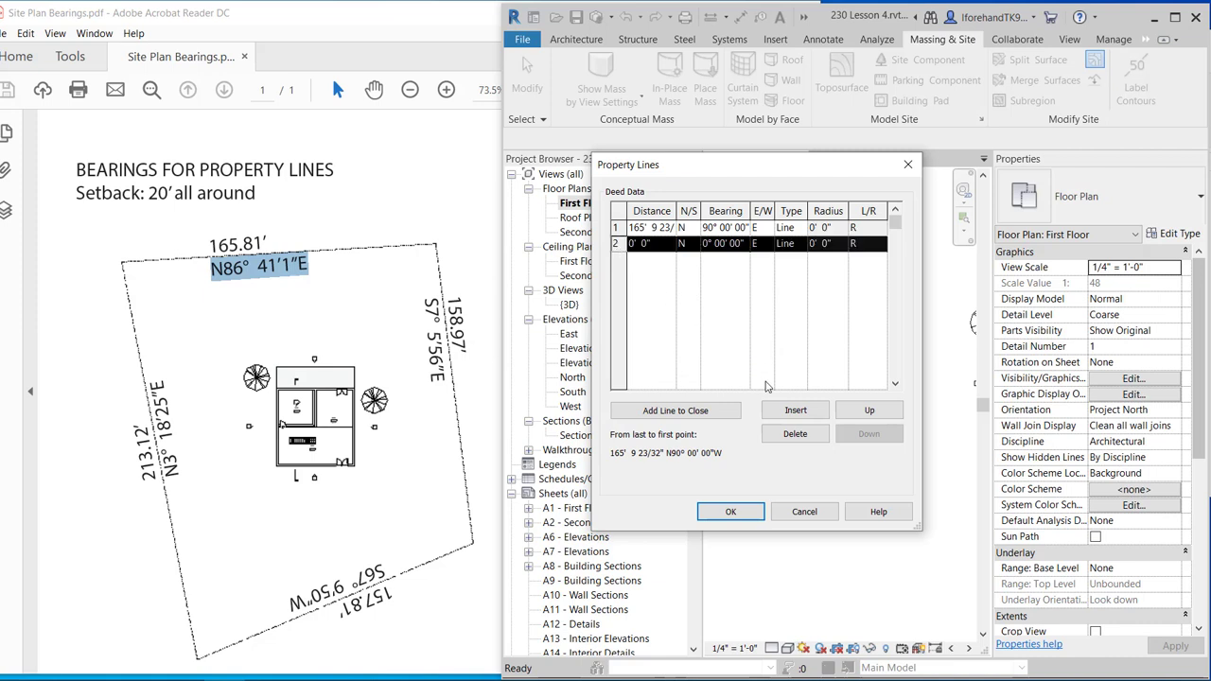
{"action": "left_click", "coordinate": [794, 434]}
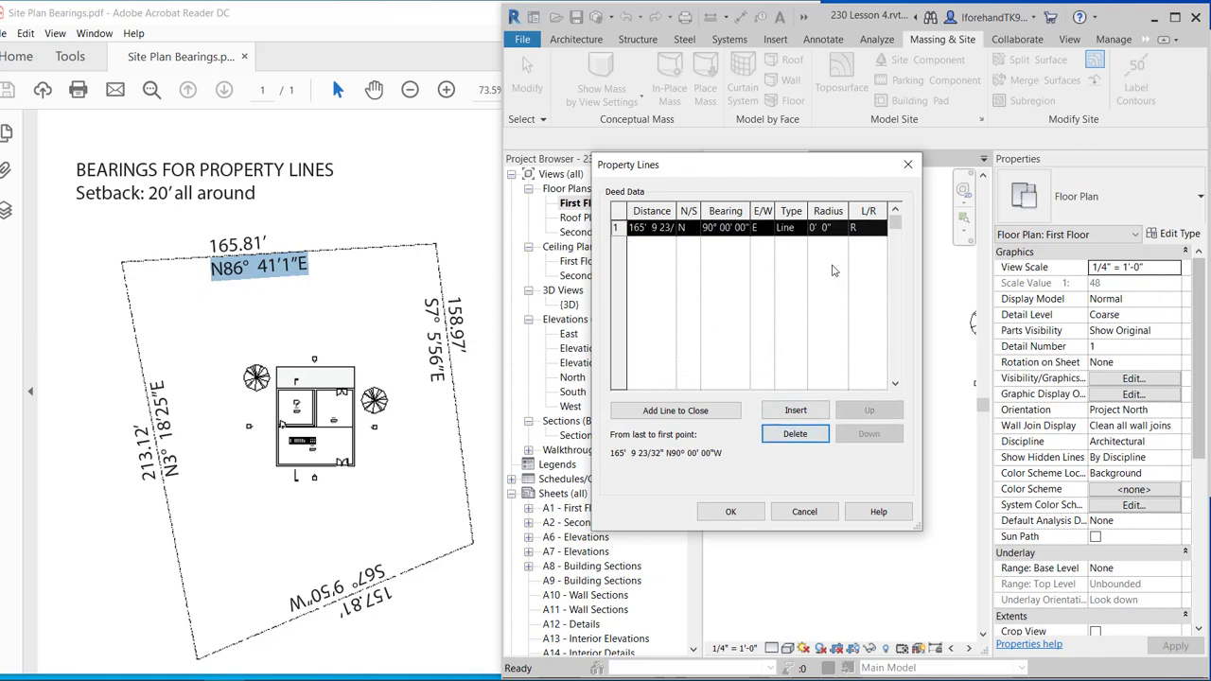
Set row 1's bearing to N 86° 41' 01" E and insert a second row.
{"action": "left_click", "coordinate": [712, 228]}
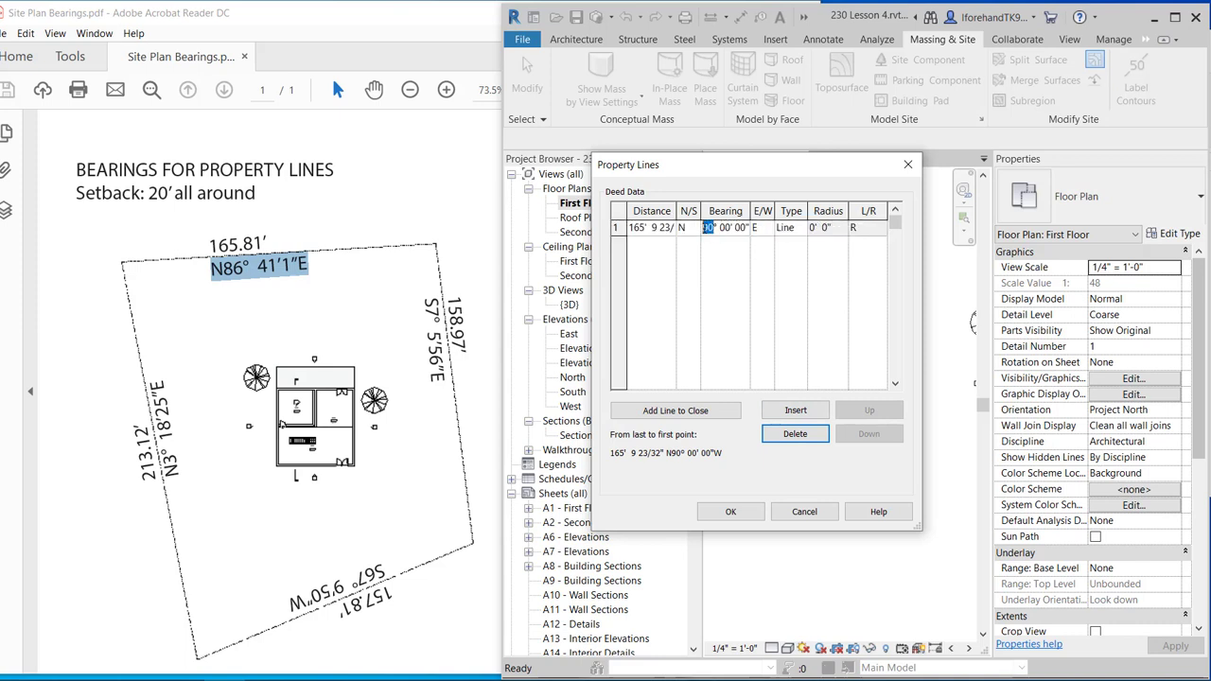
{"action": "type", "text": "86"}
{"action": "double_click", "coordinate": [726, 228]}
{"action": "type", "text": "41"}
{"action": "left_click", "coordinate": [797, 413]}
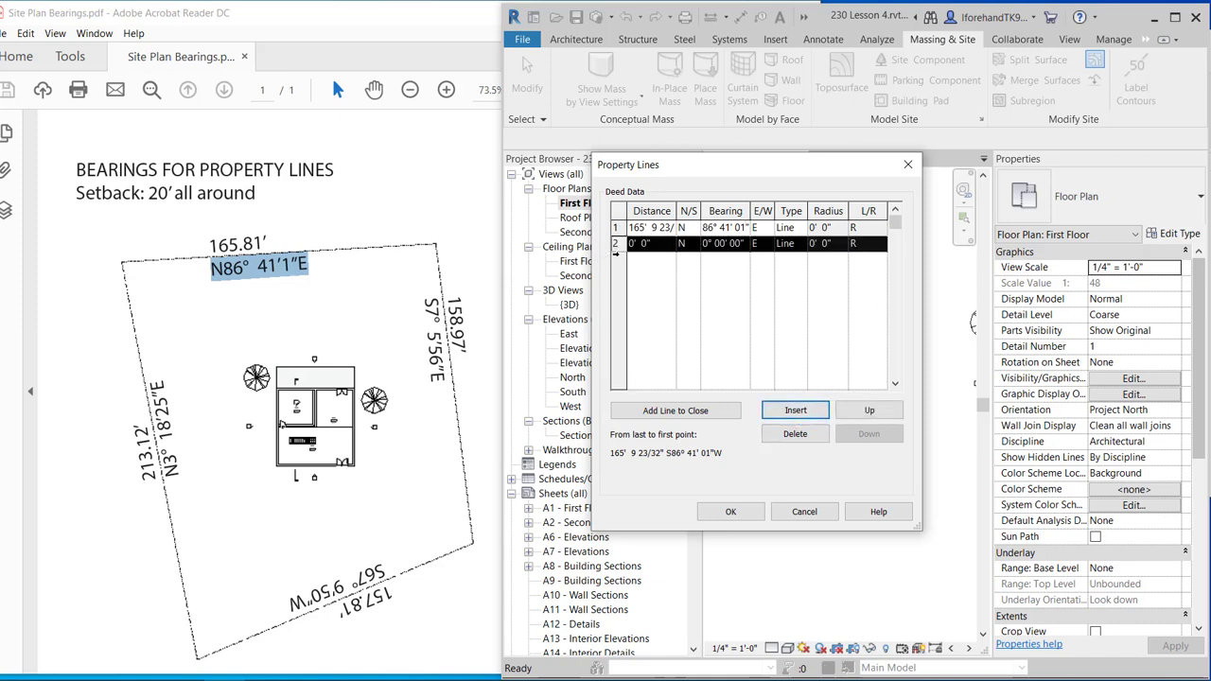
Enter row 2's distance as 158' plus 11.64" (0.97 × 12 in Calculator).
{"action": "left_click", "coordinate": [633, 244]}
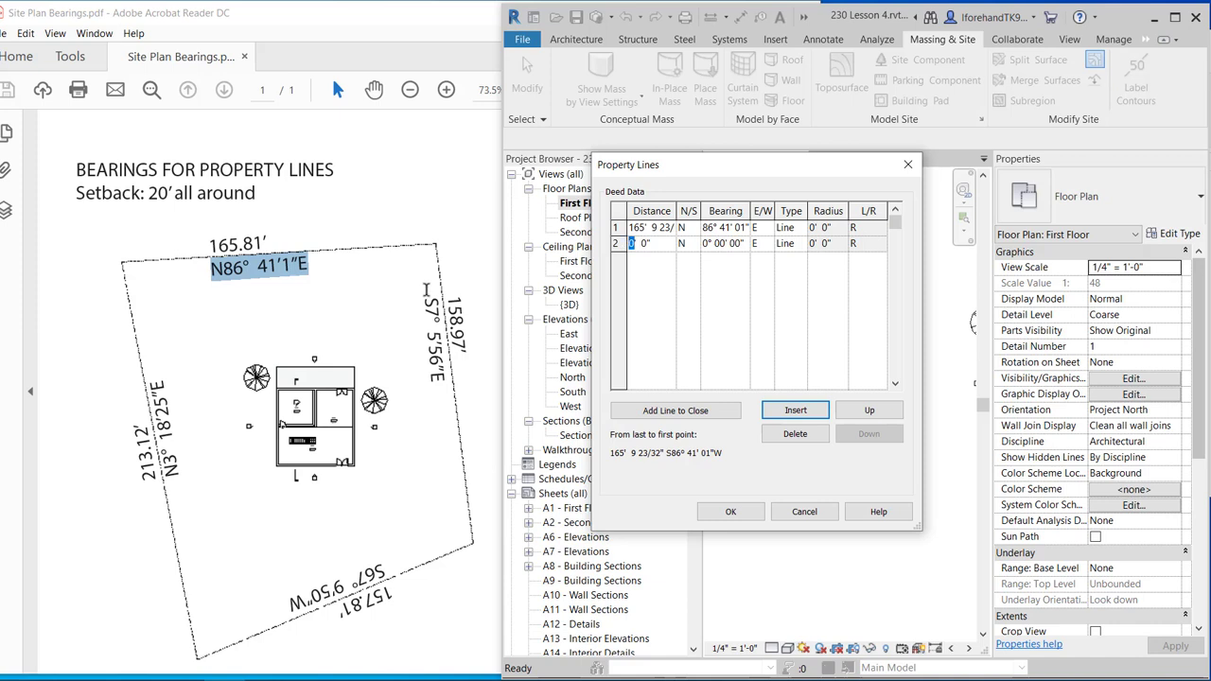
{"action": "type", "text": "158"}
{"action": "left_click", "coordinate": [331, 679]}
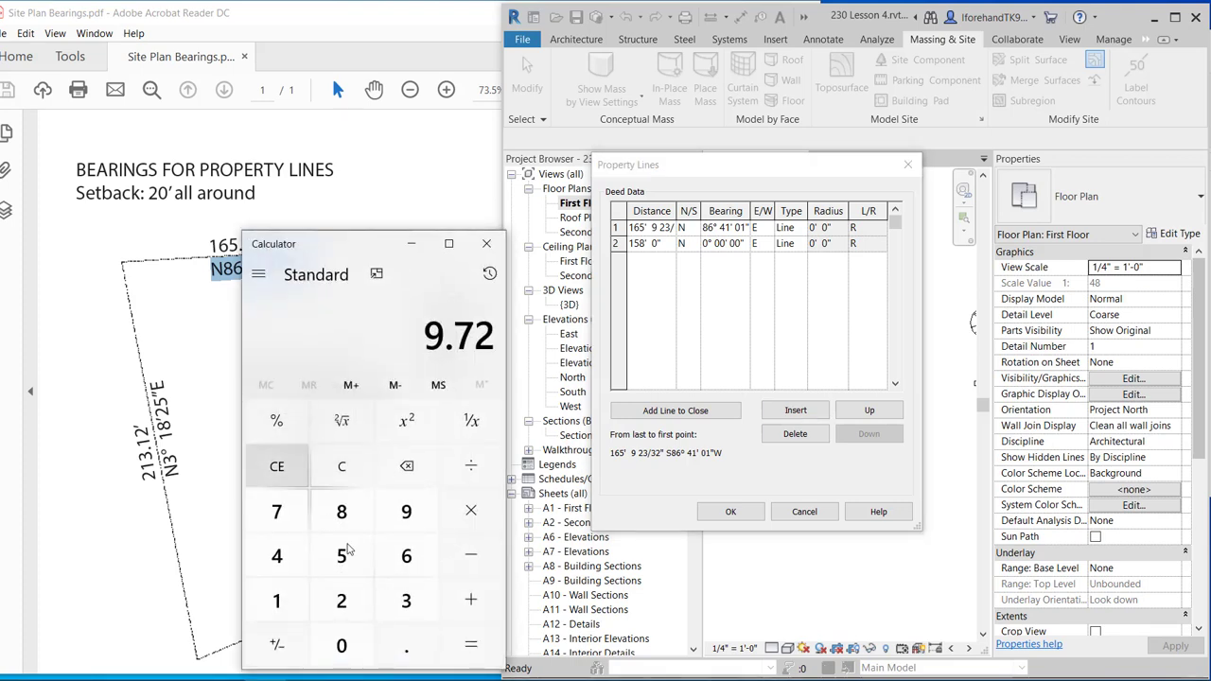
{"action": "left_click", "coordinate": [406, 645]}
{"action": "left_click", "coordinate": [406, 511]}
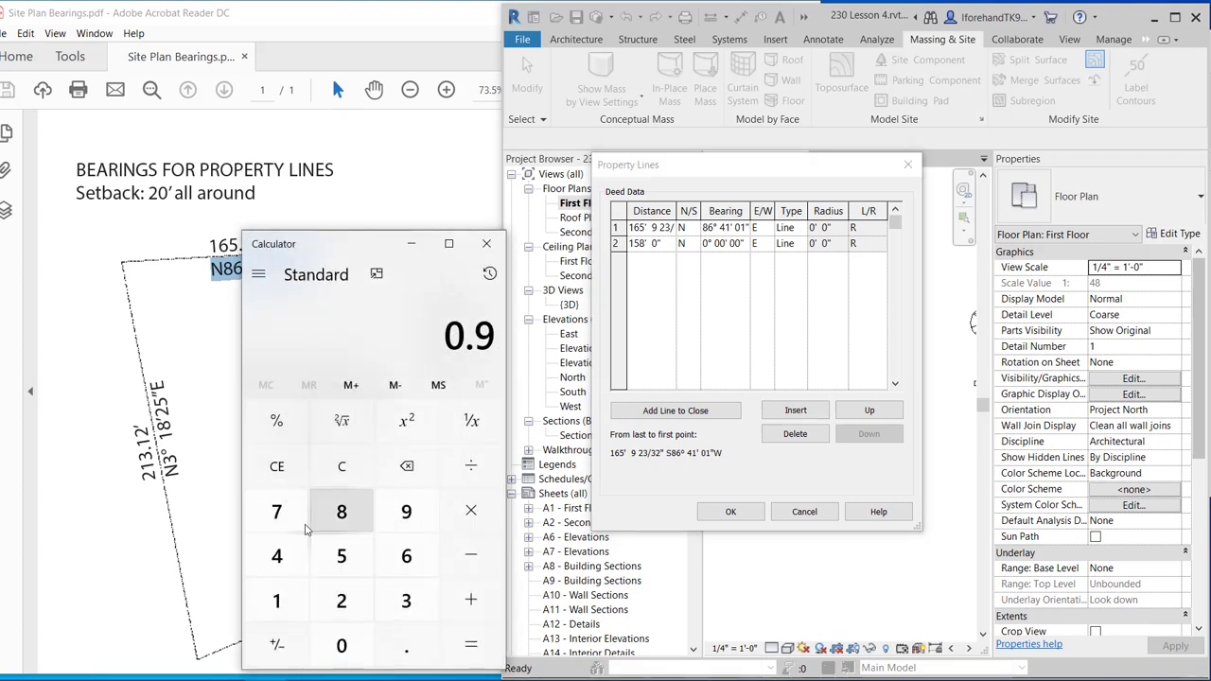
{"action": "left_click", "coordinate": [276, 511]}
{"action": "left_click", "coordinate": [471, 510]}
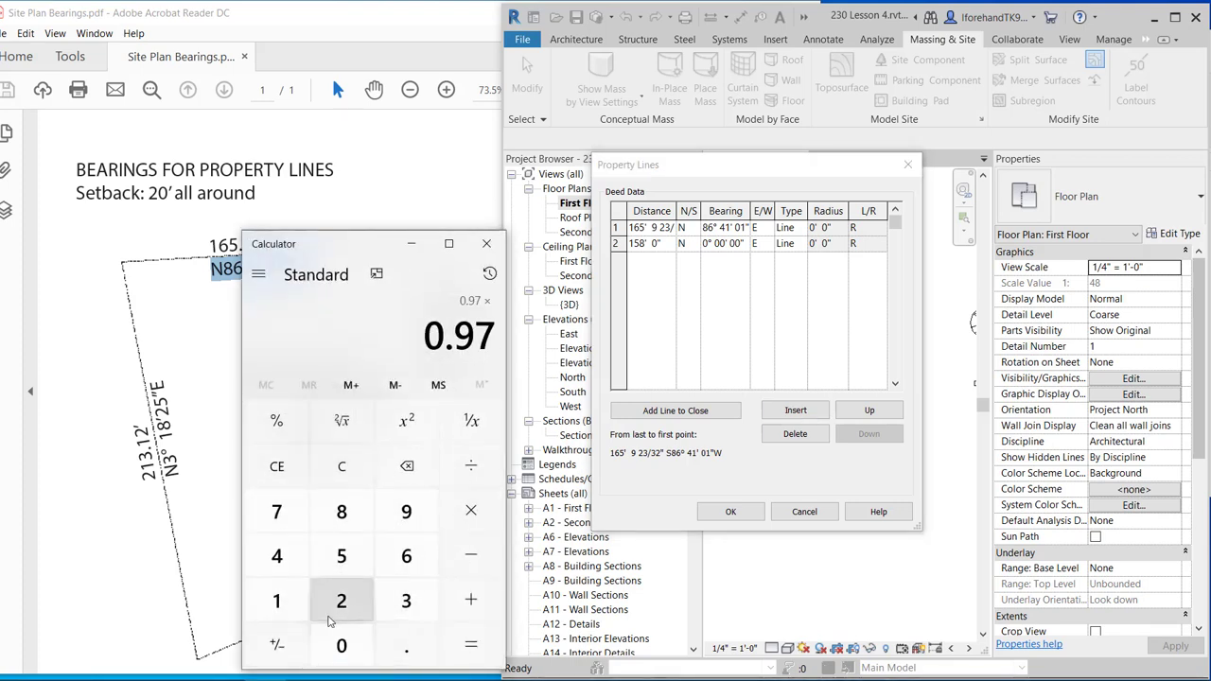
{"action": "left_click", "coordinate": [274, 601]}
{"action": "left_click", "coordinate": [336, 605]}
{"action": "left_click", "coordinate": [465, 646]}
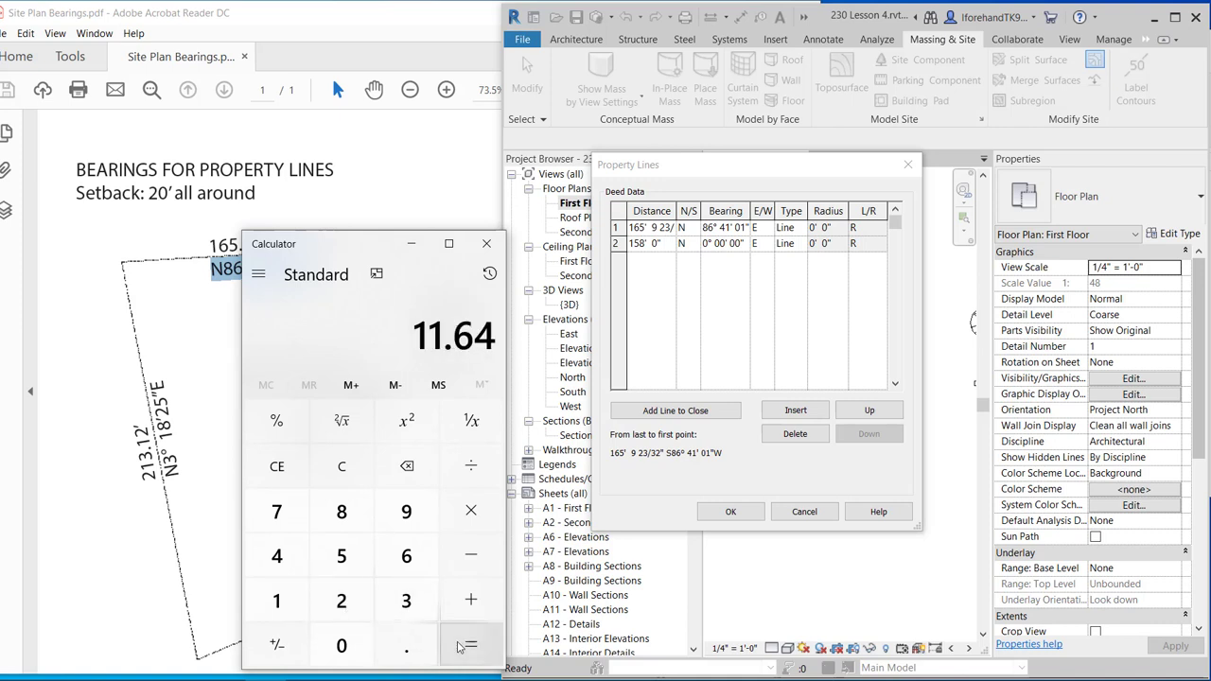
{"action": "left_click", "coordinate": [666, 244]}
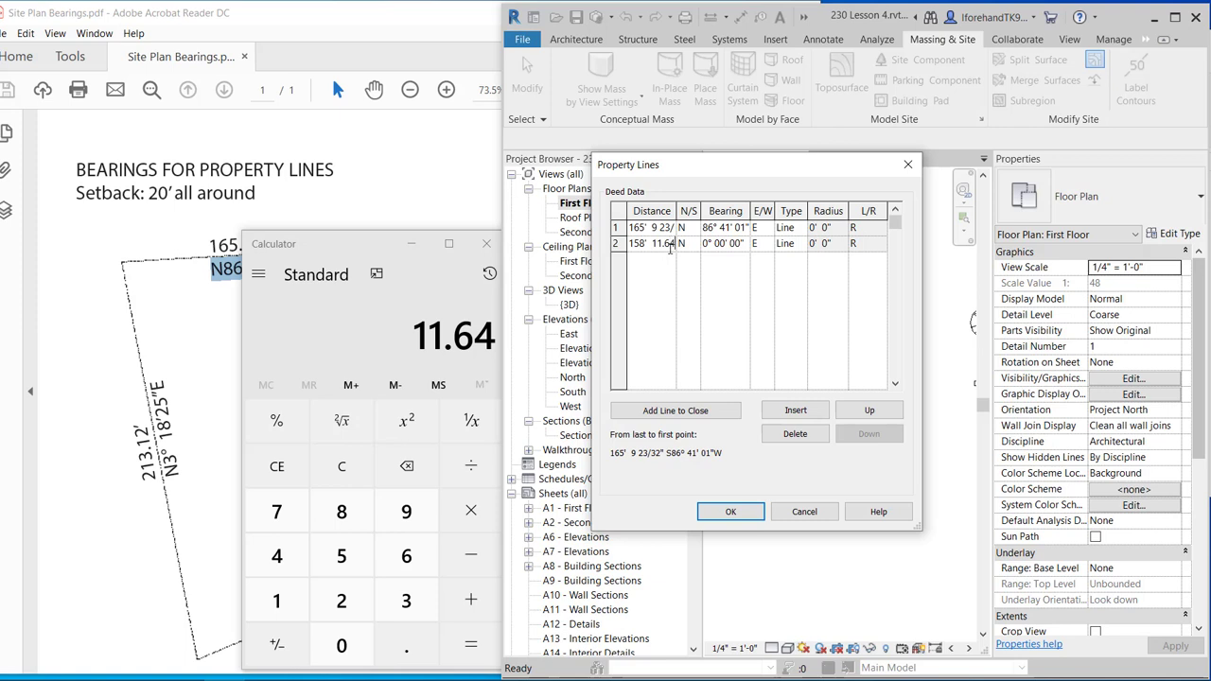
{"action": "left_click", "coordinate": [410, 243]}
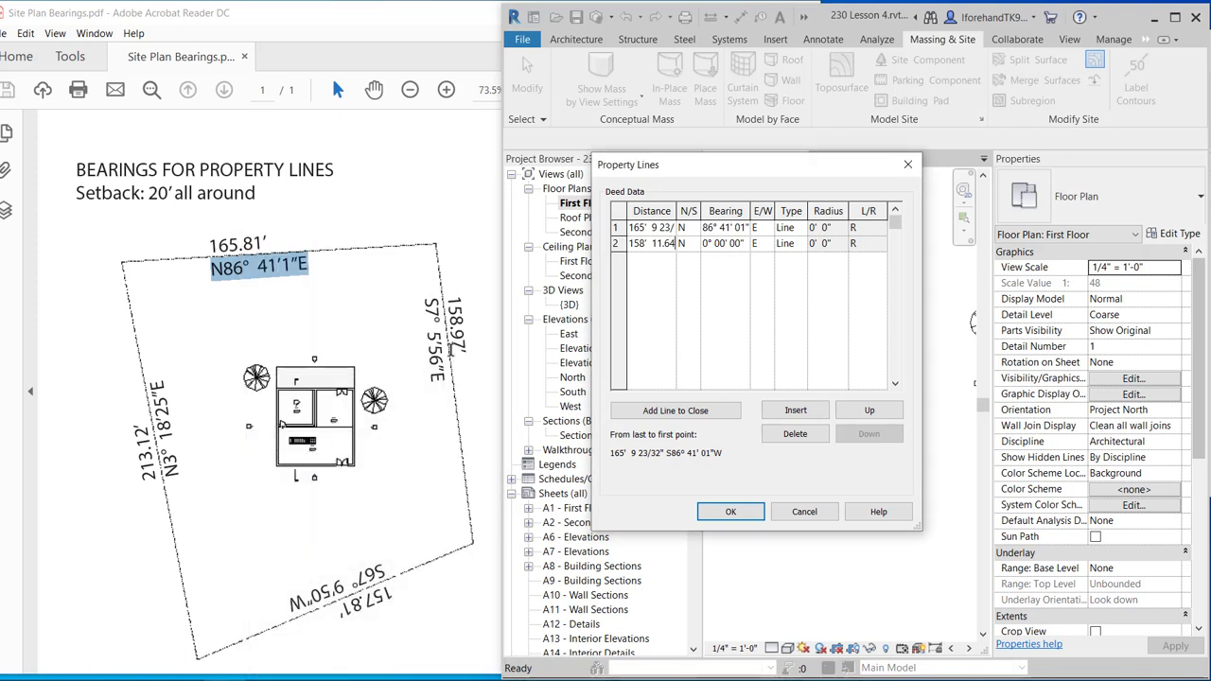
Set row 2's bearing to S 7° 05' 56" E and insert a third row.
{"action": "left_click", "coordinate": [688, 243]}
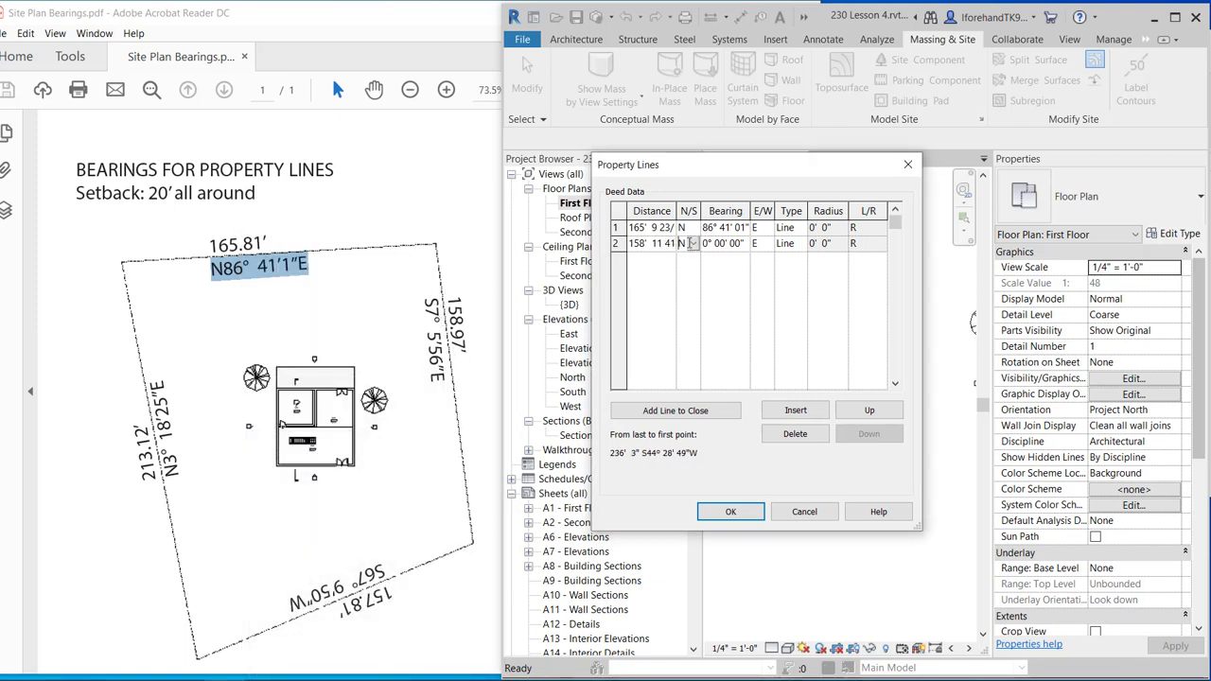
{"action": "left_click", "coordinate": [693, 243]}
{"action": "left_click", "coordinate": [684, 274]}
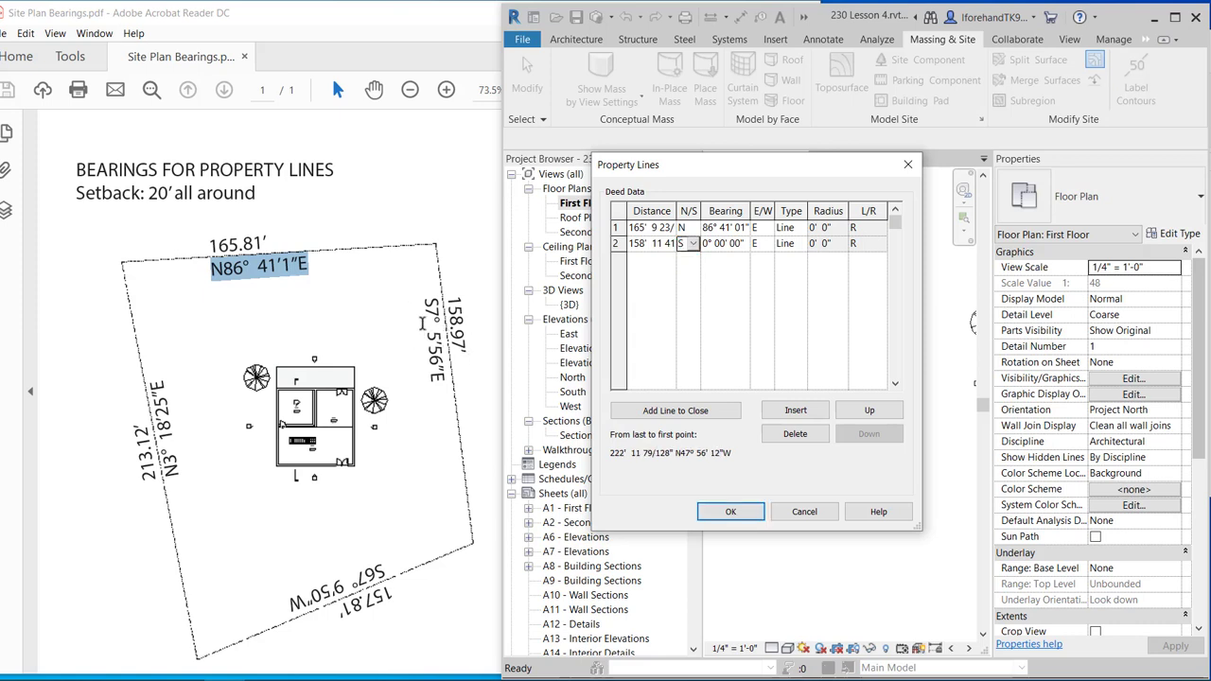
{"action": "left_click", "coordinate": [705, 244]}
{"action": "double_click", "coordinate": [721, 243]}
{"action": "type", "text": "5' "}
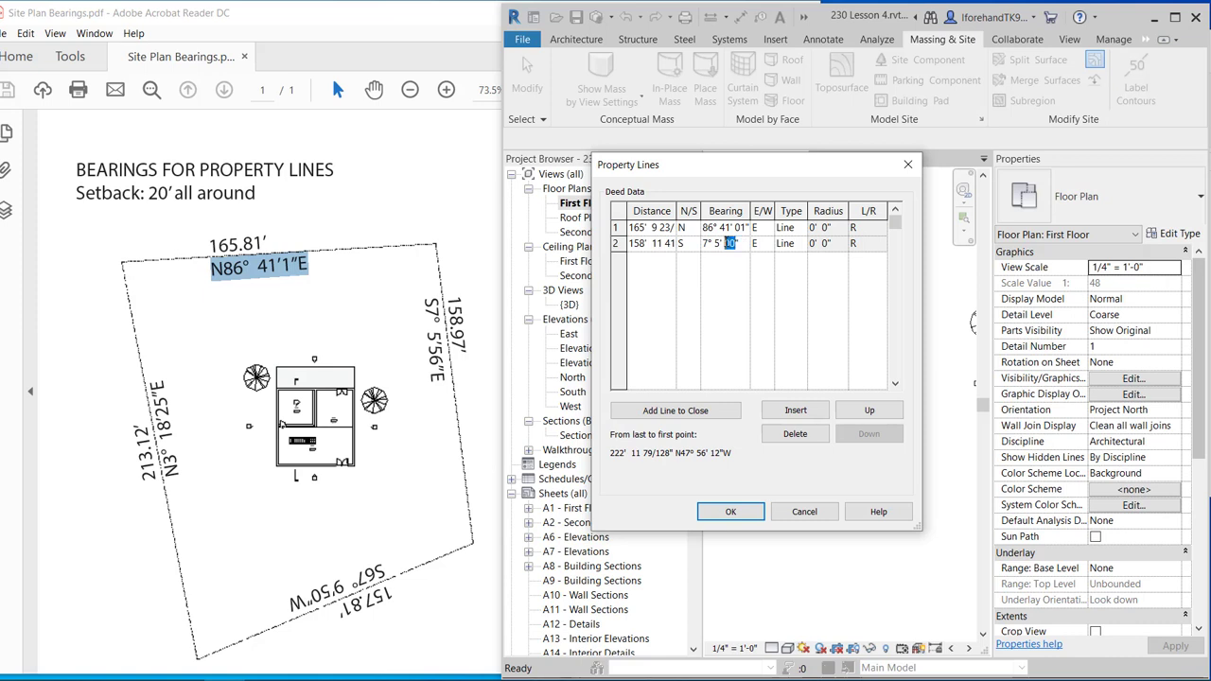
{"action": "type", "text": "56"}
{"action": "left_click", "coordinate": [792, 410]}
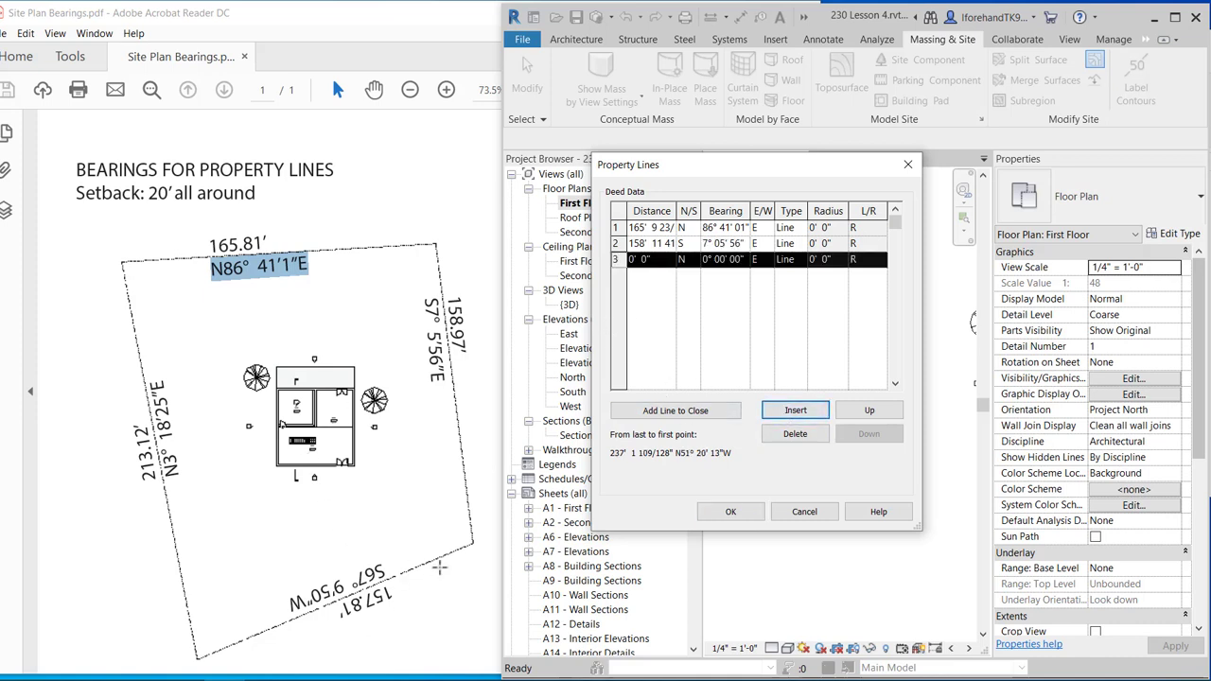
Enter row 3's distance as 157' 9.72", converting 0.81 × 12 in Calculator.
{"action": "left_click", "coordinate": [631, 260]}
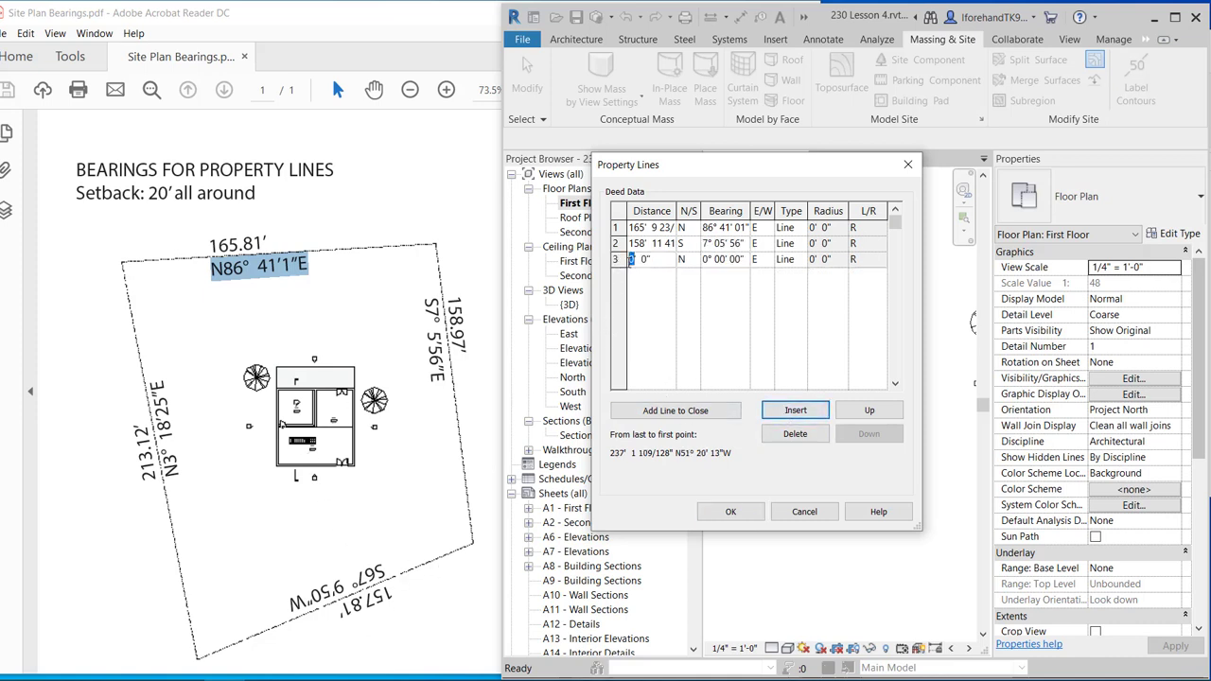
{"action": "type", "text": "157"}
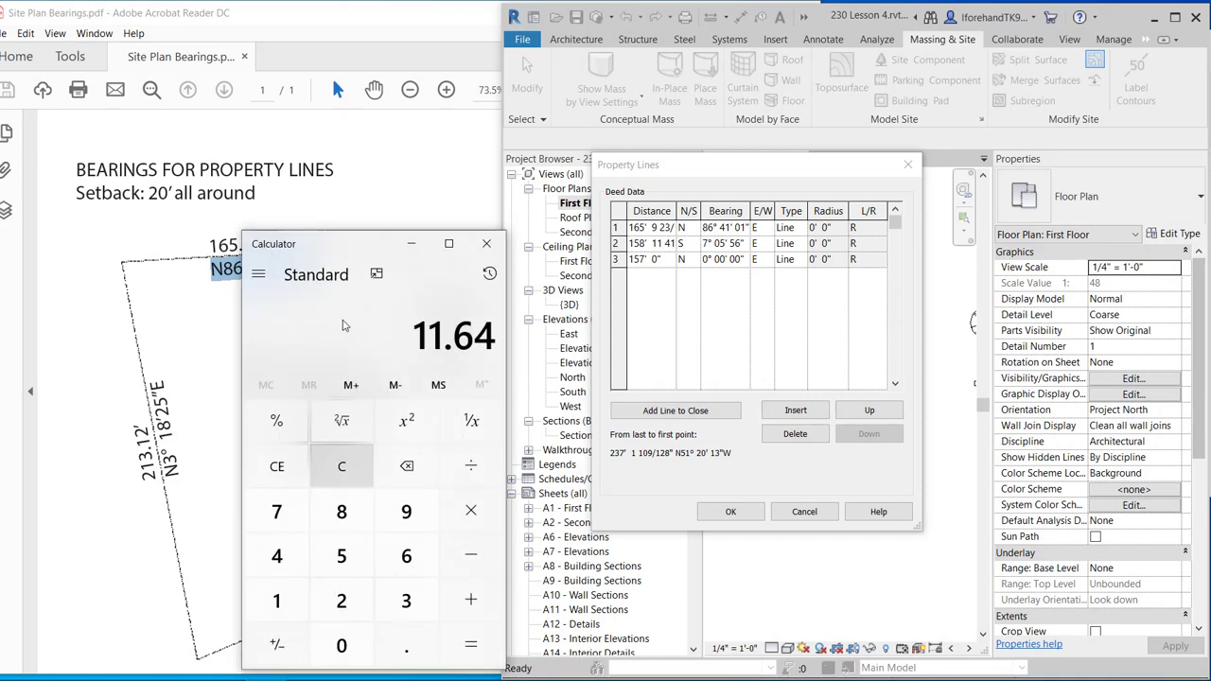
{"action": "left_click_drag", "start_coordinate": [337, 249], "coordinate": [389, 49]}
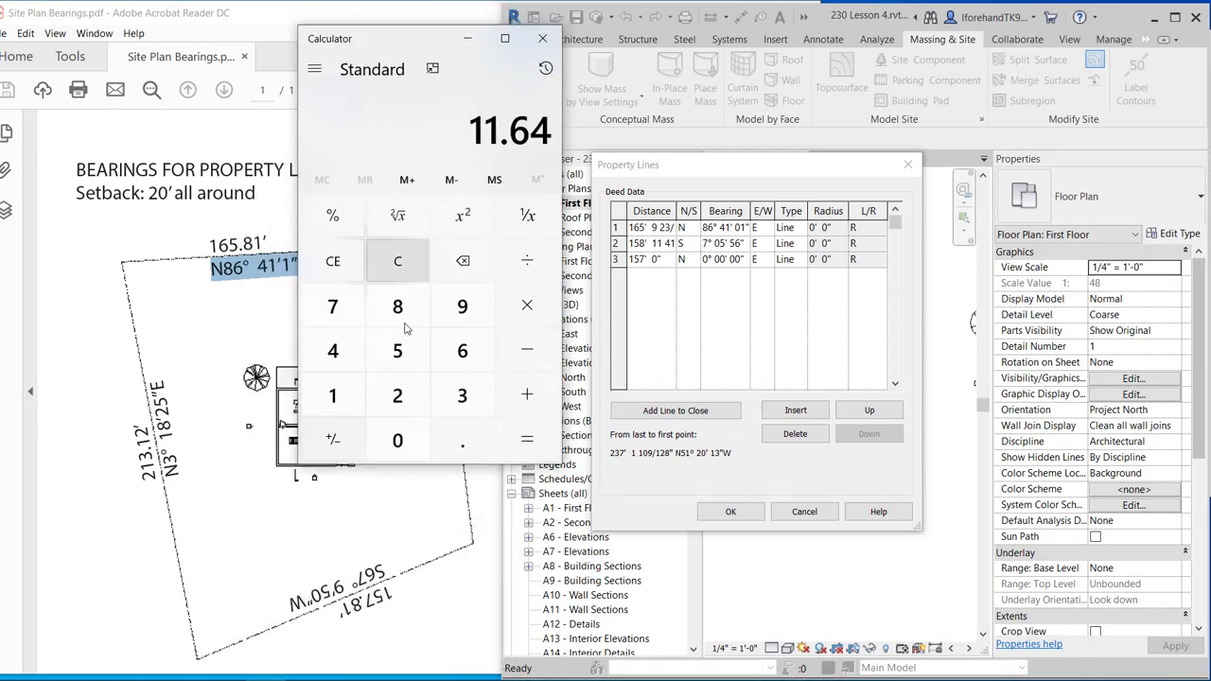
{"action": "left_click", "coordinate": [461, 440]}
{"action": "left_click", "coordinate": [397, 306]}
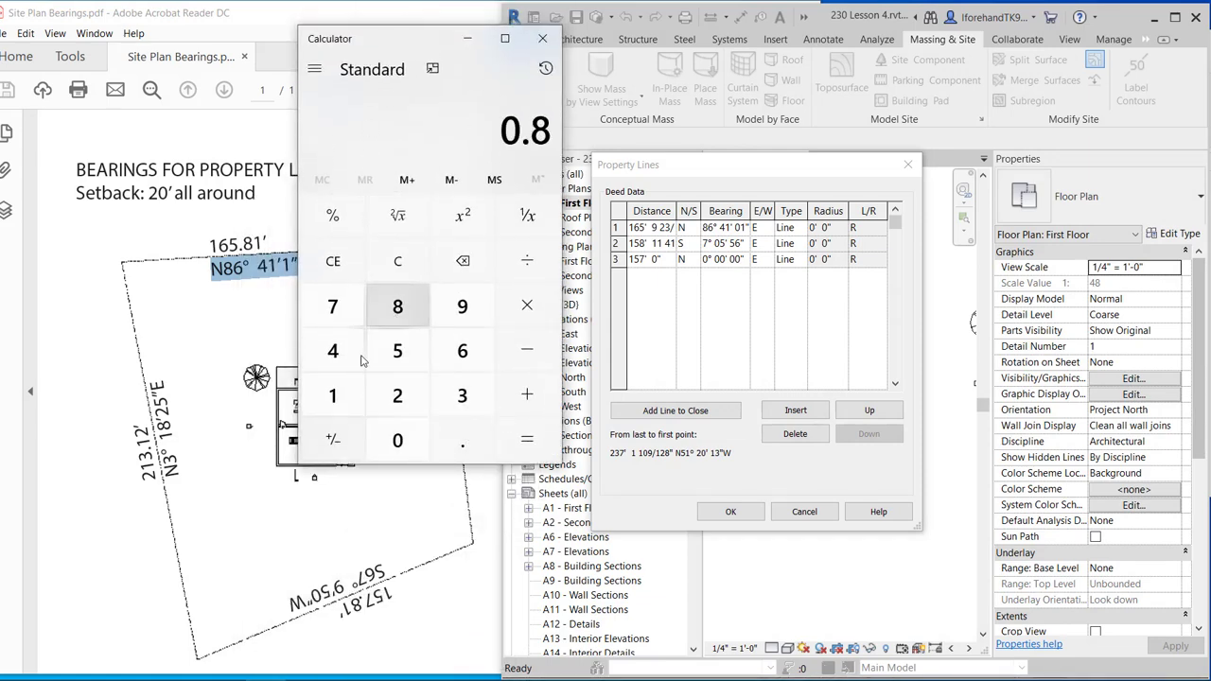
{"action": "left_click", "coordinate": [332, 396]}
{"action": "left_click", "coordinate": [525, 305]}
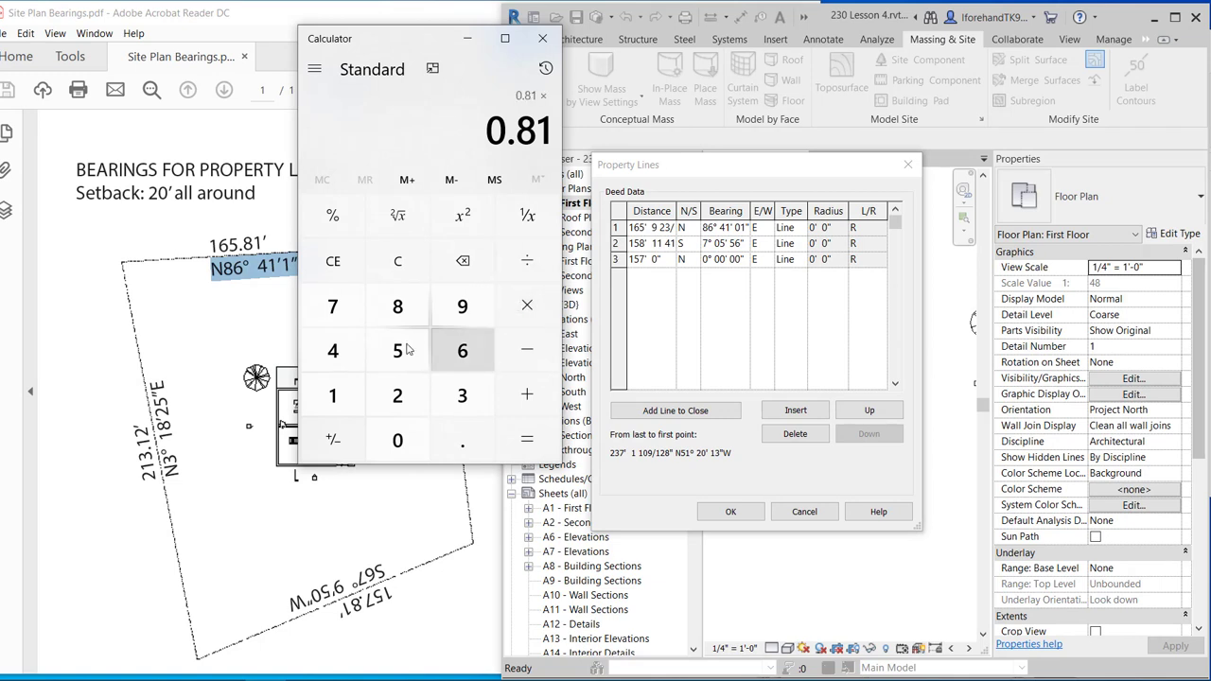
{"action": "left_click", "coordinate": [332, 395]}
{"action": "left_click", "coordinate": [397, 395]}
{"action": "left_click", "coordinate": [519, 458]}
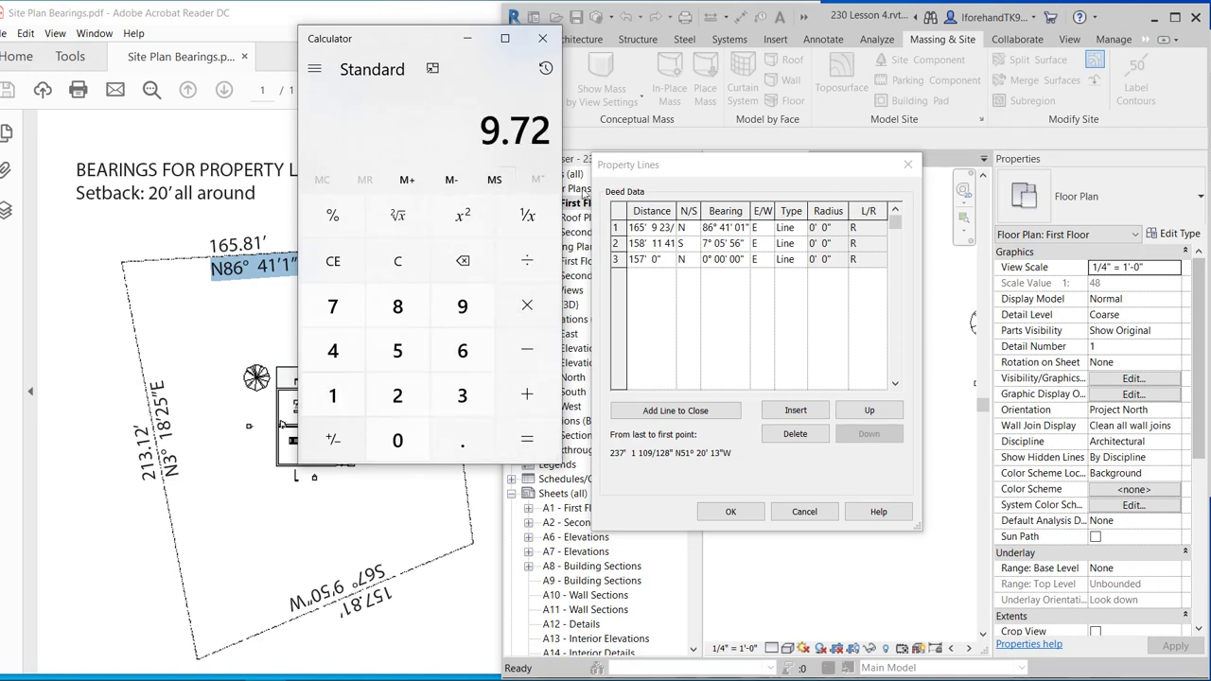
{"action": "left_click", "coordinate": [654, 259]}
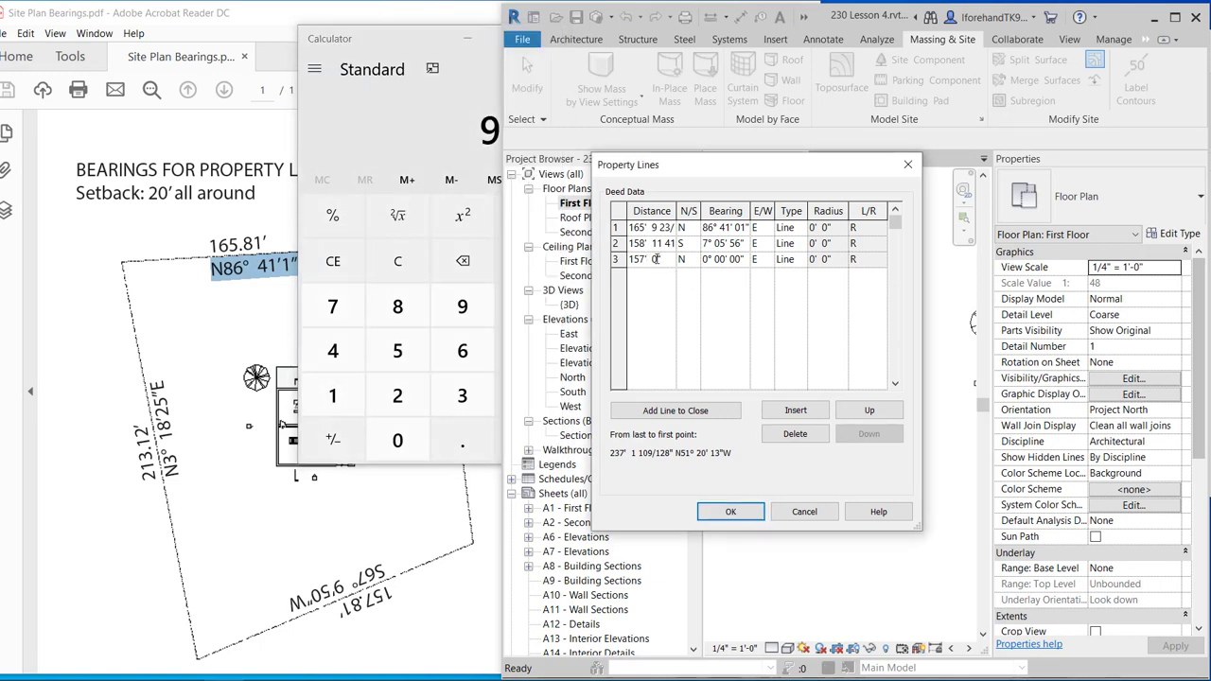
{"action": "left_click", "coordinate": [468, 37]}
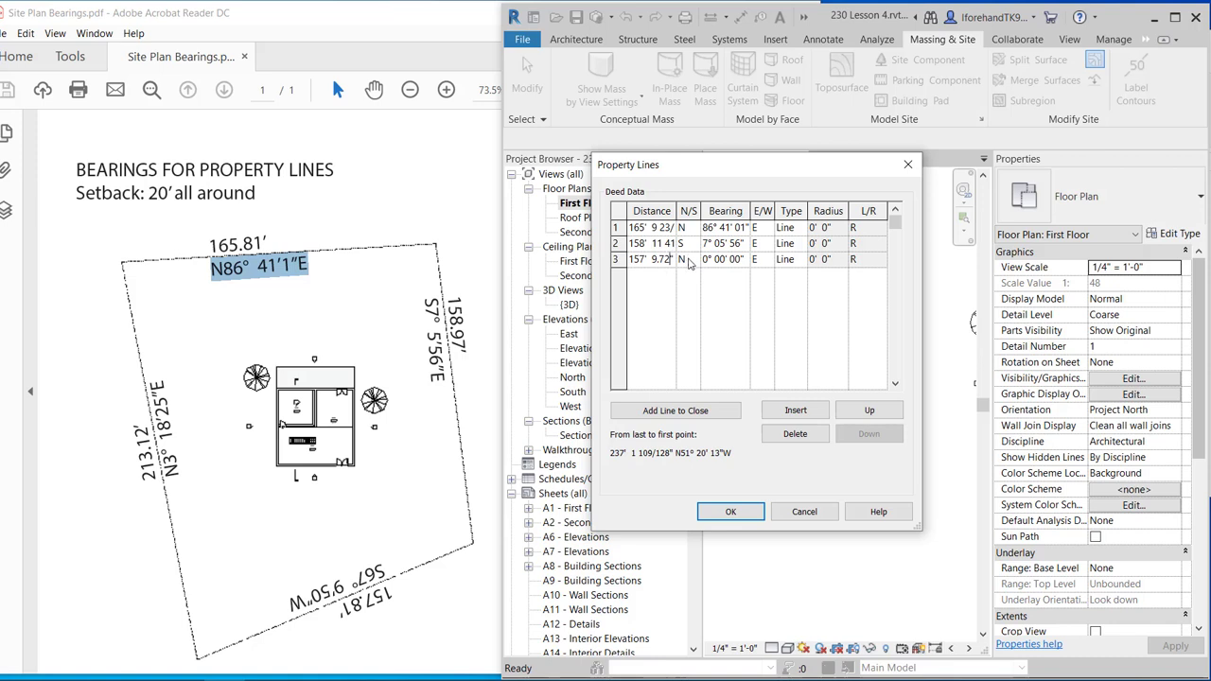
Set row 3's bearing to S 7° 09' 50" W.
{"action": "left_click", "coordinate": [689, 261]}
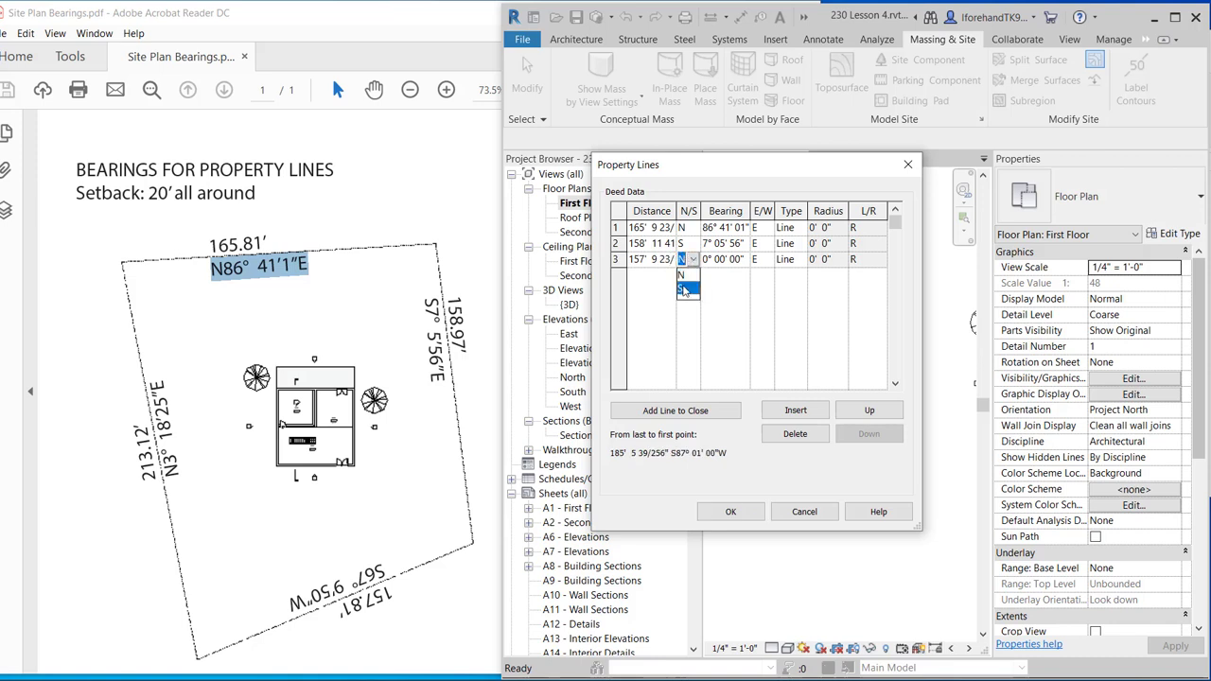
{"action": "left_click", "coordinate": [685, 289]}
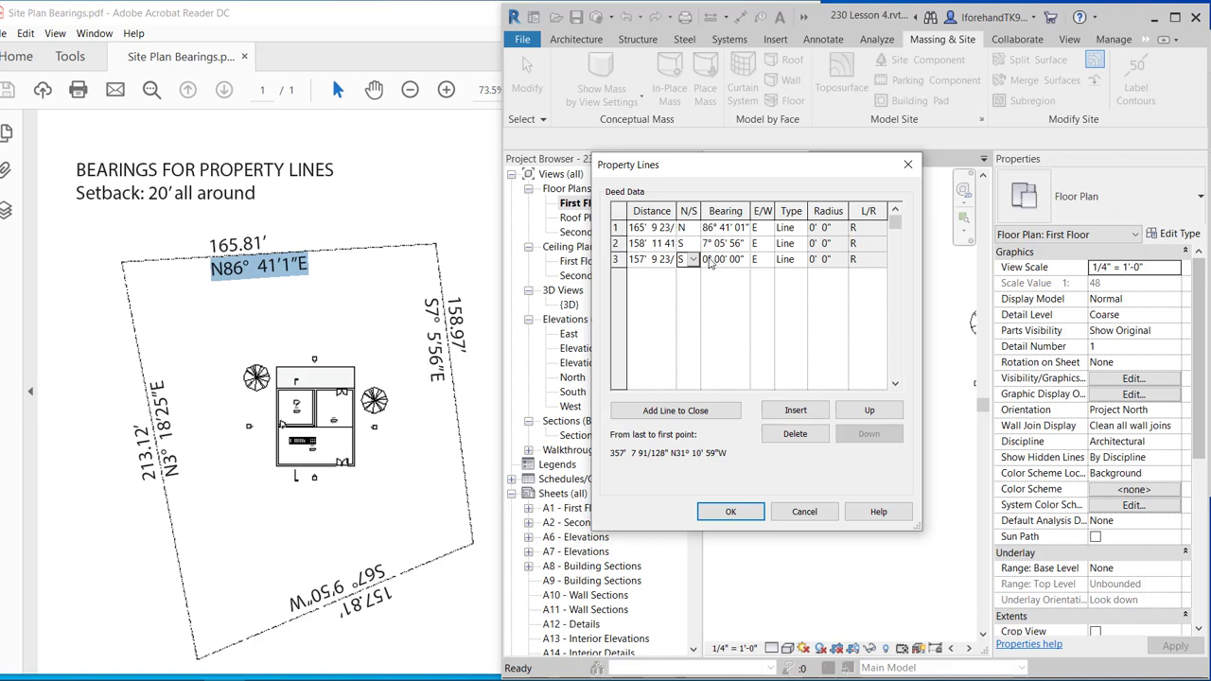
{"action": "left_click", "coordinate": [708, 264]}
{"action": "double_click", "coordinate": [723, 259]}
{"action": "type", "text": "5"}
{"action": "type", "text": "5"}
{"action": "left_click", "coordinate": [755, 259]}
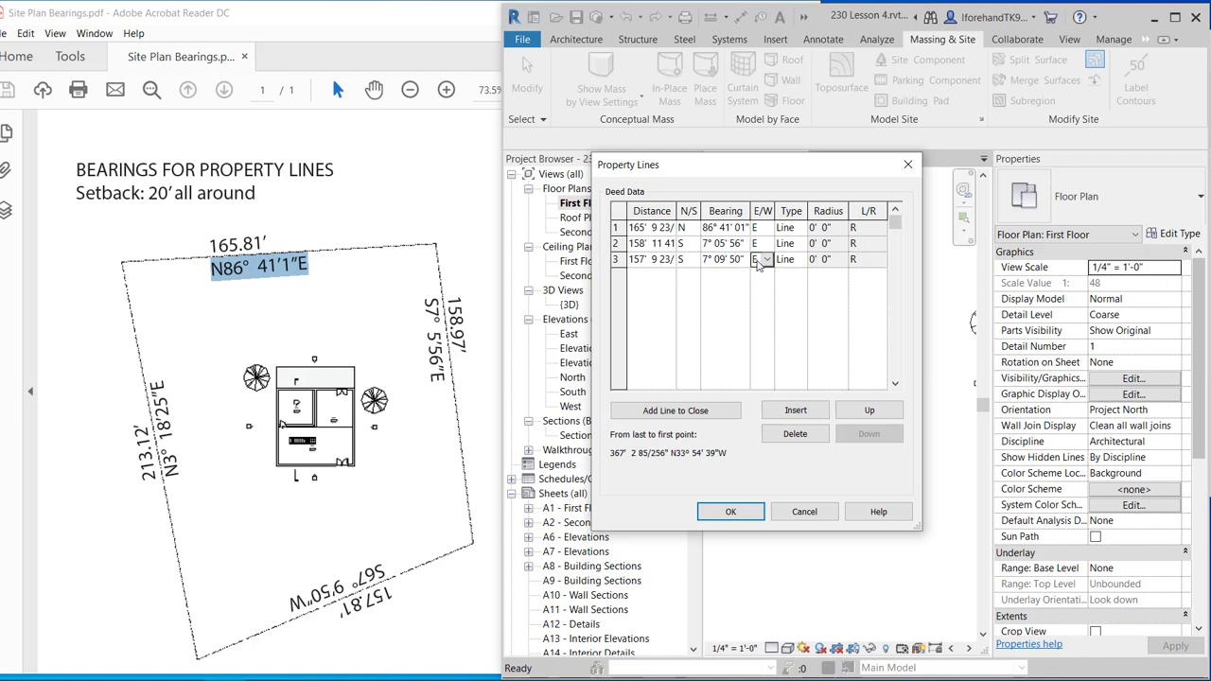
{"action": "left_click", "coordinate": [768, 259]}
{"action": "left_click", "coordinate": [761, 289]}
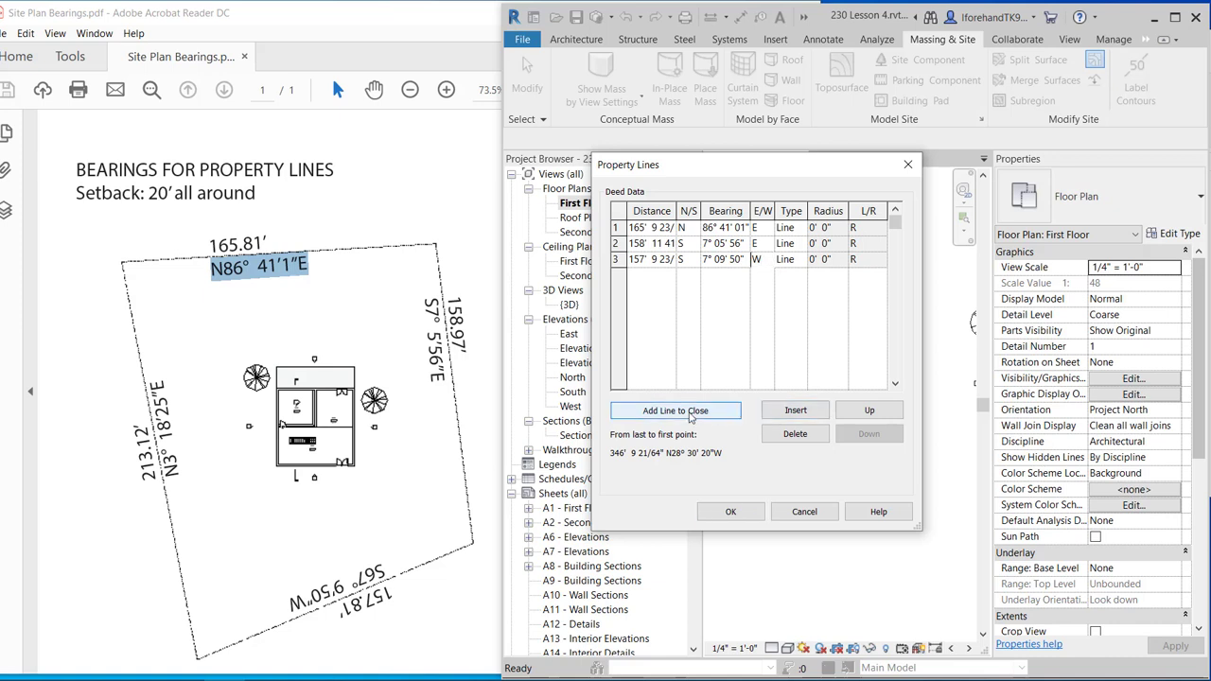
Add the 346' 9" closing line to finish the boundary and accept the deed data.
{"action": "left_click", "coordinate": [691, 416]}
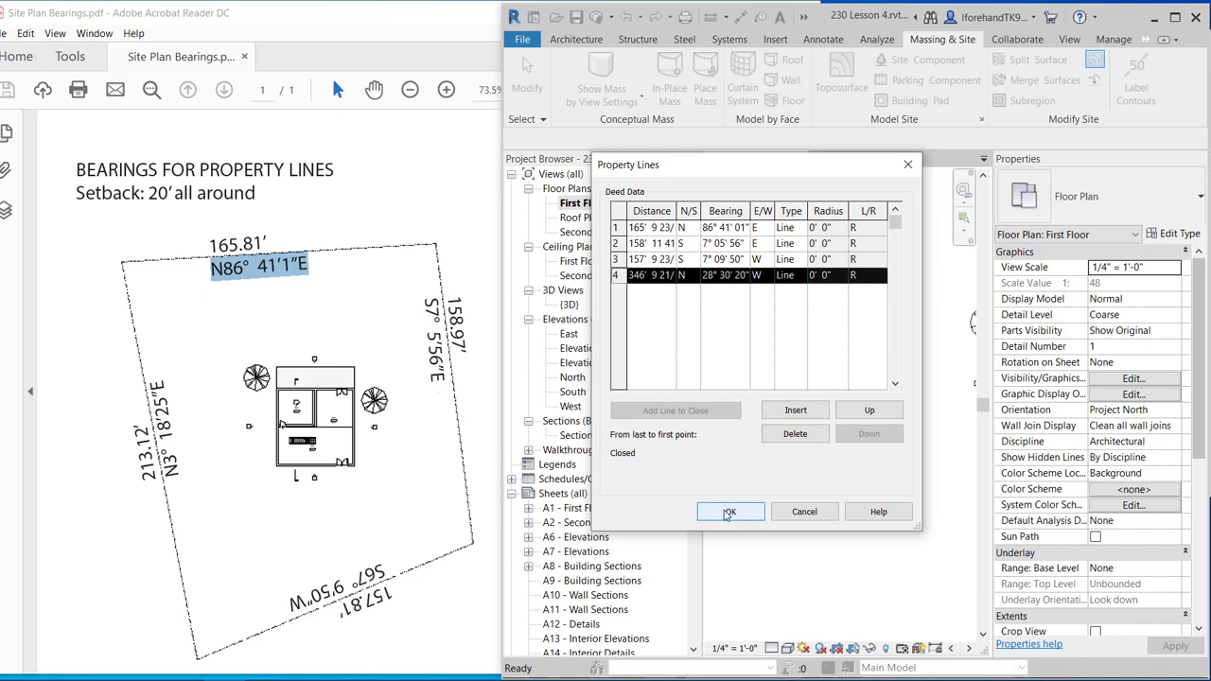
{"action": "left_click", "coordinate": [727, 512]}
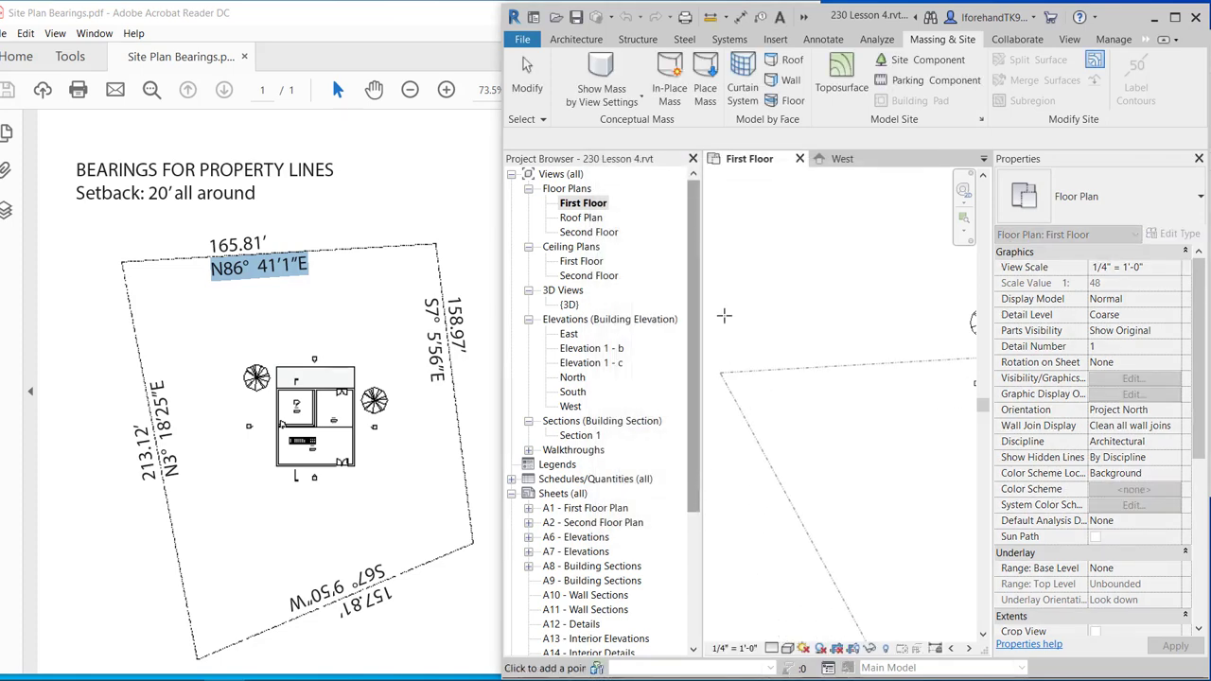
Place the four-sided property outline around the house and widen Revit to fill the screen.
{"action": "scroll", "coordinate": [800, 308], "scroll_direction": "down", "scroll_amount": 5}
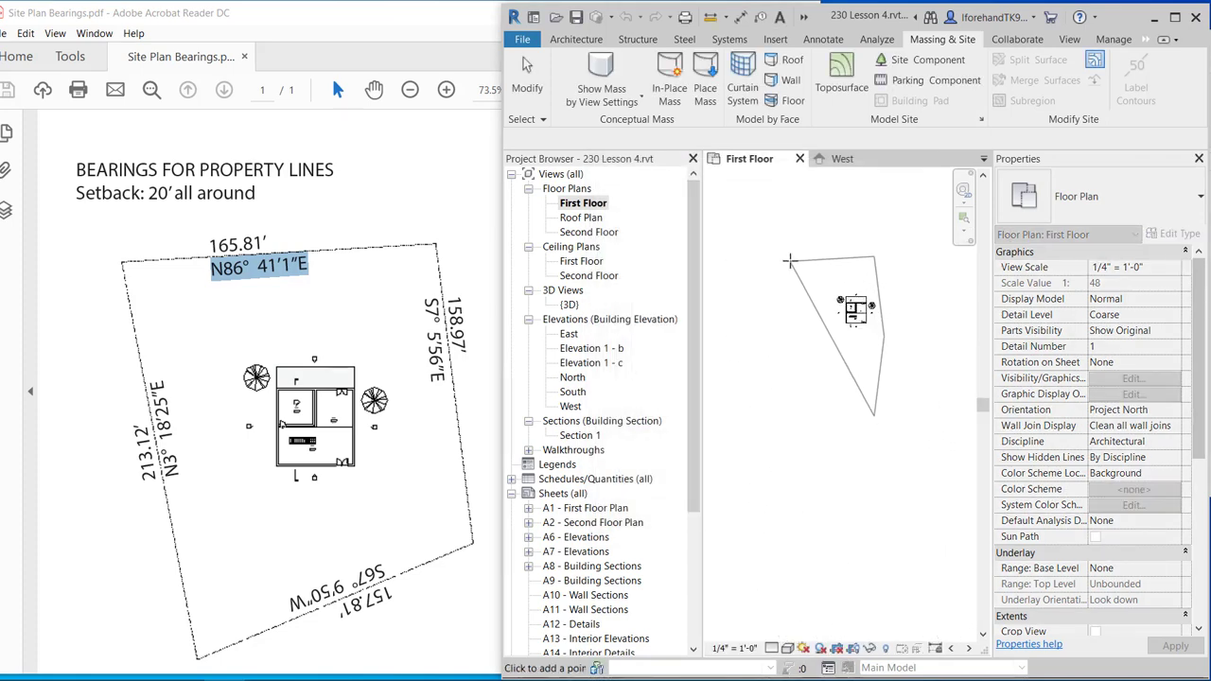
{"action": "scroll", "coordinate": [794, 261], "scroll_direction": "up", "scroll_amount": 3}
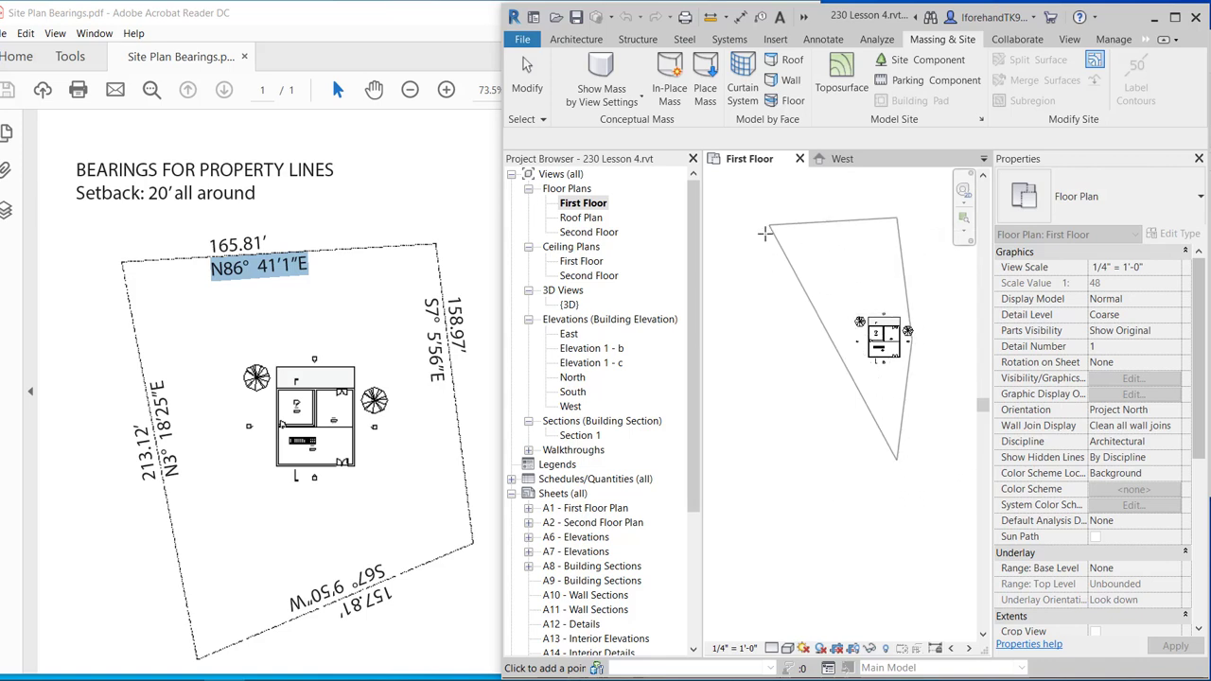
{"action": "left_click", "coordinate": [790, 262]}
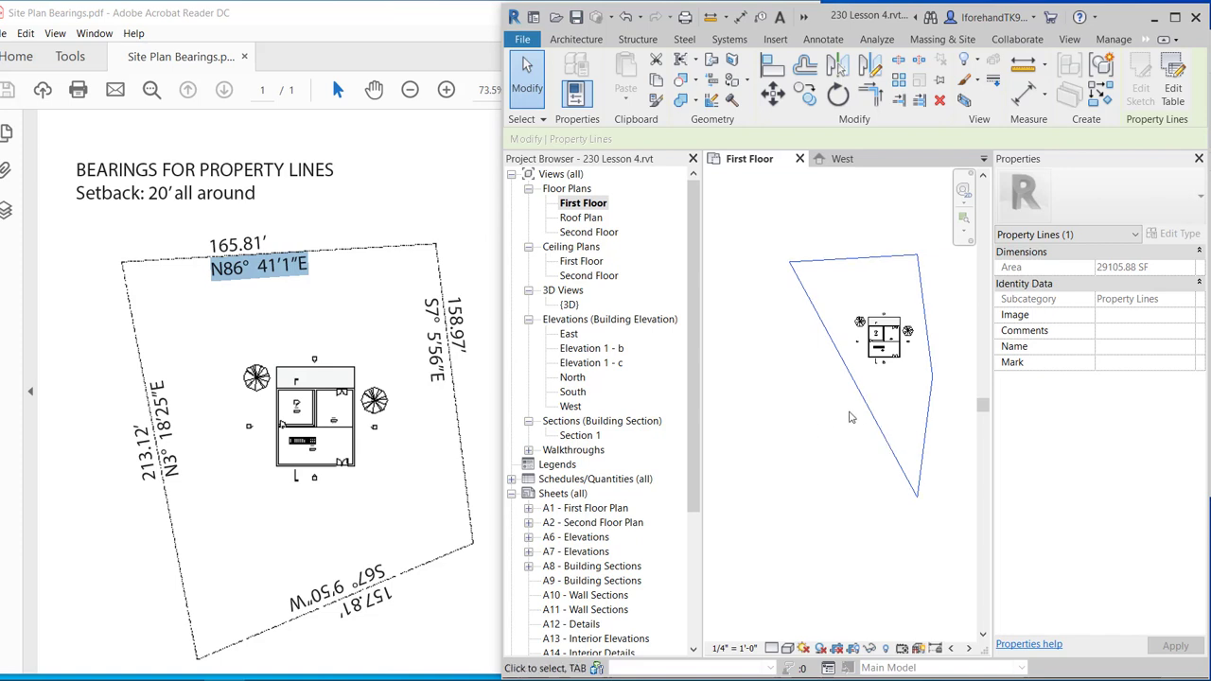
{"action": "middle_click_drag", "start_coordinate": [830, 426], "coordinate": [772, 410]}
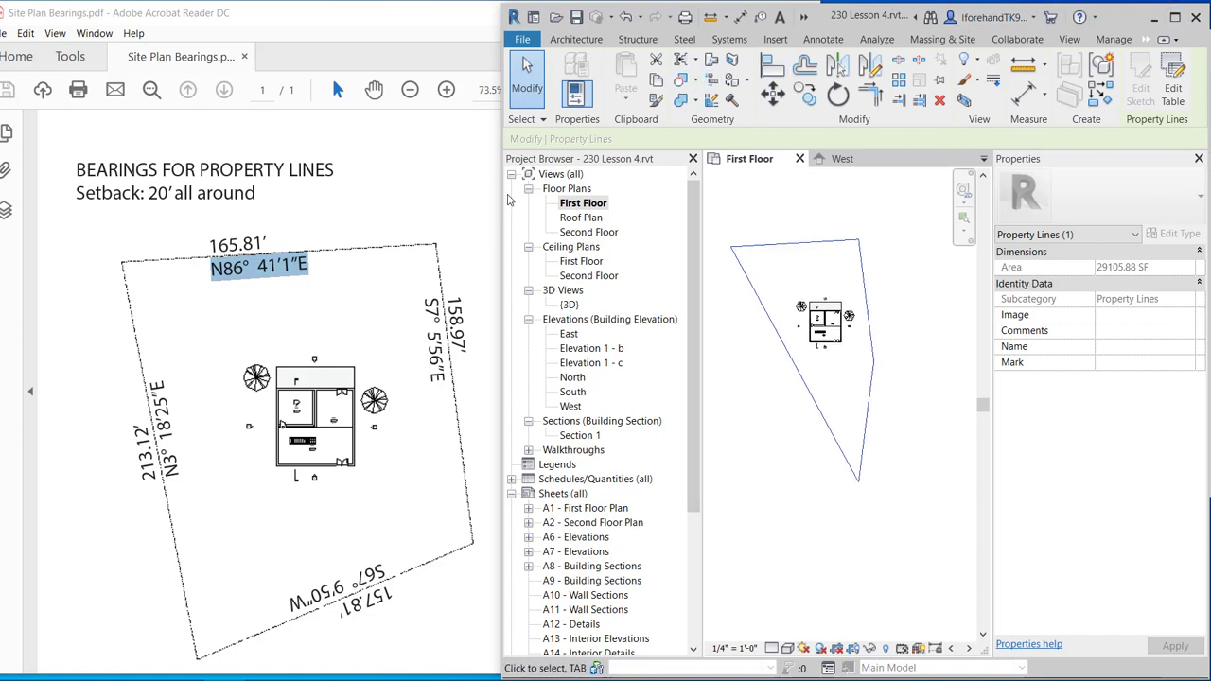
{"action": "left_click_drag", "start_coordinate": [502, 193], "coordinate": [3, 213]}
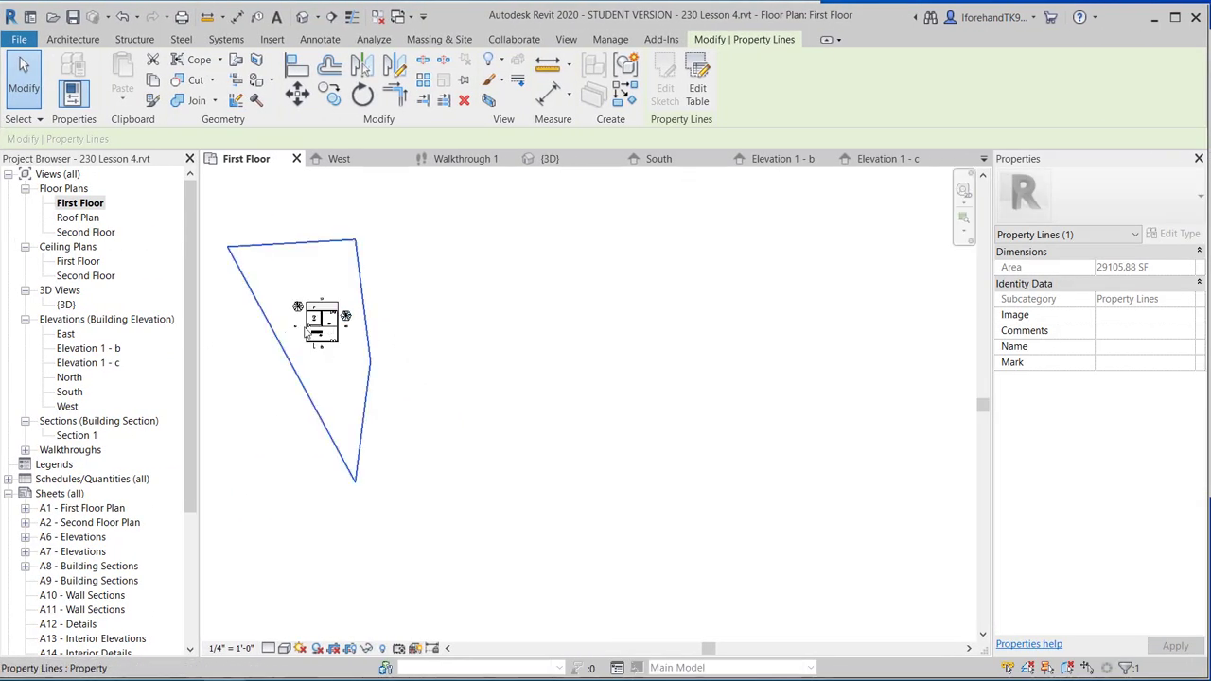
Recentre the First Floor plan and look through the View tab's Plan Views options.
{"action": "middle_click_drag", "start_coordinate": [312, 339], "coordinate": [504, 308]}
{"action": "scroll", "coordinate": [503, 373], "scroll_direction": "up", "scroll_amount": 4}
{"action": "scroll", "coordinate": [509, 346], "scroll_direction": "down", "scroll_amount": 3}
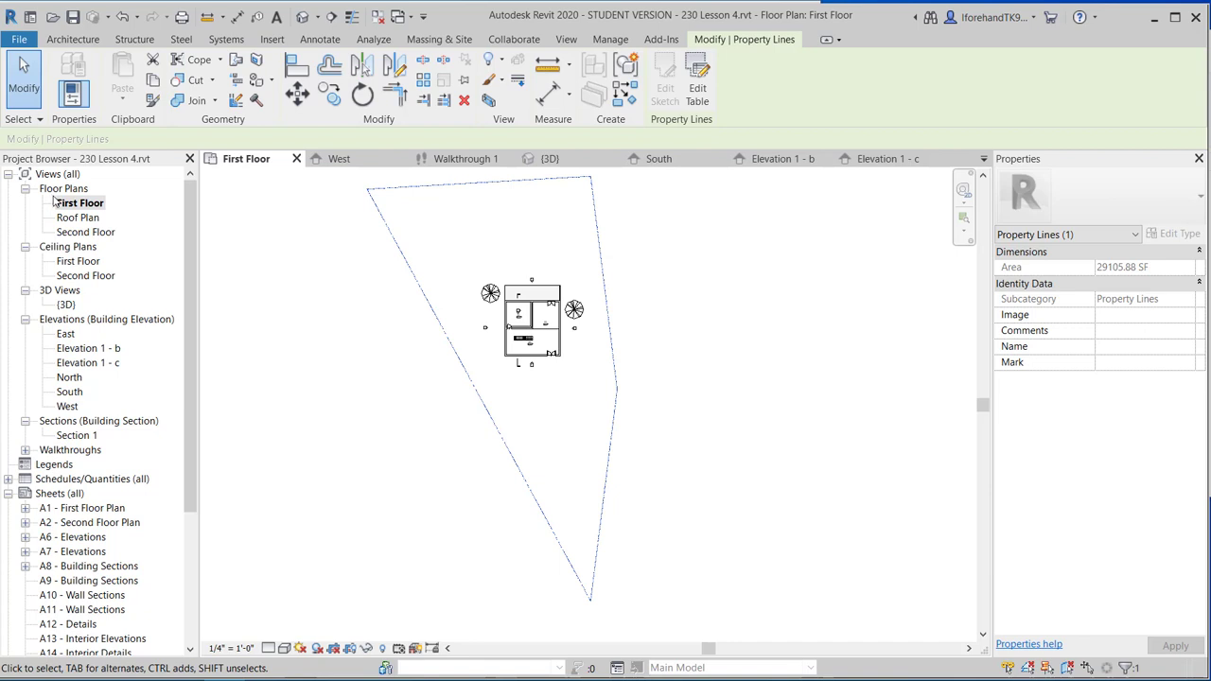
{"action": "left_click", "coordinate": [565, 38]}
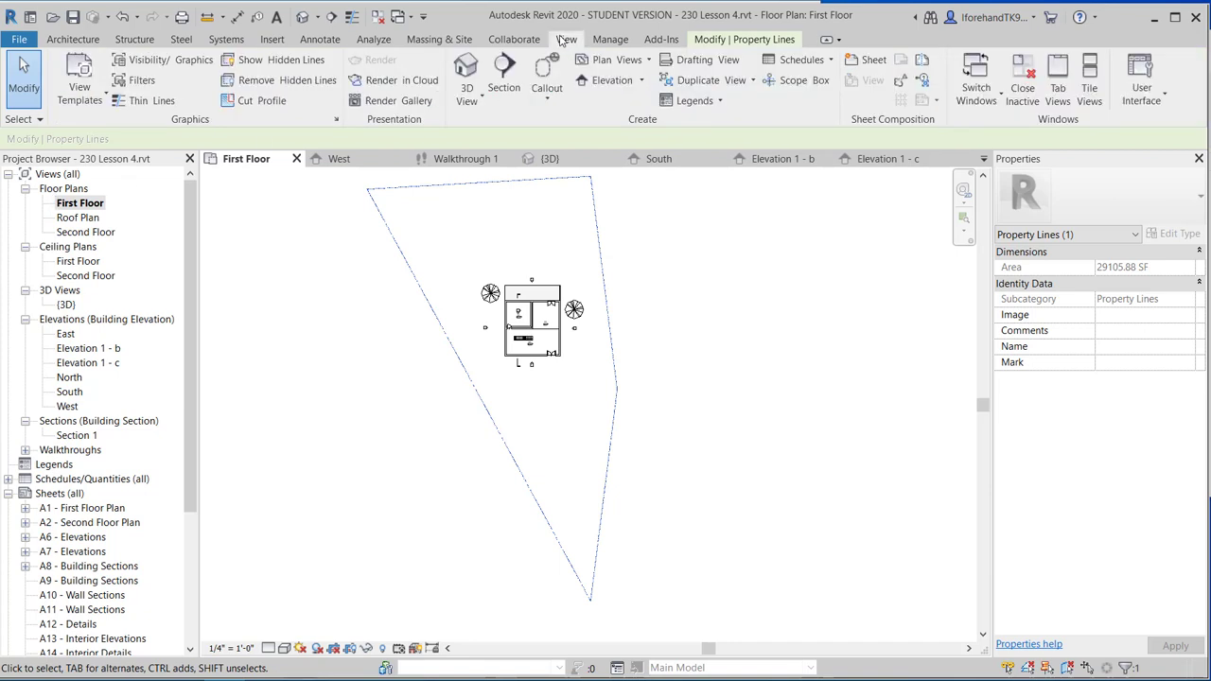
{"action": "left_click", "coordinate": [623, 60]}
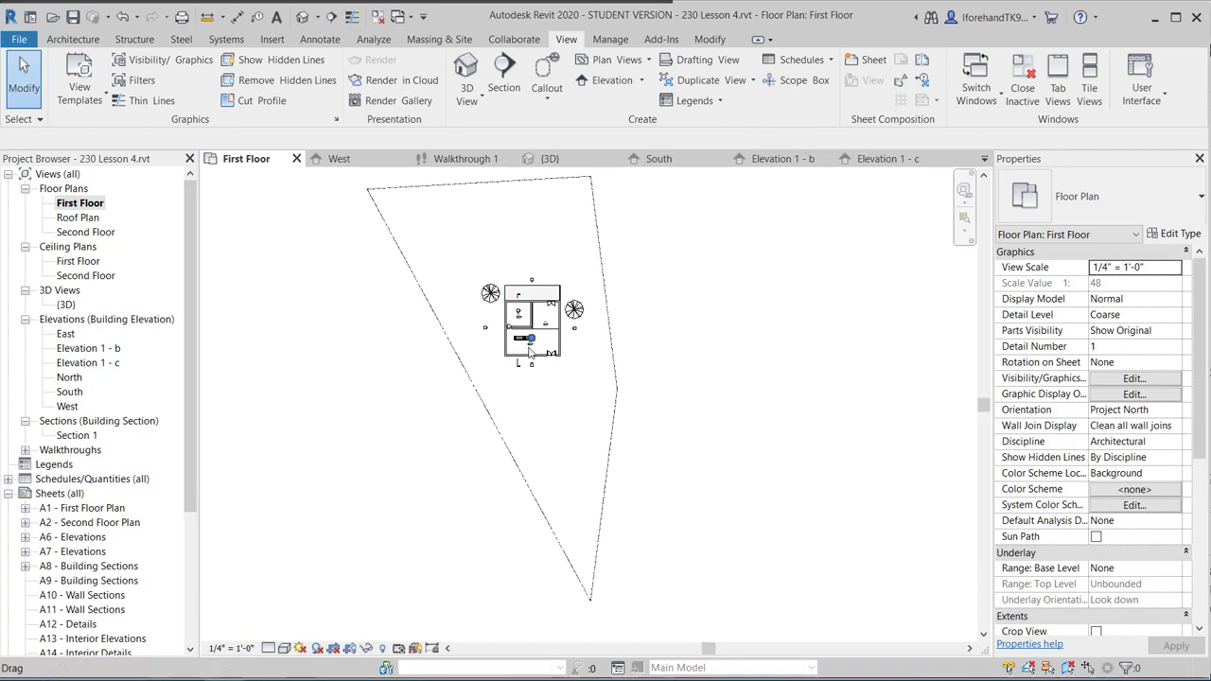
{"action": "scroll", "coordinate": [527, 323], "scroll_direction": "up", "scroll_amount": 2}
{"action": "scroll", "coordinate": [527, 320], "scroll_direction": "up", "scroll_amount": 6}
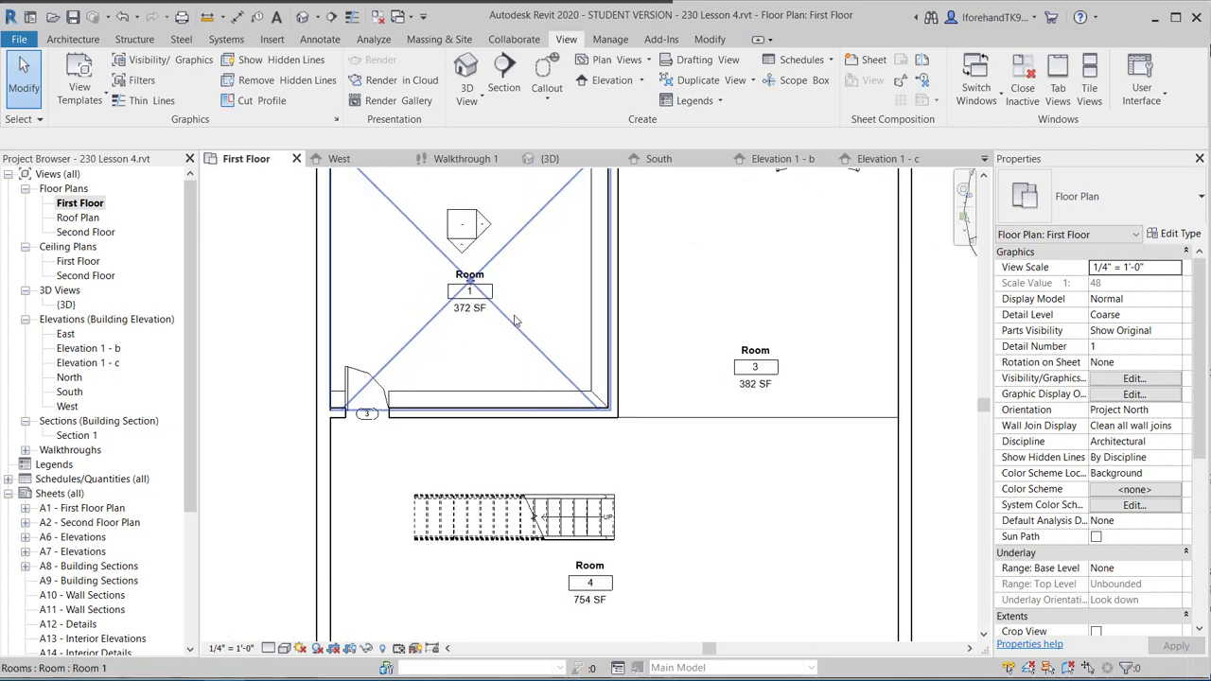
{"action": "scroll", "coordinate": [515, 320], "scroll_direction": "down", "scroll_amount": 7}
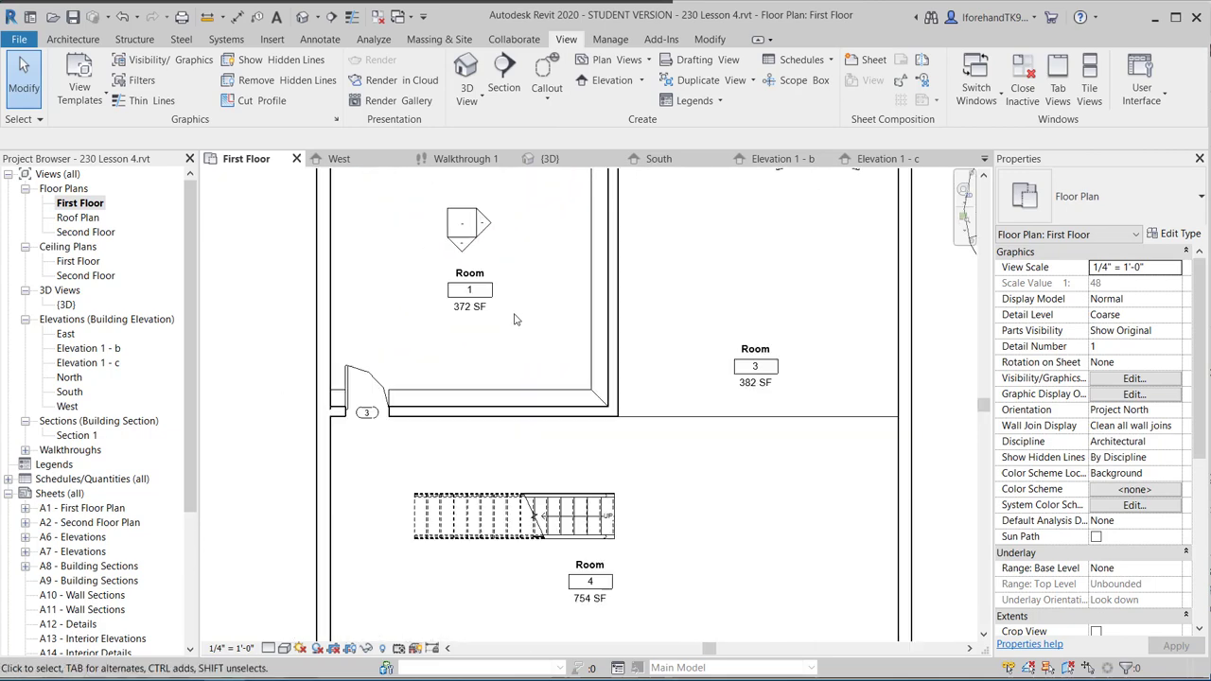
{"action": "scroll", "coordinate": [516, 320], "scroll_direction": "down", "scroll_amount": 4}
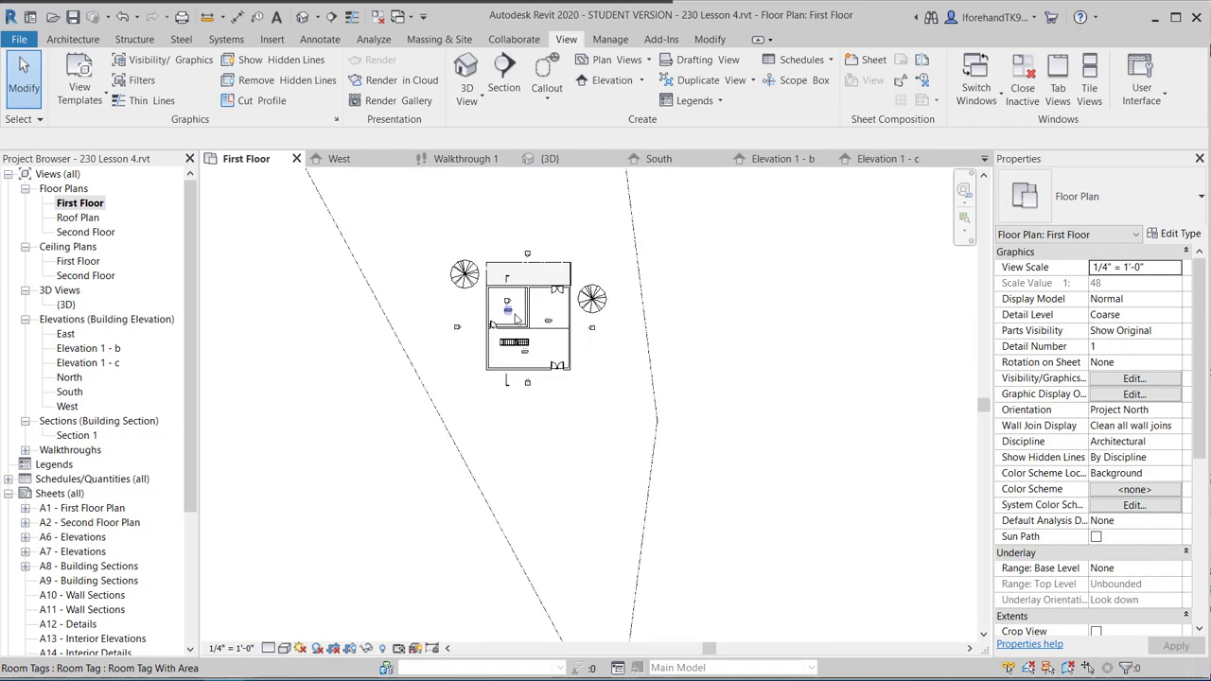
{"action": "middle_click_drag", "start_coordinate": [425, 303], "coordinate": [449, 314]}
Open the Roof Plan and Second Floor views, then return to the First Floor plan.
{"action": "left_click", "coordinate": [87, 219]}
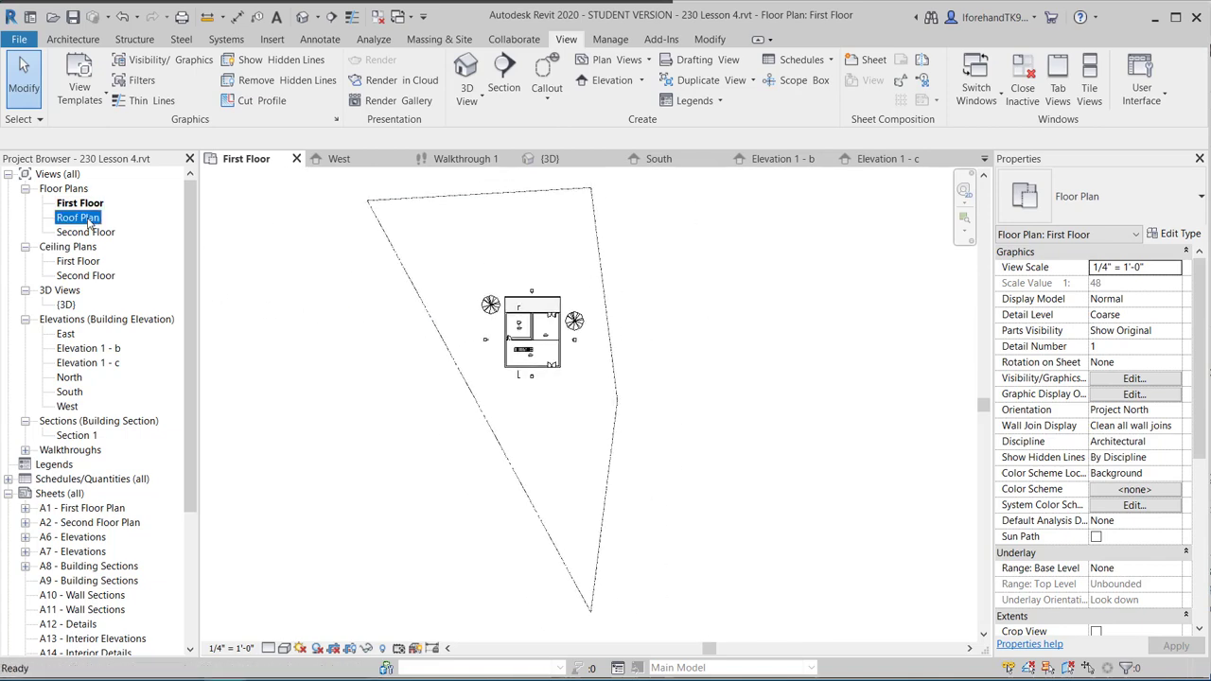
{"action": "left_click", "coordinate": [90, 233]}
{"action": "left_click", "coordinate": [88, 231]}
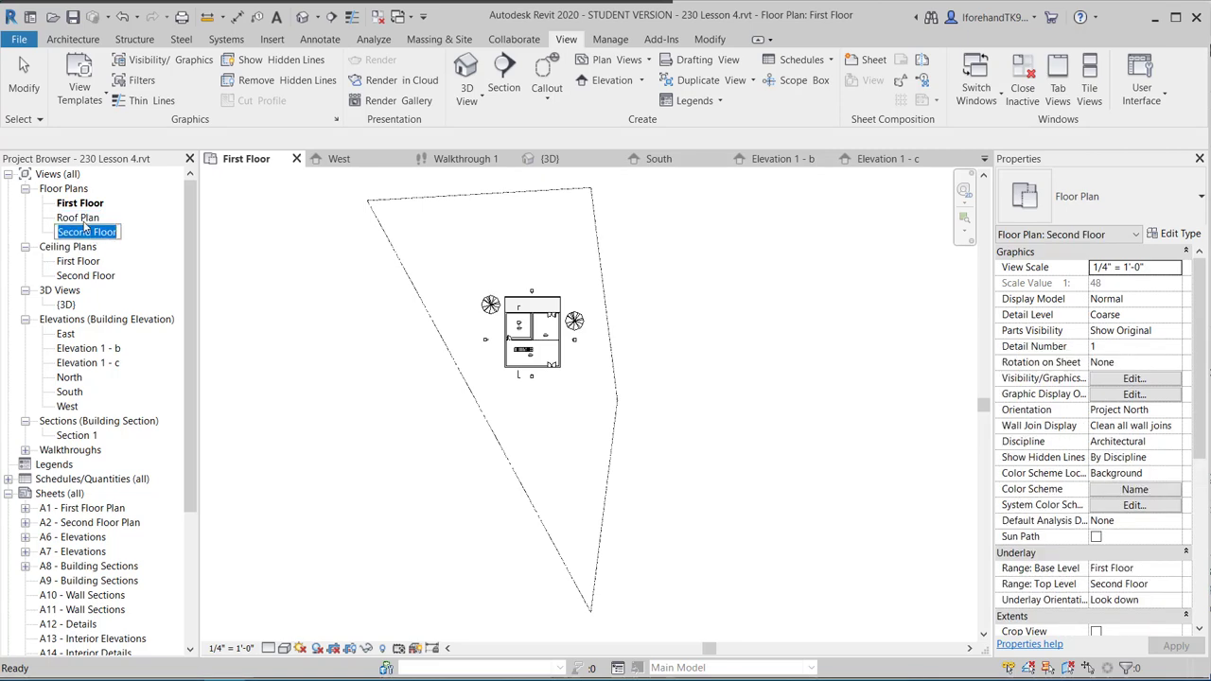
{"action": "double_click", "coordinate": [71, 219]}
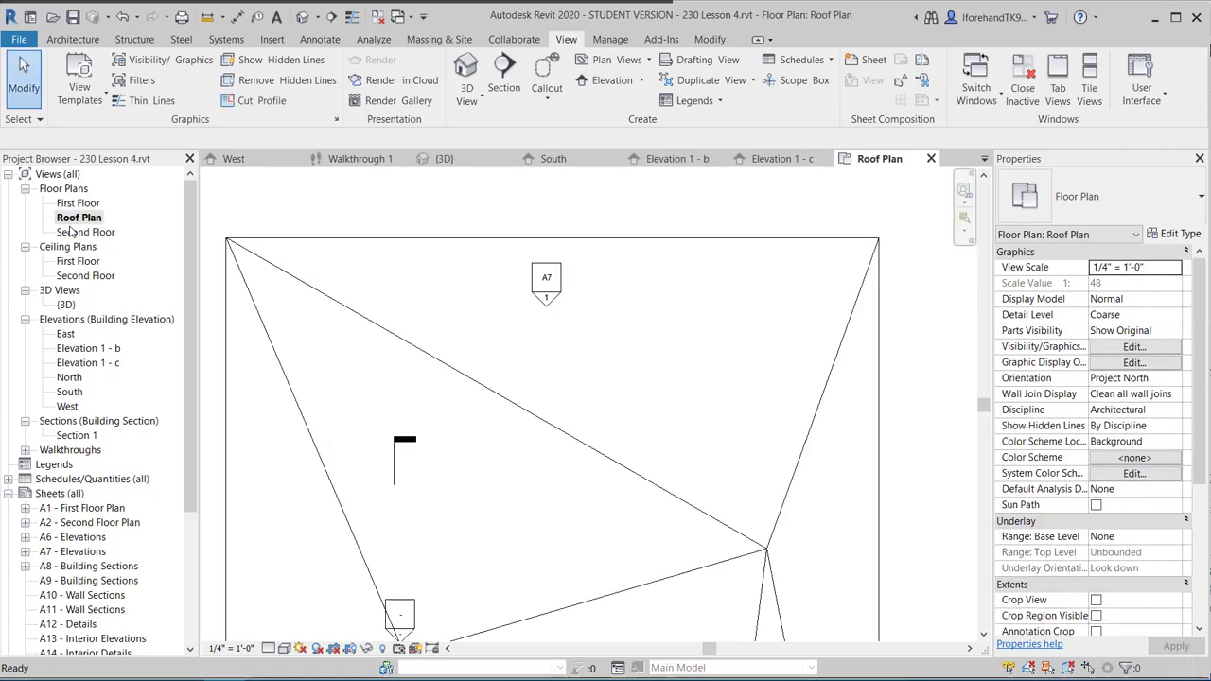
{"action": "left_click", "coordinate": [64, 234]}
{"action": "double_click", "coordinate": [63, 232]}
{"action": "double_click", "coordinate": [77, 203]}
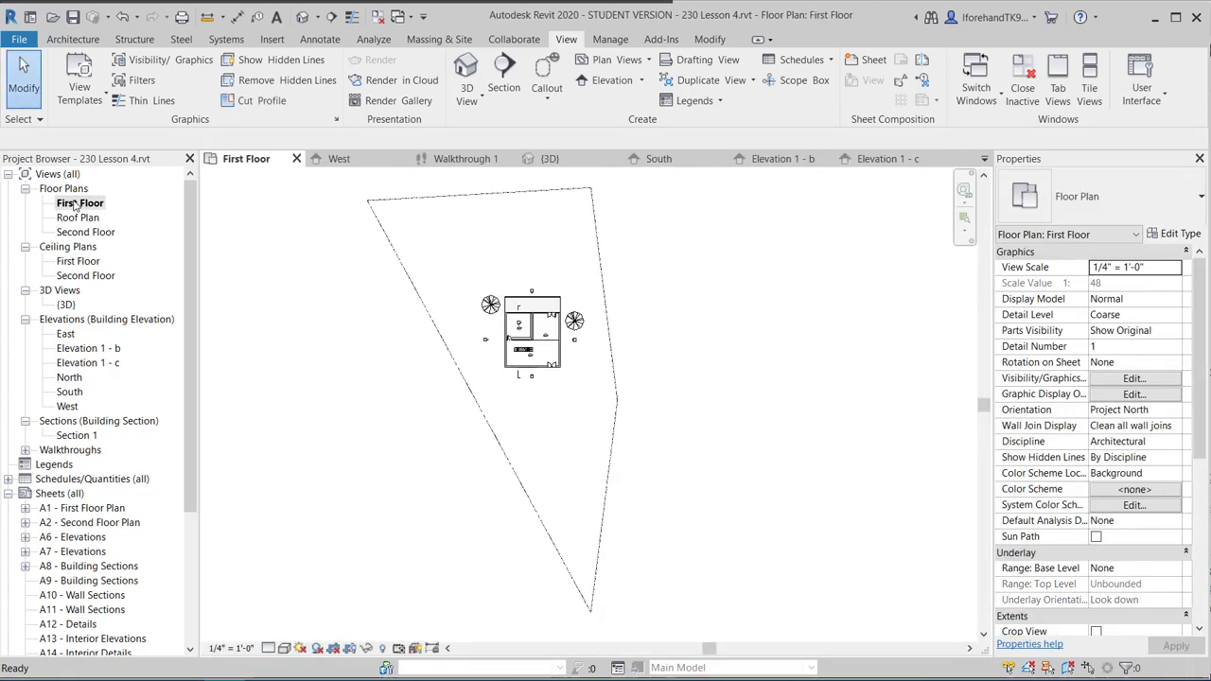
{"action": "middle_click_drag", "start_coordinate": [368, 275], "coordinate": [409, 288]}
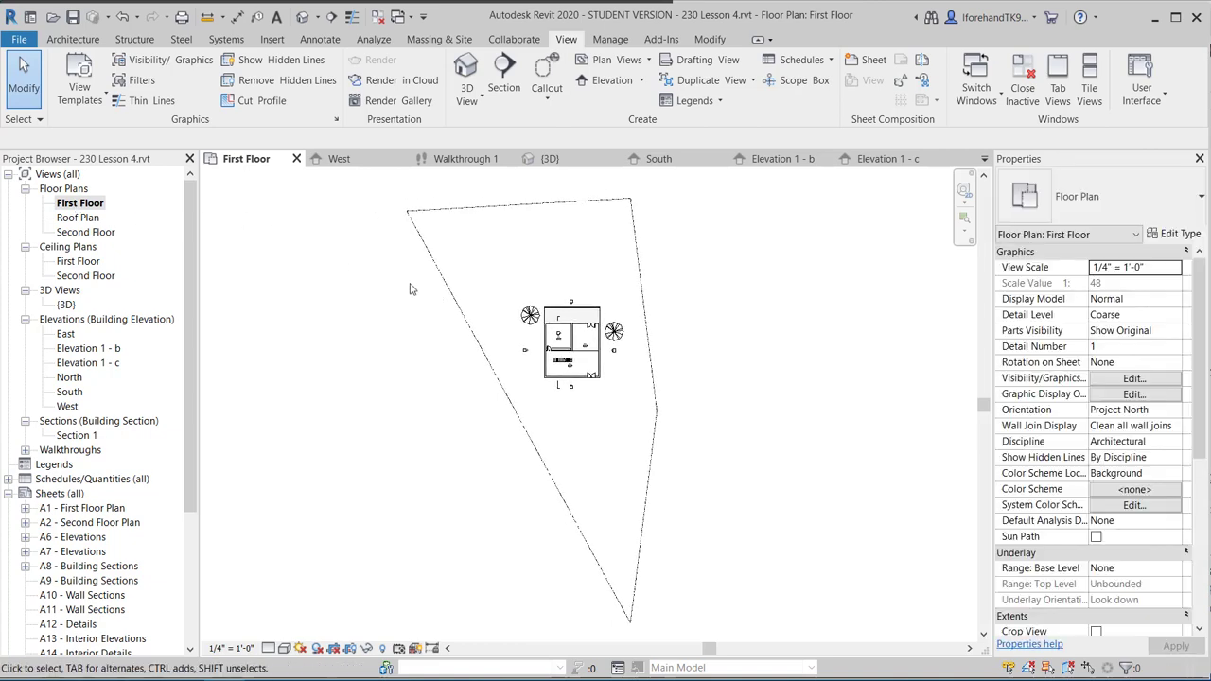
{"action": "left_click", "coordinate": [614, 59]}
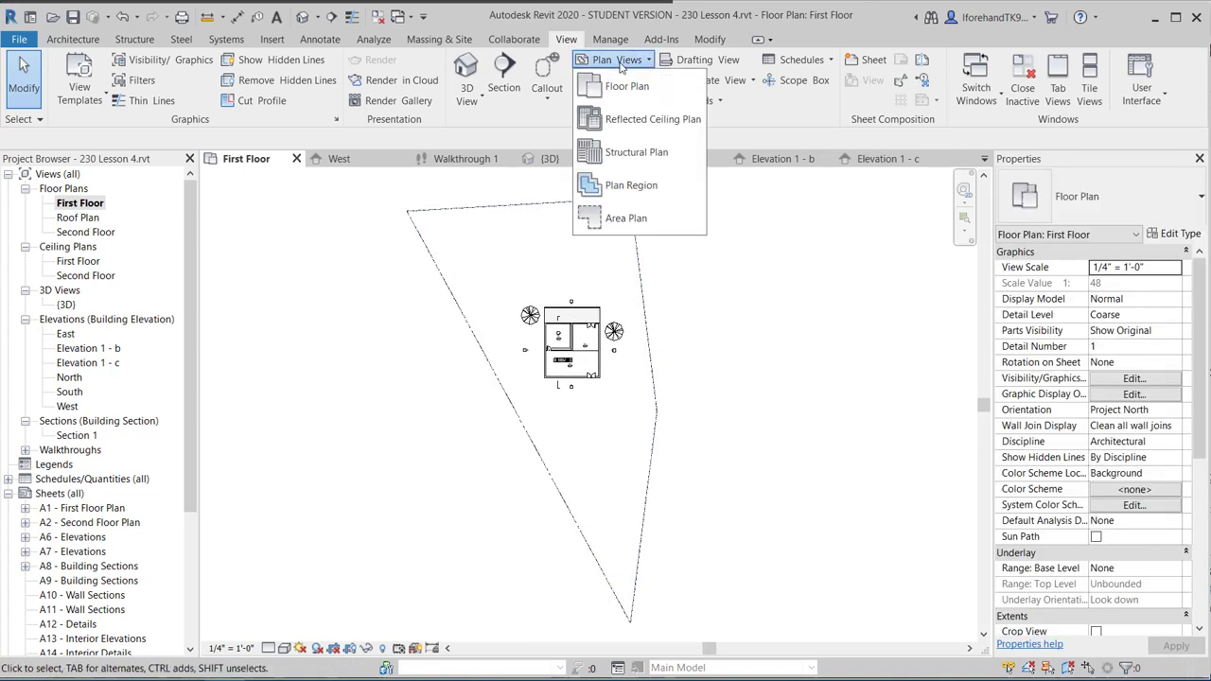
Create a duplicate Floor Plan view of the First Floor level.
{"action": "left_click", "coordinate": [620, 85]}
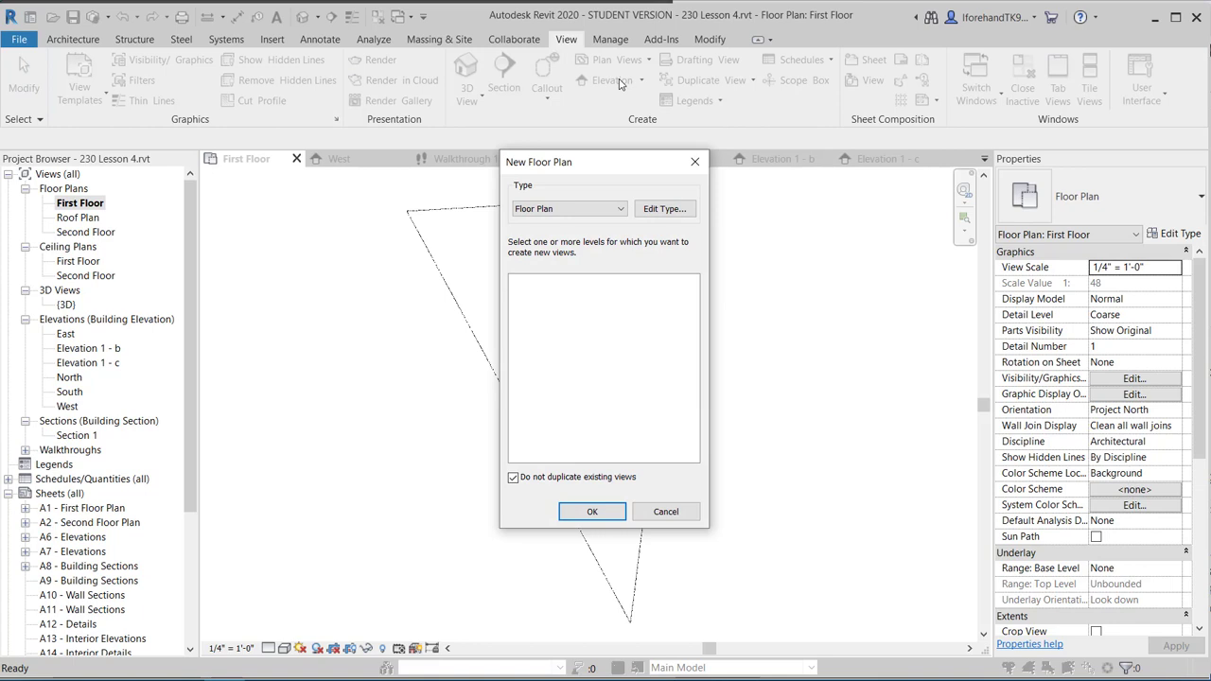
{"action": "left_click", "coordinate": [513, 479]}
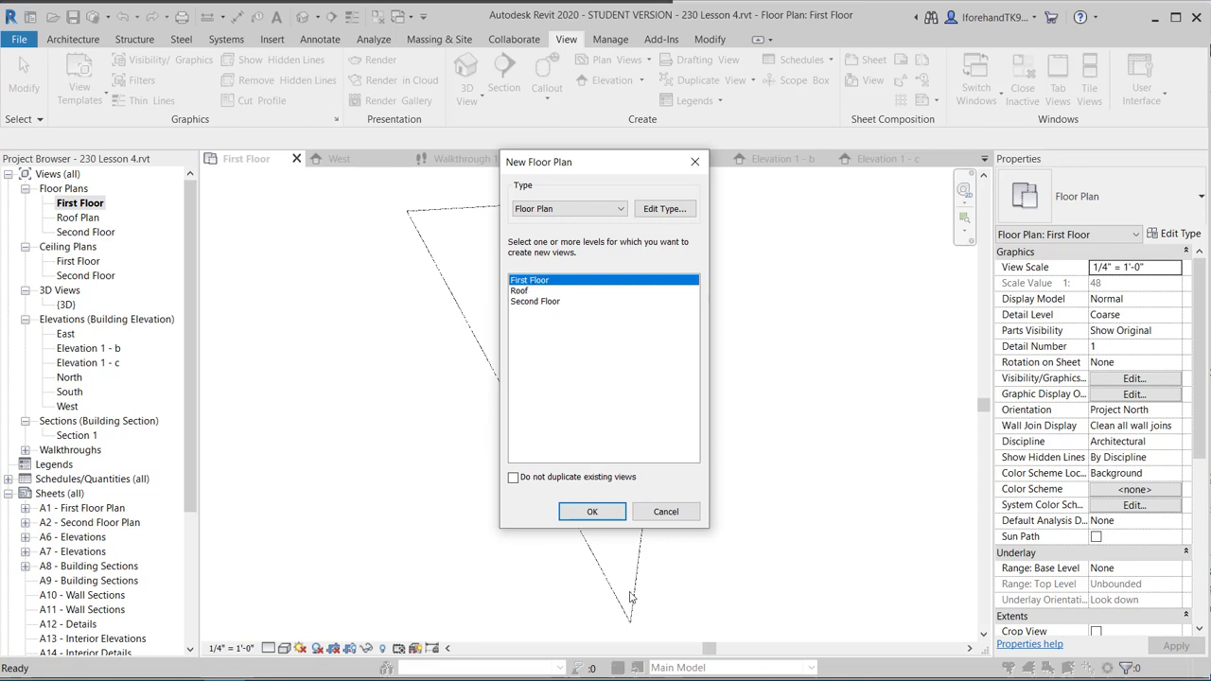
{"action": "left_click", "coordinate": [590, 516]}
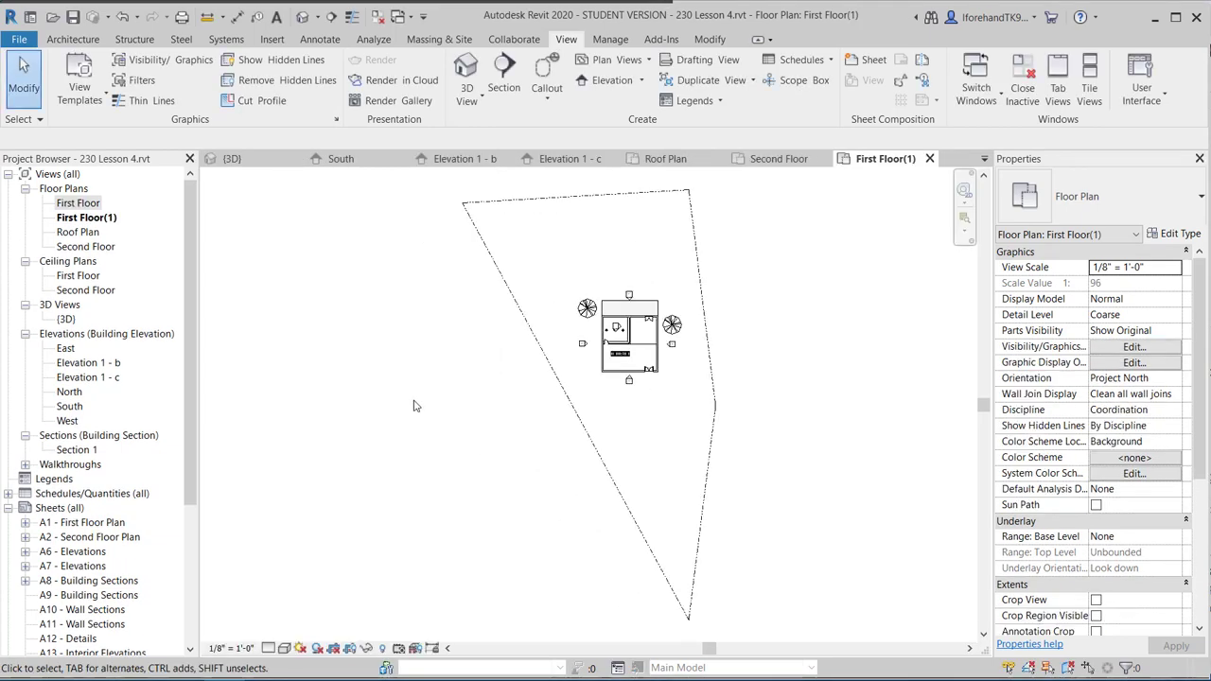
Rename the new First Floor(1) view to 'Site Plan'.
{"action": "left_click", "coordinate": [107, 219]}
{"action": "right_click", "coordinate": [107, 220]}
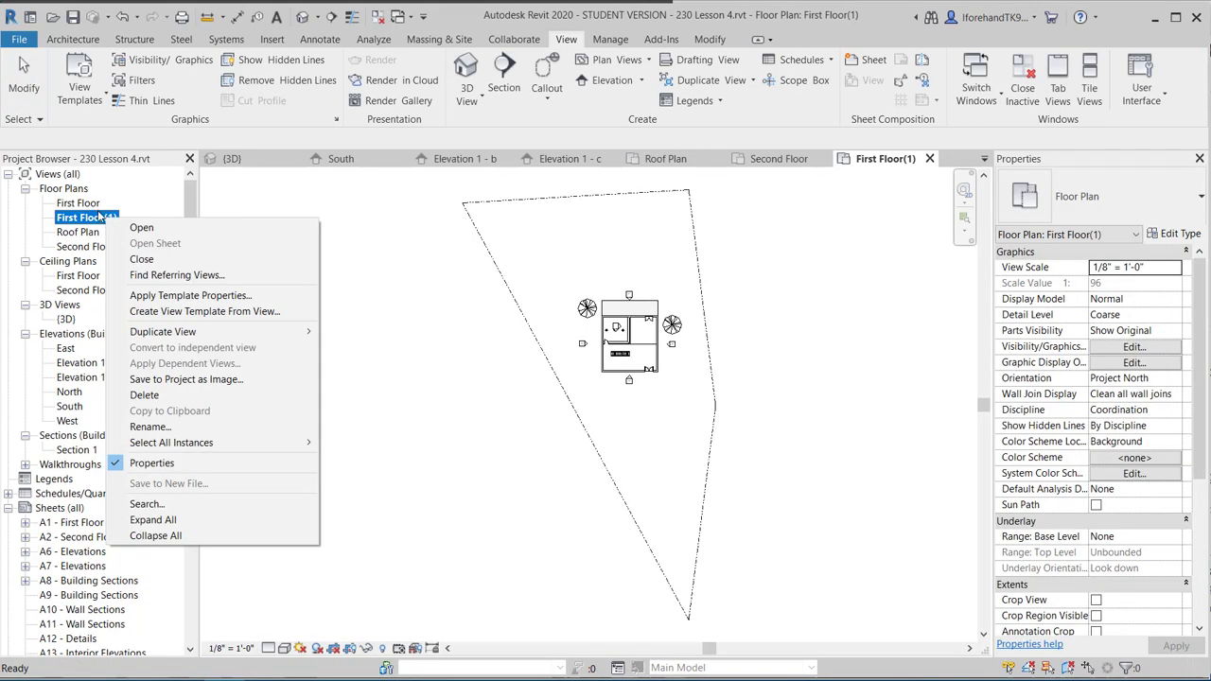
{"action": "left_click", "coordinate": [224, 430]}
{"action": "type", "text": "Sit"}
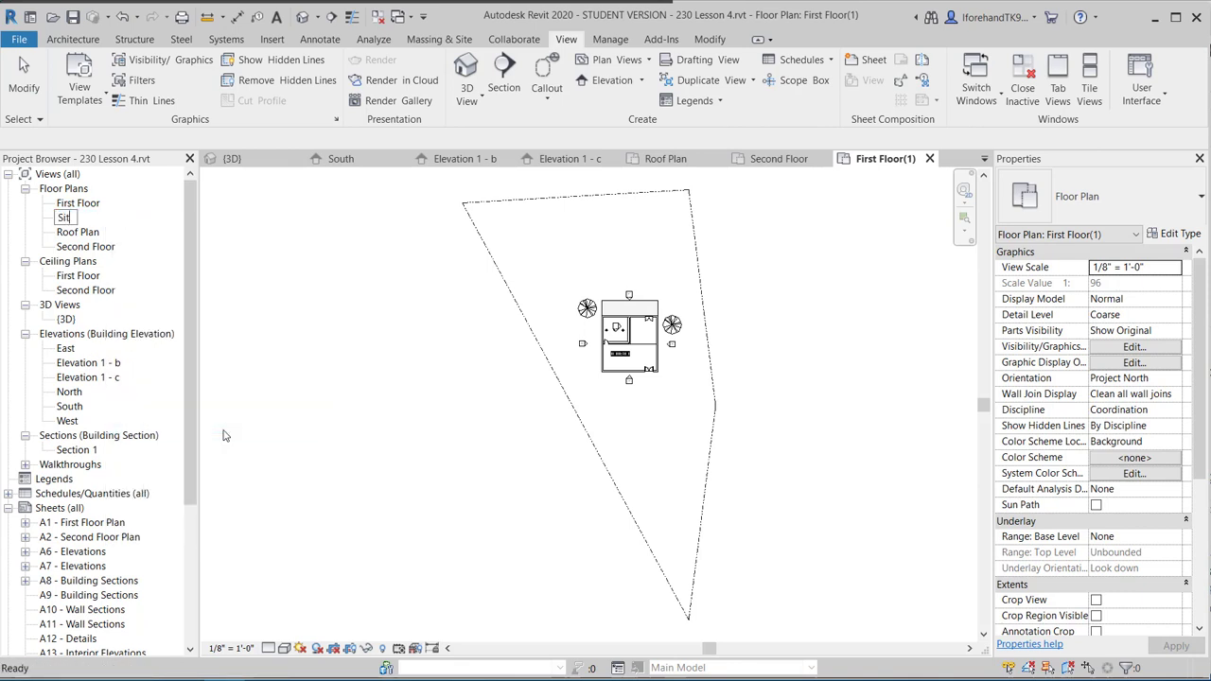
{"action": "type", "text": "e Plan"}
{"action": "key", "text": "Return"}
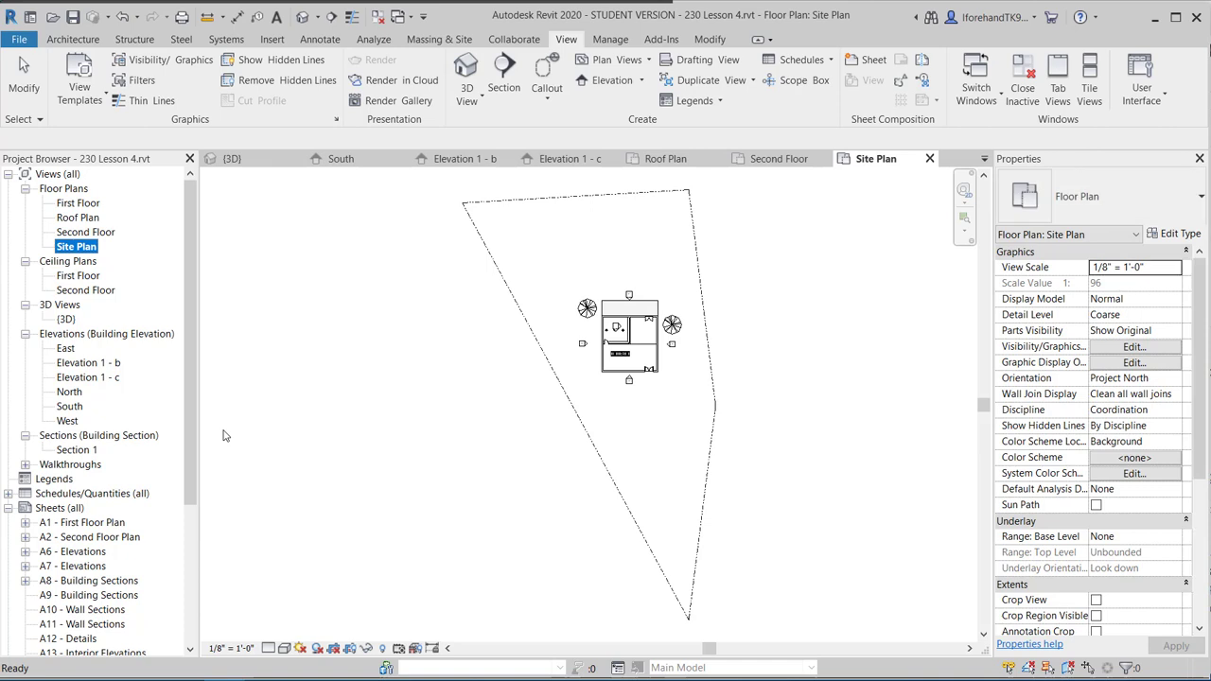
{"action": "left_click", "coordinate": [328, 421]}
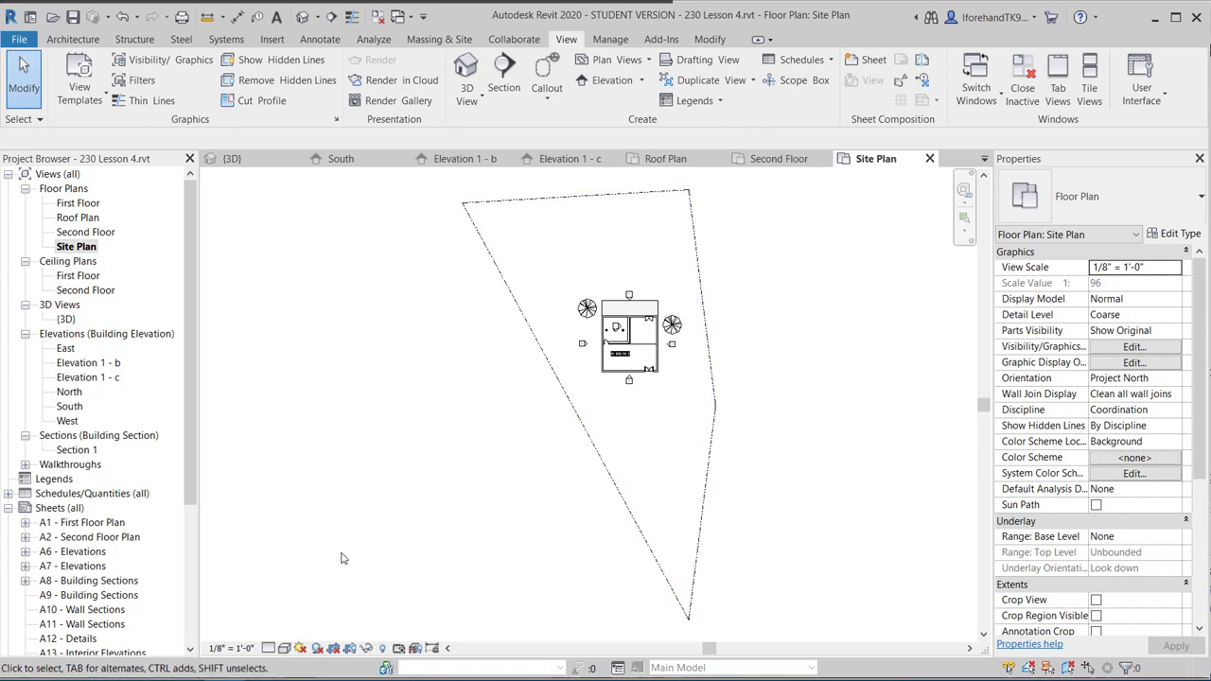
Set the Site Plan view scale to 1" = 30'-0" and recentre on the building.
{"action": "left_click", "coordinate": [245, 649]}
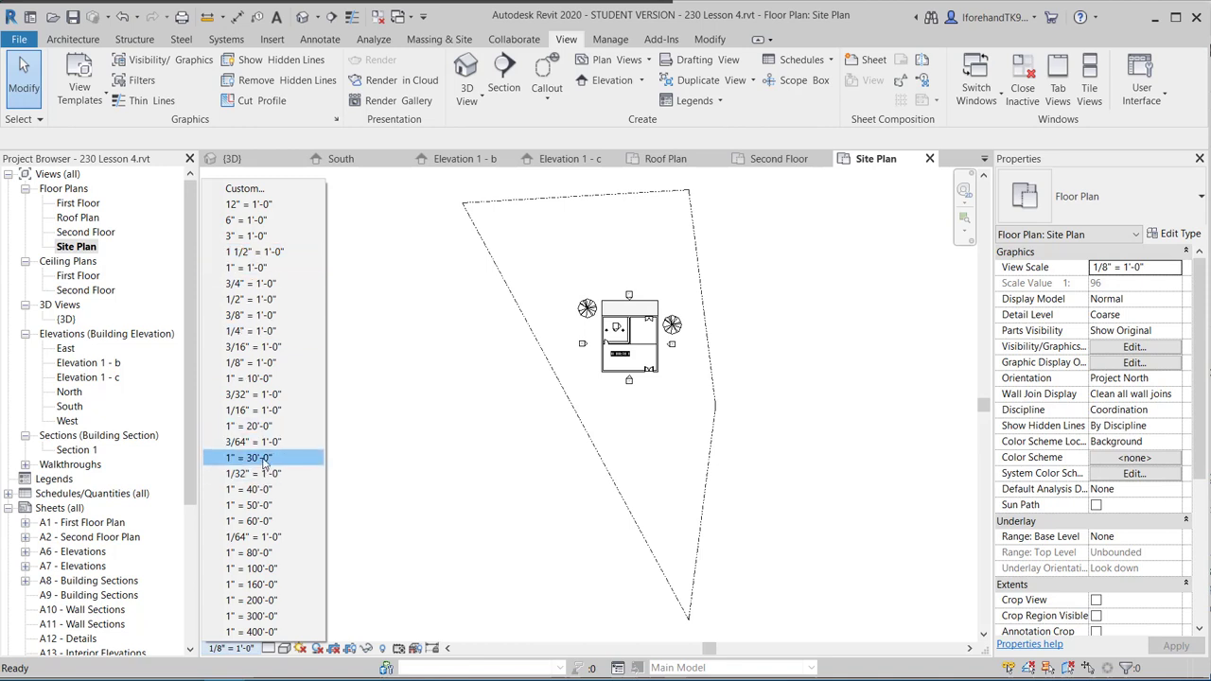
{"action": "left_click", "coordinate": [258, 458]}
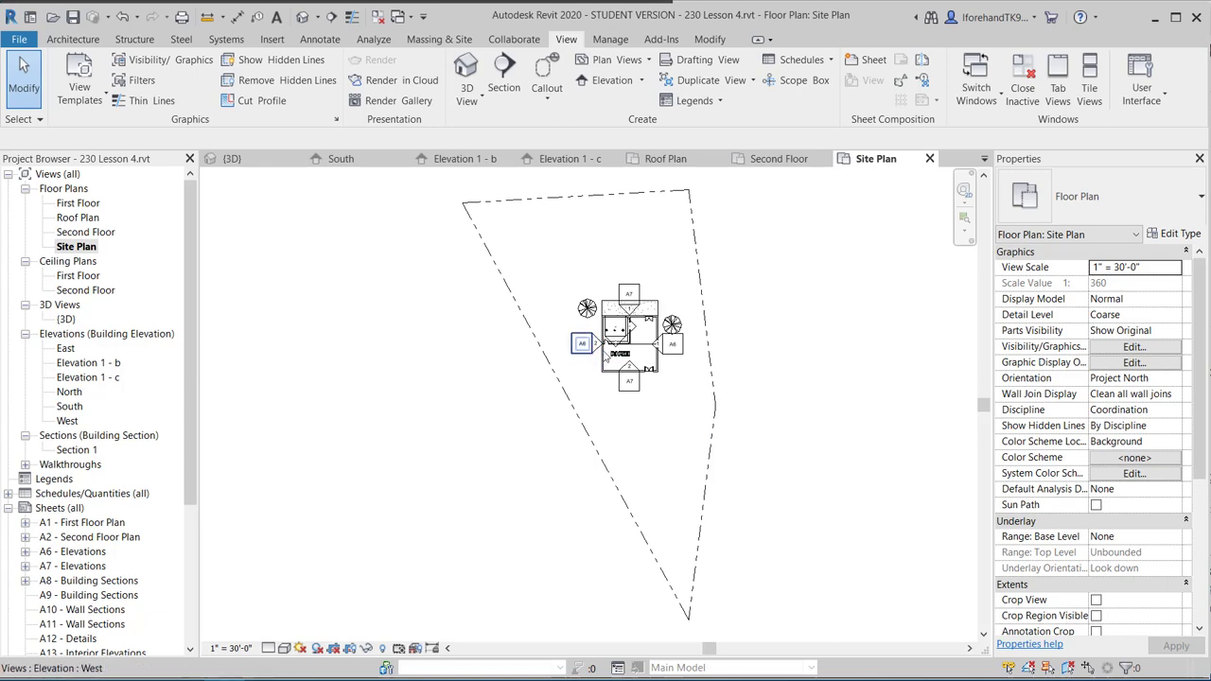
{"action": "scroll", "coordinate": [668, 299], "scroll_direction": "up", "scroll_amount": 5}
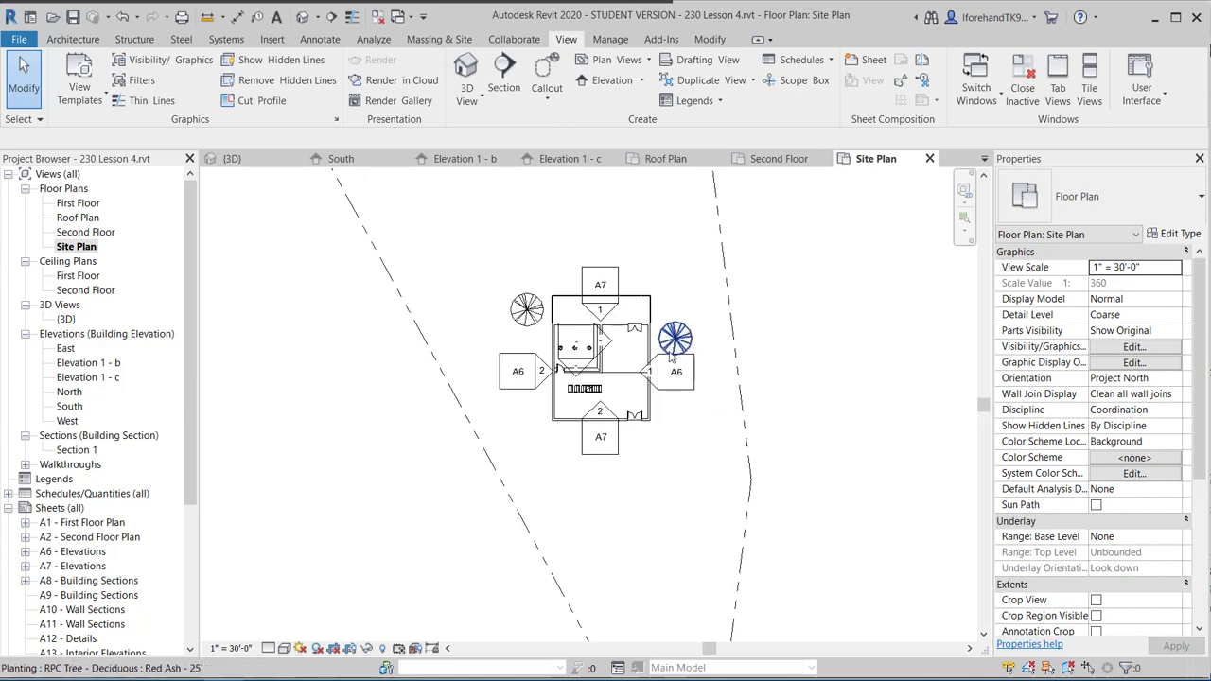
{"action": "scroll", "coordinate": [645, 382], "scroll_direction": "up", "scroll_amount": 2}
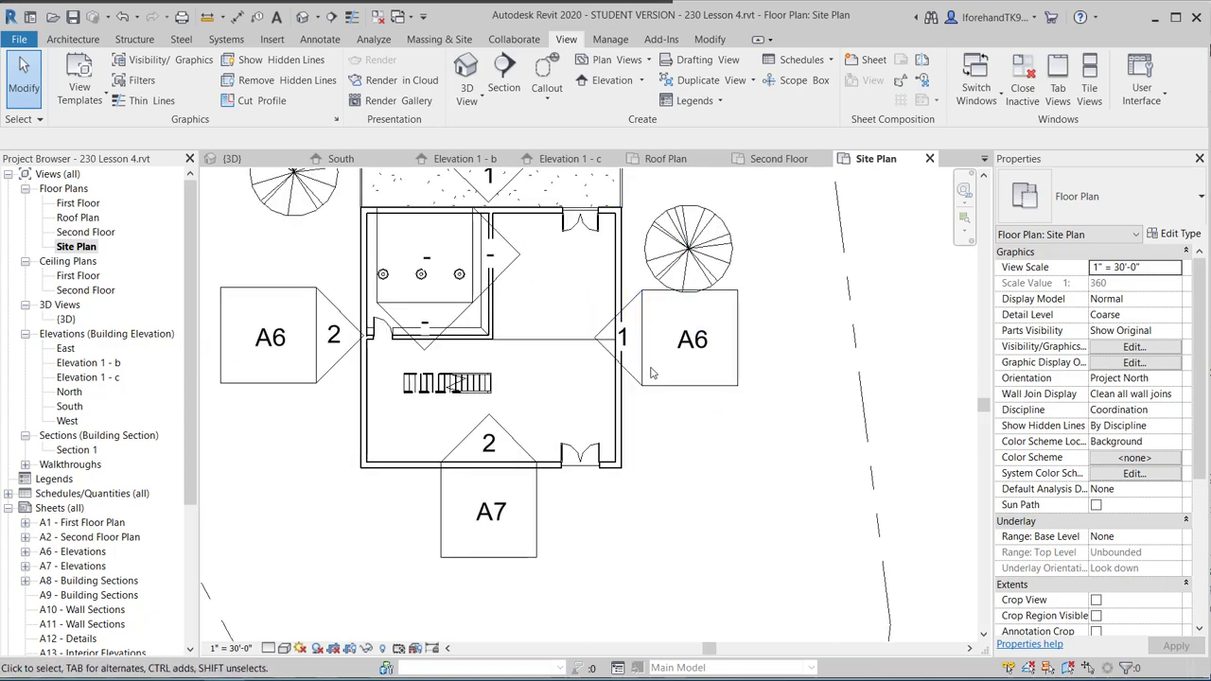
{"action": "scroll", "coordinate": [431, 280], "scroll_direction": "down", "scroll_amount": 3}
{"action": "scroll", "coordinate": [435, 280], "scroll_direction": "up", "scroll_amount": 7}
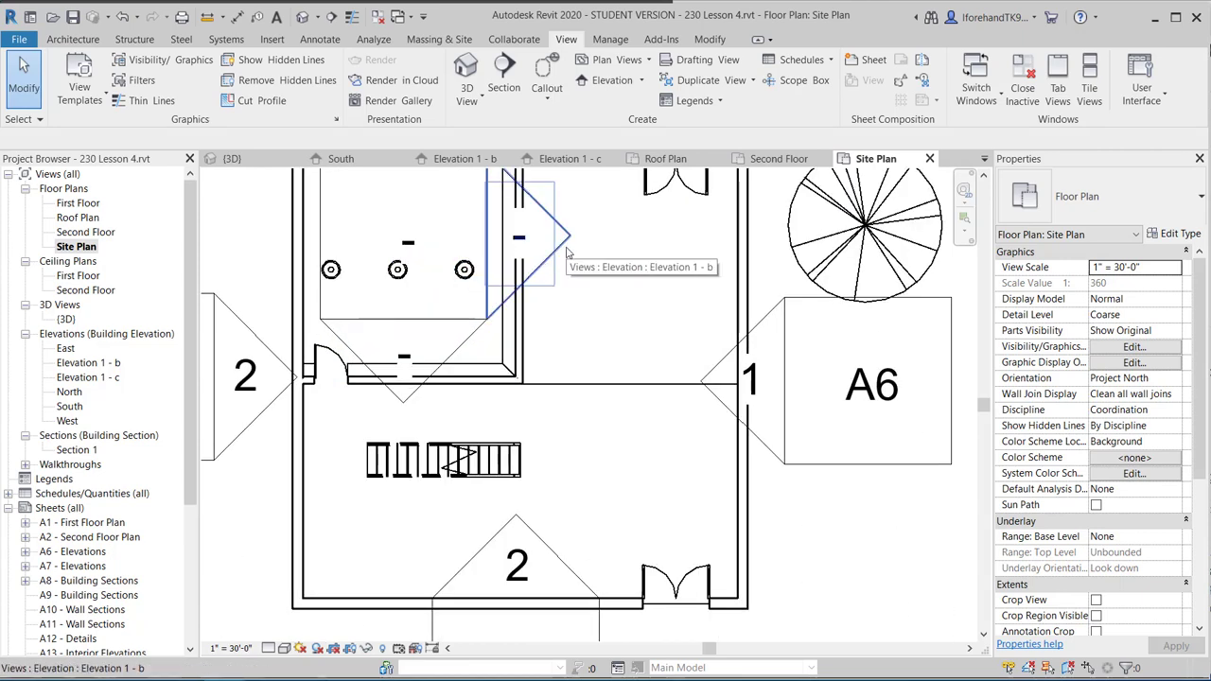
{"action": "scroll", "coordinate": [560, 258], "scroll_direction": "down", "scroll_amount": 3}
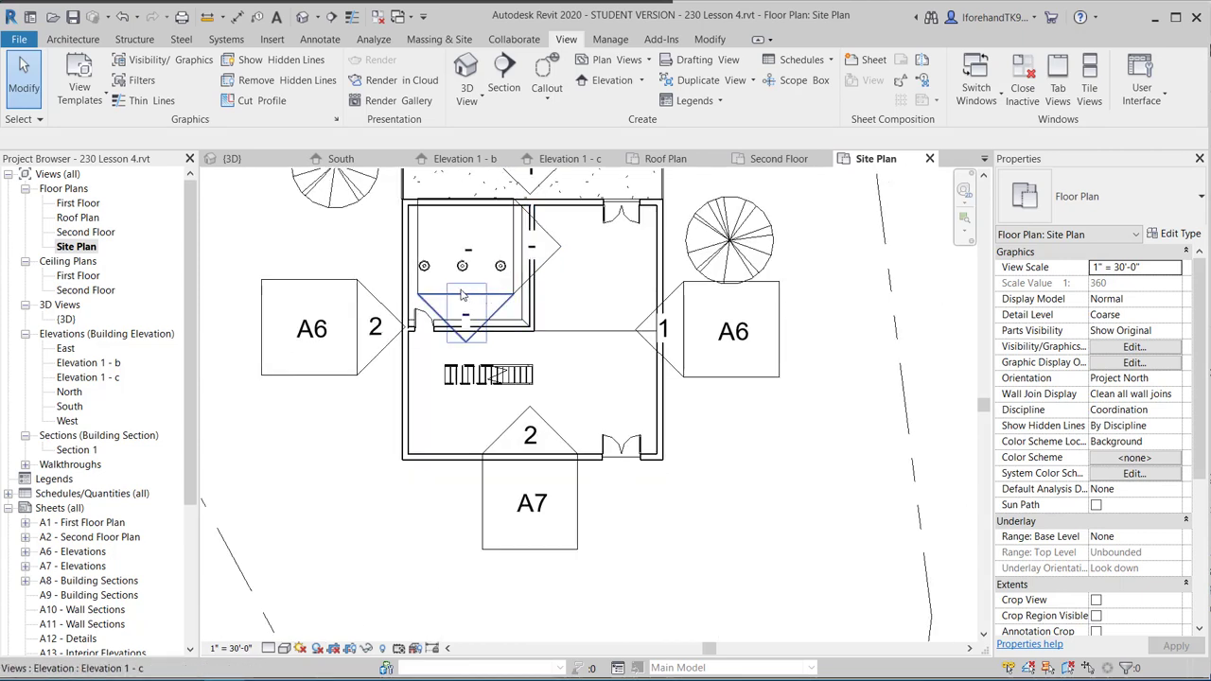
{"action": "scroll", "coordinate": [416, 275], "scroll_direction": "down", "scroll_amount": 3}
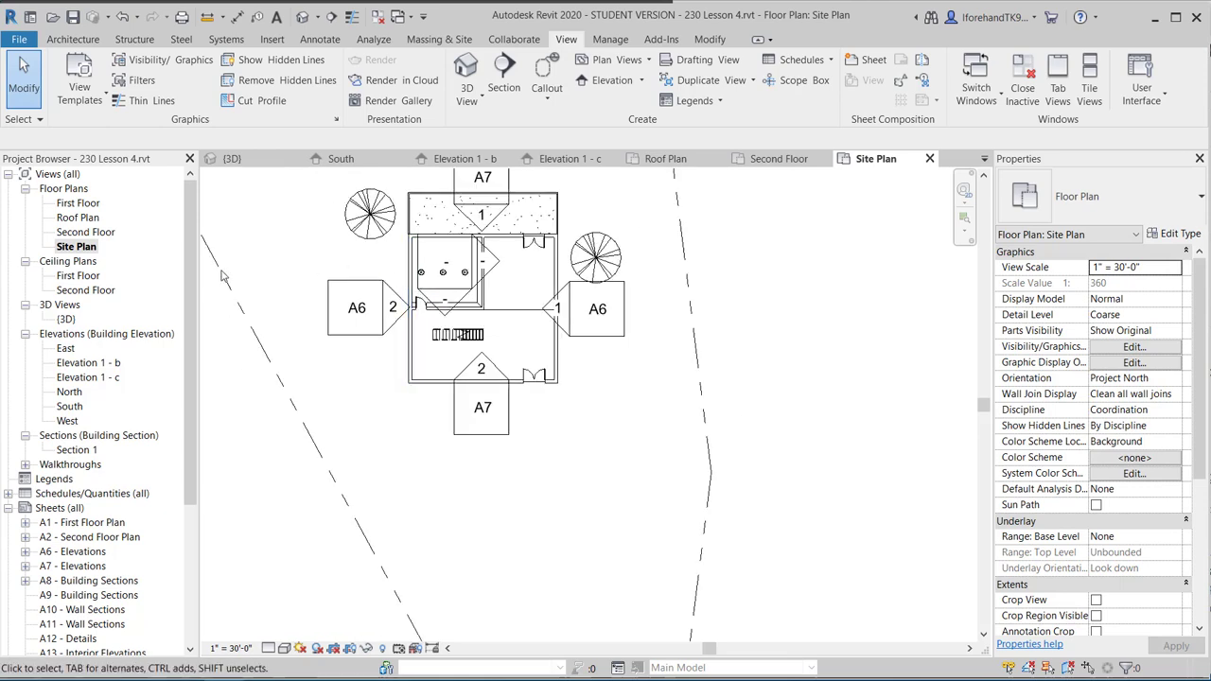
{"action": "middle_click_drag", "start_coordinate": [298, 277], "coordinate": [542, 341]}
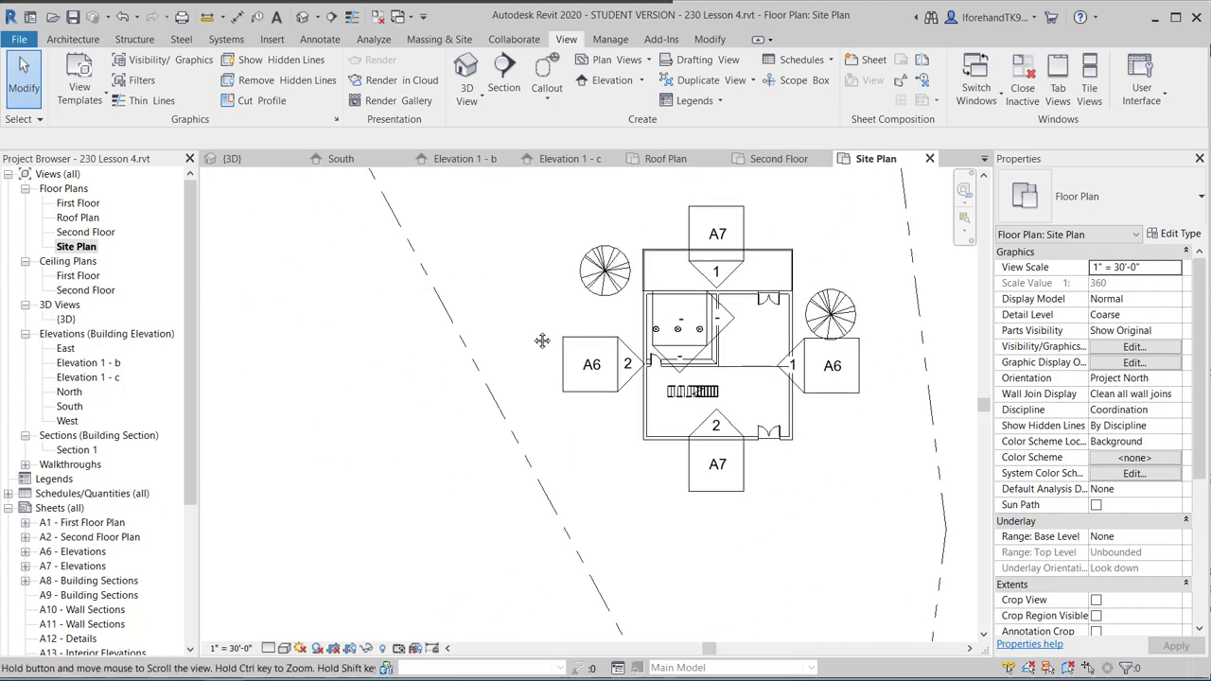
{"action": "key", "text": "v"}
{"action": "key", "text": "g"}
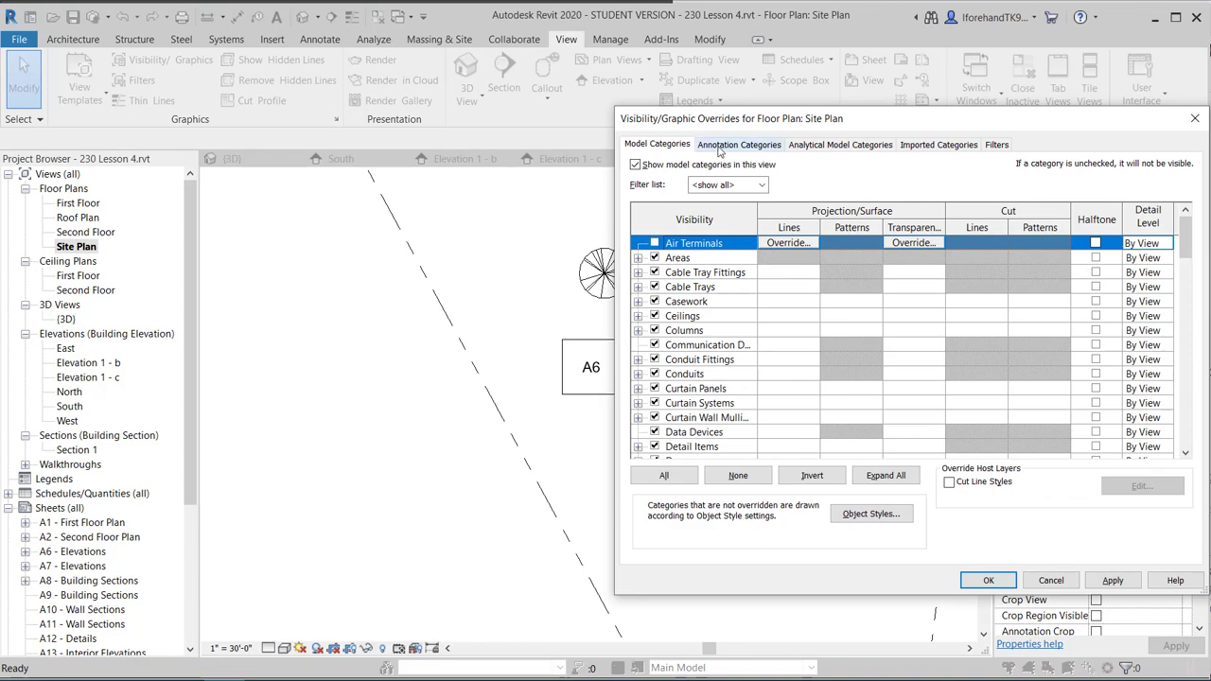
Hide the Lighting Fixtures and Lighting Devices model categories in the Site Plan.
{"action": "left_click_drag", "start_coordinate": [717, 126], "coordinate": [97, 41]}
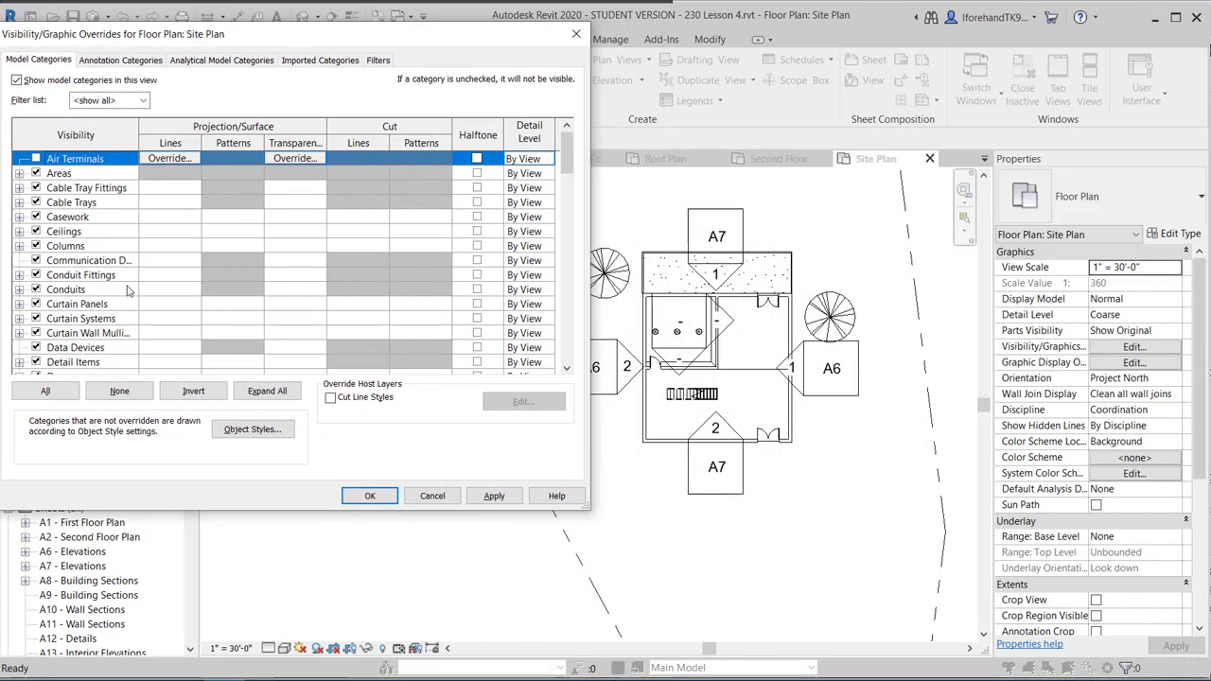
{"action": "scroll", "coordinate": [91, 275], "scroll_direction": "down", "scroll_amount": 2}
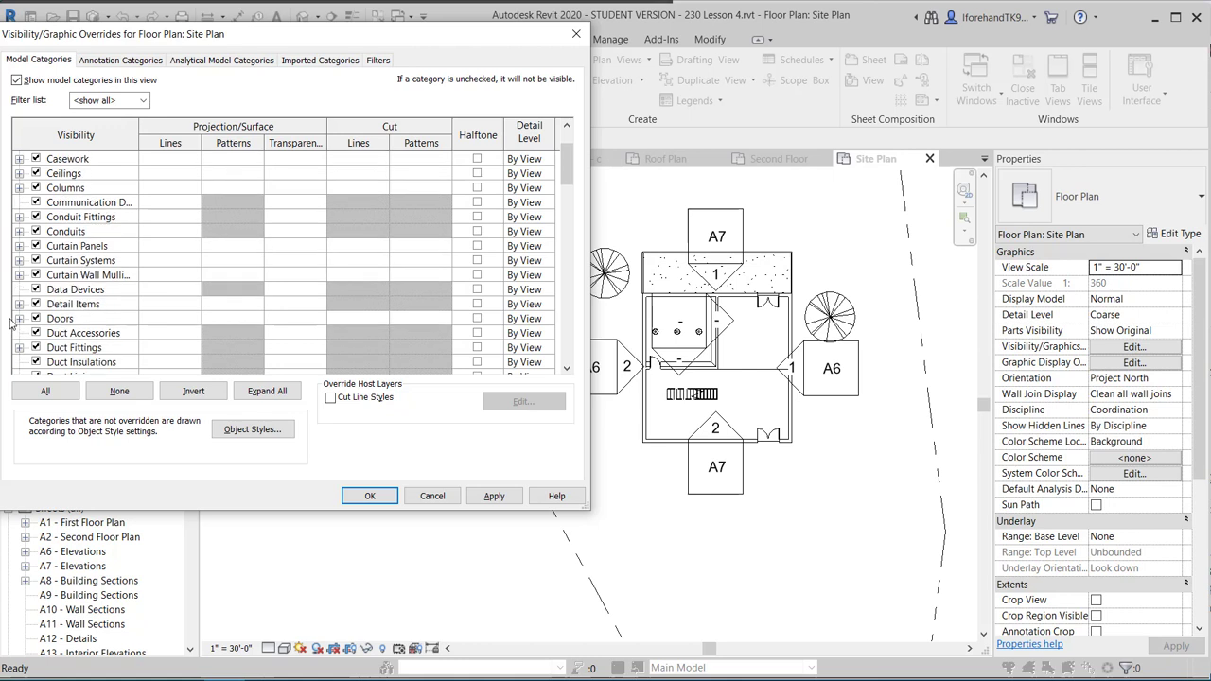
{"action": "scroll", "coordinate": [34, 352], "scroll_direction": "down", "scroll_amount": 5}
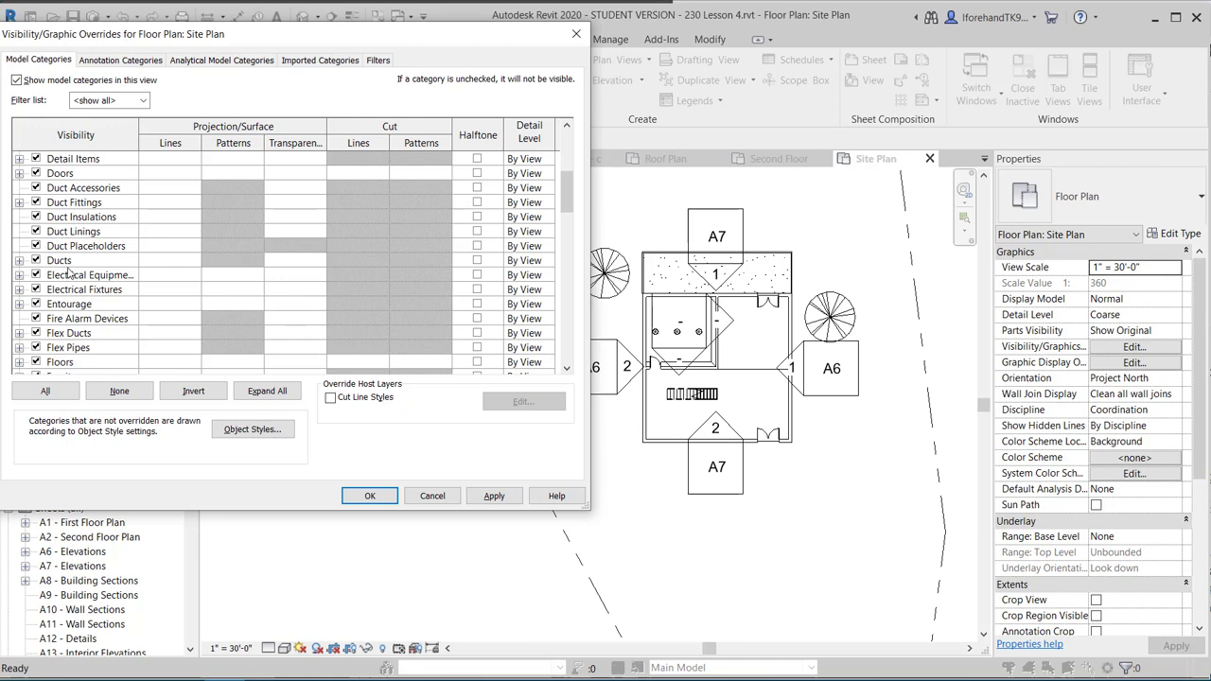
{"action": "scroll", "coordinate": [68, 272], "scroll_direction": "down", "scroll_amount": 10}
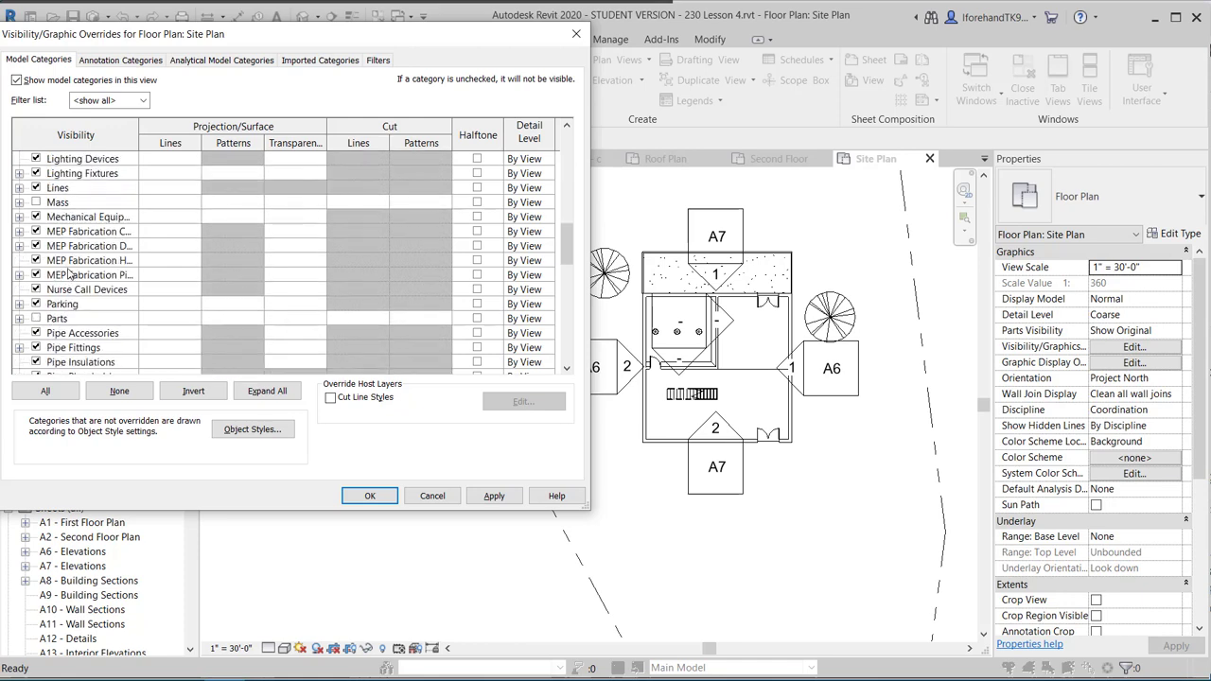
{"action": "scroll", "coordinate": [68, 271], "scroll_direction": "down", "scroll_amount": 11}
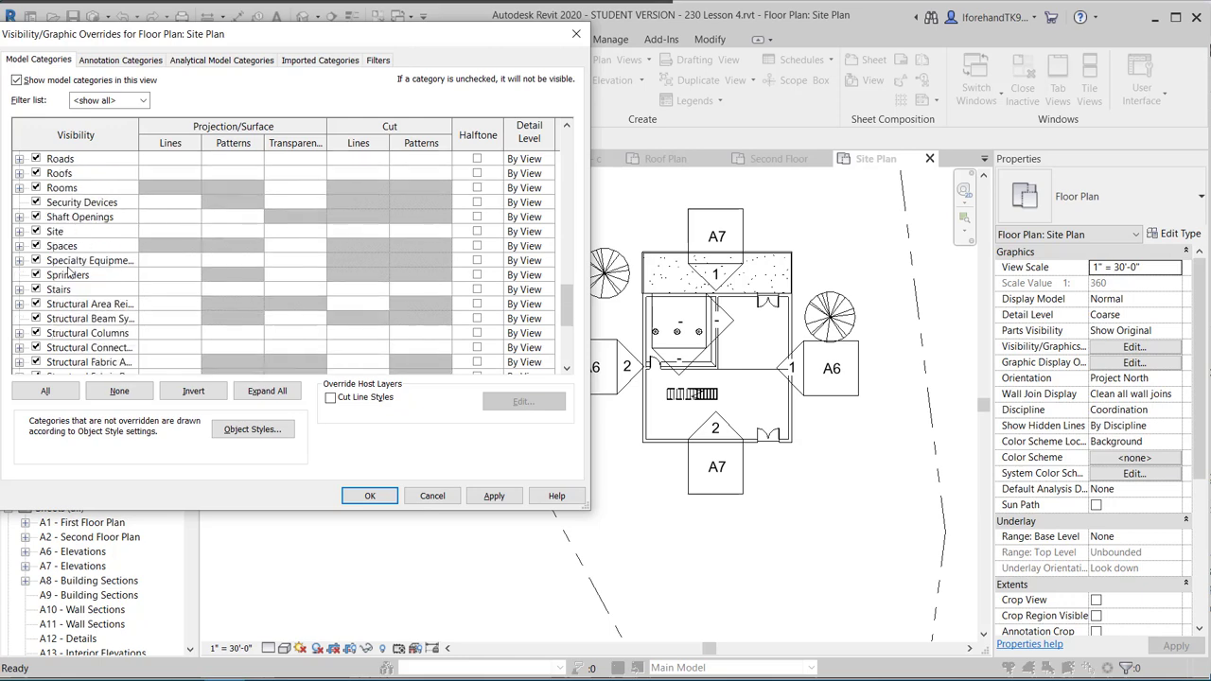
{"action": "scroll", "coordinate": [68, 271], "scroll_direction": "down", "scroll_amount": 7}
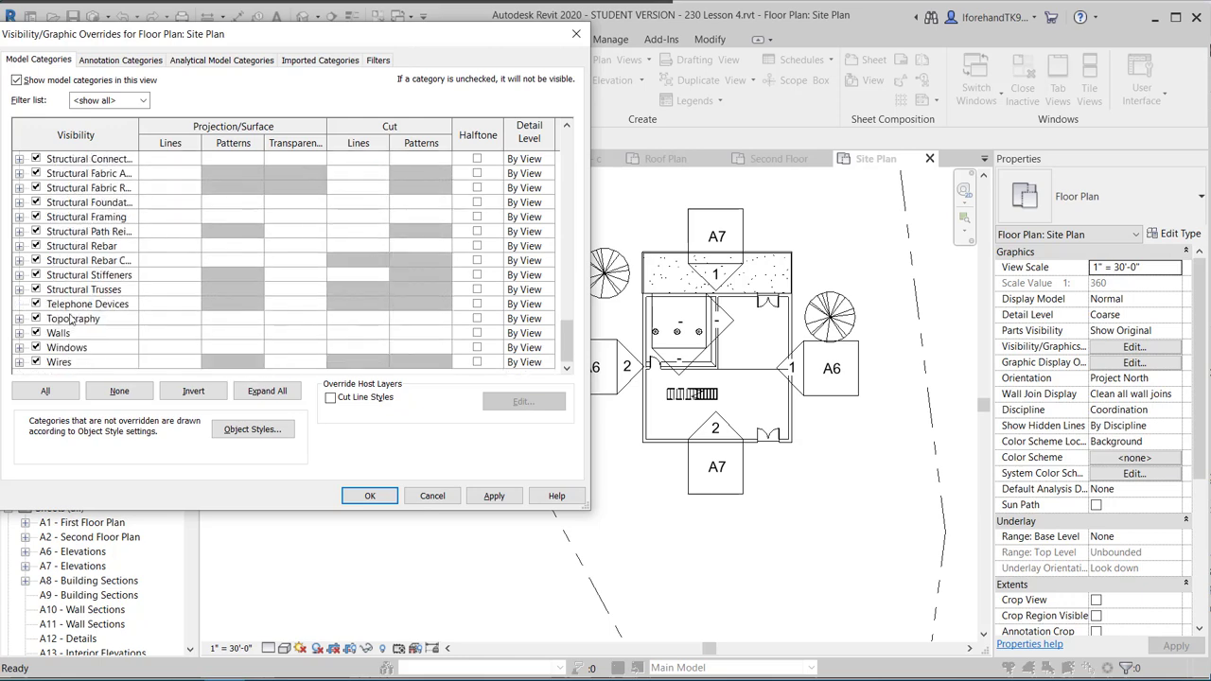
{"action": "scroll", "coordinate": [58, 340], "scroll_direction": "up", "scroll_amount": 13}
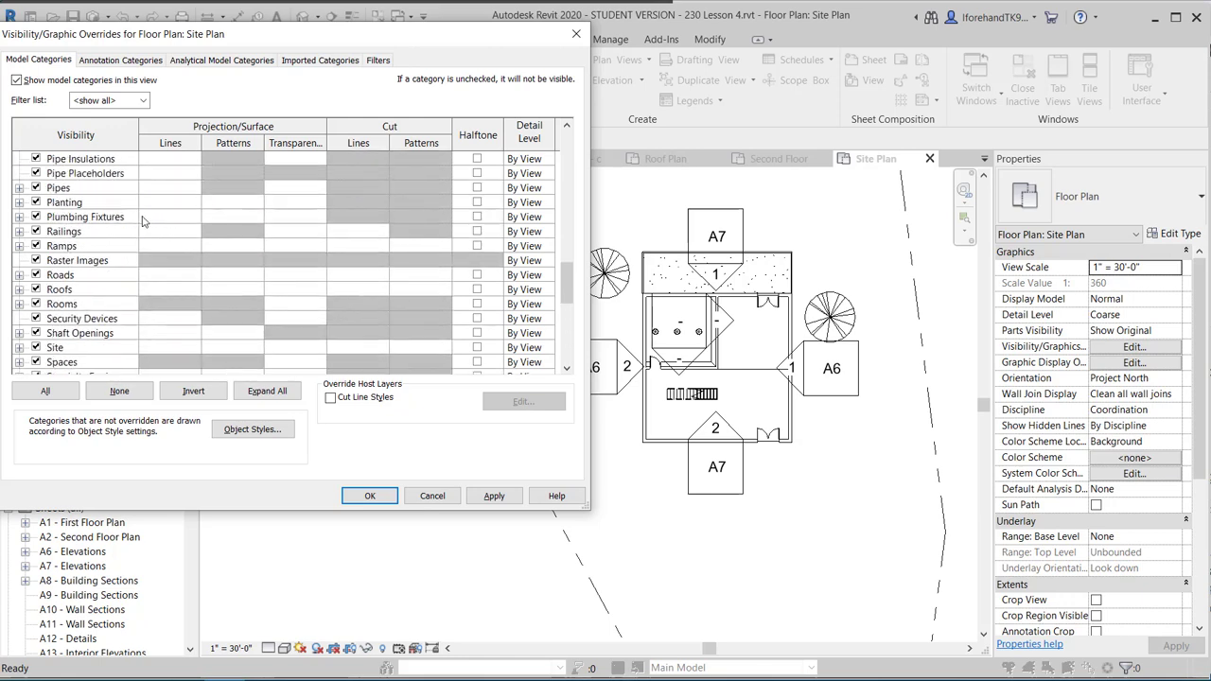
{"action": "scroll", "coordinate": [89, 241], "scroll_direction": "up", "scroll_amount": 4}
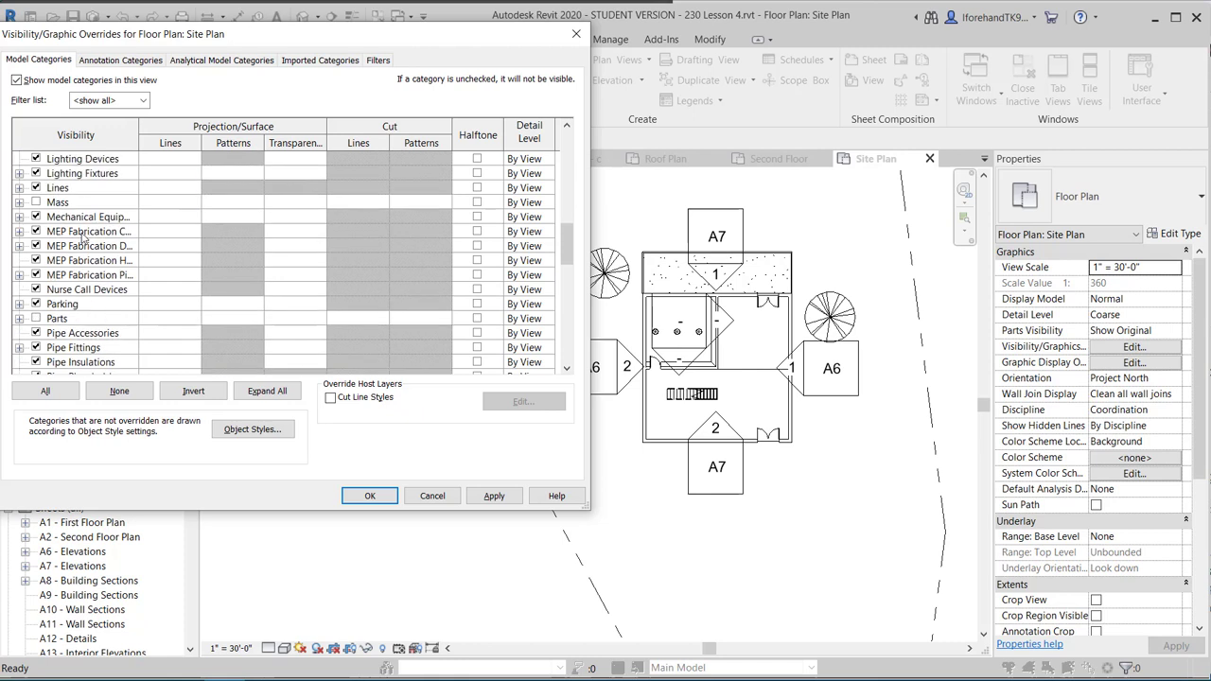
{"action": "left_click", "coordinate": [37, 174]}
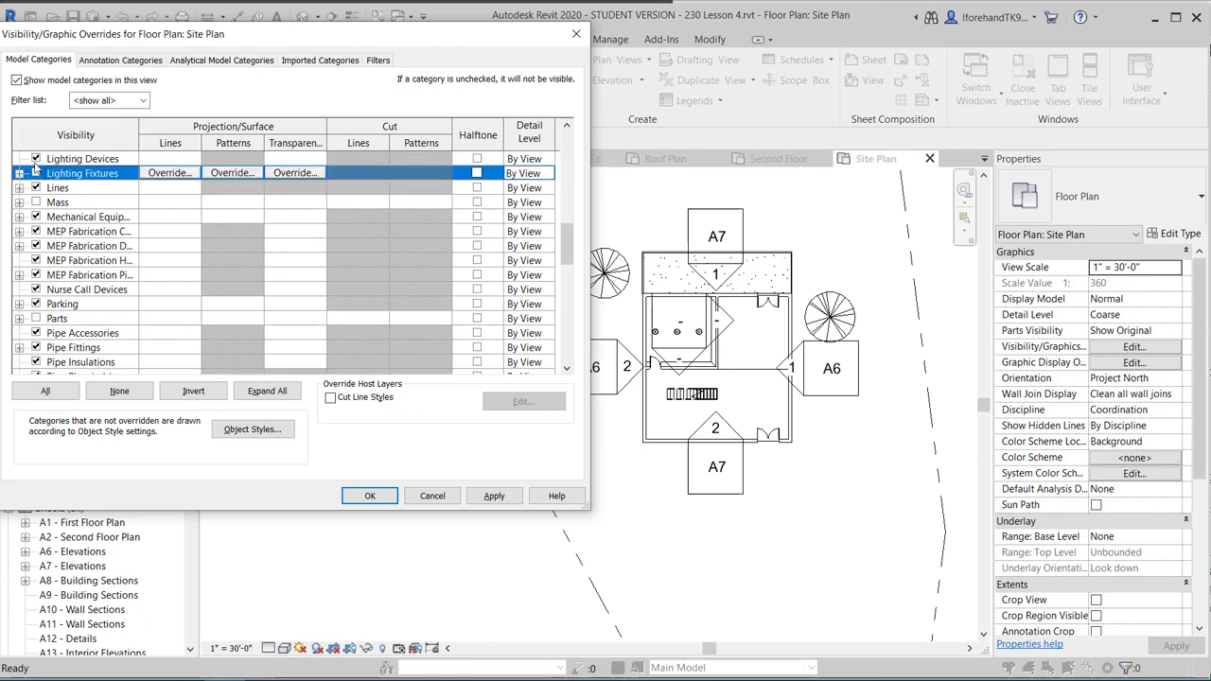
{"action": "left_click", "coordinate": [35, 162]}
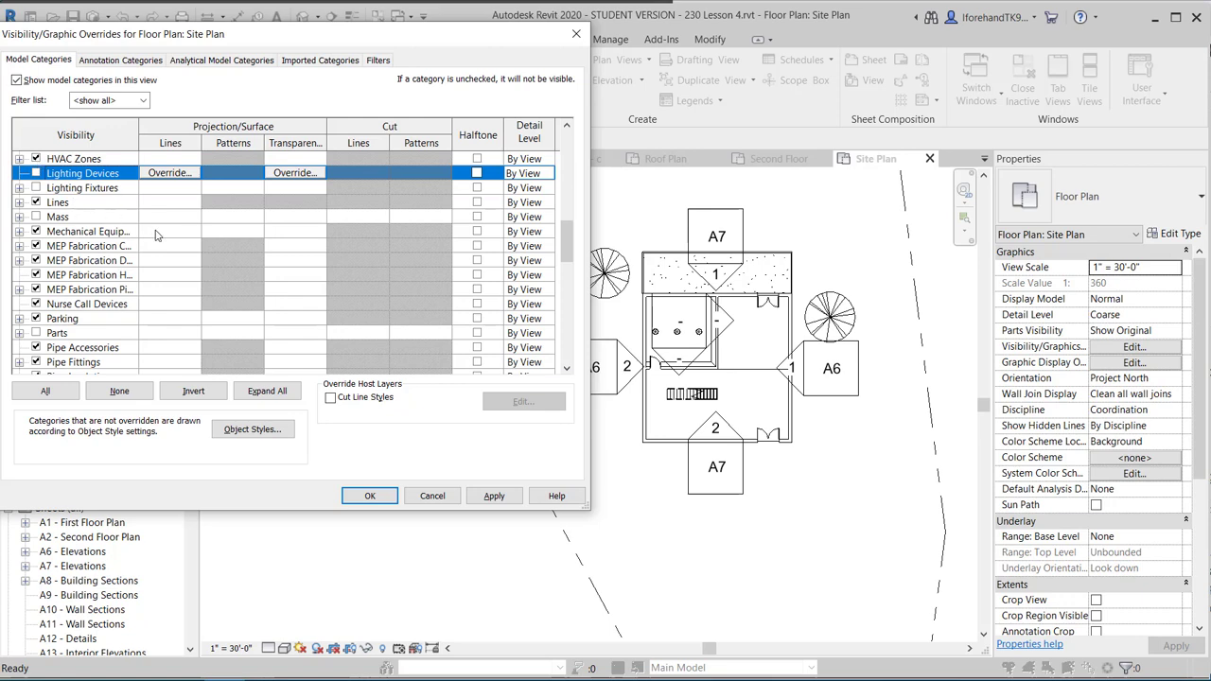
Hide the Stairs model category as well.
{"action": "scroll", "coordinate": [68, 294], "scroll_direction": "up", "scroll_amount": 4}
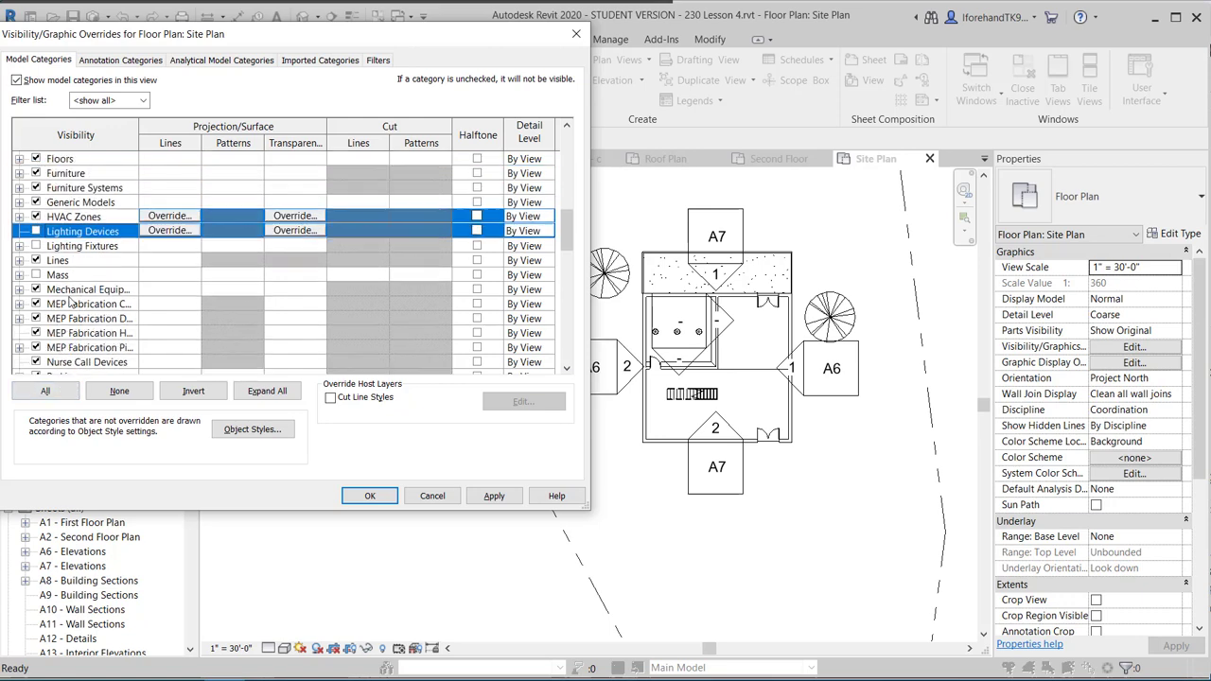
{"action": "scroll", "coordinate": [68, 295], "scroll_direction": "up", "scroll_amount": 2}
{"action": "scroll", "coordinate": [67, 296], "scroll_direction": "down", "scroll_amount": 6}
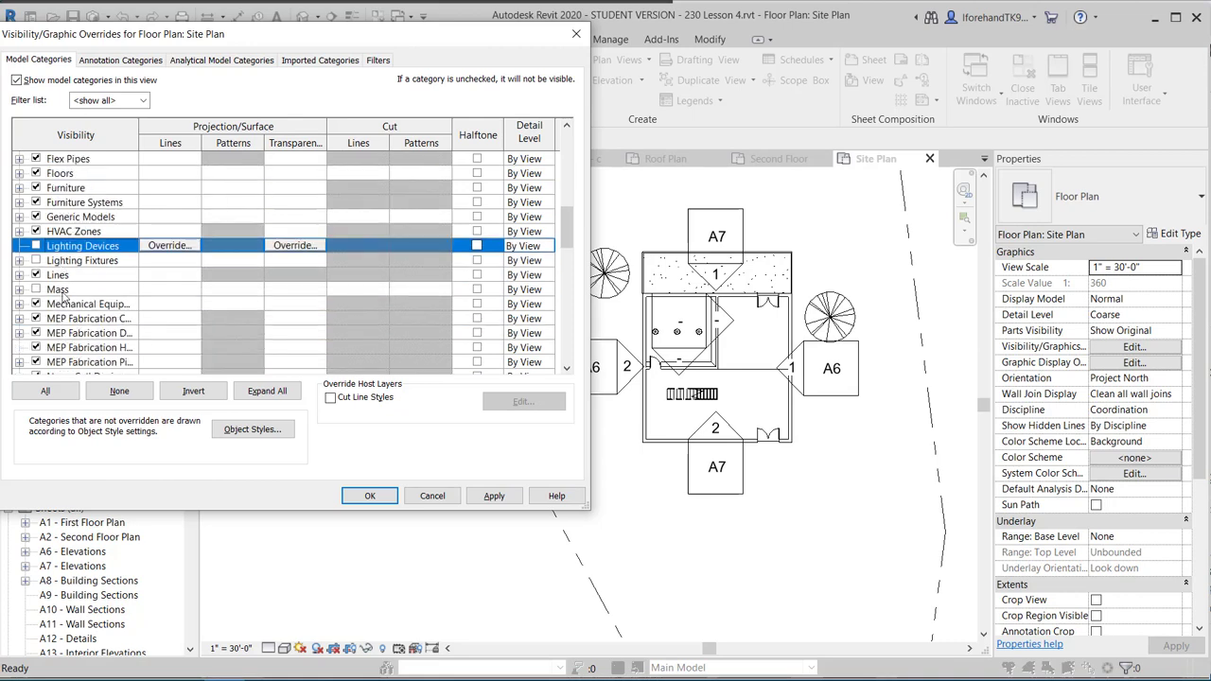
{"action": "scroll", "coordinate": [63, 298], "scroll_direction": "down", "scroll_amount": 4}
{"action": "scroll", "coordinate": [64, 298], "scroll_direction": "down", "scroll_amount": 1}
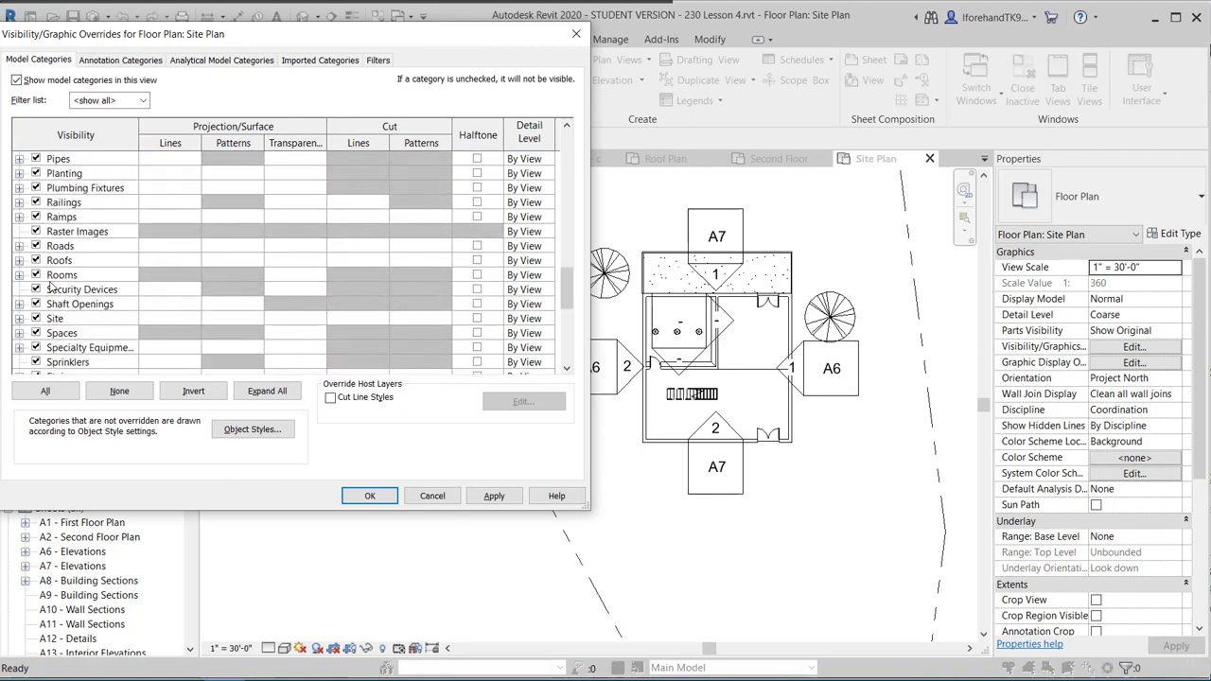
{"action": "scroll", "coordinate": [52, 296], "scroll_direction": "down", "scroll_amount": 1}
{"action": "left_click", "coordinate": [42, 349]}
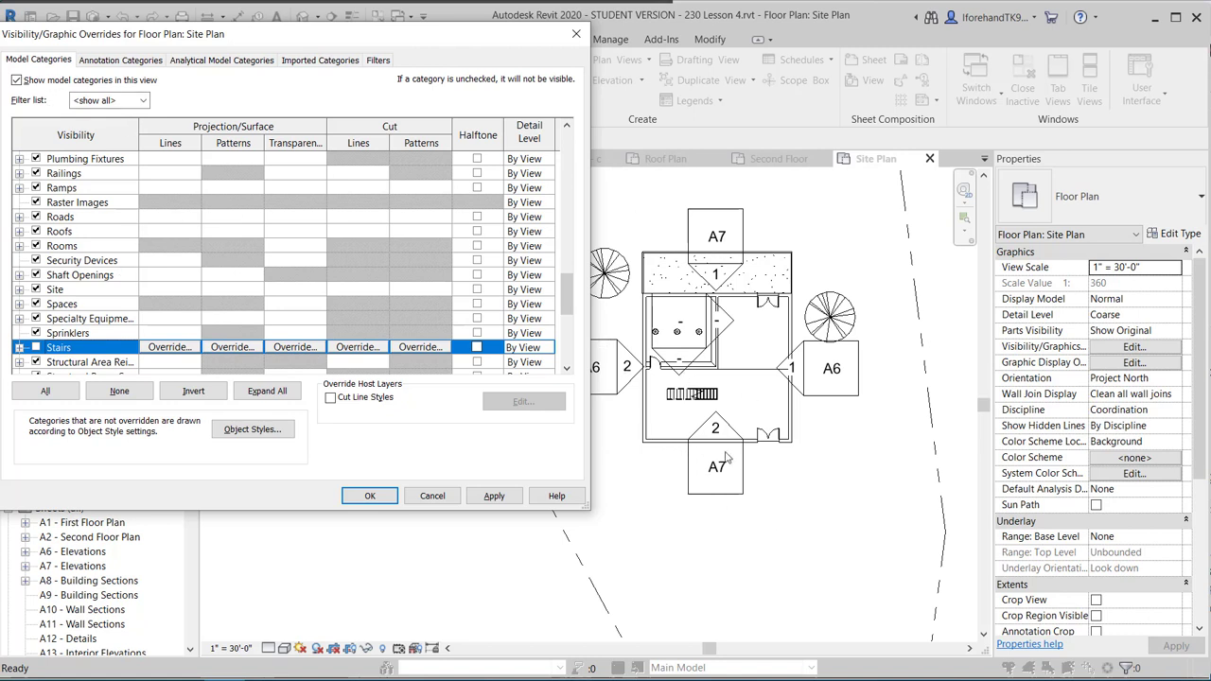
Uncheck Elevations under Annotation Categories and apply the change.
{"action": "left_click", "coordinate": [120, 62]}
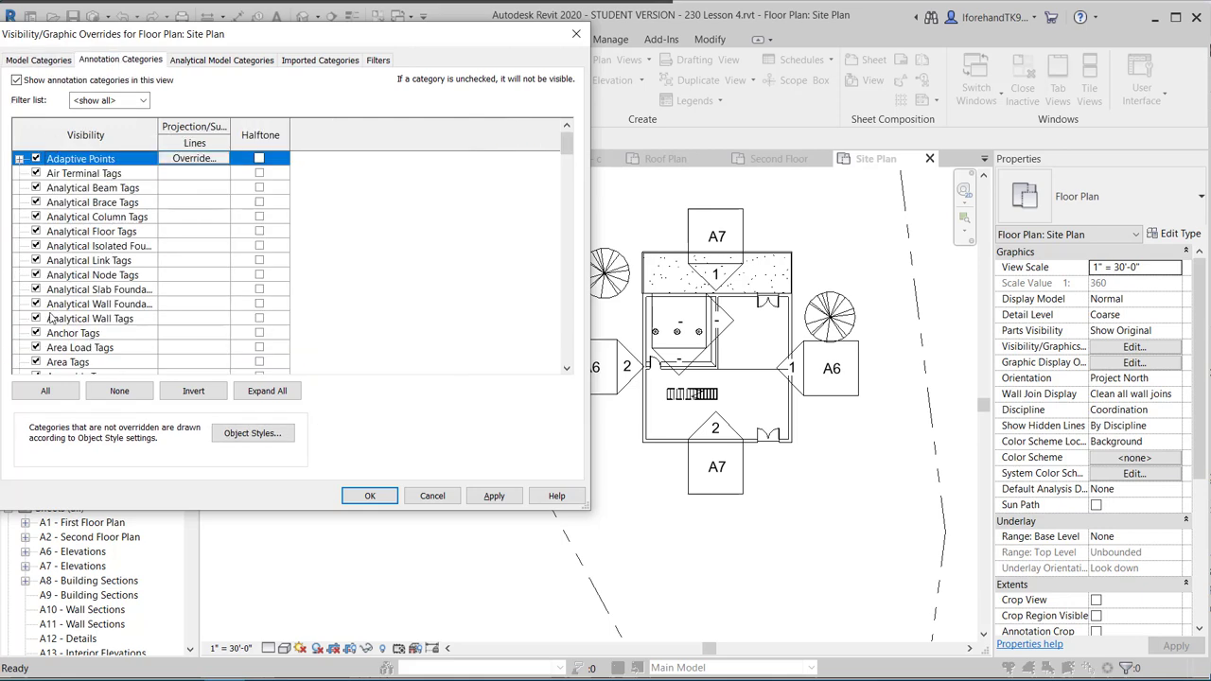
{"action": "scroll", "coordinate": [65, 346], "scroll_direction": "down", "scroll_amount": 5}
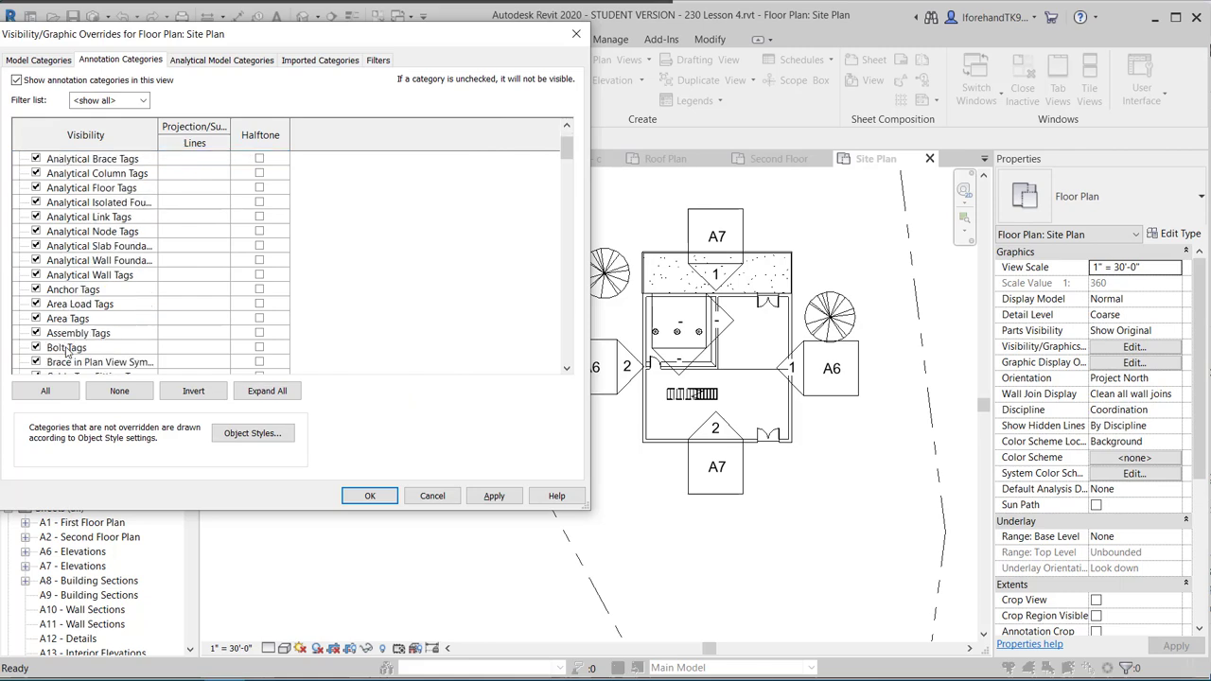
{"action": "scroll", "coordinate": [65, 350], "scroll_direction": "down", "scroll_amount": 7}
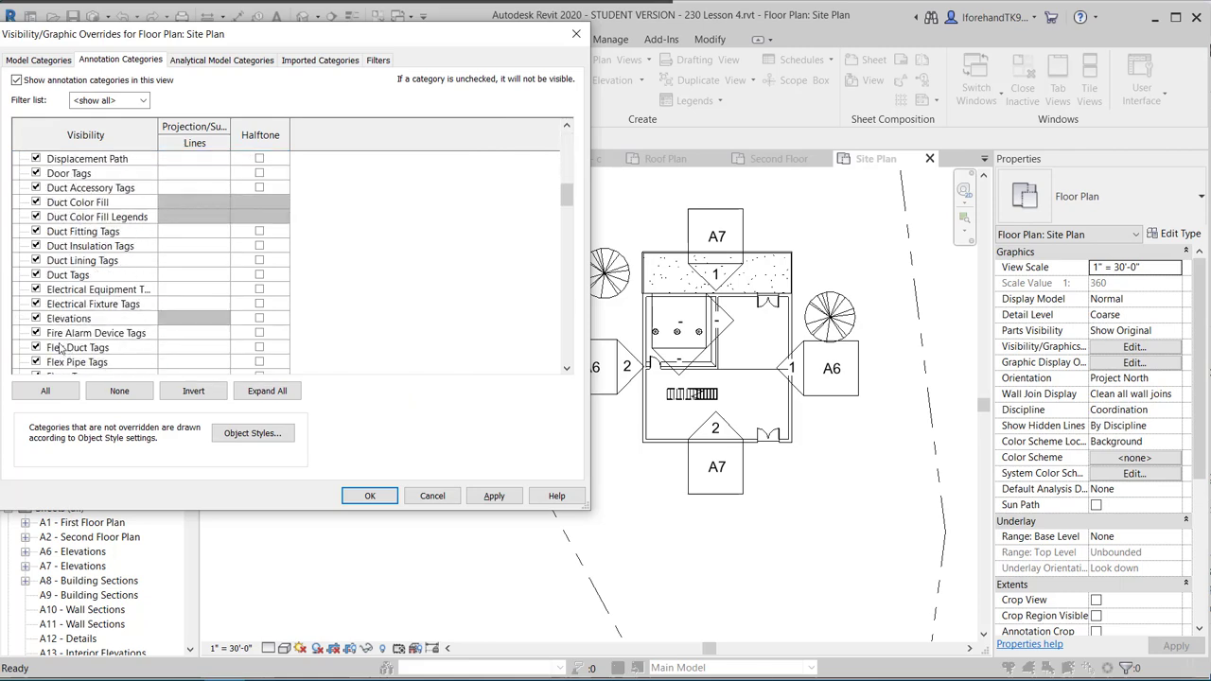
{"action": "left_click", "coordinate": [36, 260]}
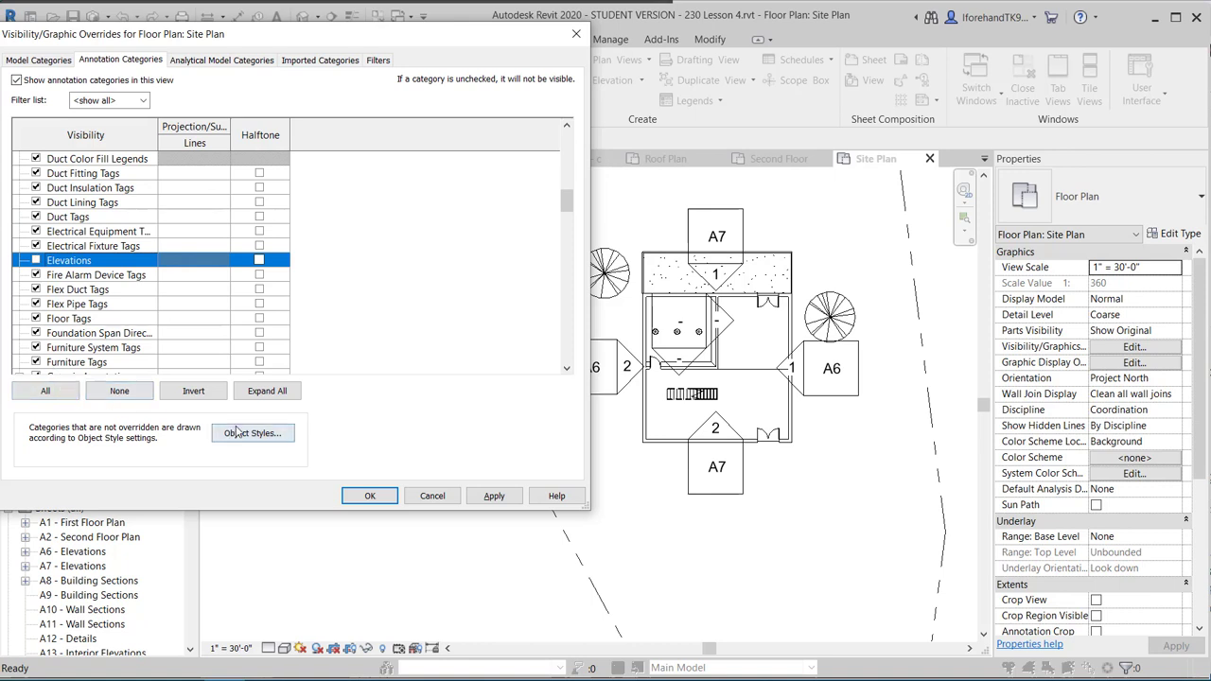
{"action": "left_click", "coordinate": [494, 496]}
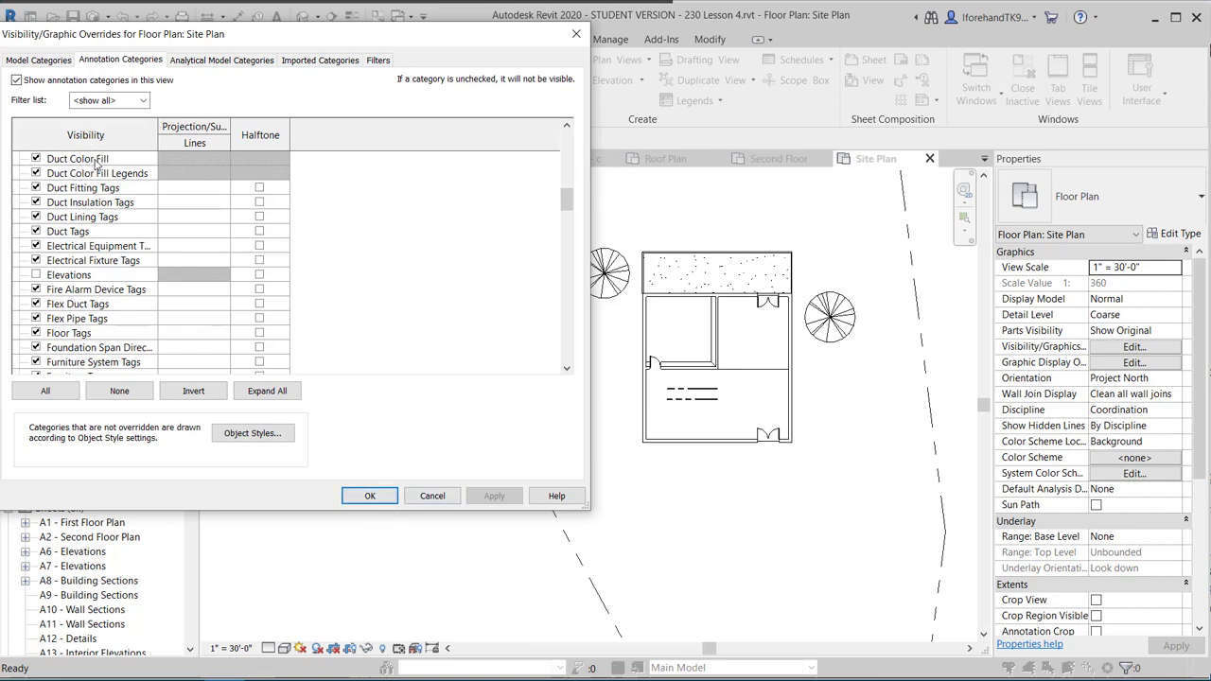
Go back to Model Categories and close the visibility overrides with OK.
{"action": "left_click", "coordinate": [40, 60]}
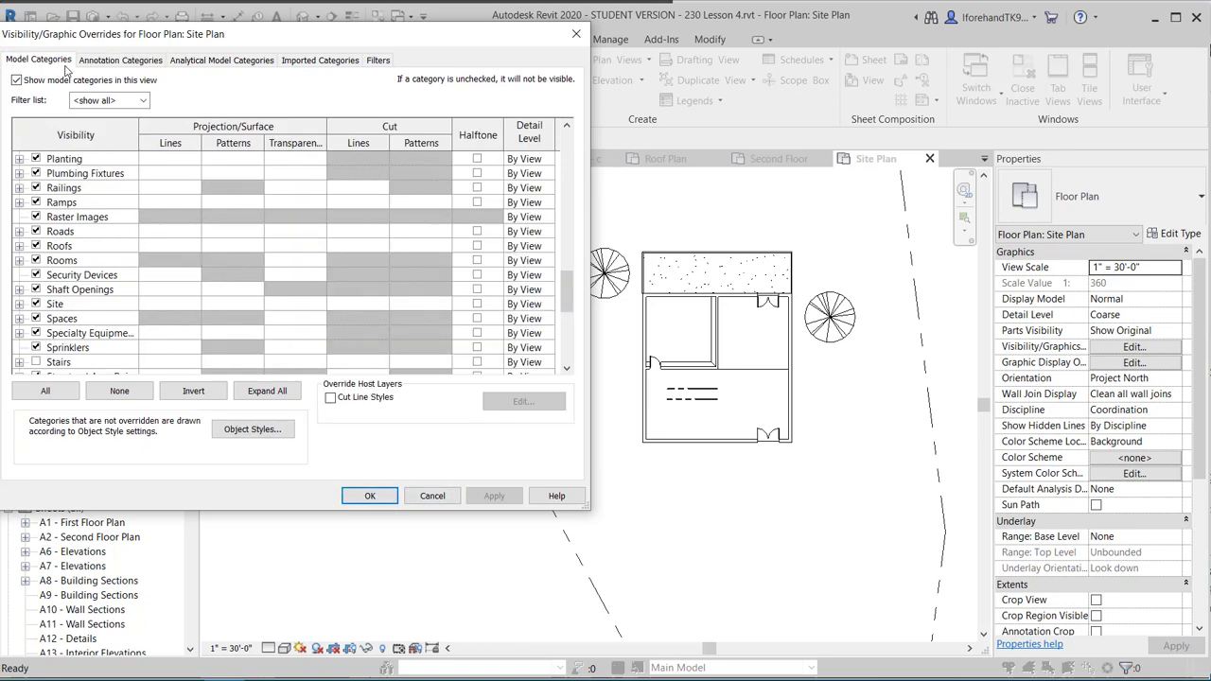
{"action": "scroll", "coordinate": [104, 290], "scroll_direction": "down", "scroll_amount": 6}
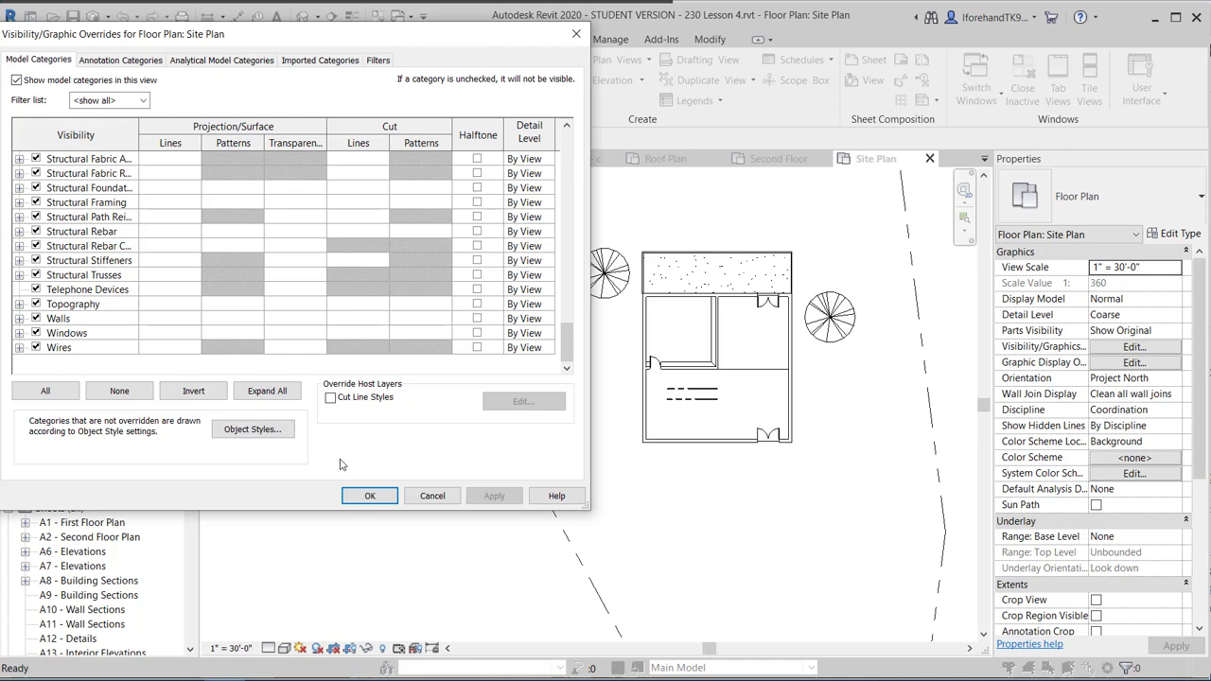
{"action": "left_click", "coordinate": [370, 495]}
Use Tag by Category to tag the top, upper right, lower right and left property lines.
{"action": "scroll", "coordinate": [452, 413], "scroll_direction": "down", "scroll_amount": 5}
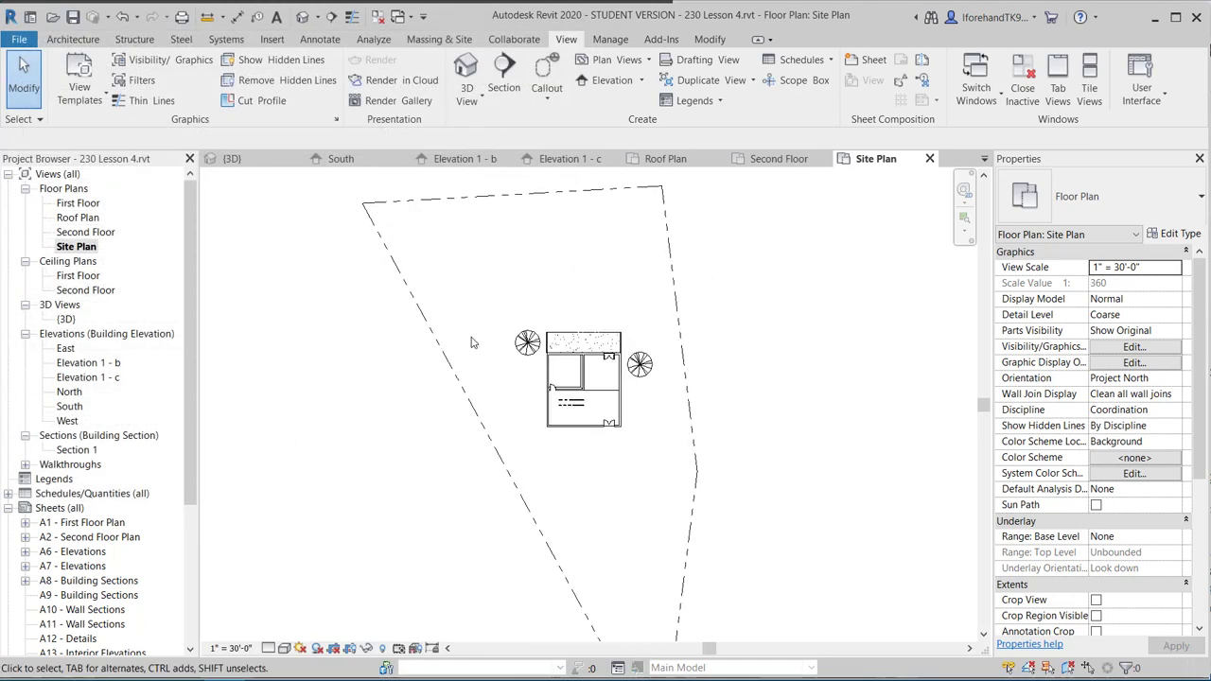
{"action": "middle_click_drag", "start_coordinate": [468, 323], "coordinate": [441, 311]}
{"action": "scroll", "coordinate": [429, 316], "scroll_direction": "down", "scroll_amount": 1}
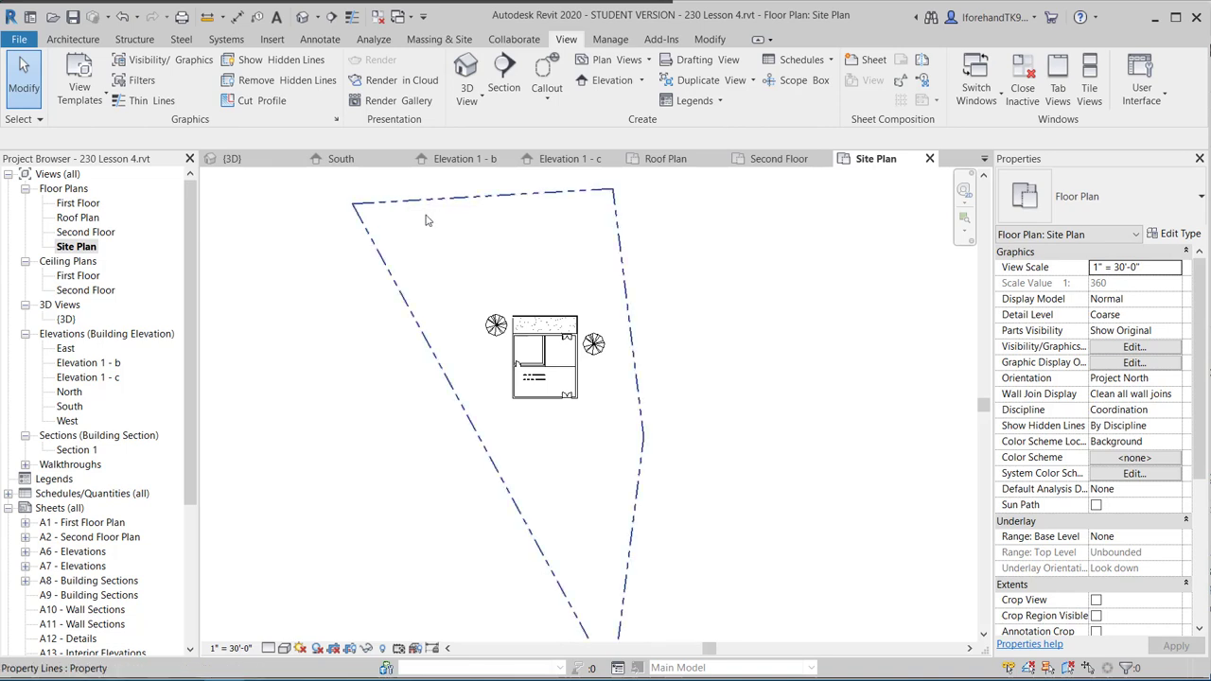
{"action": "middle_click_drag", "start_coordinate": [442, 258], "coordinate": [467, 266]}
{"action": "scroll", "coordinate": [437, 273], "scroll_direction": "down", "scroll_amount": 2}
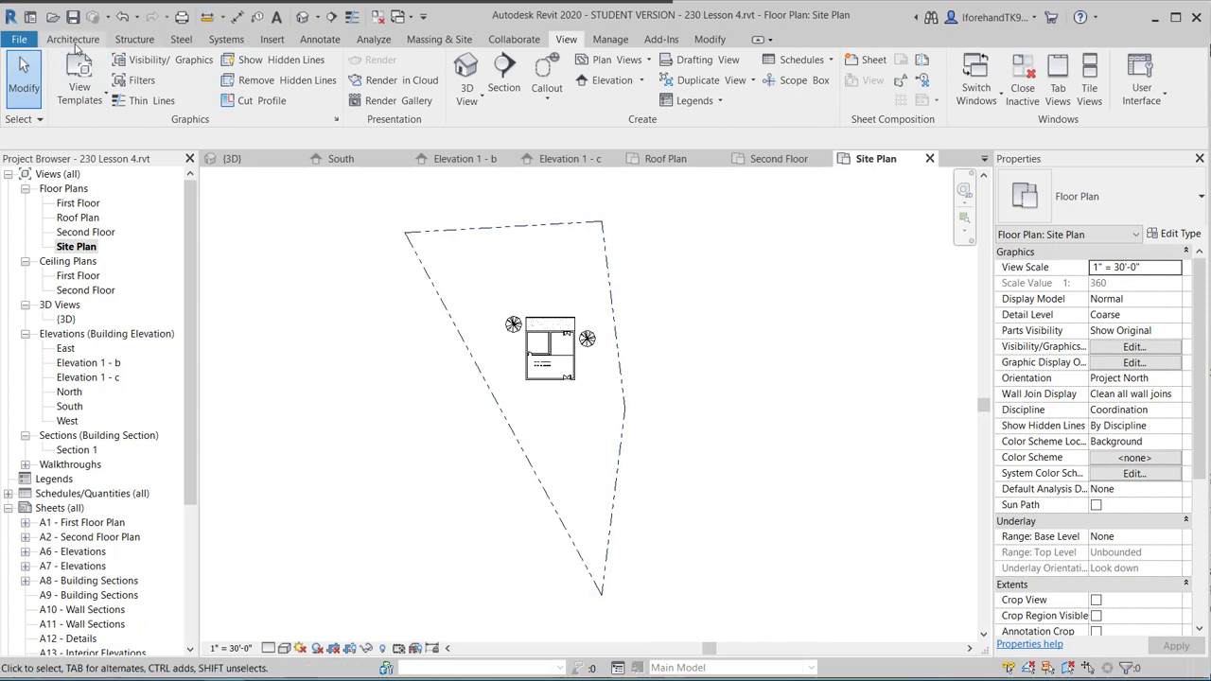
{"action": "left_click", "coordinate": [255, 18]}
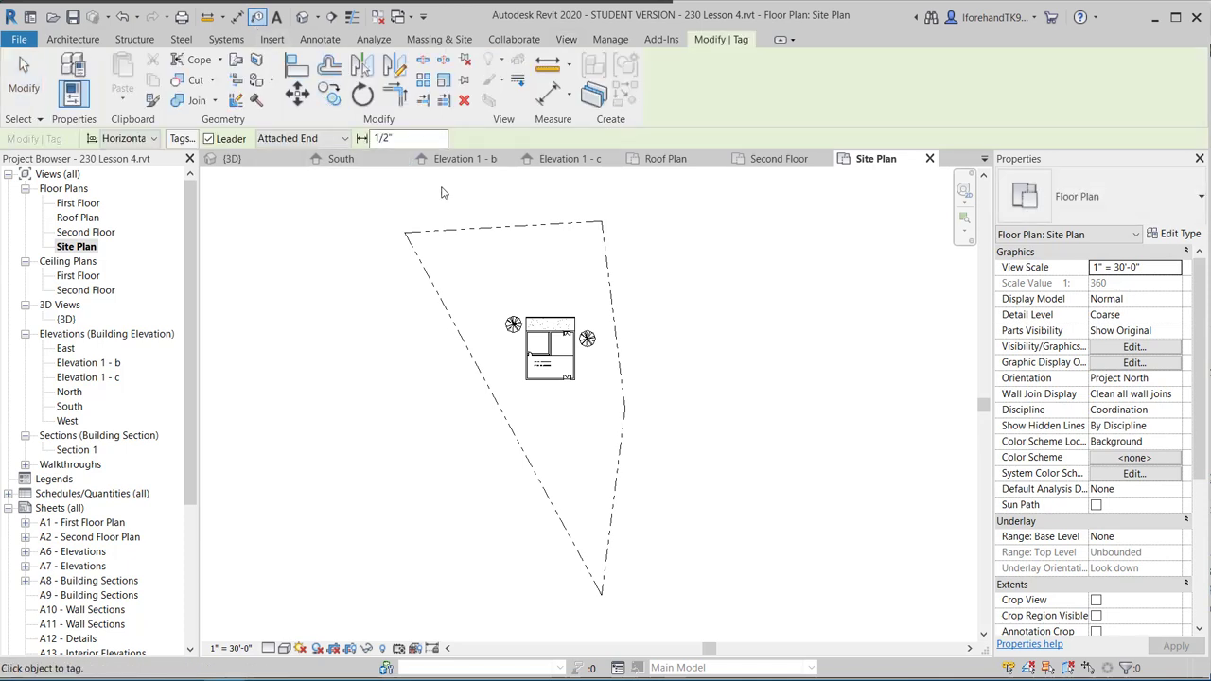
{"action": "left_click", "coordinate": [512, 230]}
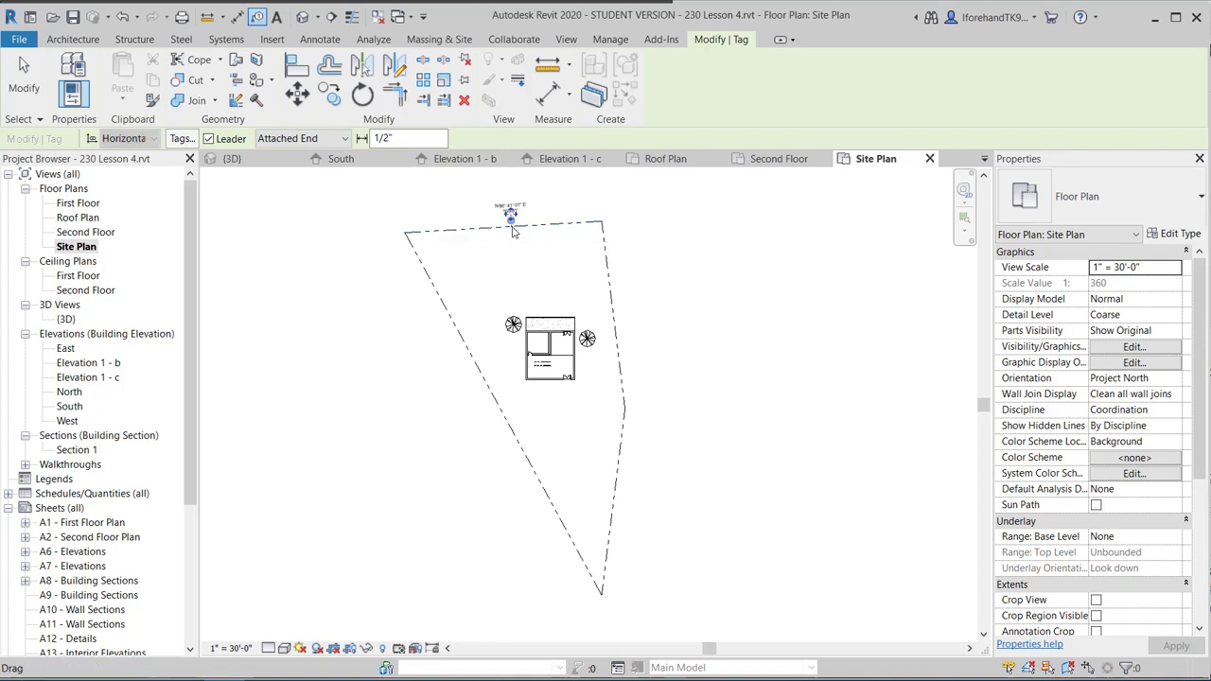
{"action": "left_click", "coordinate": [623, 312]}
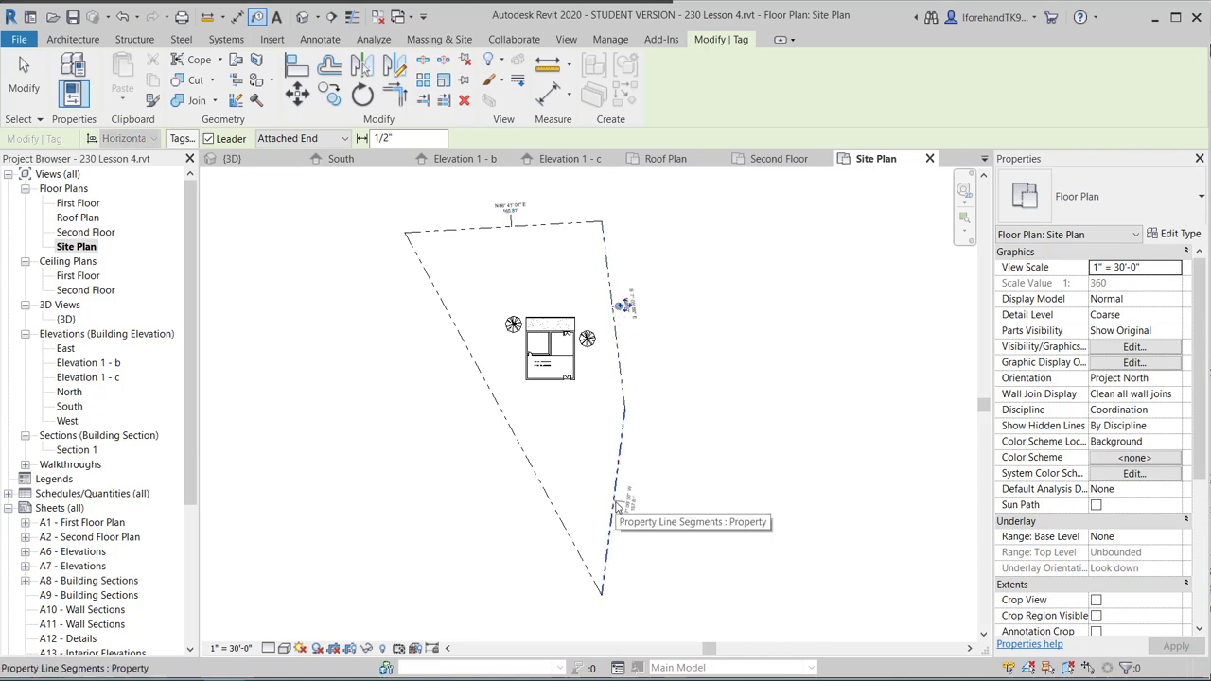
{"action": "left_click", "coordinate": [616, 506]}
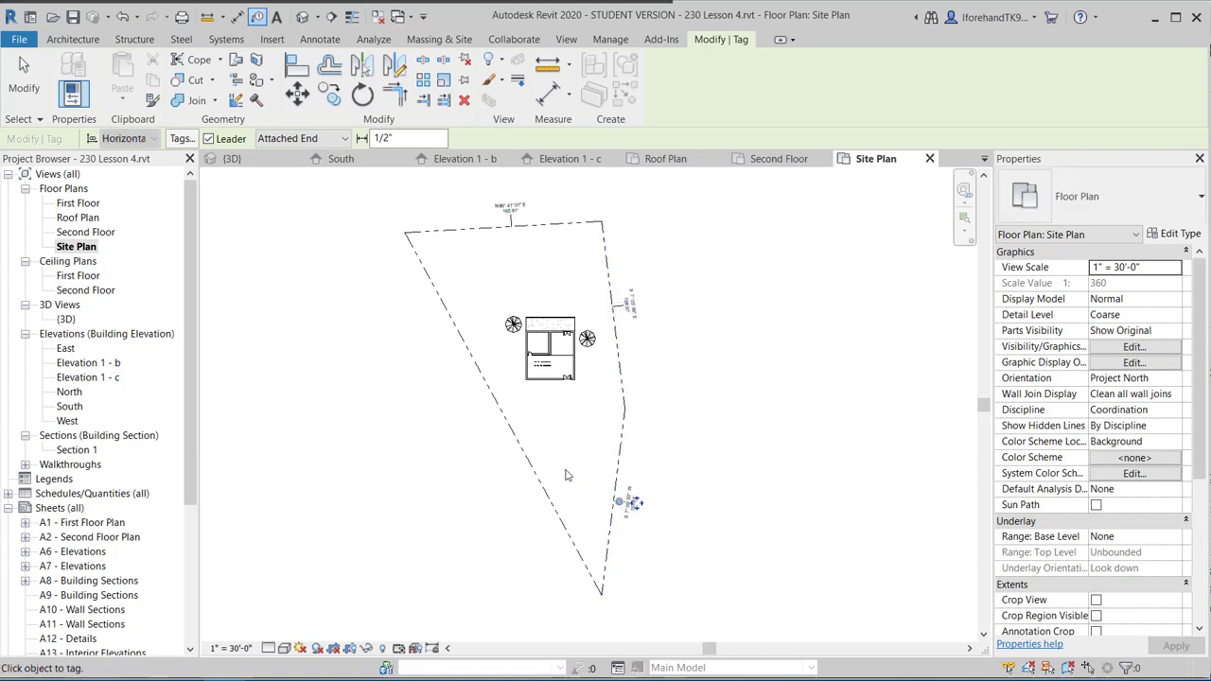
{"action": "left_click", "coordinate": [498, 416]}
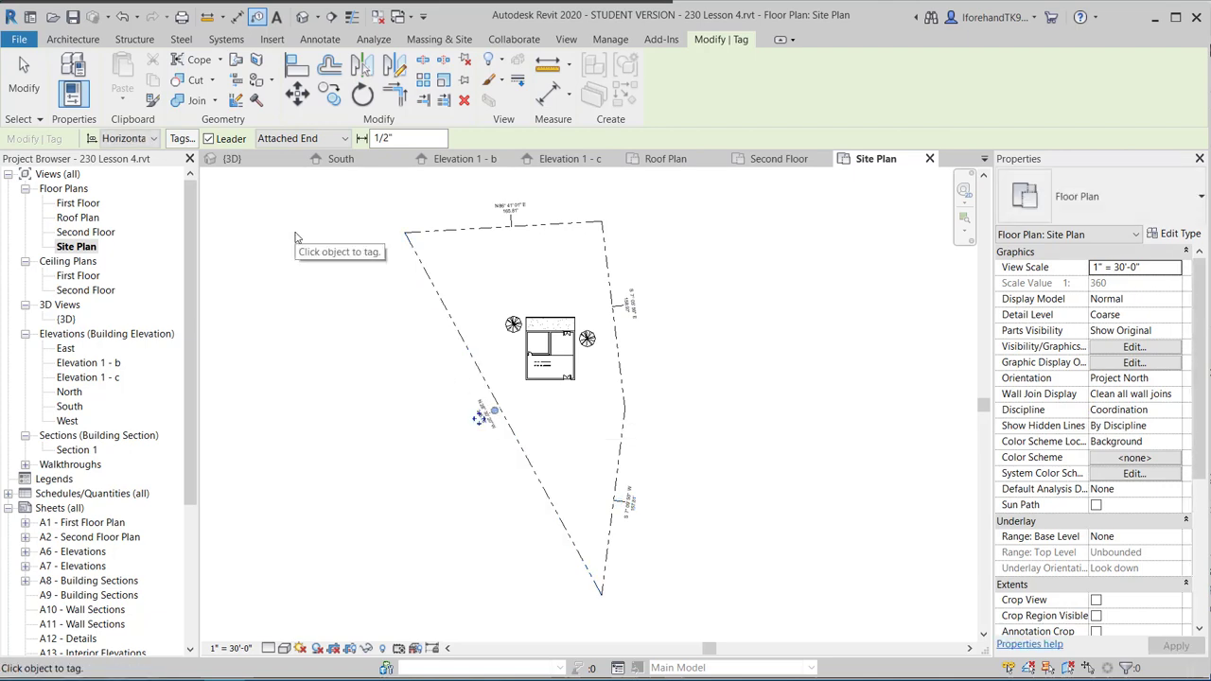
{"action": "left_click", "coordinate": [24, 76]}
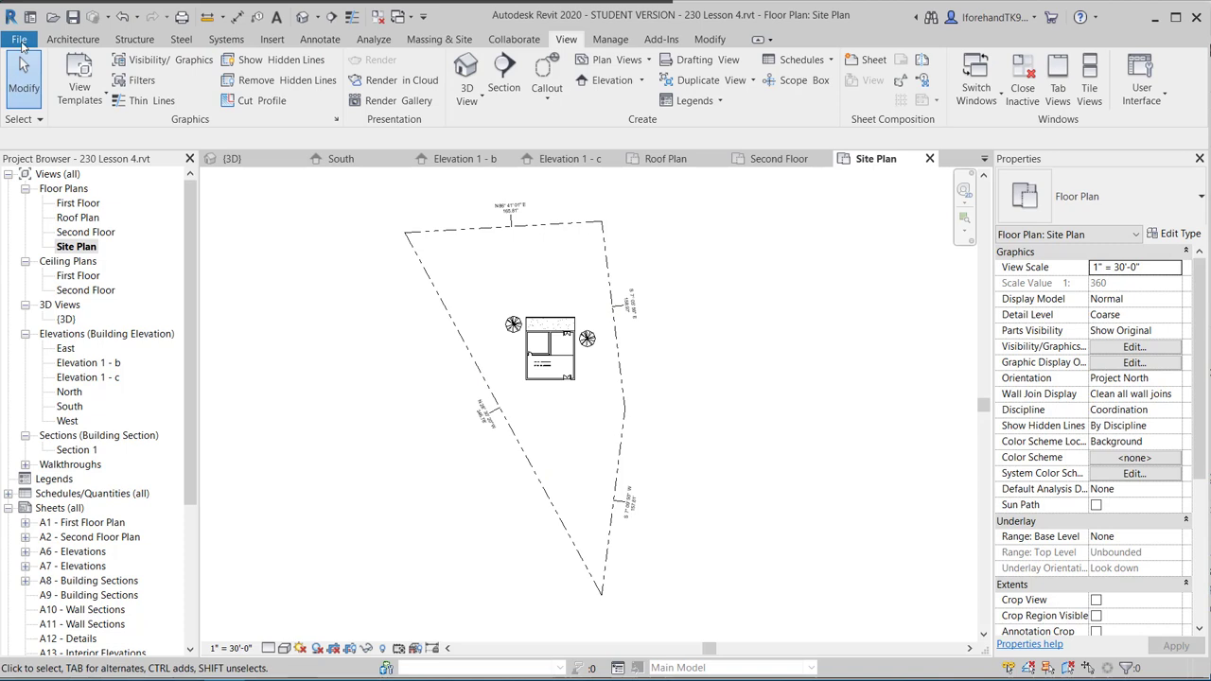
Start a model line along the top property edge, then cancel that first attempt.
{"action": "left_click", "coordinate": [73, 41]}
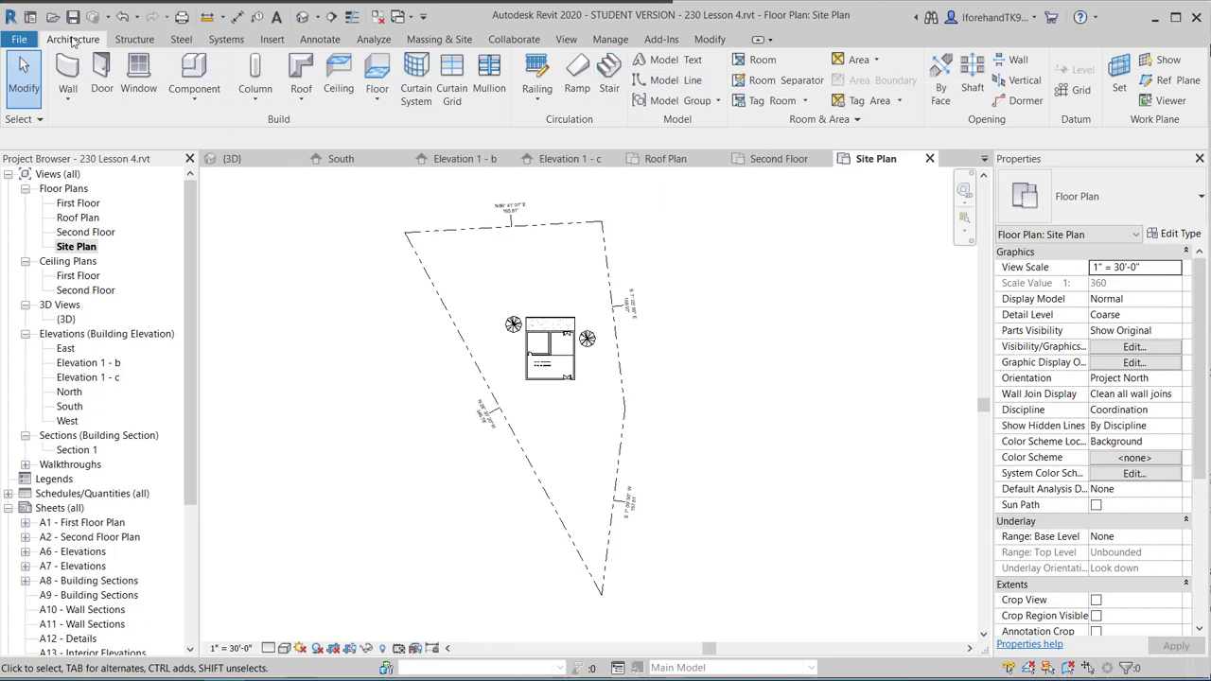
{"action": "left_click", "coordinate": [679, 80]}
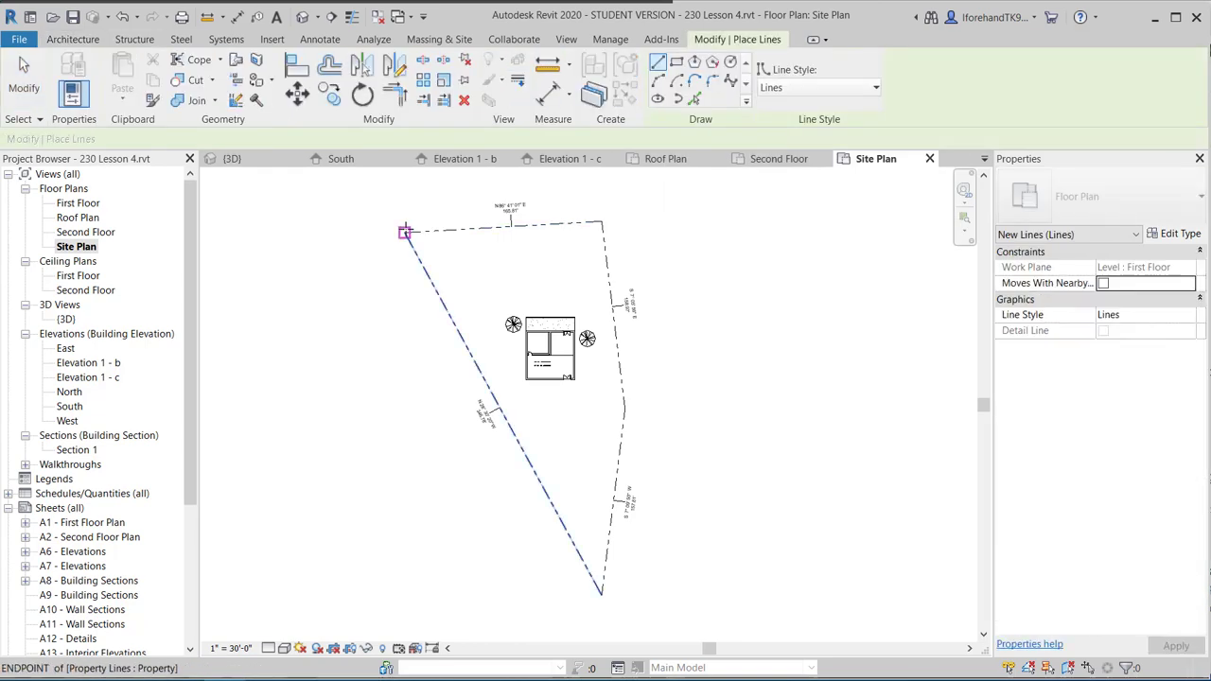
{"action": "left_click", "coordinate": [405, 231]}
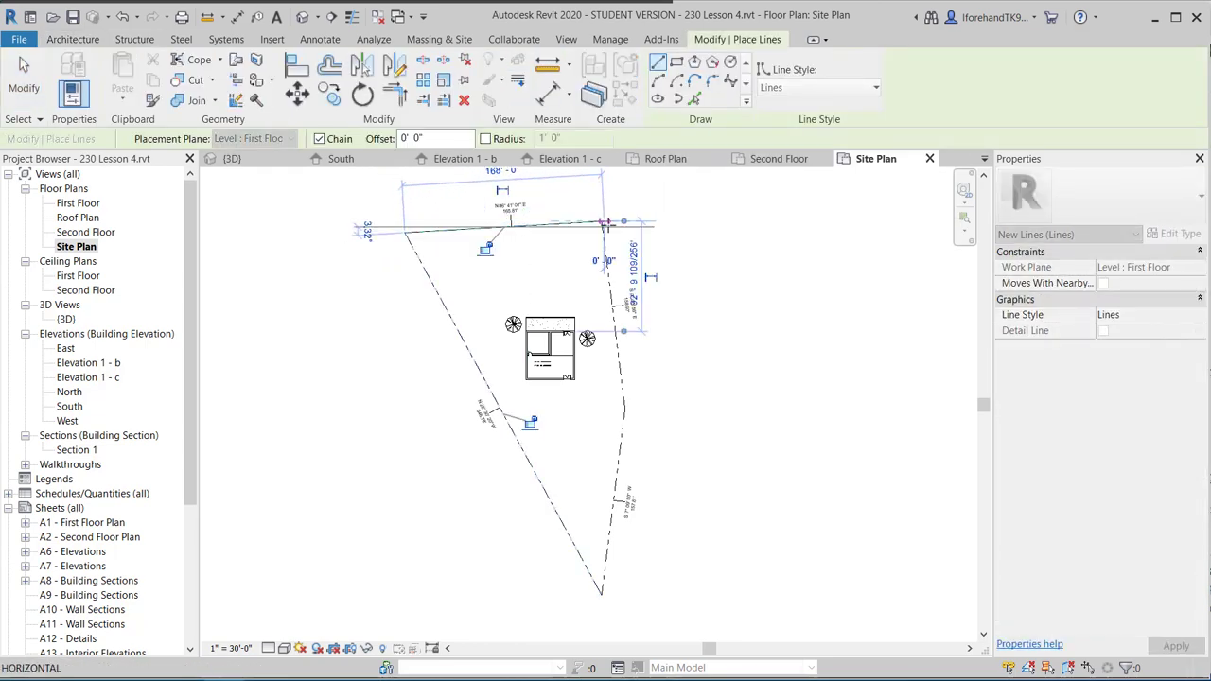
{"action": "left_click", "coordinate": [603, 224]}
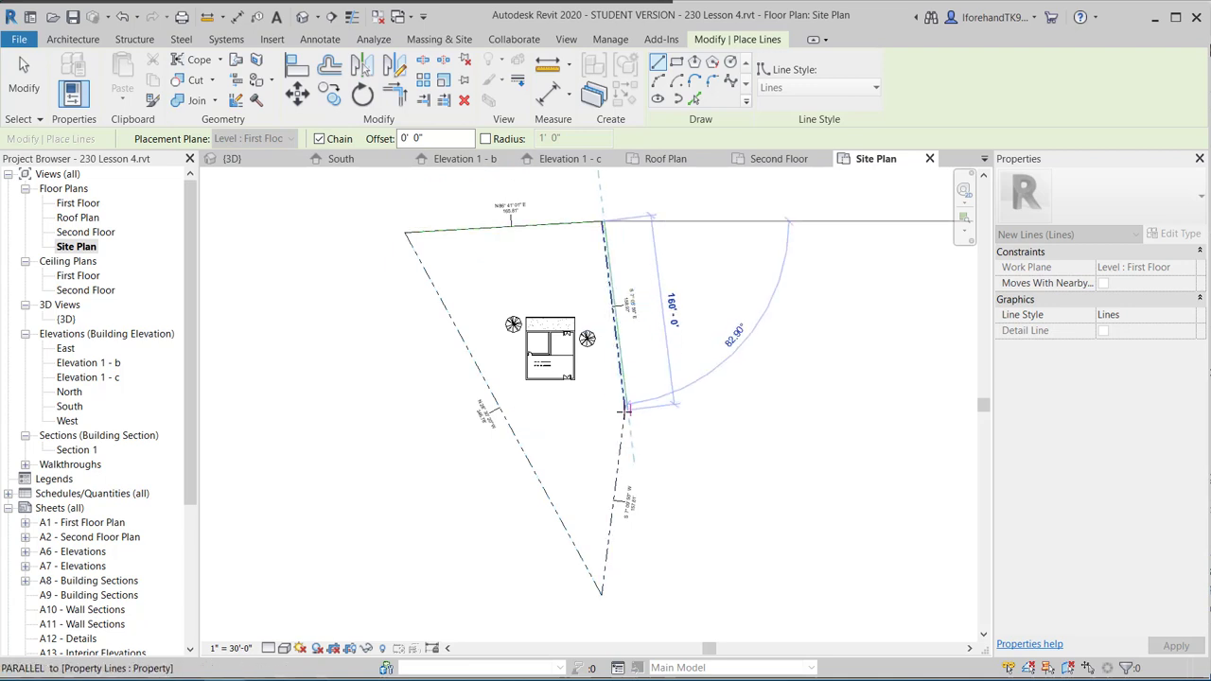
{"action": "scroll", "coordinate": [624, 410], "scroll_direction": "up", "scroll_amount": 3}
{"action": "scroll", "coordinate": [628, 400], "scroll_direction": "down", "scroll_amount": 1}
{"action": "key", "text": "Escape"}
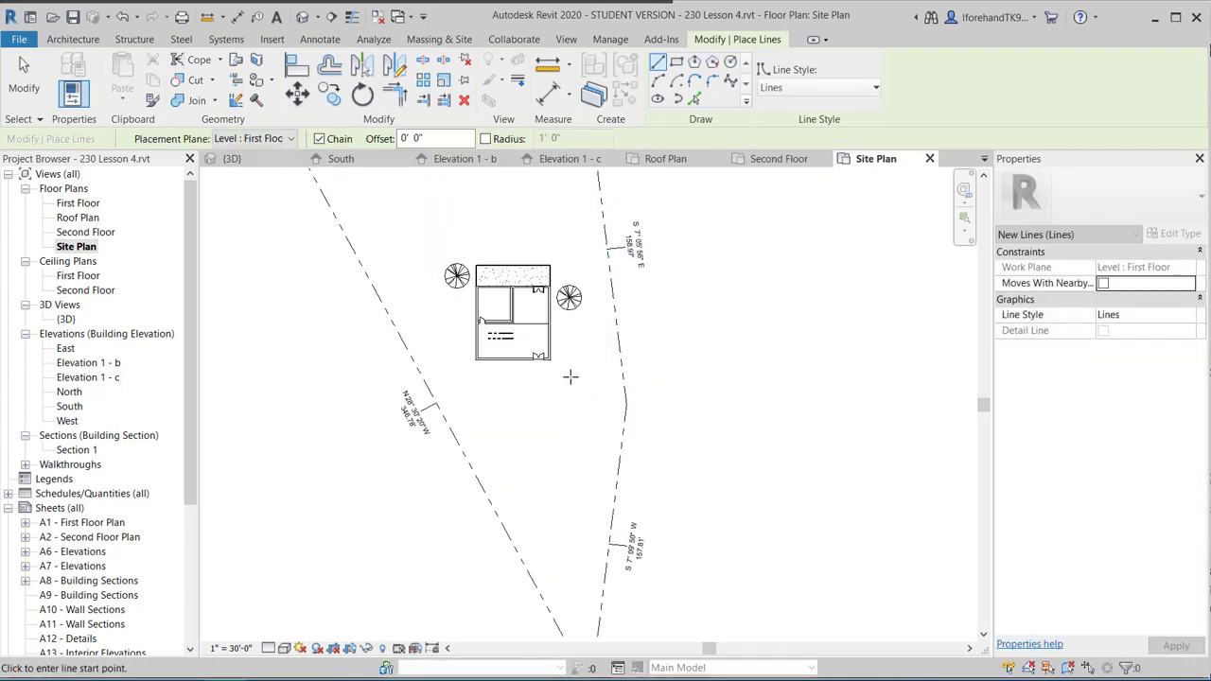
{"action": "scroll", "coordinate": [570, 377], "scroll_direction": "down", "scroll_amount": 2}
{"action": "scroll", "coordinate": [571, 213], "scroll_direction": "up", "scroll_amount": 4}
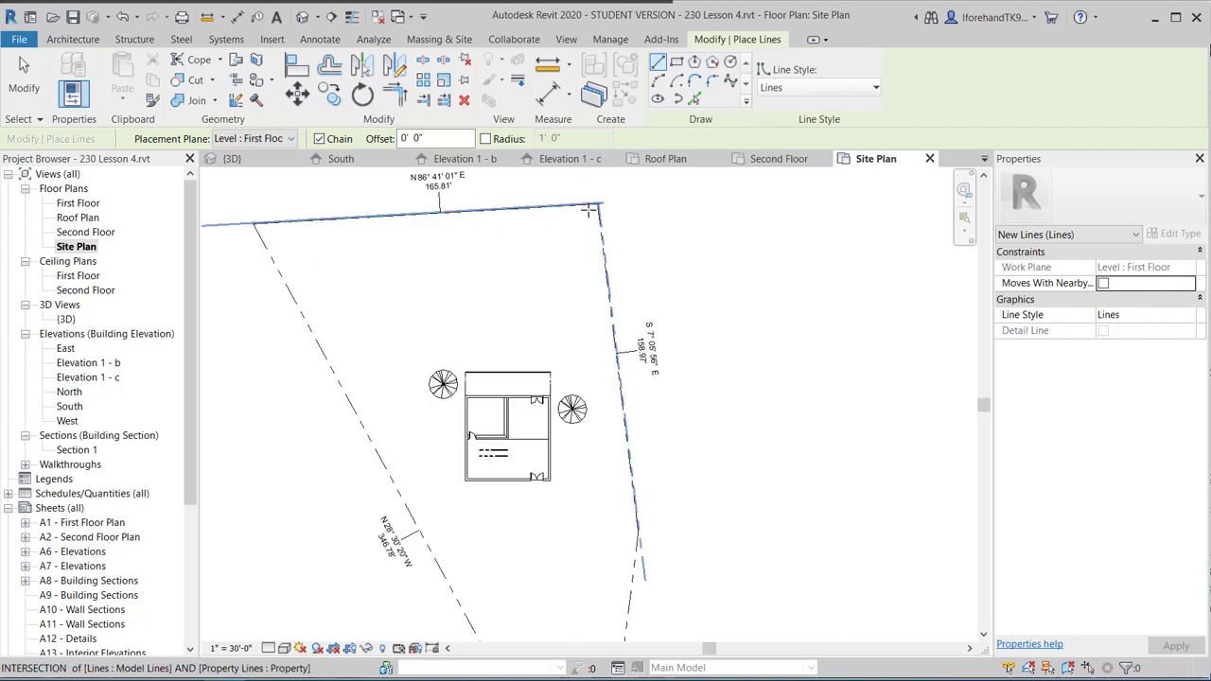
{"action": "scroll", "coordinate": [603, 235], "scroll_direction": "down", "scroll_amount": 4}
{"action": "scroll", "coordinate": [429, 225], "scroll_direction": "up", "scroll_amount": 3}
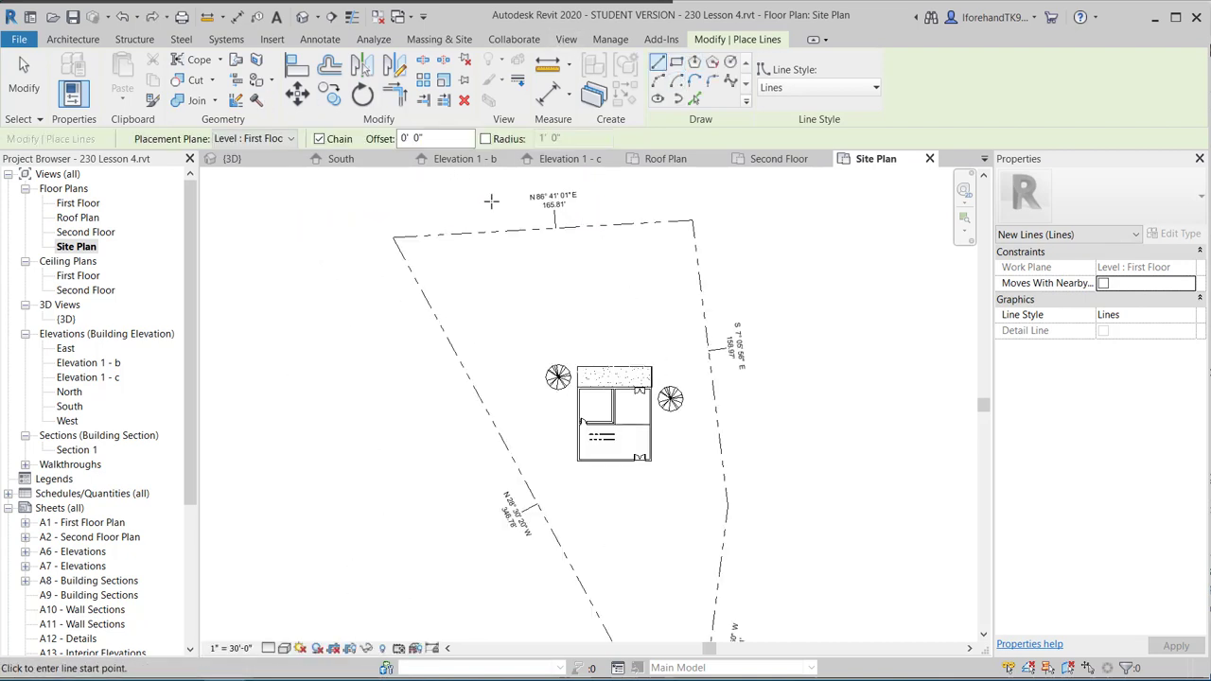
Trace model lines along the top edge and down to the right-side boundary bend.
{"action": "left_click", "coordinate": [394, 236]}
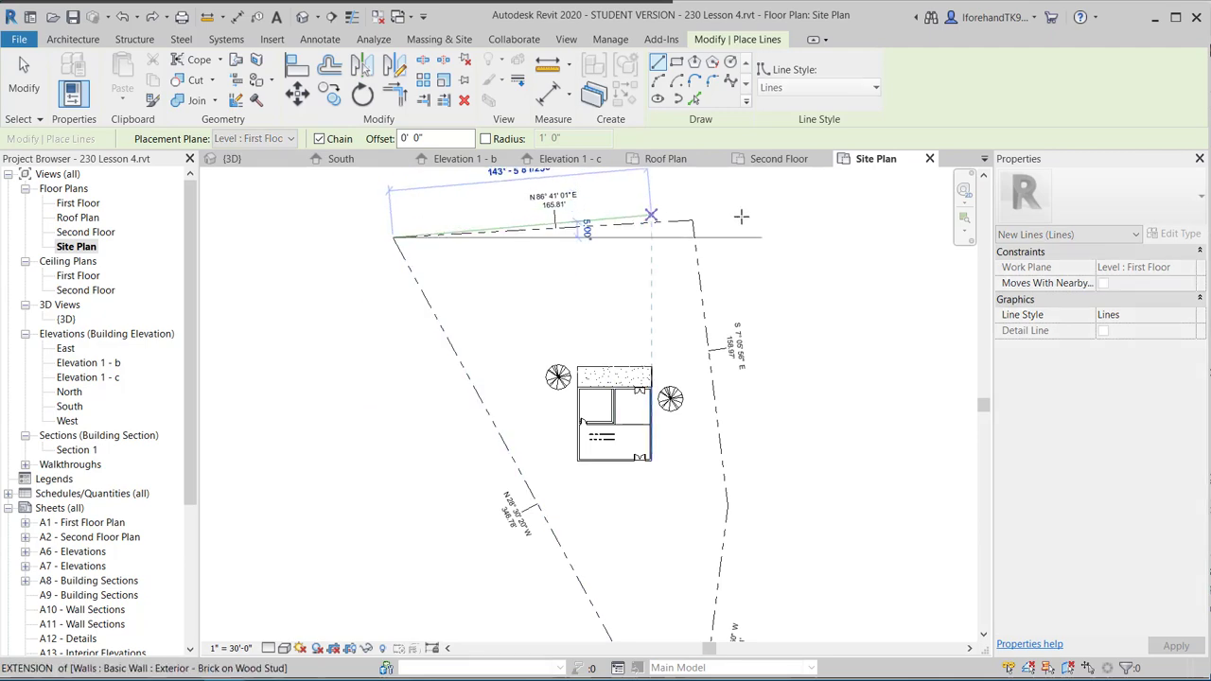
{"action": "scroll", "coordinate": [695, 223], "scroll_direction": "up", "scroll_amount": 3}
{"action": "left_click", "coordinate": [669, 224]}
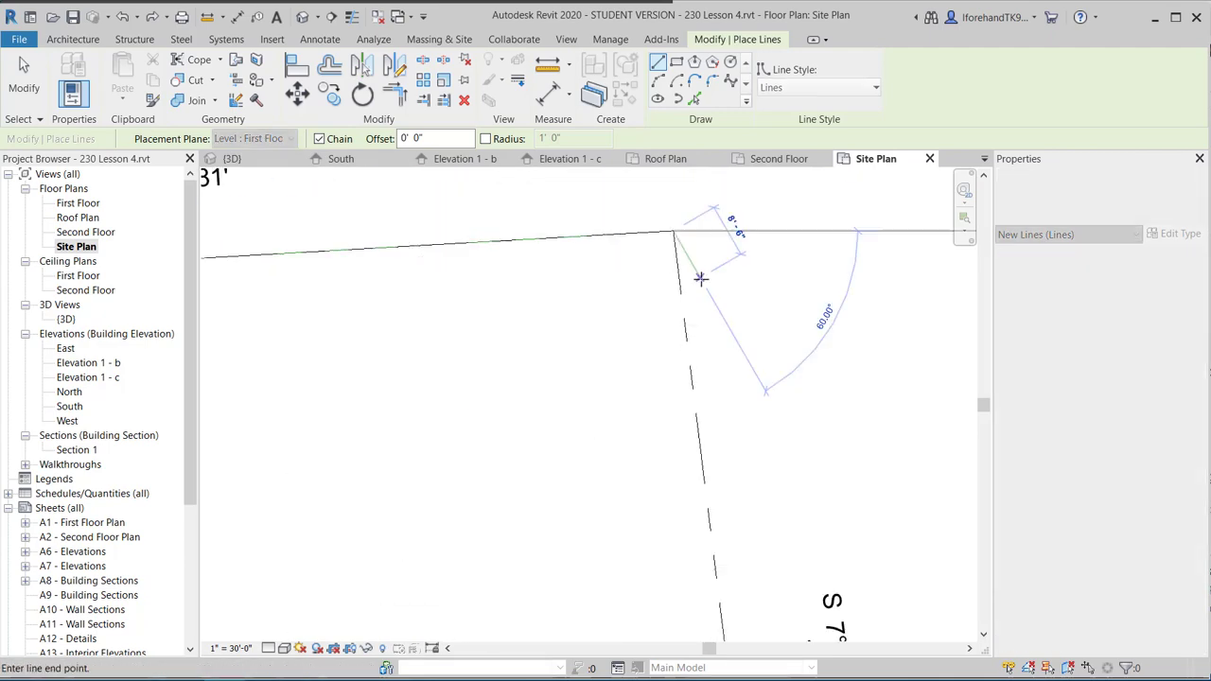
{"action": "scroll", "coordinate": [697, 276], "scroll_direction": "down", "scroll_amount": 4}
{"action": "scroll", "coordinate": [733, 489], "scroll_direction": "up", "scroll_amount": 4}
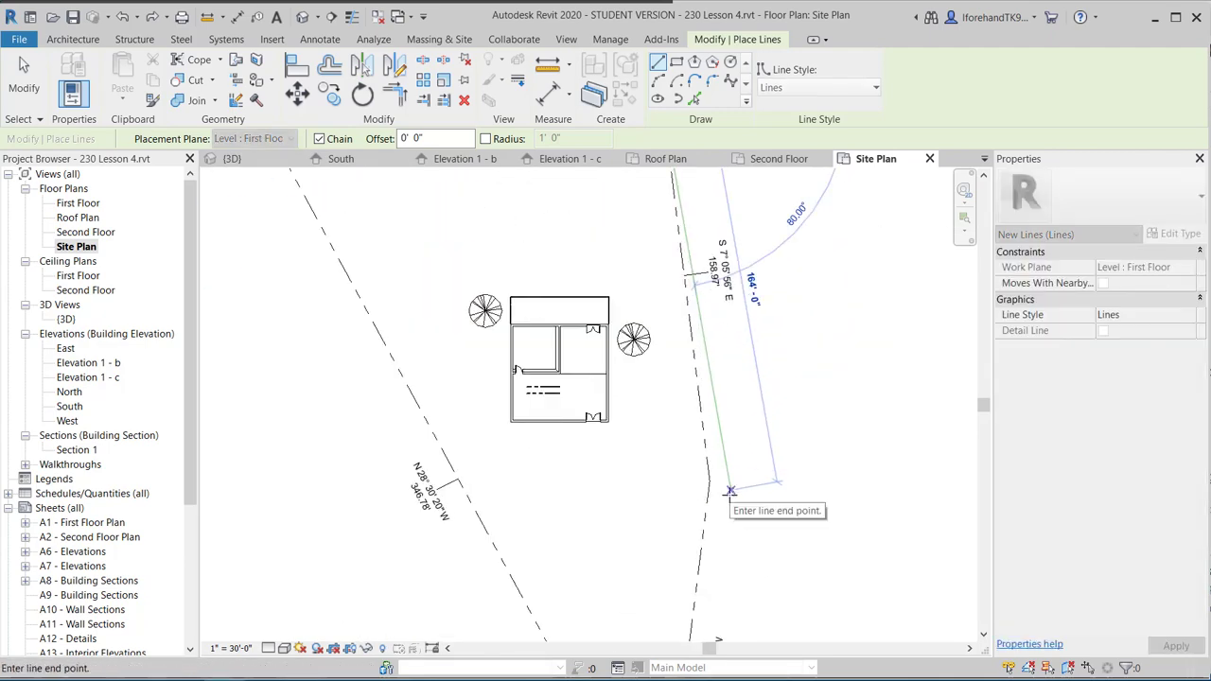
{"action": "left_click", "coordinate": [693, 470]}
Continue the lines to the bottom corner, close the loop at the top-left, and fit the view.
{"action": "scroll", "coordinate": [694, 470], "scroll_direction": "down", "scroll_amount": 5}
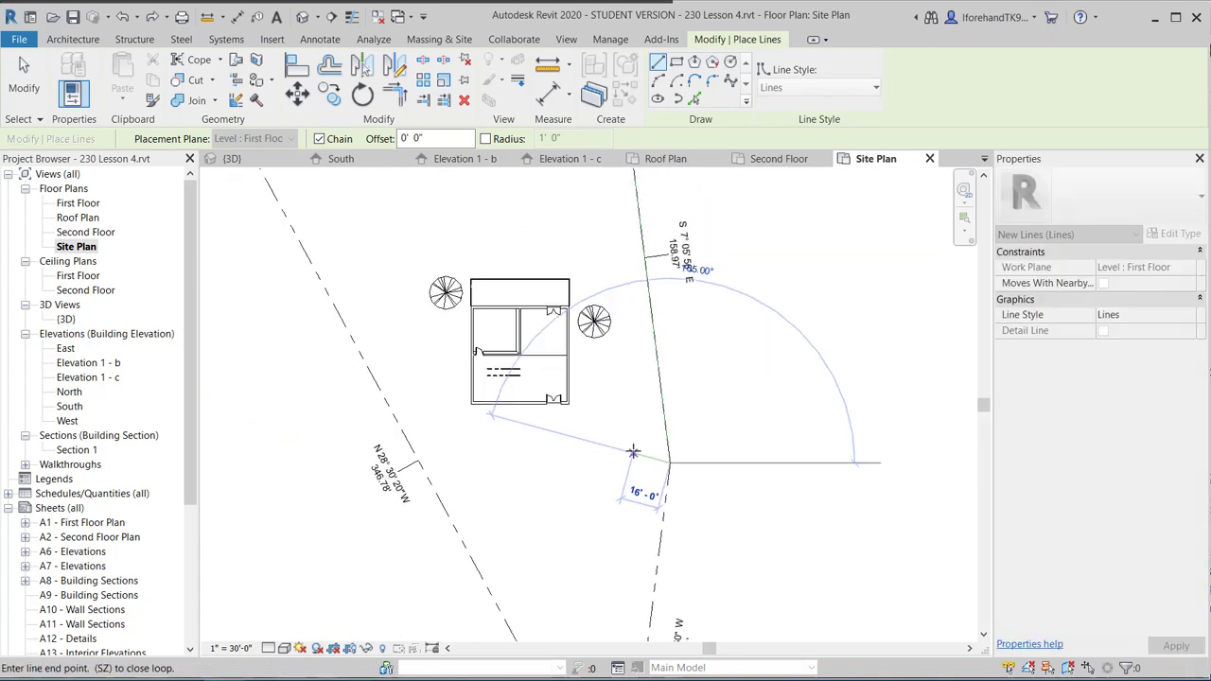
{"action": "middle_click_drag", "start_coordinate": [636, 435], "coordinate": [652, 277]}
{"action": "scroll", "coordinate": [652, 276], "scroll_direction": "down", "scroll_amount": 1}
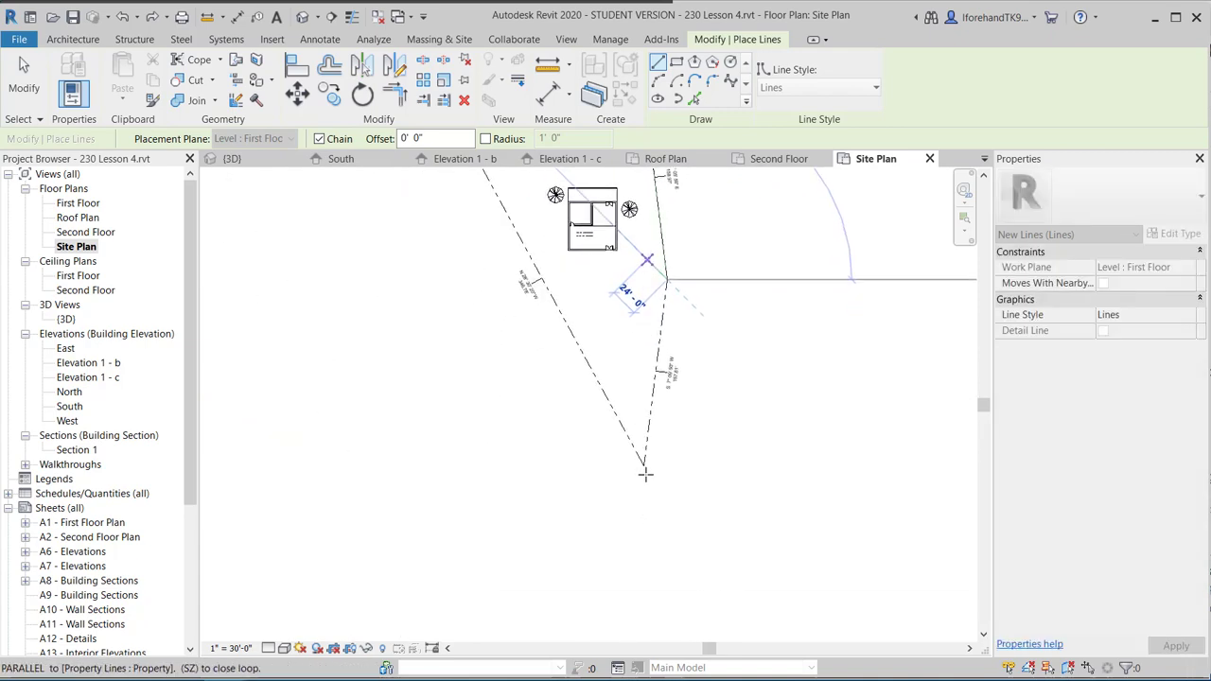
{"action": "left_click", "coordinate": [636, 449]}
{"action": "scroll", "coordinate": [588, 357], "scroll_direction": "down", "scroll_amount": 1}
{"action": "middle_click_drag", "start_coordinate": [595, 363], "coordinate": [702, 486]}
{"action": "scroll", "coordinate": [601, 309], "scroll_direction": "up", "scroll_amount": 6}
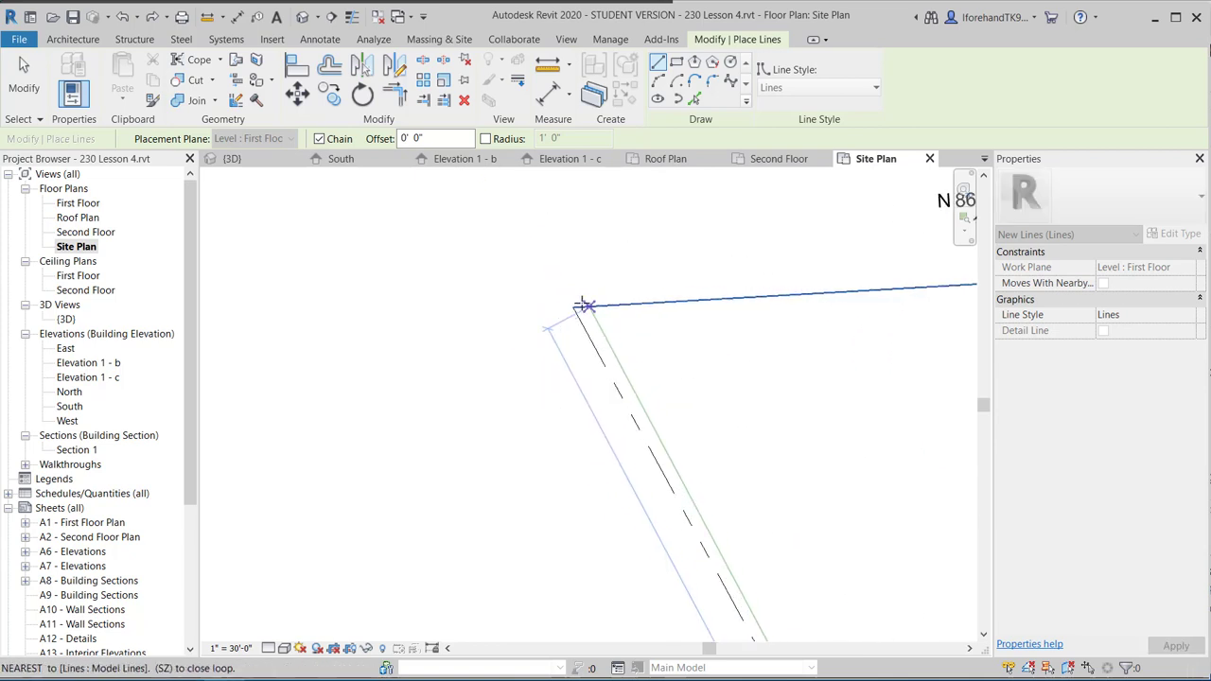
{"action": "left_click", "coordinate": [591, 303]}
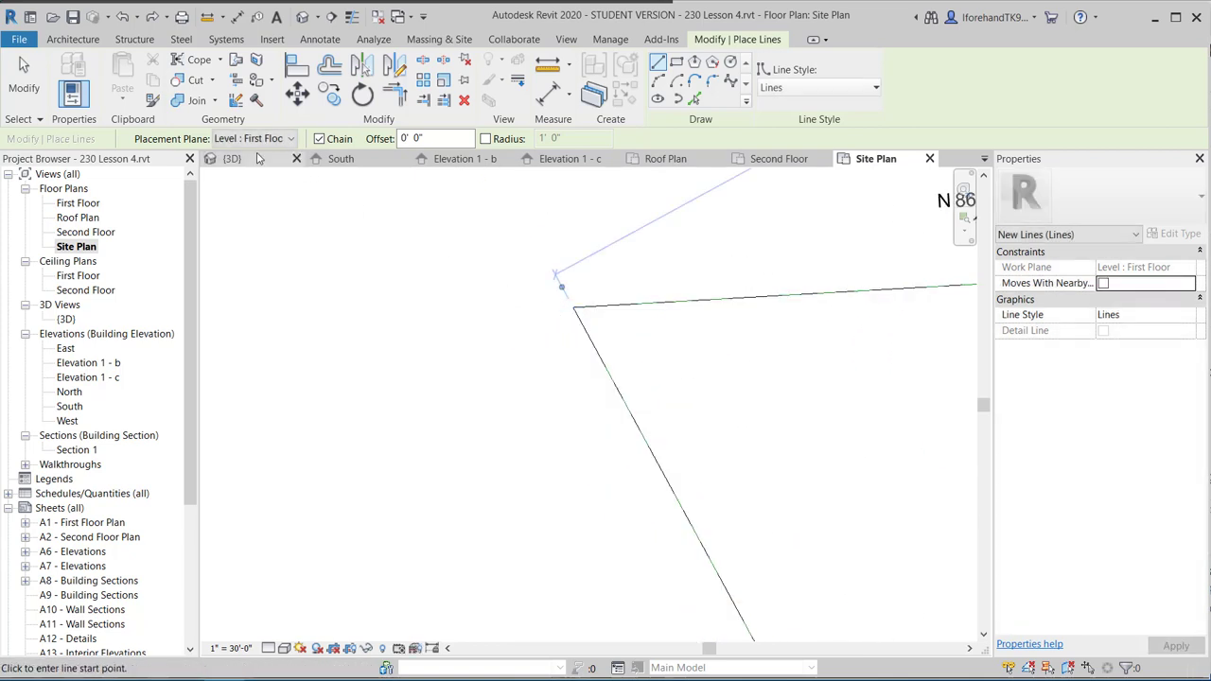
{"action": "key", "text": "Escape"}
{"action": "scroll", "coordinate": [533, 292], "scroll_direction": "down", "scroll_amount": 3}
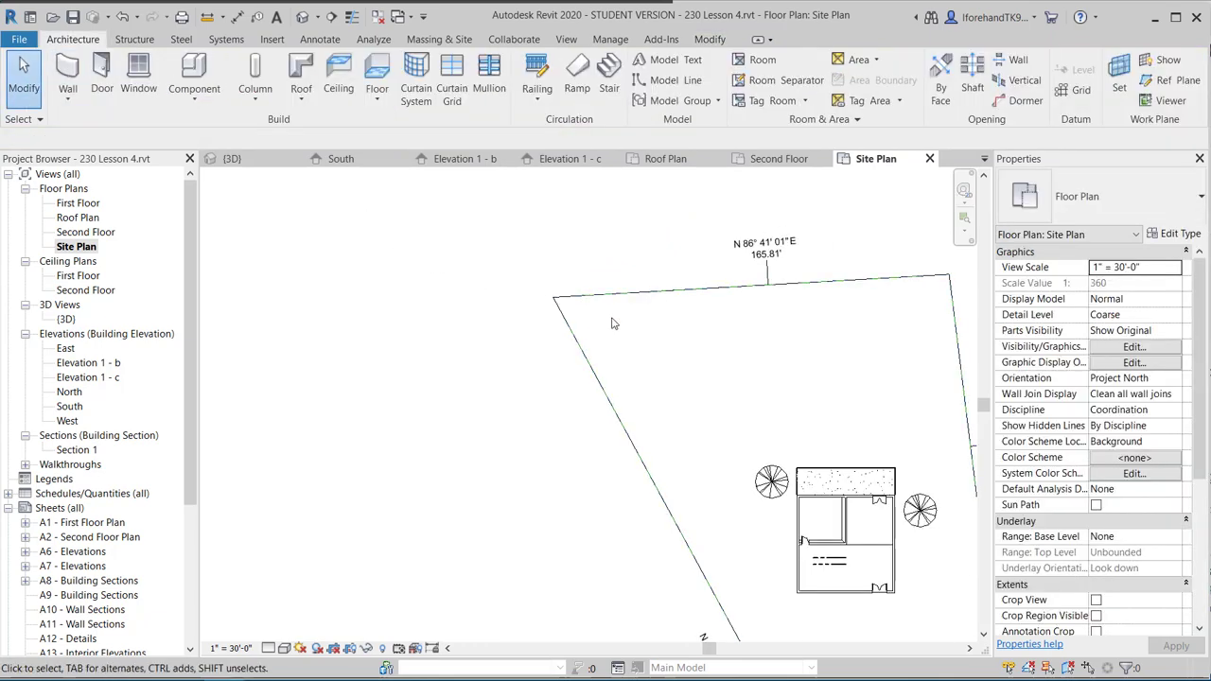
{"action": "scroll", "coordinate": [613, 319], "scroll_direction": "down", "scroll_amount": 2}
{"action": "middle_click_drag", "start_coordinate": [643, 338], "coordinate": [483, 264]}
{"action": "middle_click", "coordinate": [481, 237]}
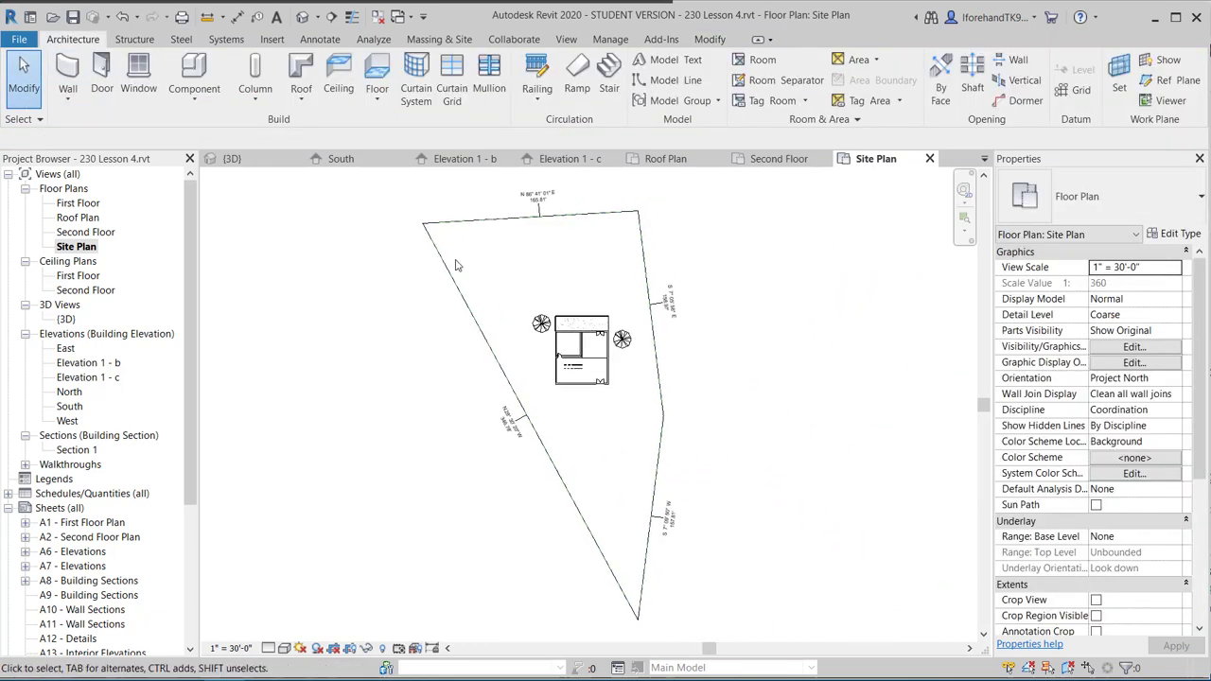
Select the whole chain of four traced boundary lines.
{"action": "left_click", "coordinate": [446, 265]}
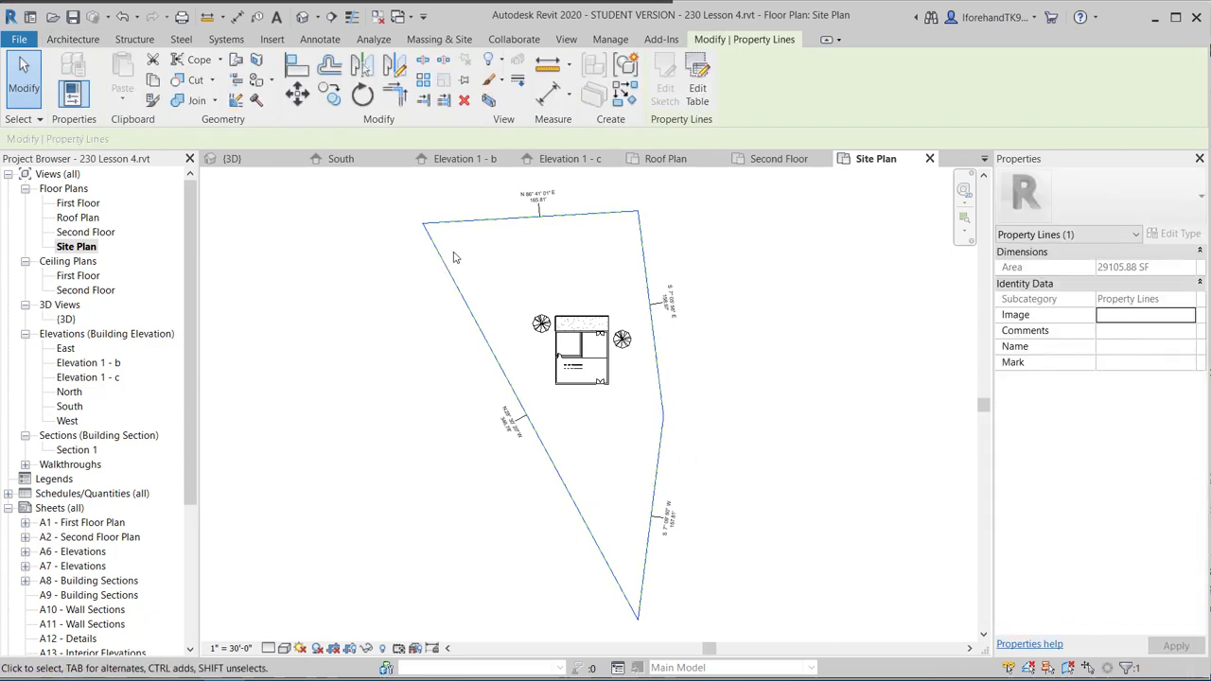
{"action": "left_click", "coordinate": [328, 228]}
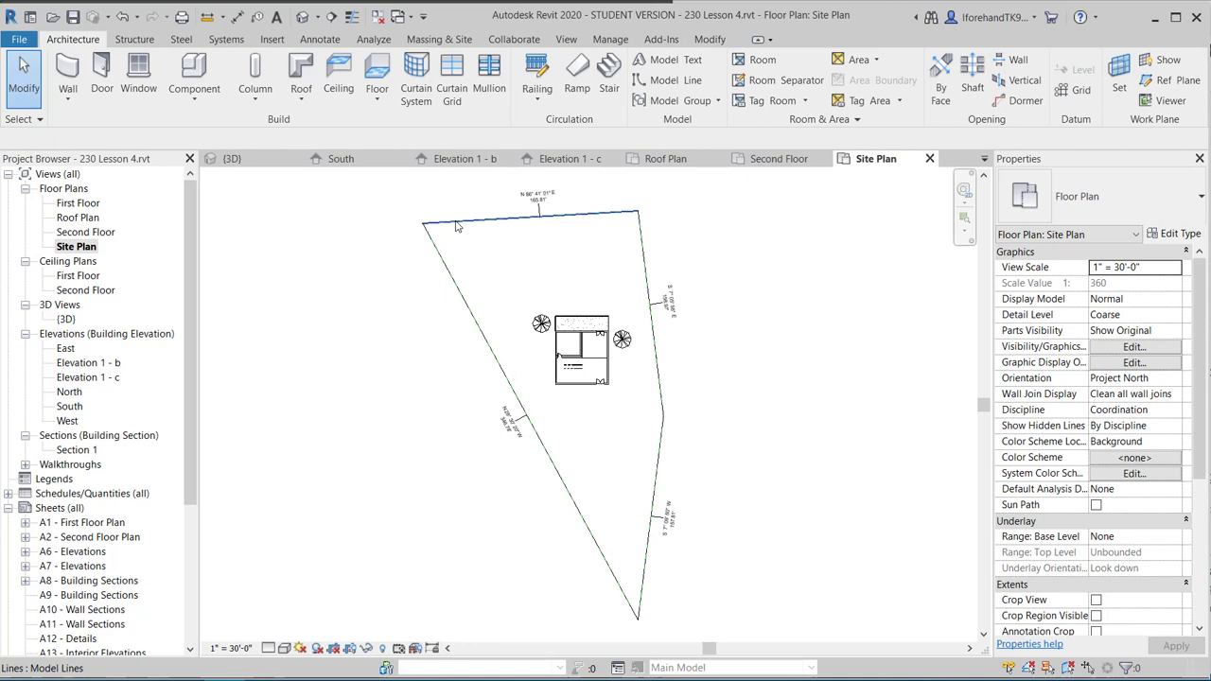
{"action": "key", "text": "Tab"}
{"action": "left_click", "coordinate": [456, 226]}
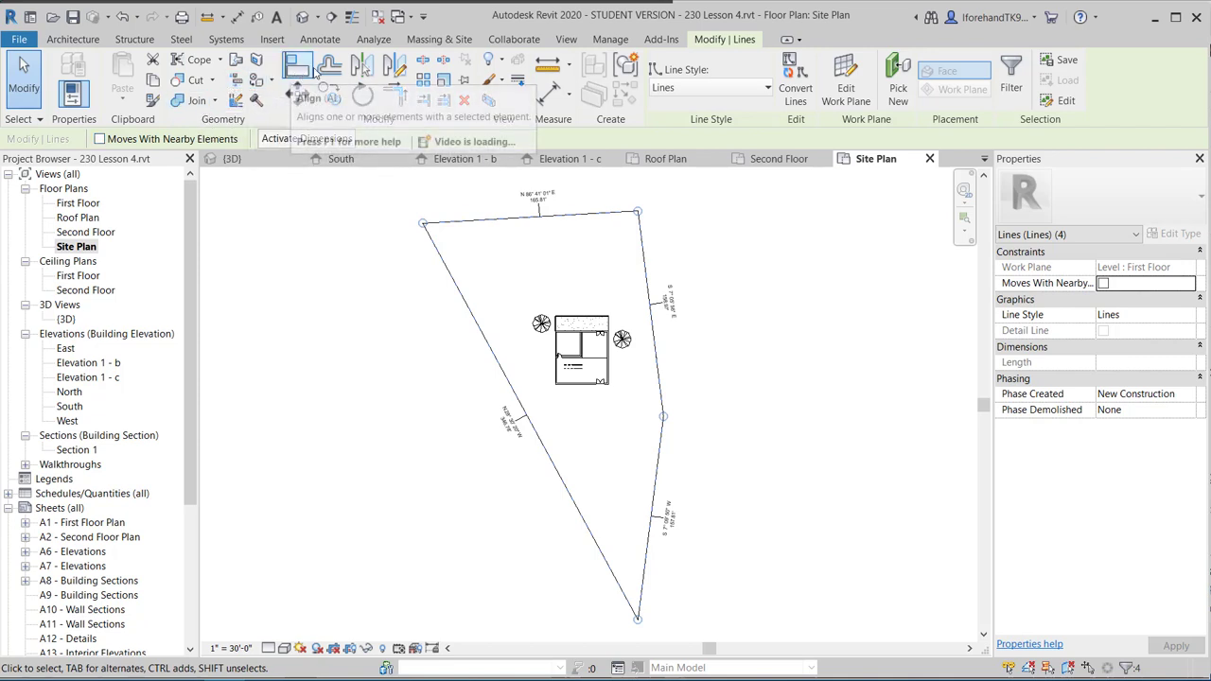
Offset the line chain 20' 0" inward to form the setback loop.
{"action": "left_click", "coordinate": [324, 68]}
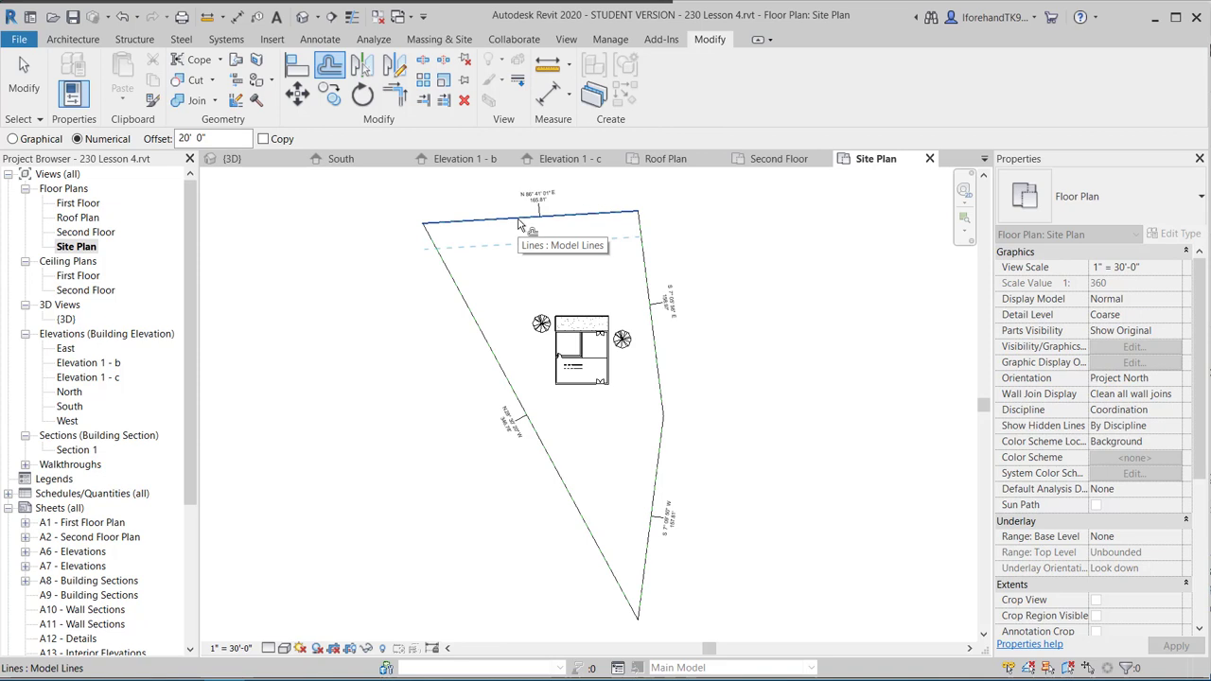
{"action": "key", "text": "Tab"}
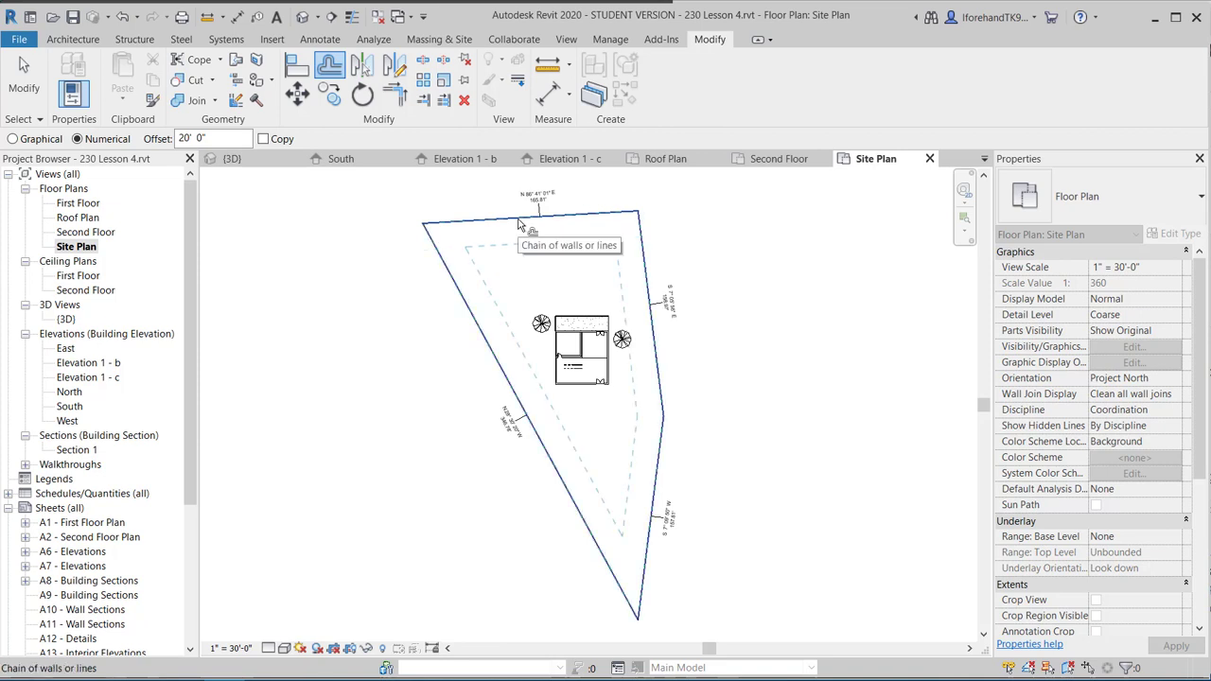
{"action": "left_click", "coordinate": [518, 224]}
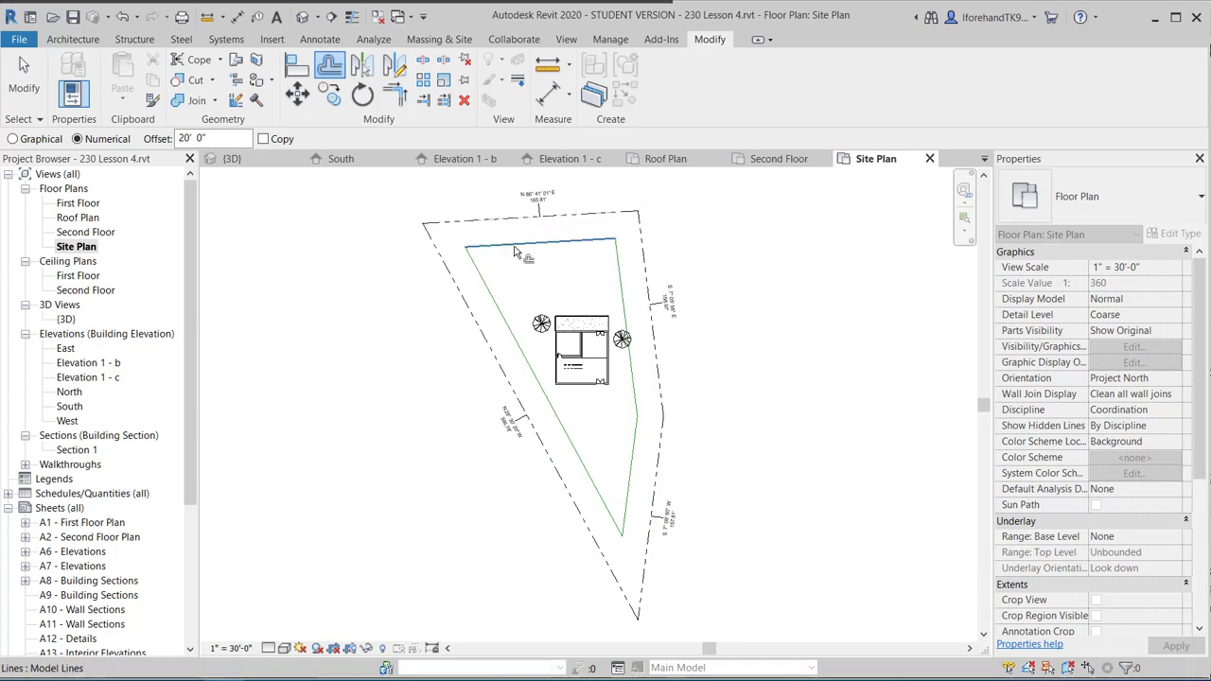
{"action": "left_click", "coordinate": [23, 76]}
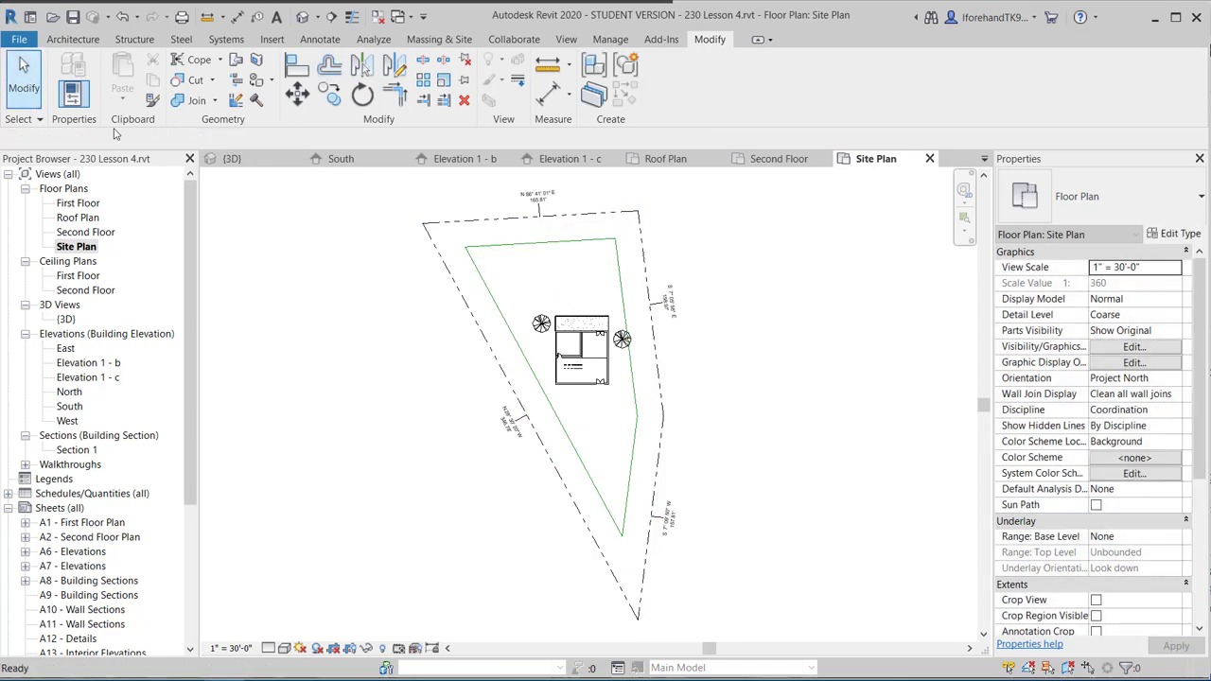
{"action": "left_click", "coordinate": [475, 276]}
Select all four lines of the inner 20' setback loop and change their line style to Hidden Lines.
{"action": "key", "text": "Tab"}
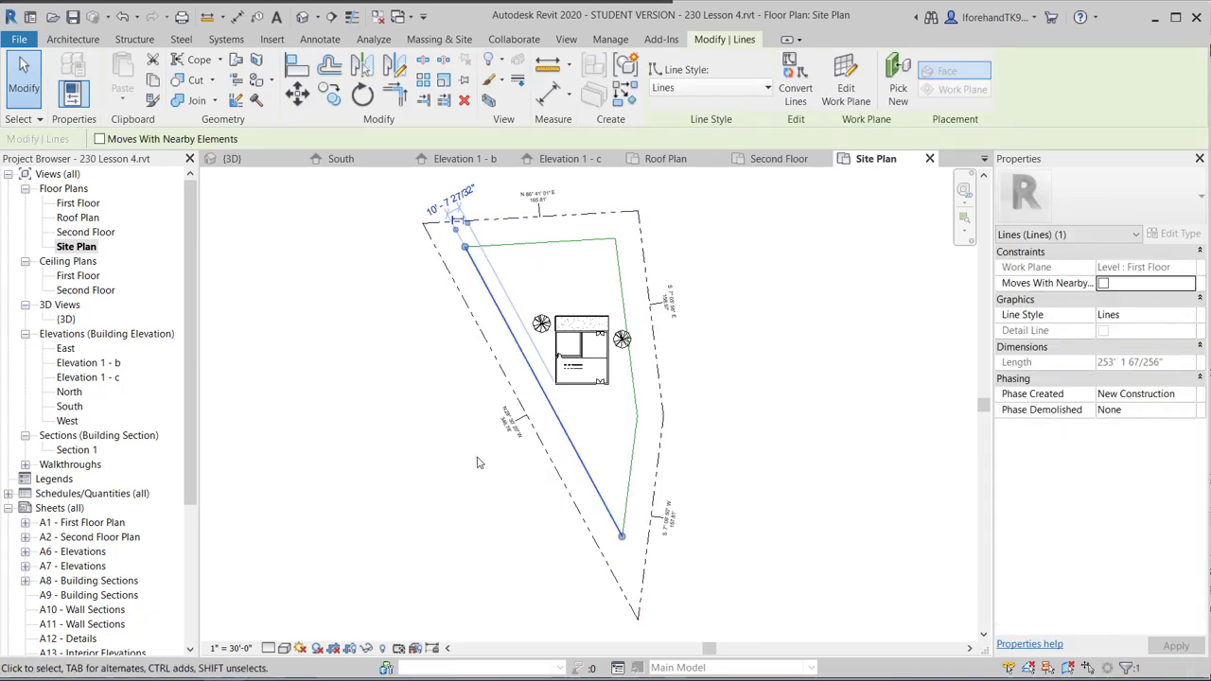
{"action": "key", "text": "Tab"}
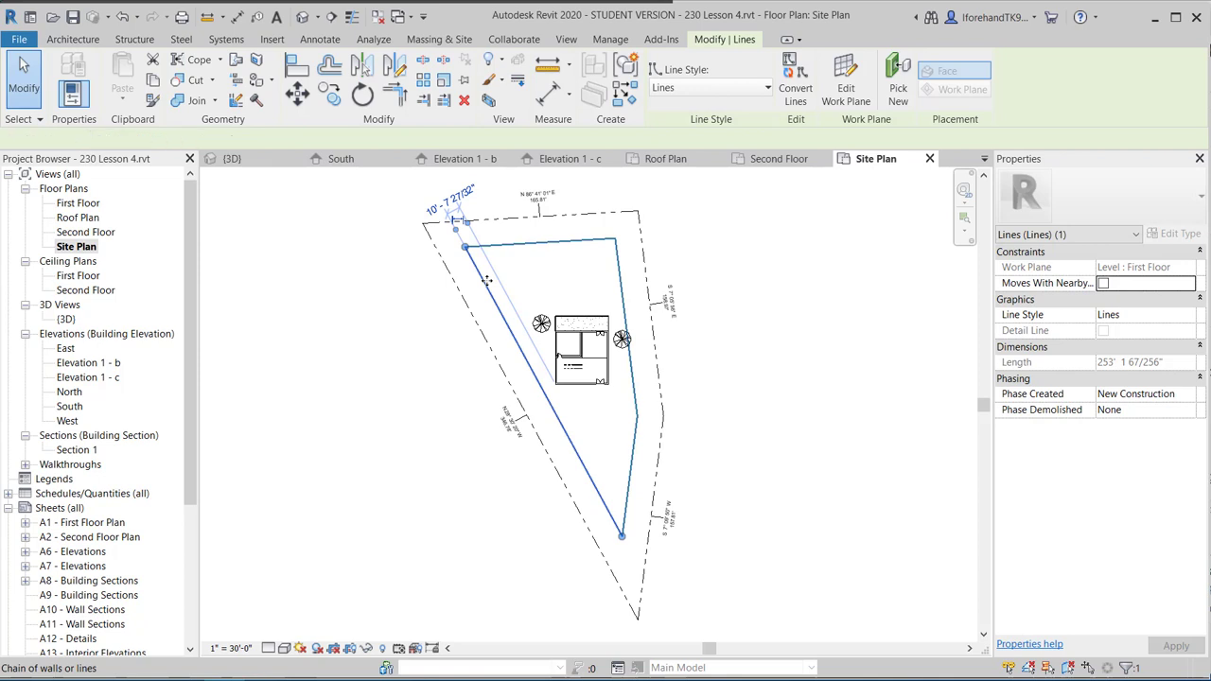
{"action": "left_click", "coordinate": [486, 280]}
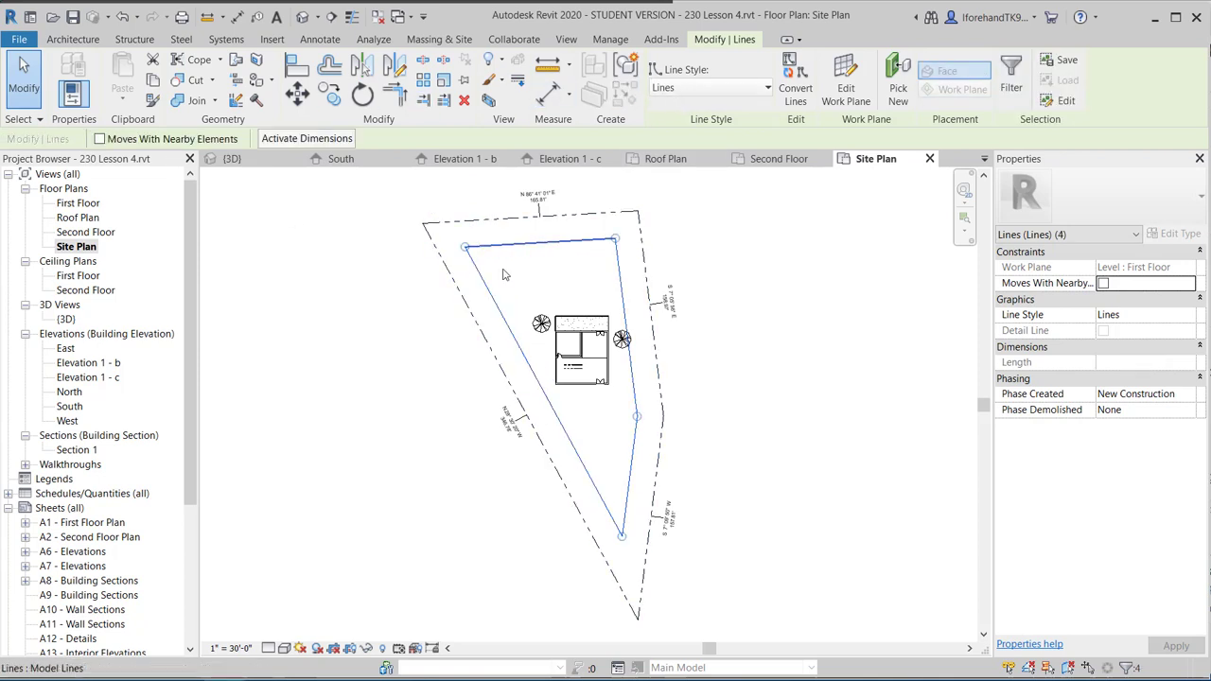
{"action": "left_click", "coordinate": [715, 88]}
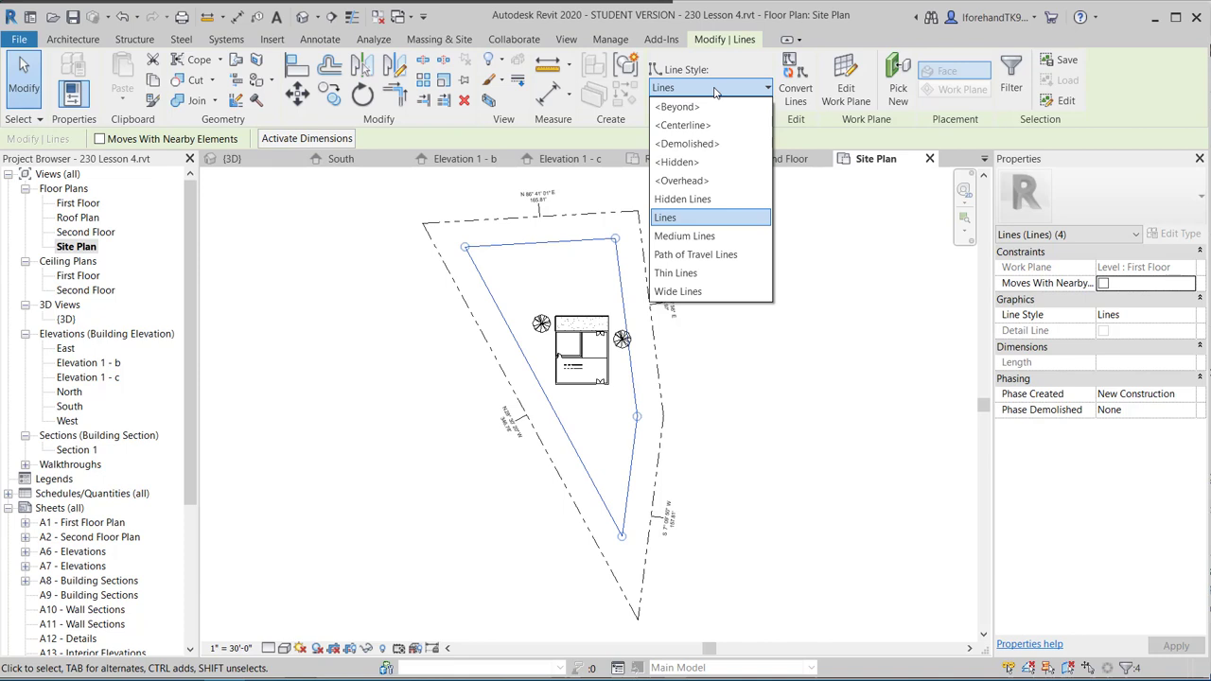
{"action": "left_click", "coordinate": [688, 199]}
{"action": "left_click", "coordinate": [343, 285]}
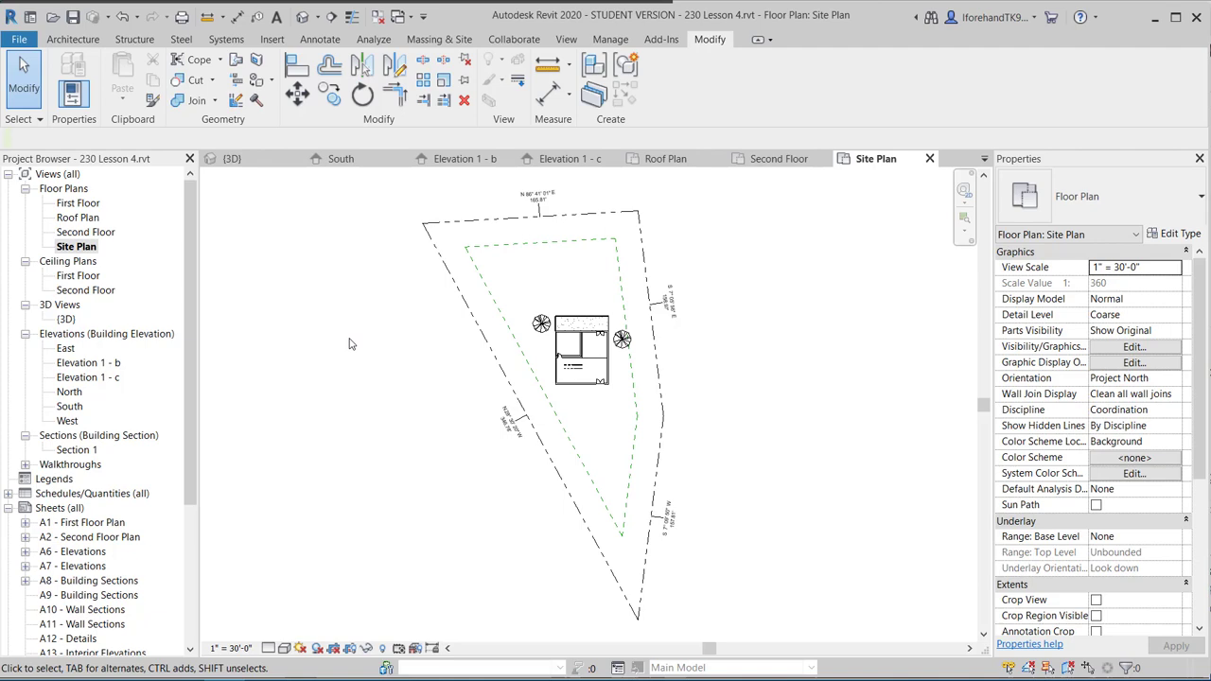
Zoom and pan toward the house, then bring up the Architecture ribbon tools.
{"action": "scroll", "coordinate": [596, 317], "scroll_direction": "up", "scroll_amount": 5}
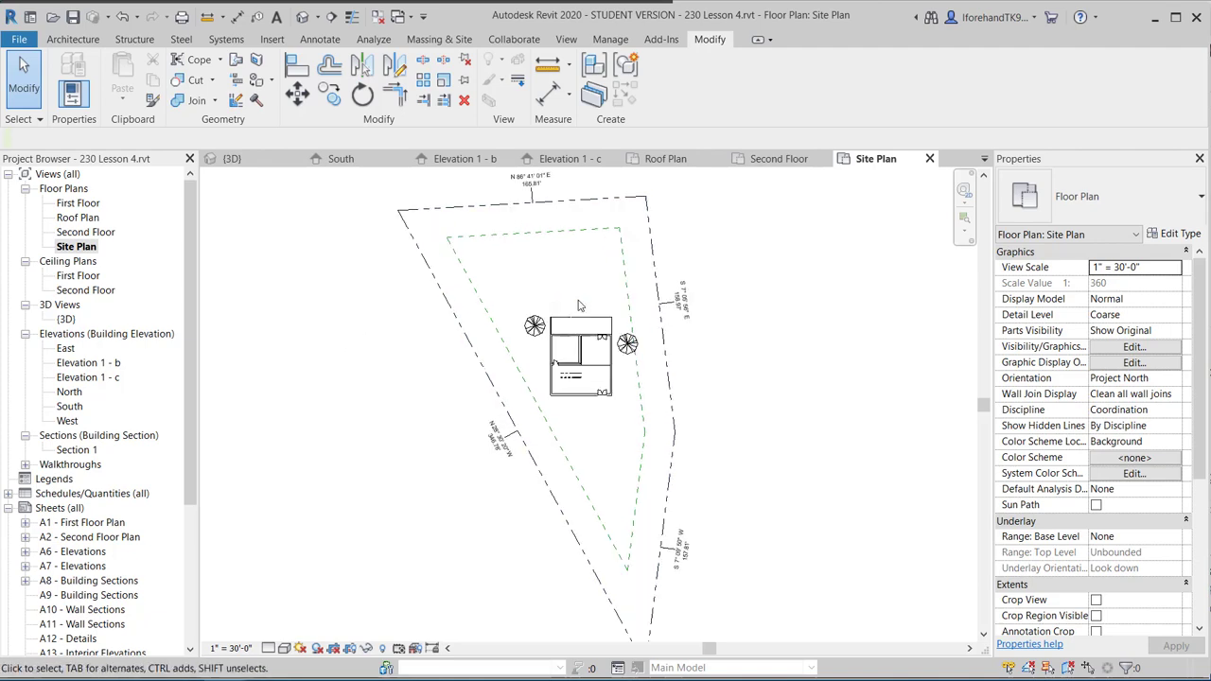
{"action": "scroll", "coordinate": [612, 312], "scroll_direction": "up", "scroll_amount": 5}
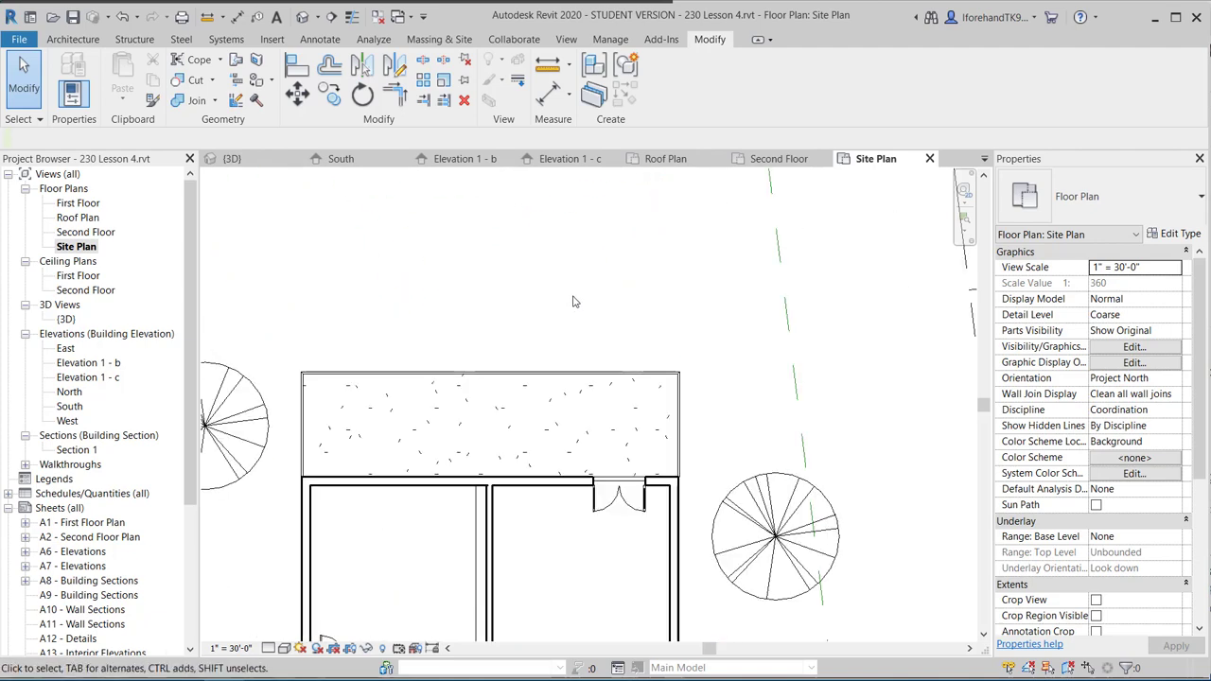
{"action": "mouse_move", "coordinate": [515, 290]}
{"action": "middle_mouse_down"}
{"action": "mouse_move", "coordinate": [505, 316]}
{"action": "mouse_move", "coordinate": [619, 313]}
{"action": "mouse_move", "coordinate": [607, 321]}
{"action": "middle_mouse_up"}
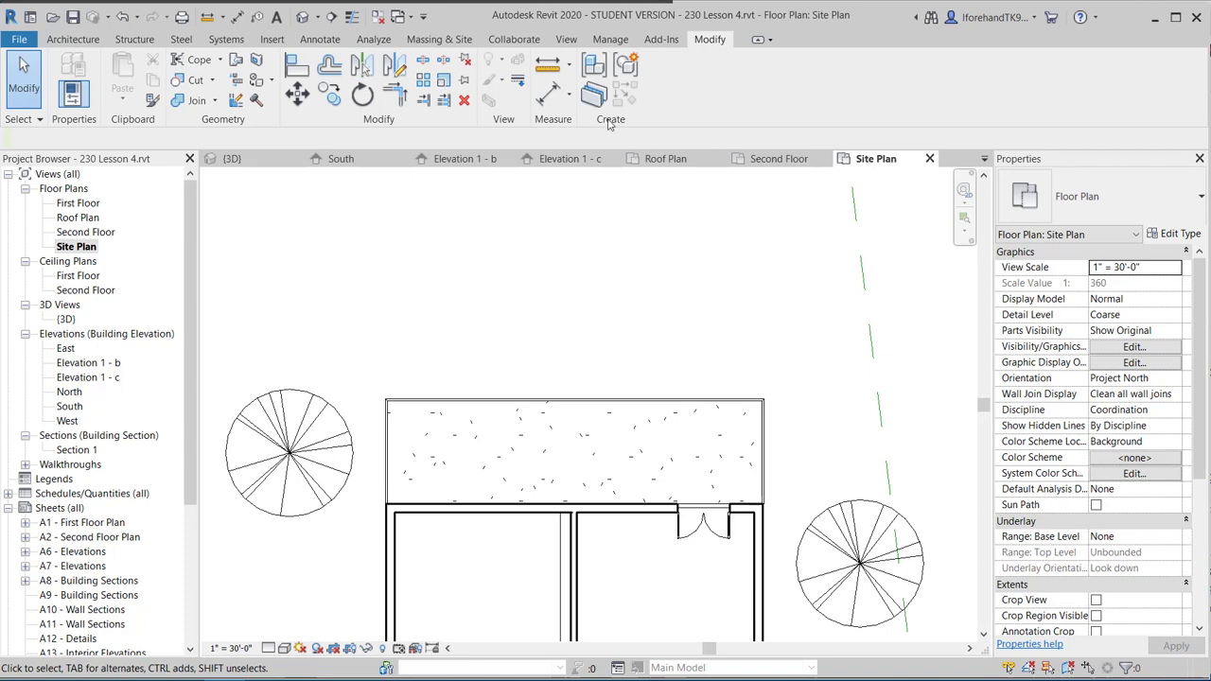
{"action": "left_click", "coordinate": [71, 41]}
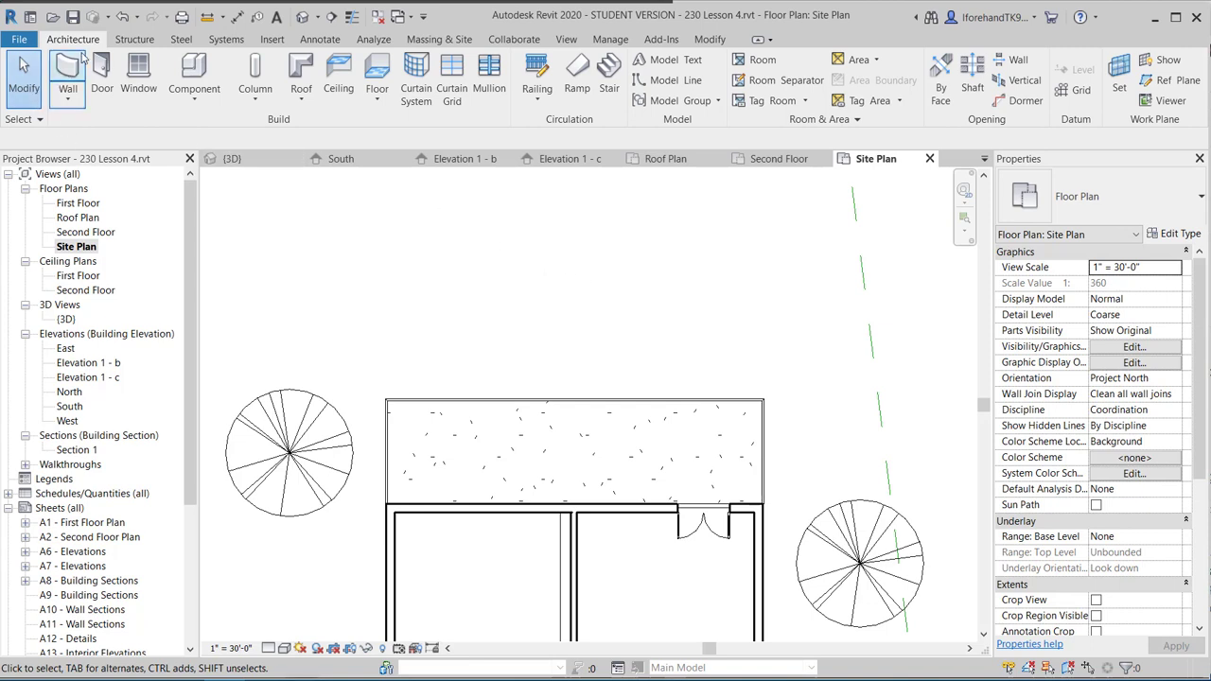
Start a new ramp sketch with Top Level First Floor and Top Offset 2' 0".
{"action": "left_click", "coordinate": [574, 75]}
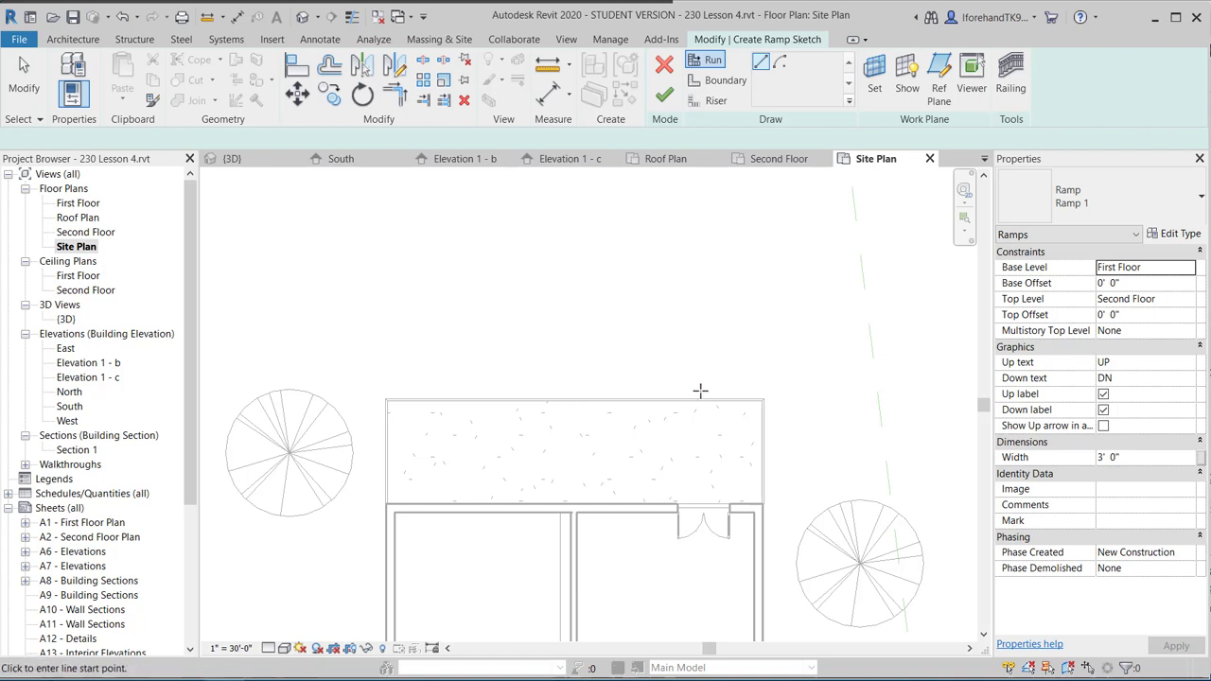
{"action": "left_click", "coordinate": [1107, 305]}
{"action": "left_click", "coordinate": [1186, 299]}
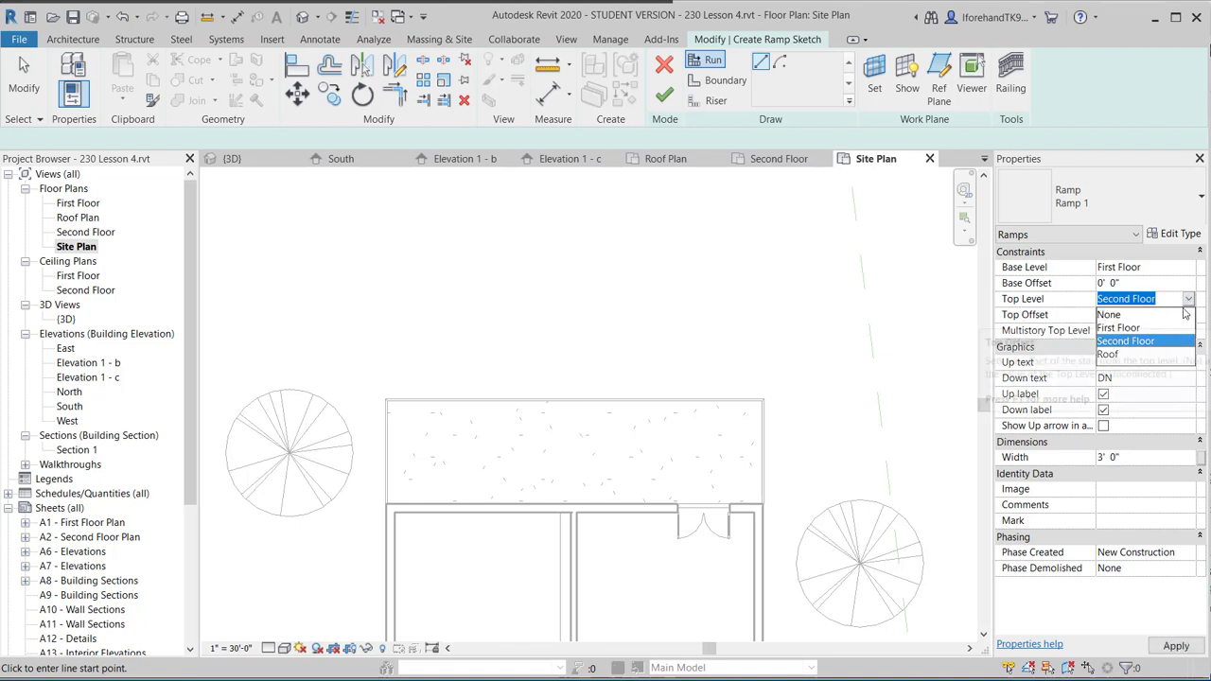
{"action": "left_click", "coordinate": [1138, 328]}
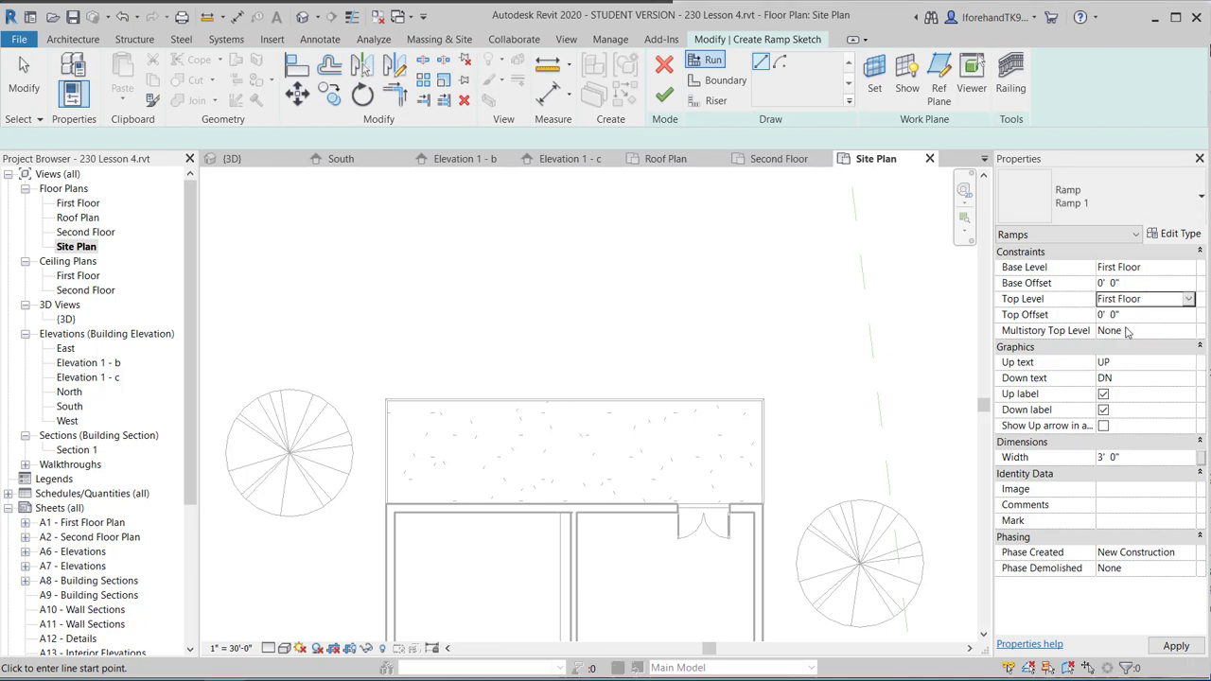
{"action": "left_click", "coordinate": [1102, 316]}
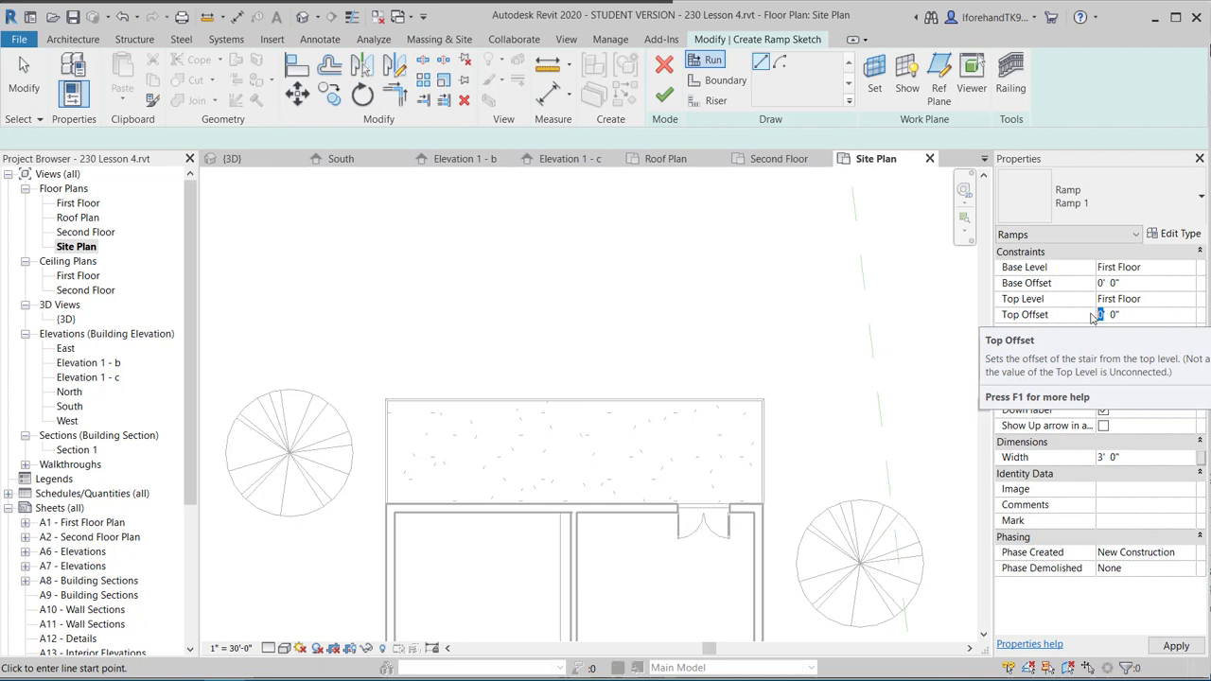
{"action": "type", "text": "2"}
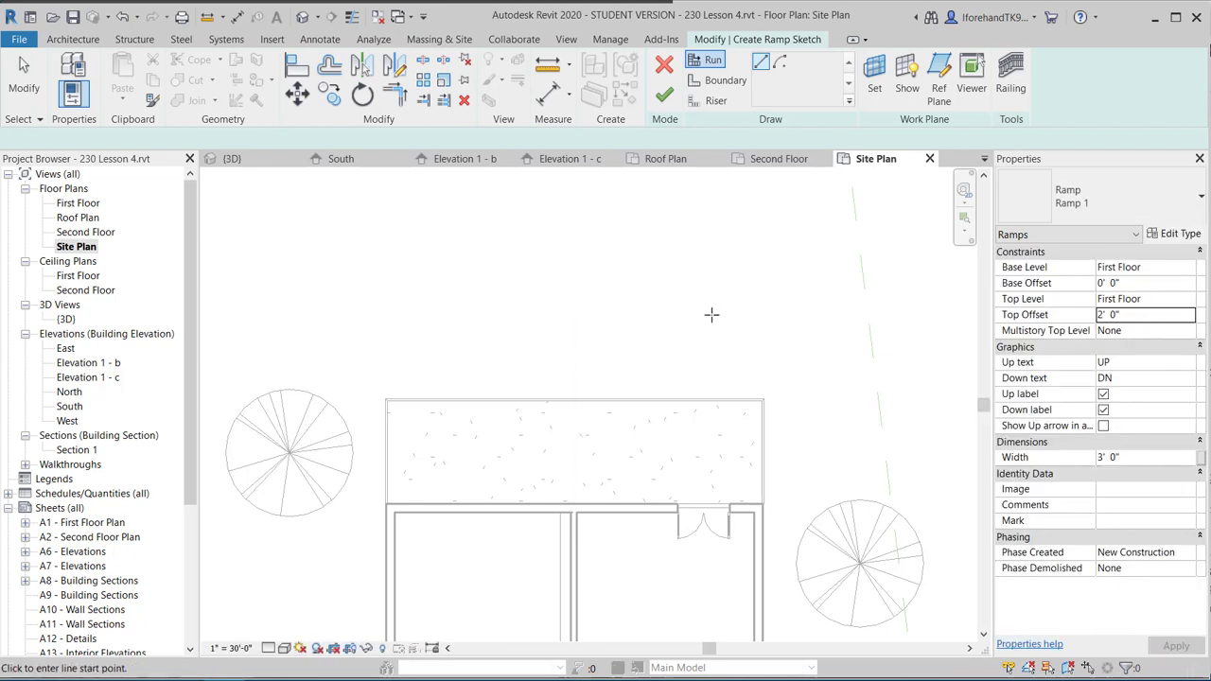
Draw a straight 15'-1" ramp run above the building, then an angled second run joined by a landing.
{"action": "left_click", "coordinate": [712, 314]}
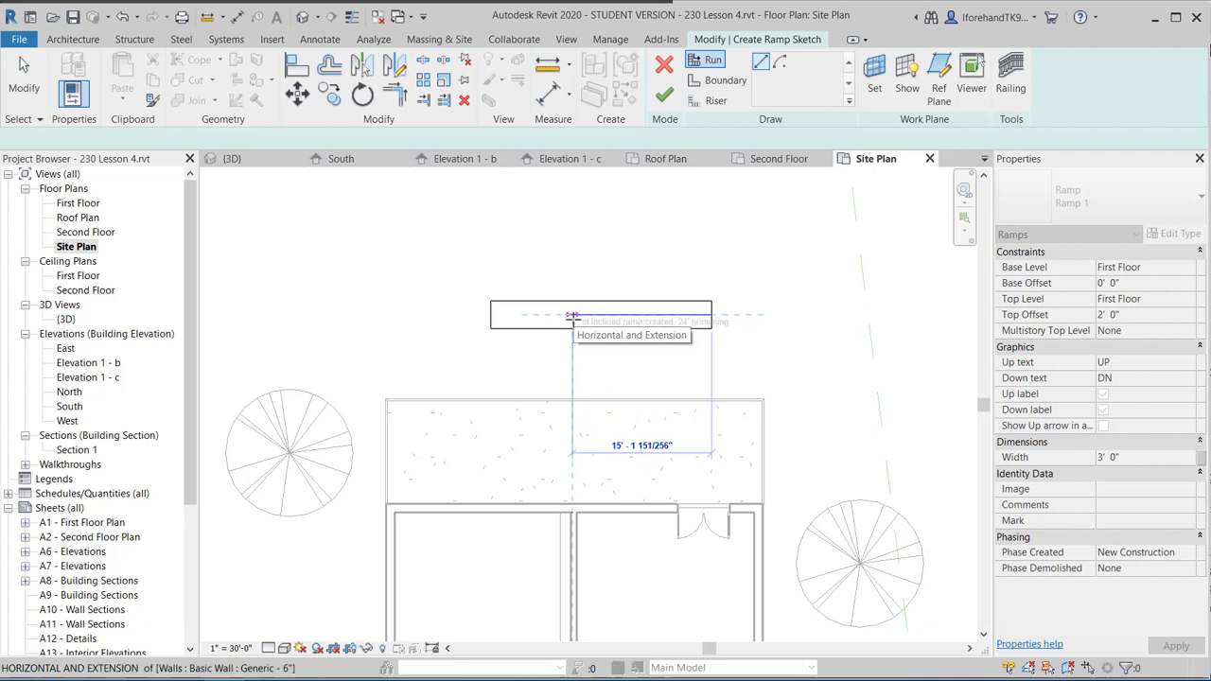
{"action": "left_click", "coordinate": [571, 318]}
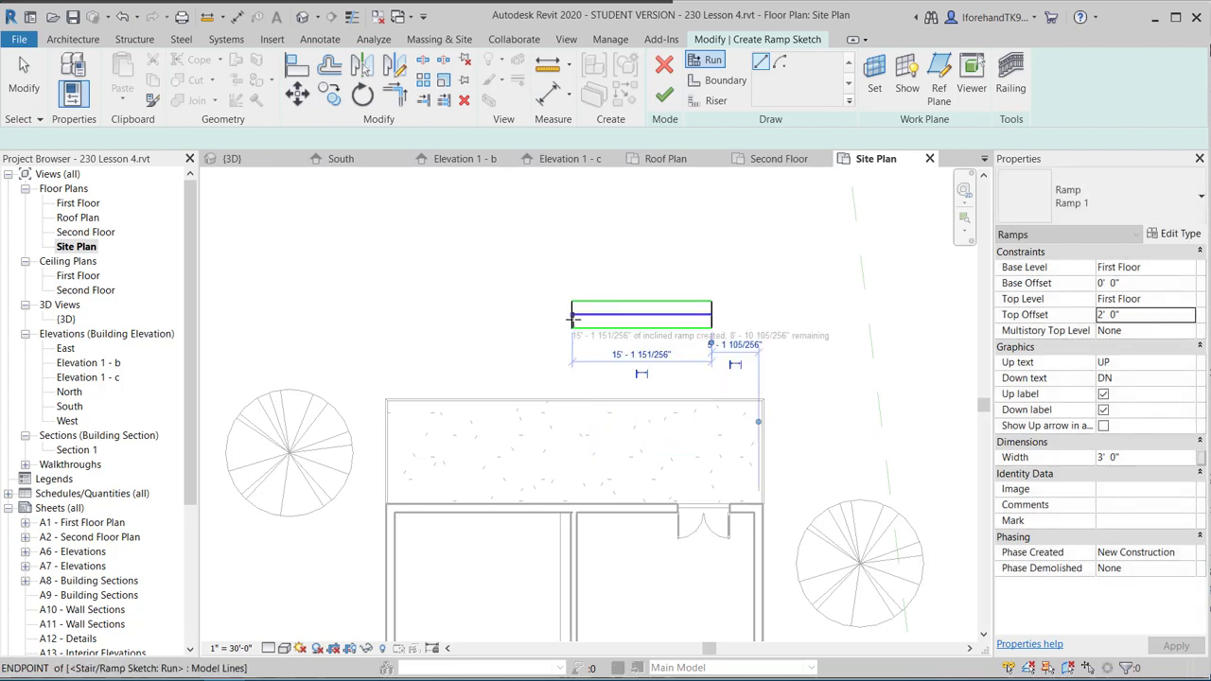
{"action": "left_click", "coordinate": [567, 267]}
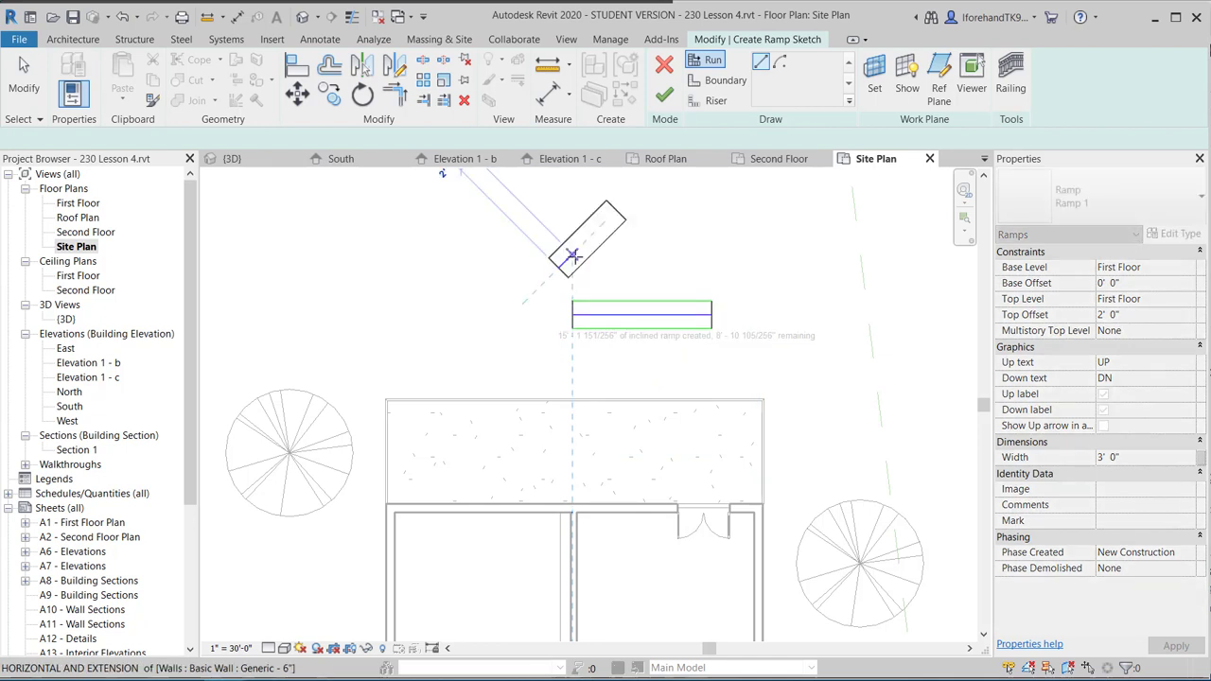
{"action": "left_click", "coordinate": [642, 212]}
{"action": "key", "text": "Escape"}
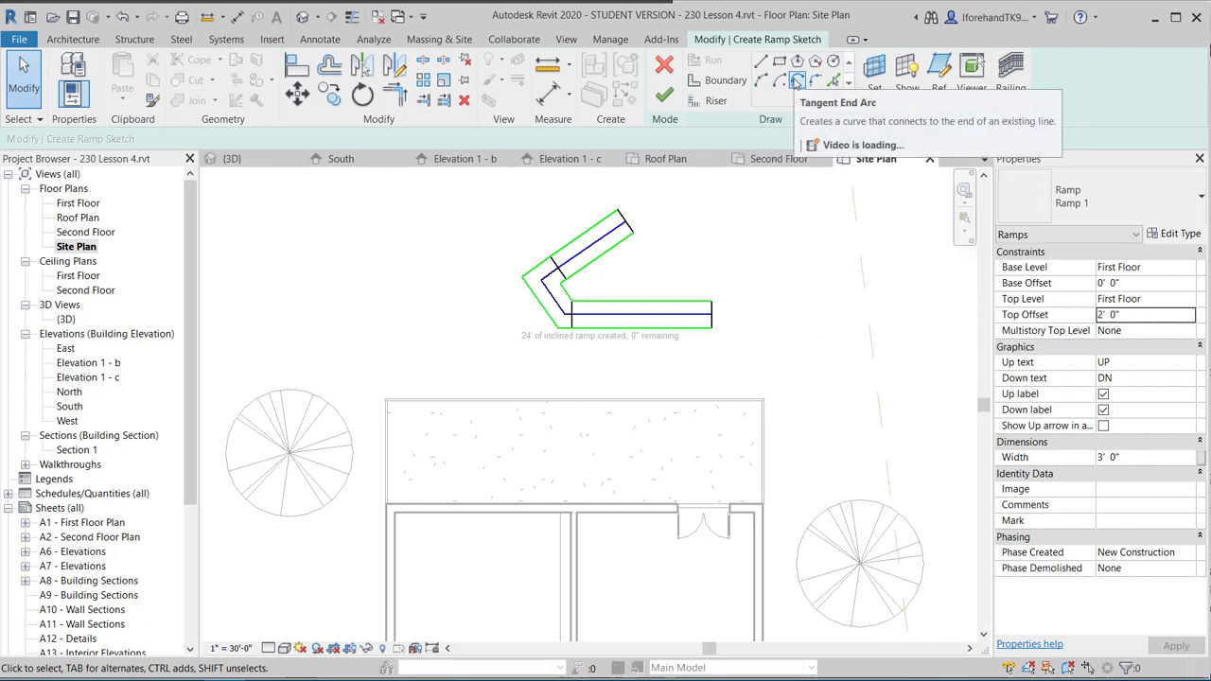
Try a Tangent End Arc ramp boundary from the run's end, then cancel it.
{"action": "left_click", "coordinate": [762, 83]}
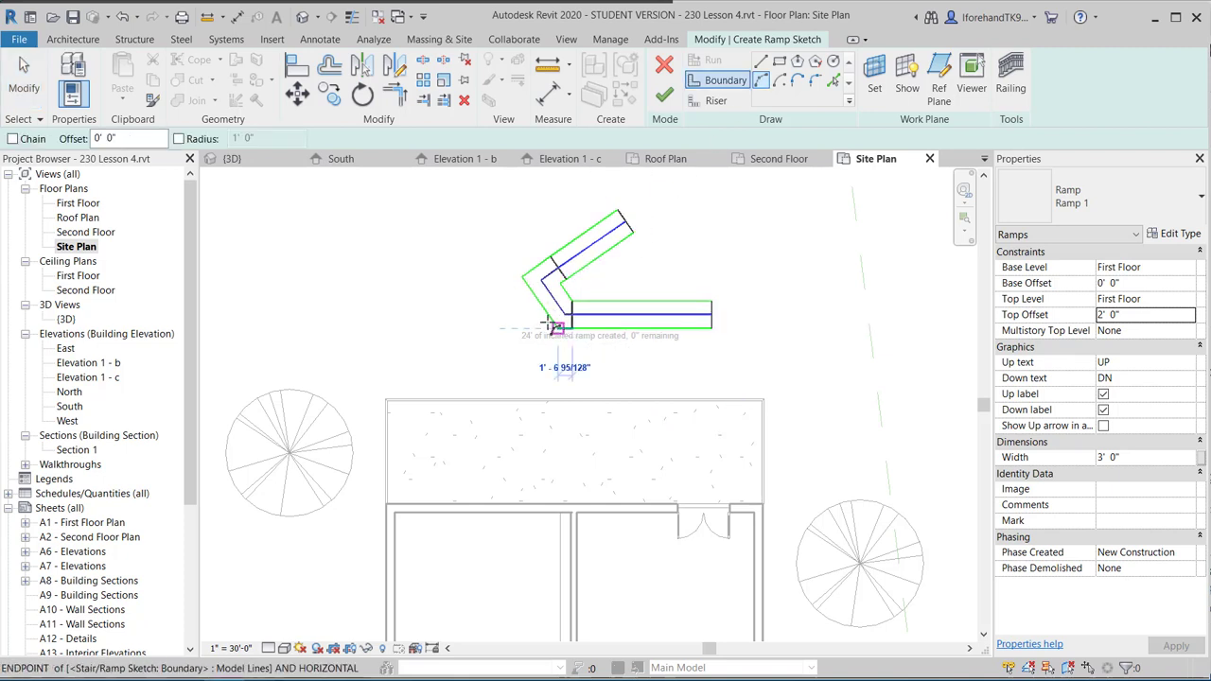
{"action": "left_click", "coordinate": [562, 324]}
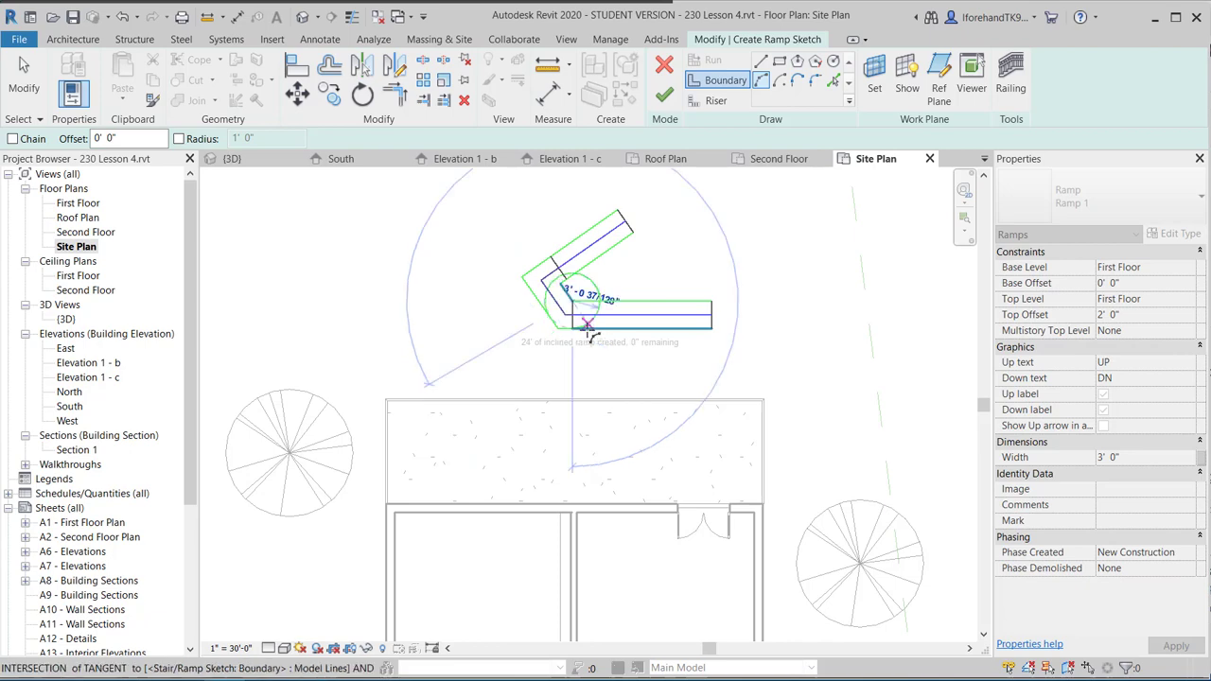
{"action": "key", "text": "Escape"}
{"action": "key", "text": "Escape"}
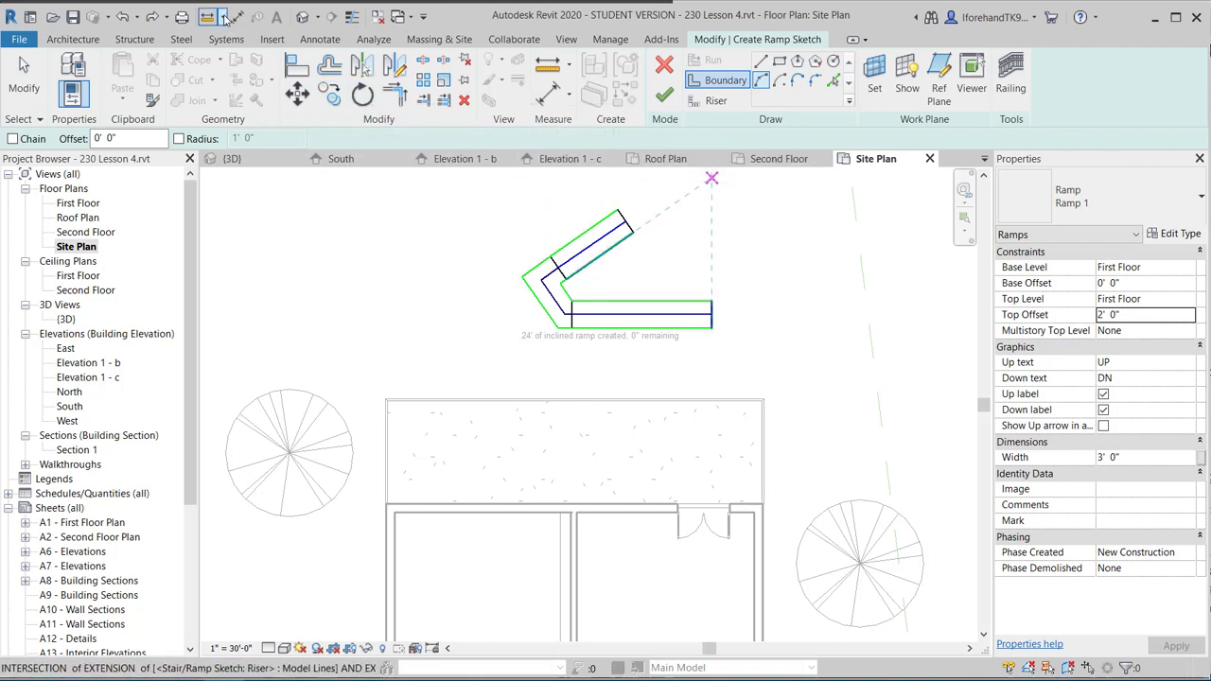
Open the default 3D view and orbit to a low front view of the porch and ramp sketch.
{"action": "left_click", "coordinate": [302, 17]}
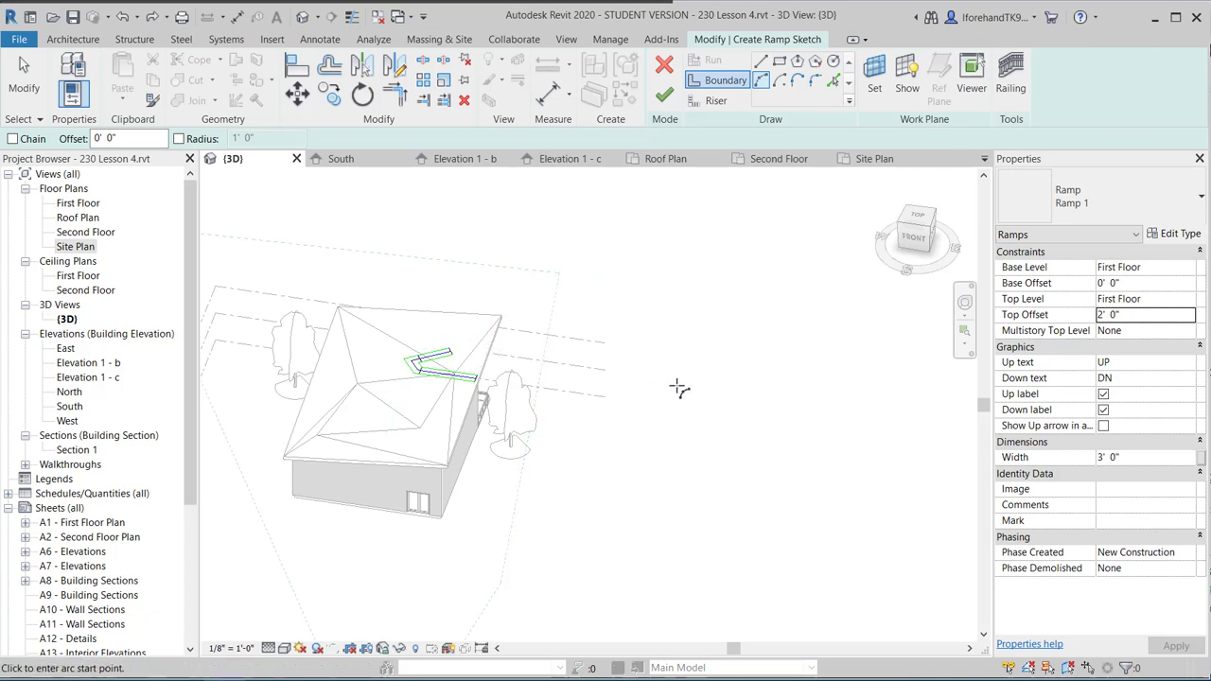
{"action": "mouse_move", "coordinate": [681, 386]}
{"action": "middle_mouse_down", "text": "shift"}
{"action": "mouse_move", "coordinate": [569, 436]}
{"action": "mouse_move", "coordinate": [343, 403]}
{"action": "mouse_move", "coordinate": [321, 384]}
{"action": "middle_mouse_up", "text": "shift"}
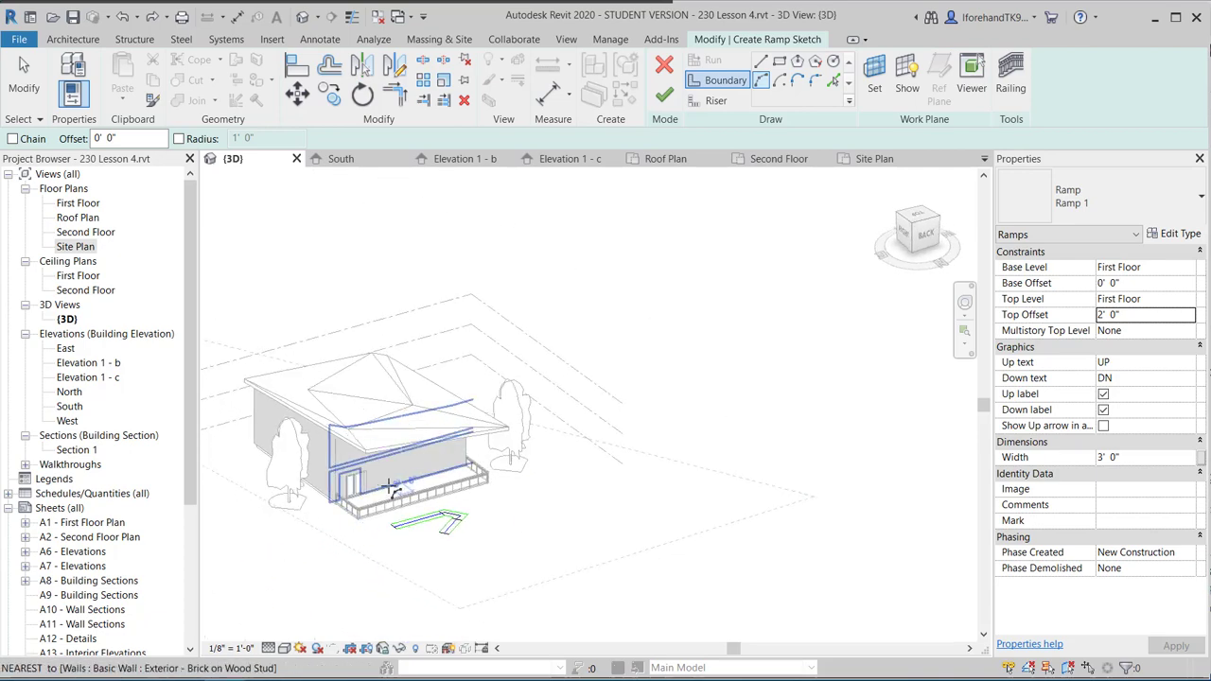
{"action": "scroll", "coordinate": [376, 459], "scroll_direction": "up", "scroll_amount": 2}
{"action": "scroll", "coordinate": [433, 566], "scroll_direction": "up", "scroll_amount": 2}
{"action": "middle_click_drag", "start_coordinate": [460, 554], "coordinate": [450, 494], "text": "shift"}
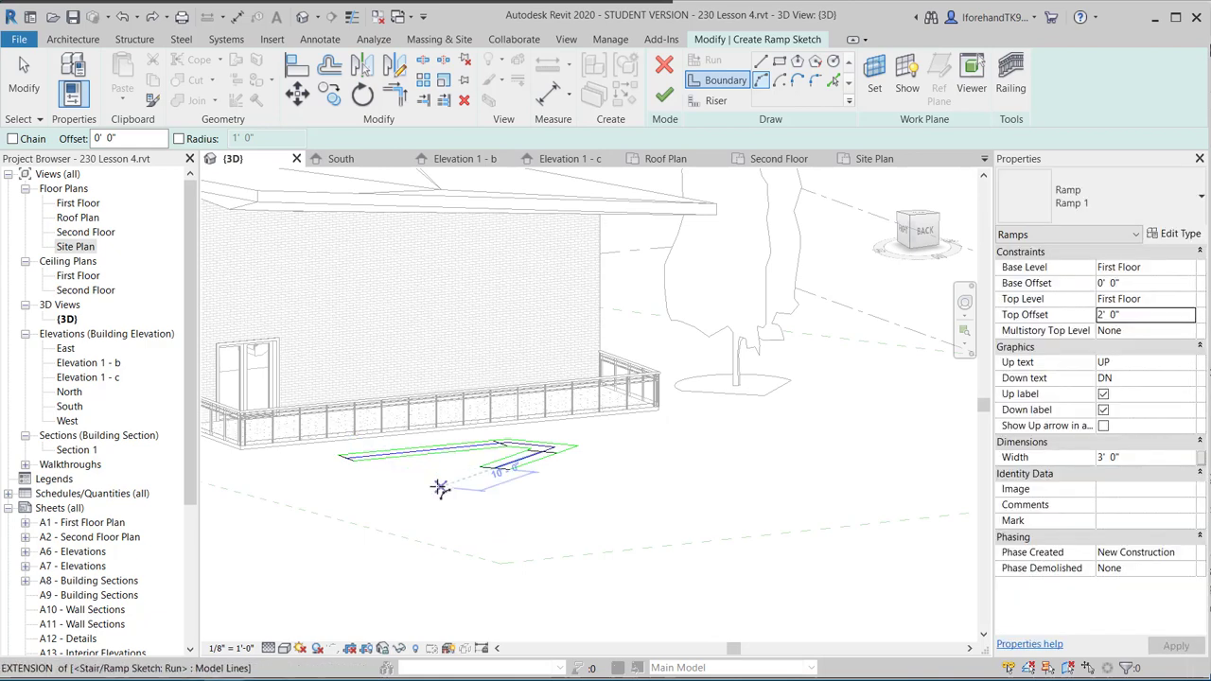
Finish the ramp sketch and change the Ramp 1 type Shape from Thick to Solid.
{"action": "left_click", "coordinate": [665, 97]}
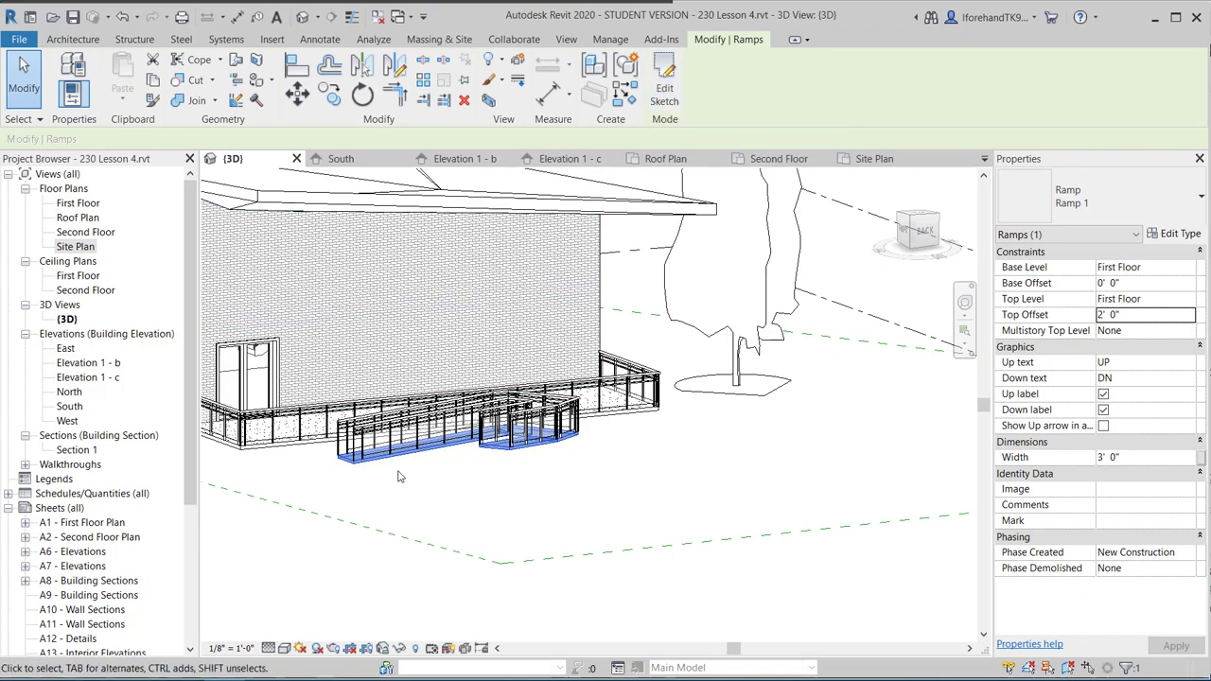
{"action": "scroll", "coordinate": [338, 442], "scroll_direction": "up", "scroll_amount": 4}
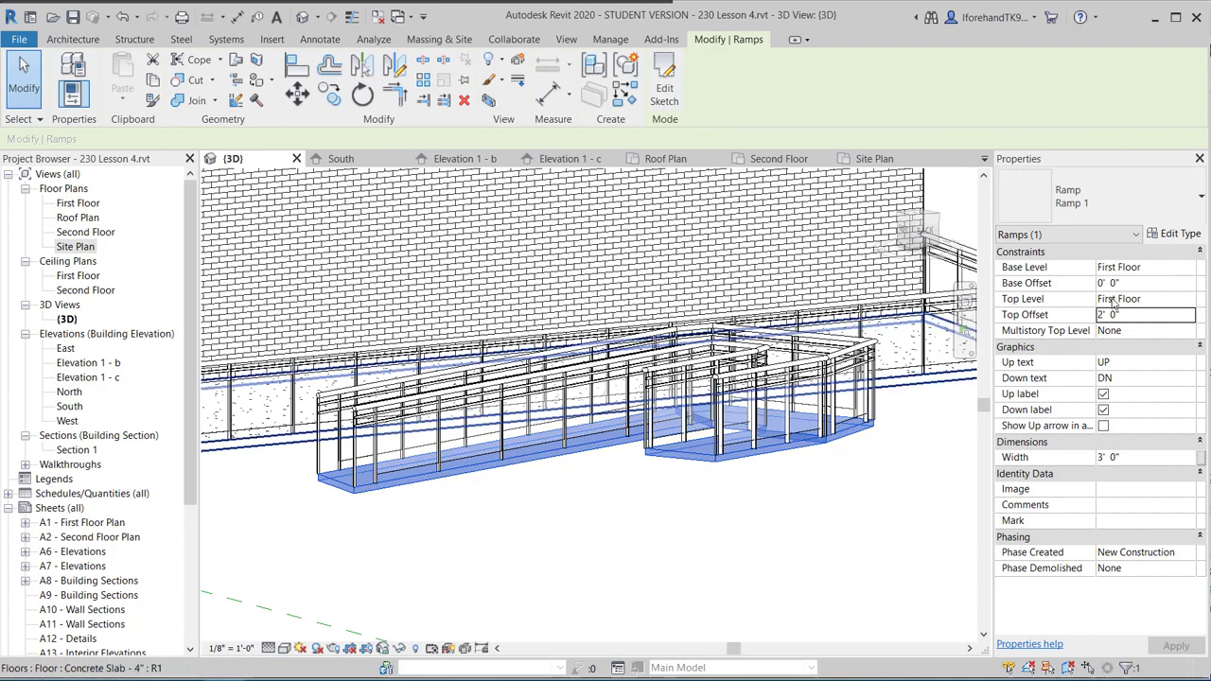
{"action": "left_click", "coordinate": [1179, 235]}
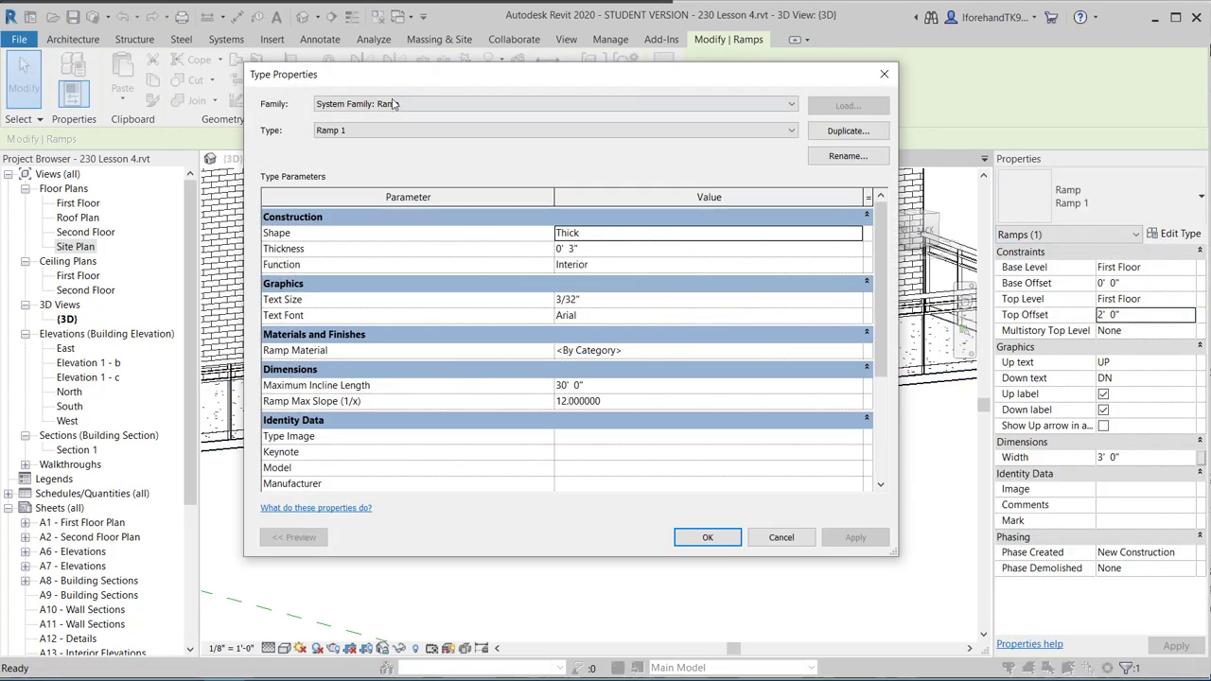
{"action": "left_click", "coordinate": [620, 234]}
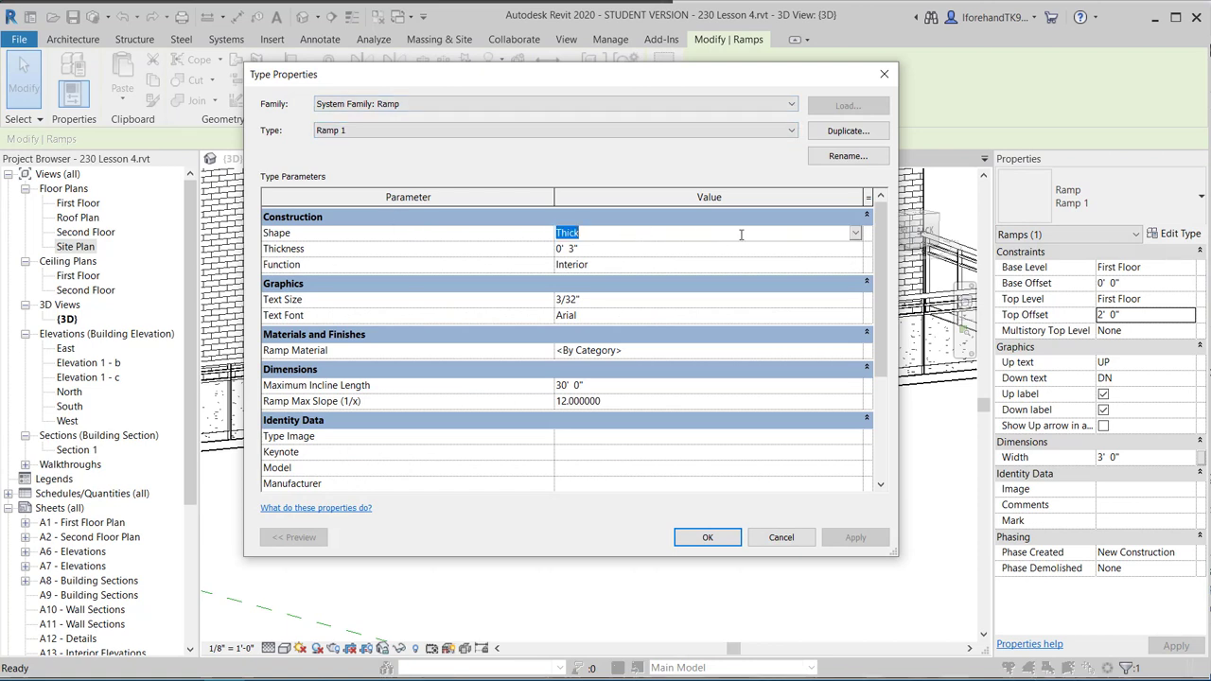
{"action": "left_click", "coordinate": [855, 234]}
{"action": "left_click", "coordinate": [577, 263]}
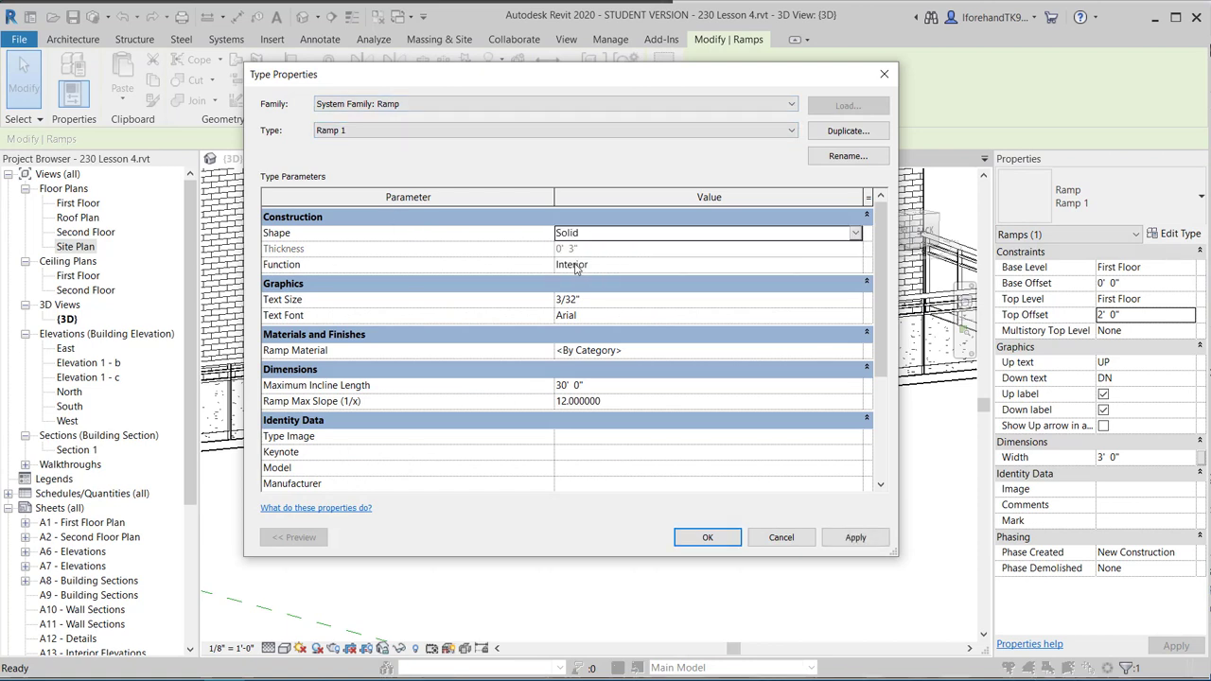
{"action": "left_click", "coordinate": [708, 537]}
{"action": "left_click", "coordinate": [581, 540]}
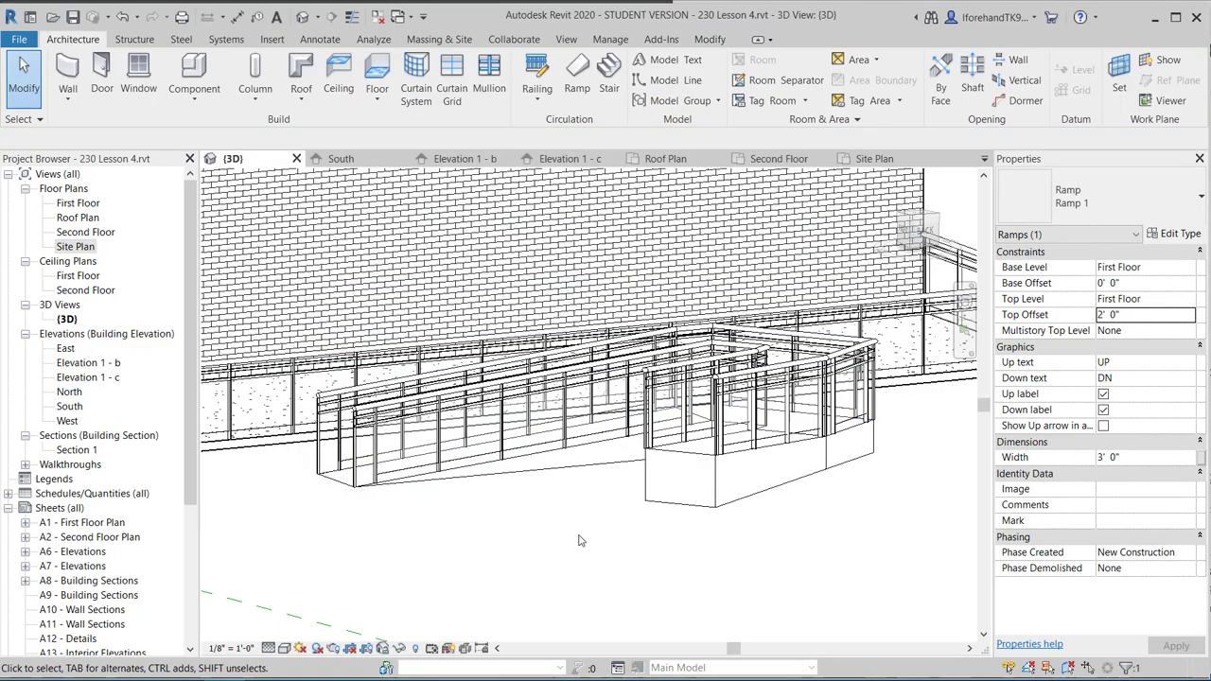
{"action": "middle_click_drag", "start_coordinate": [580, 540], "coordinate": [333, 315], "text": "shift"}
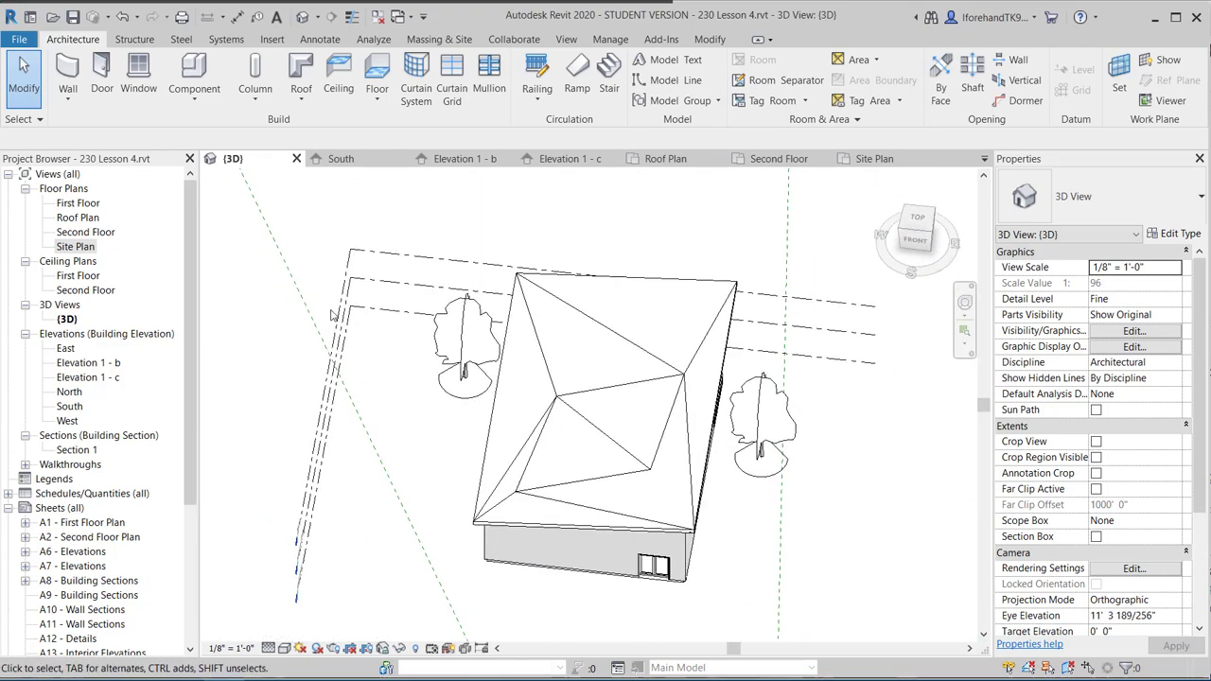
Open the Site Plan view and zoom out and pan to show the whole site.
{"action": "double_click", "coordinate": [75, 247]}
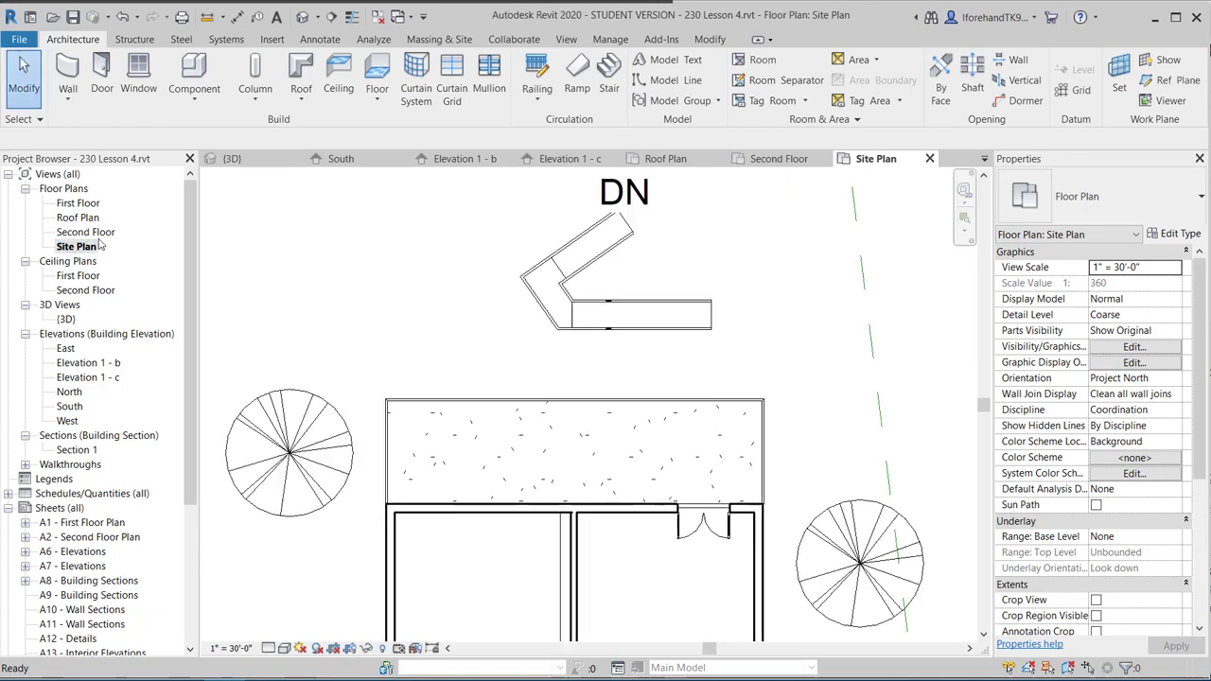
{"action": "scroll", "coordinate": [307, 289], "scroll_direction": "down", "scroll_amount": 3}
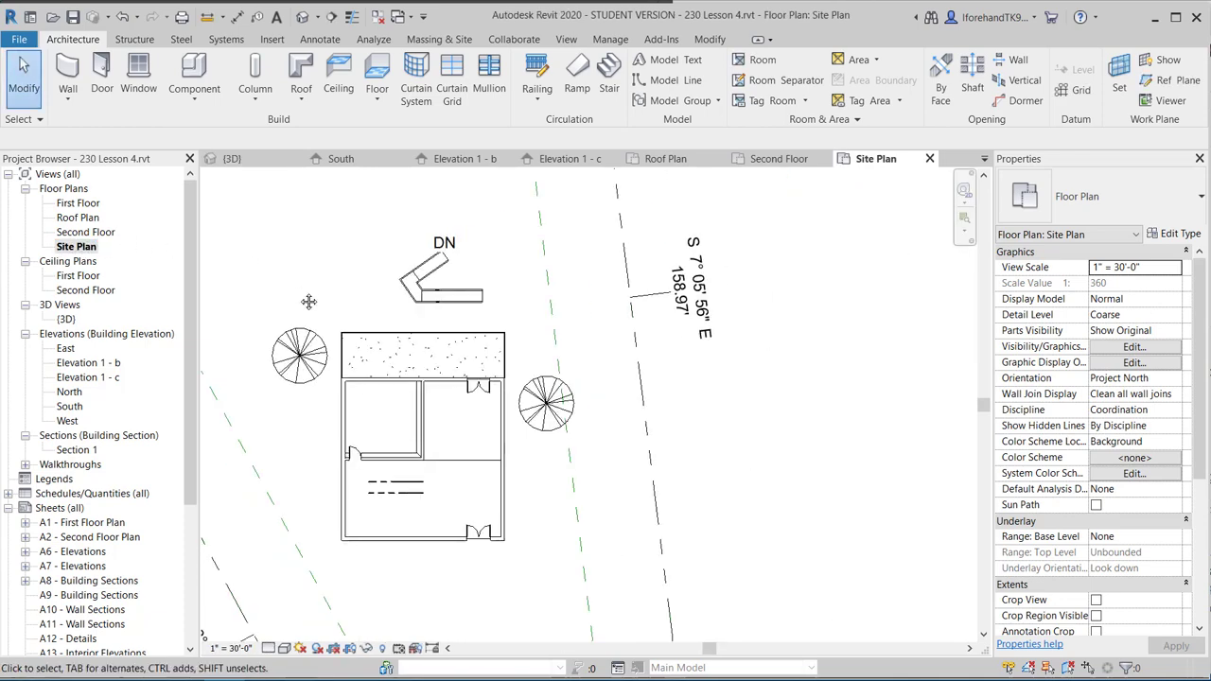
{"action": "middle_click_drag", "start_coordinate": [308, 302], "coordinate": [419, 219]}
{"action": "scroll", "coordinate": [367, 266], "scroll_direction": "down", "scroll_amount": 1}
{"action": "middle_click_drag", "start_coordinate": [375, 277], "coordinate": [494, 374]}
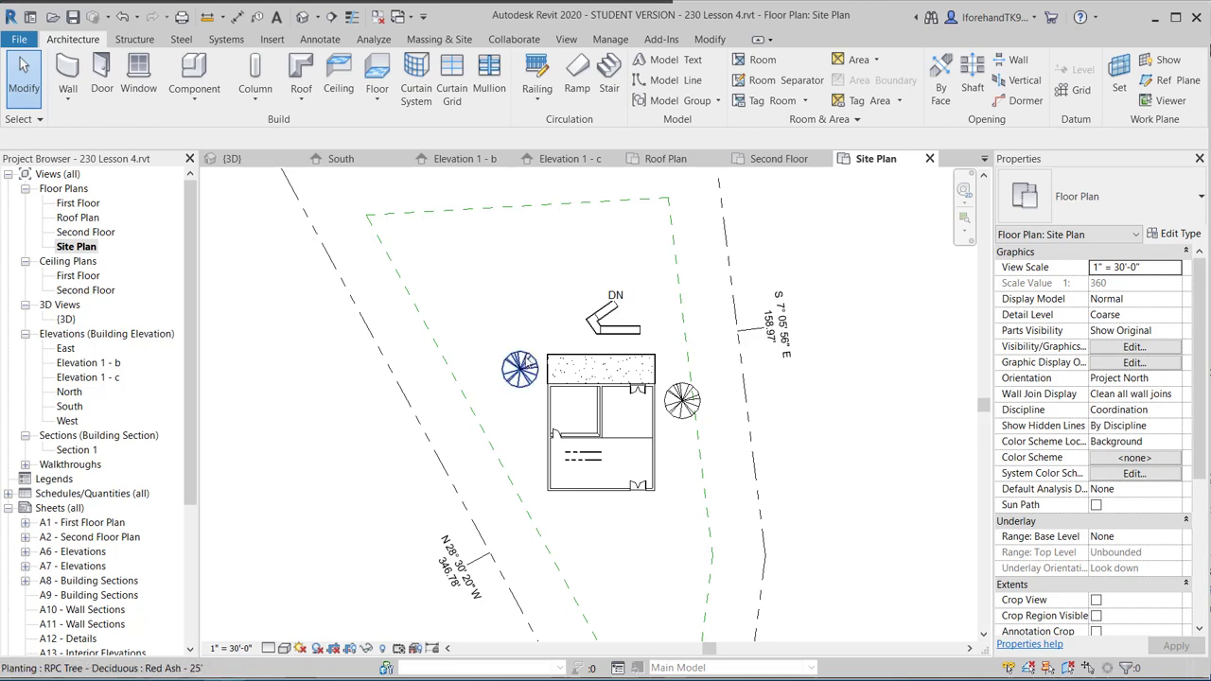
Select and deselect the tree left of the house, then start Tag by Category.
{"action": "left_click", "coordinate": [520, 367]}
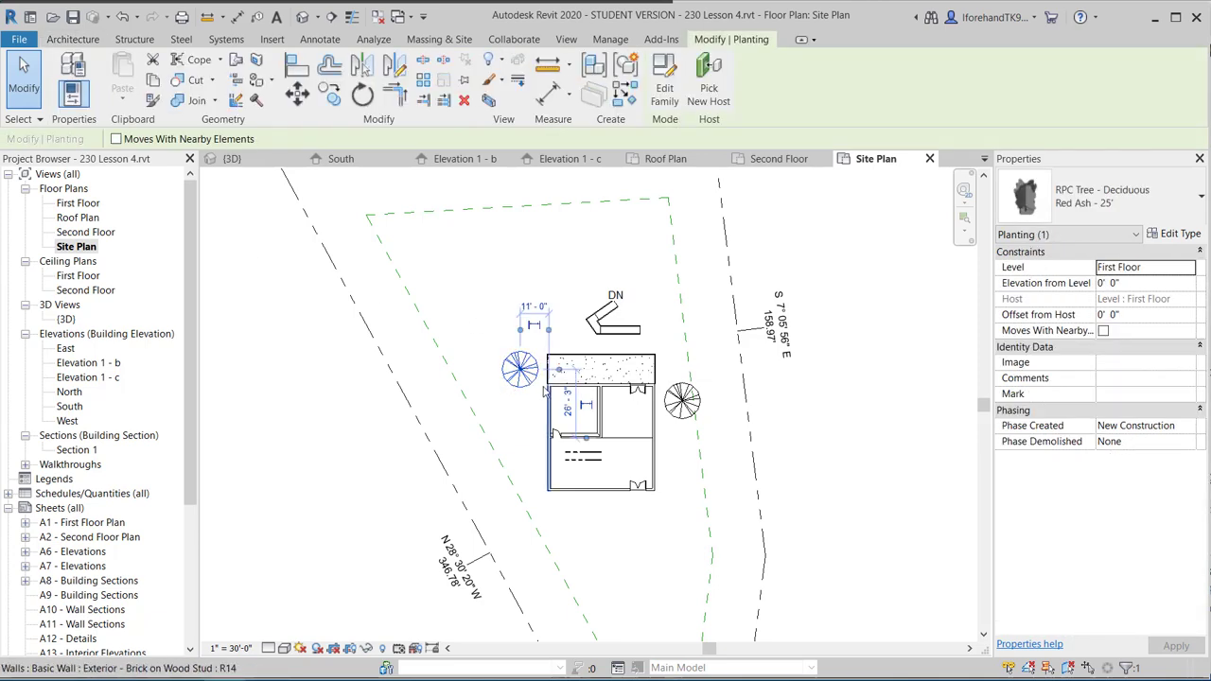
{"action": "left_click", "coordinate": [482, 304]}
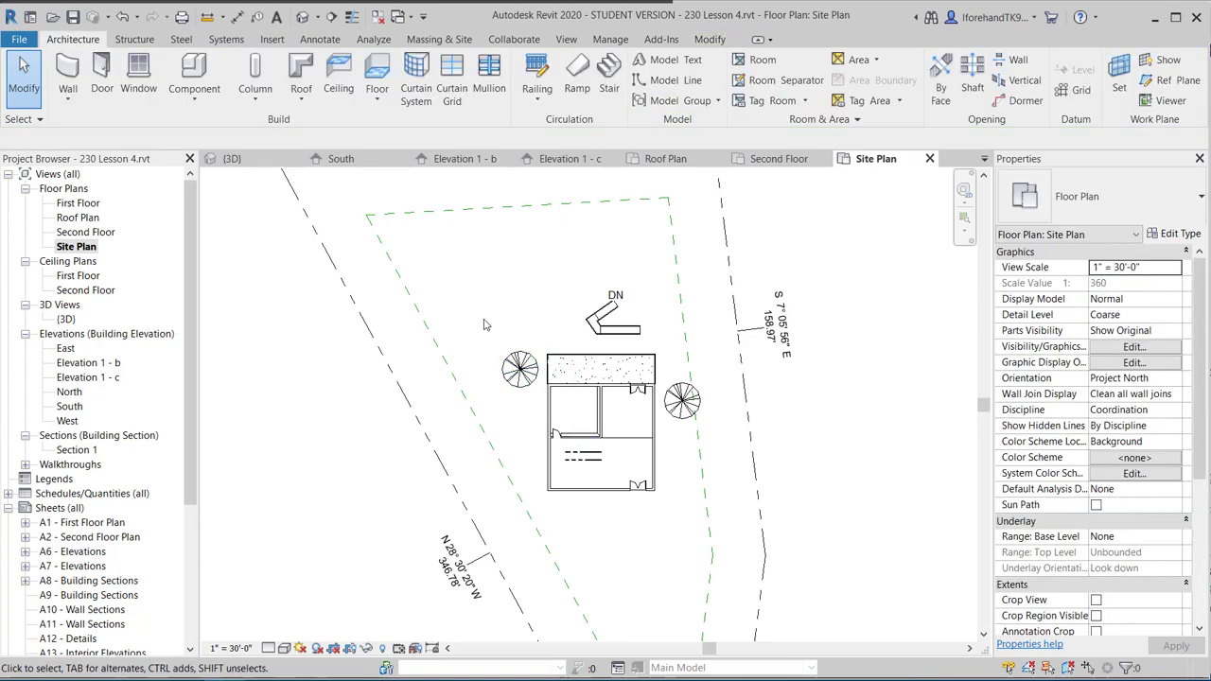
{"action": "left_click", "coordinate": [256, 17]}
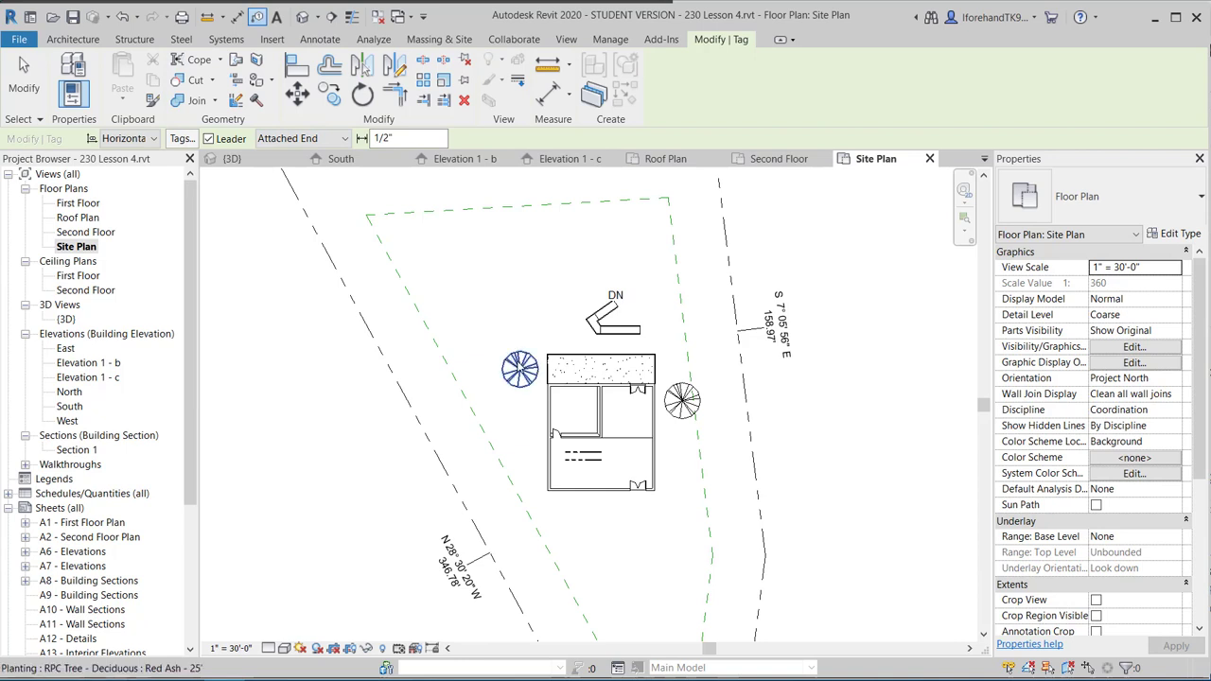
Tag the left tree, agree to load a planting tag, and browse into the Annotations folder.
{"action": "left_click", "coordinate": [520, 367]}
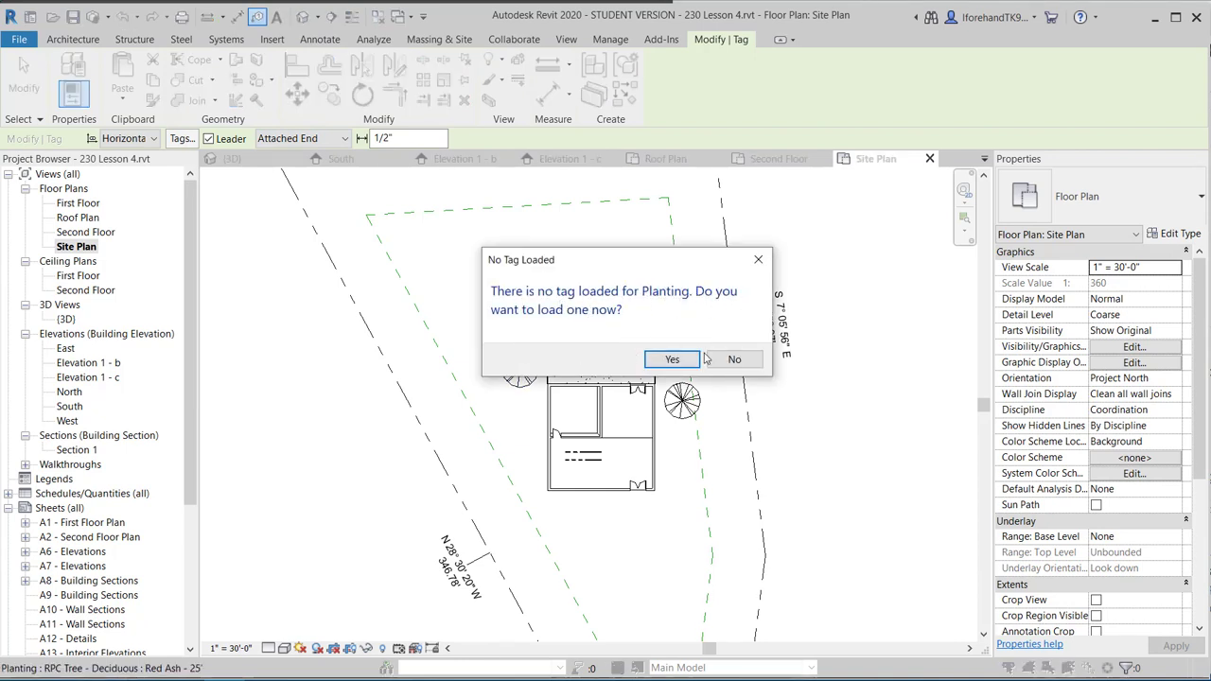
{"action": "left_click", "coordinate": [675, 361]}
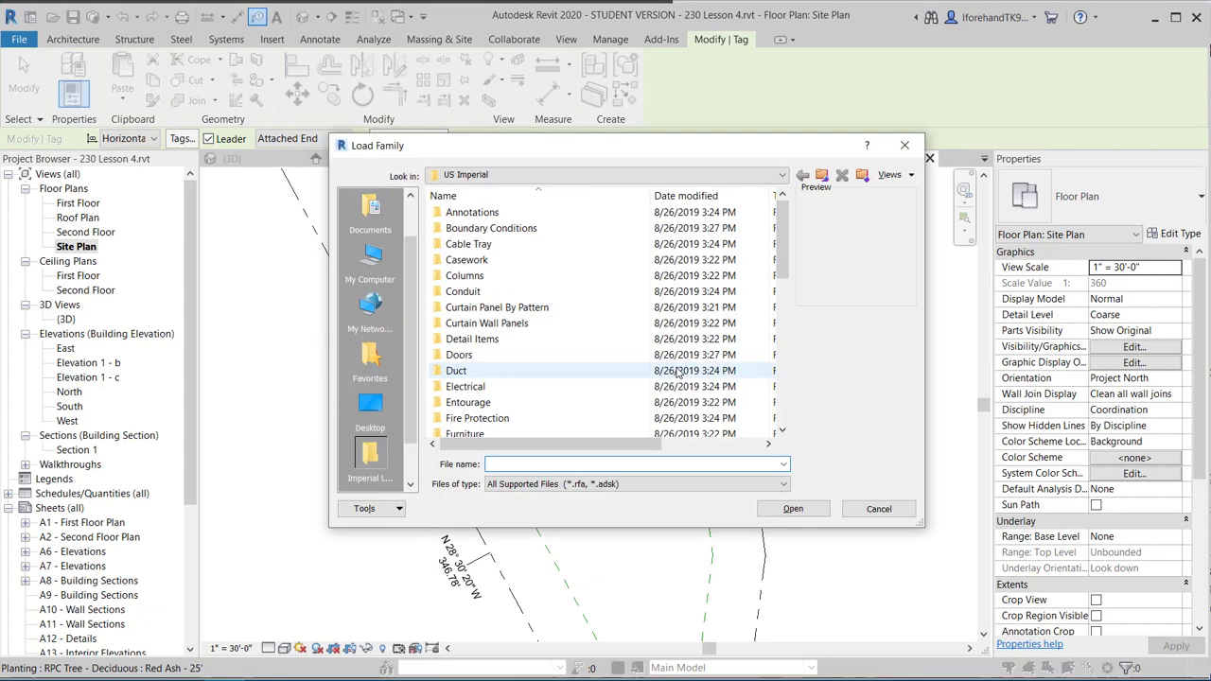
{"action": "scroll", "coordinate": [505, 385], "scroll_direction": "down", "scroll_amount": 1}
{"action": "scroll", "coordinate": [477, 246], "scroll_direction": "up", "scroll_amount": 1}
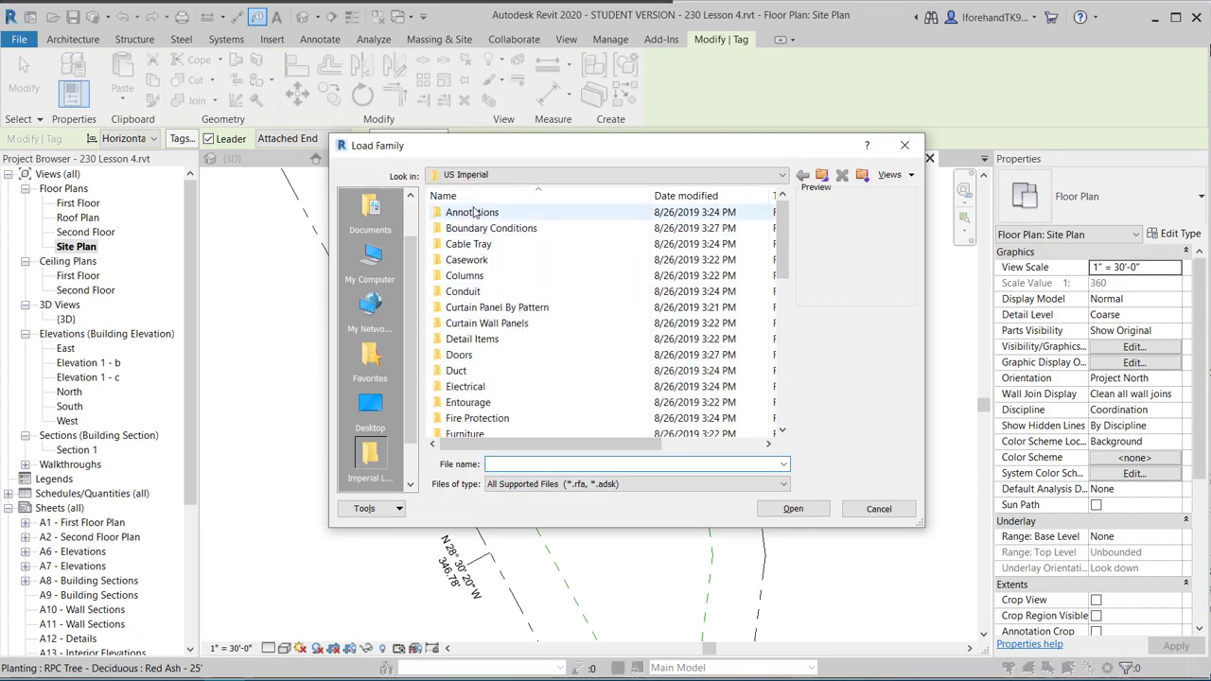
{"action": "double_click", "coordinate": [474, 212]}
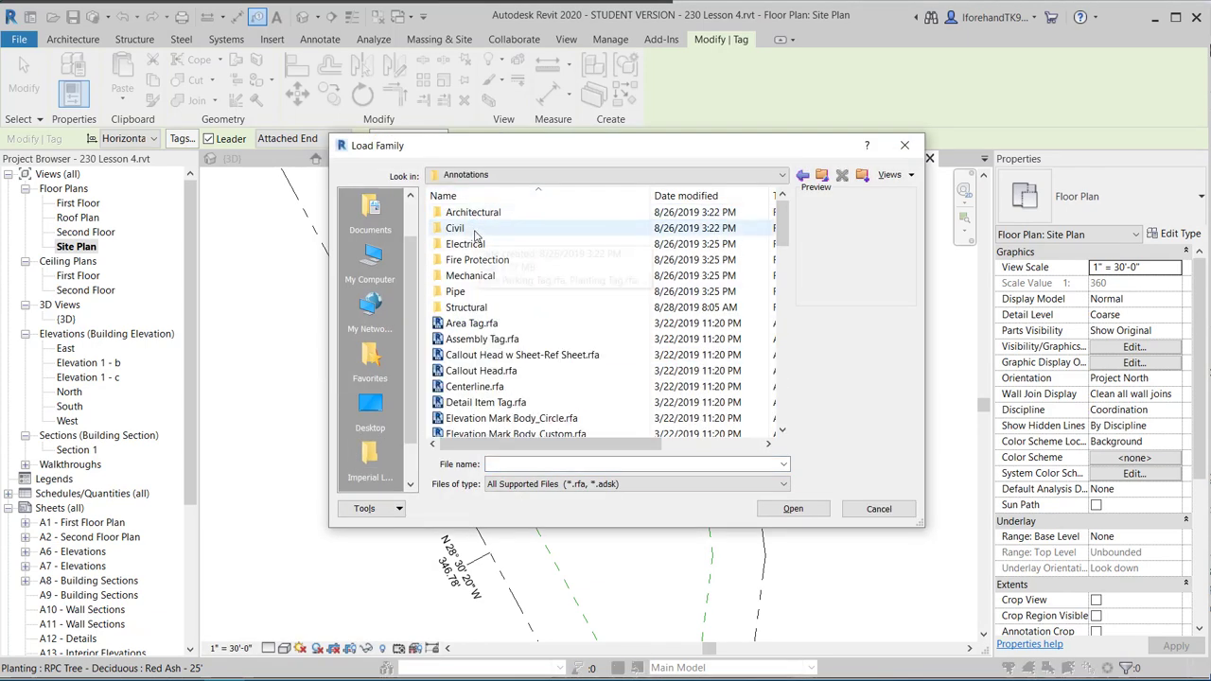
{"action": "double_click", "coordinate": [473, 213]}
{"action": "scroll", "coordinate": [490, 254], "scroll_direction": "down", "scroll_amount": 2}
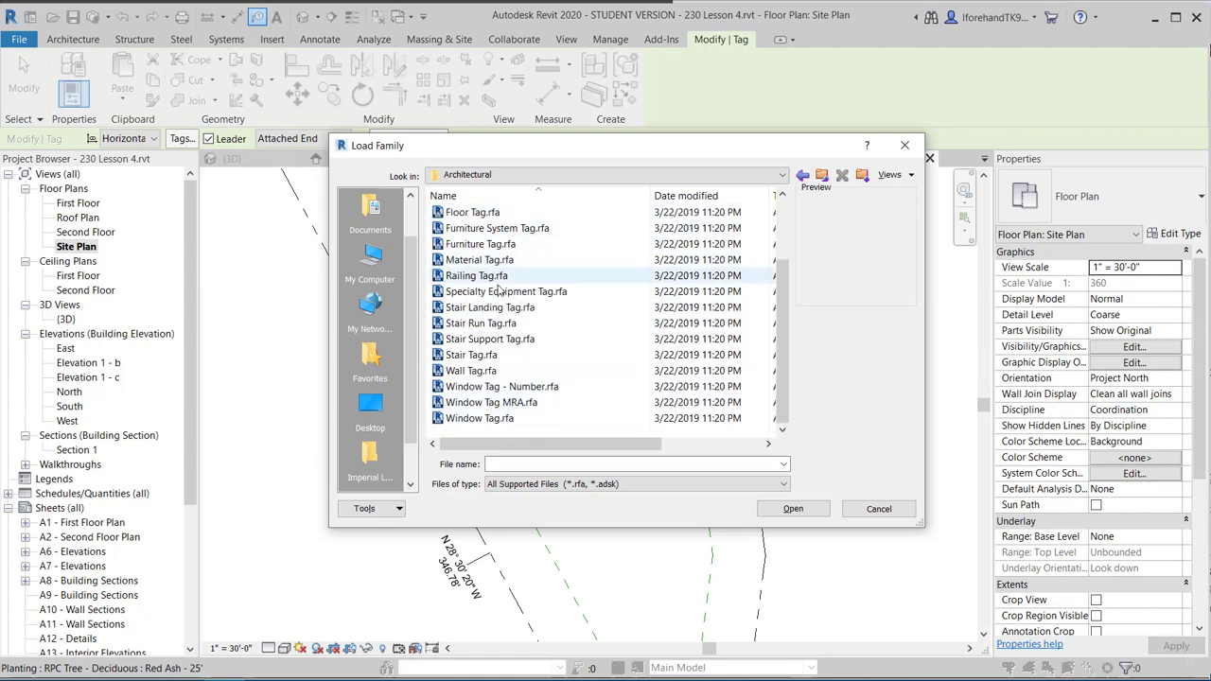
{"action": "scroll", "coordinate": [497, 284], "scroll_direction": "up", "scroll_amount": 2}
Load Planting Tag.rfa from the Annotations > Civil folder.
{"action": "left_click", "coordinate": [802, 176]}
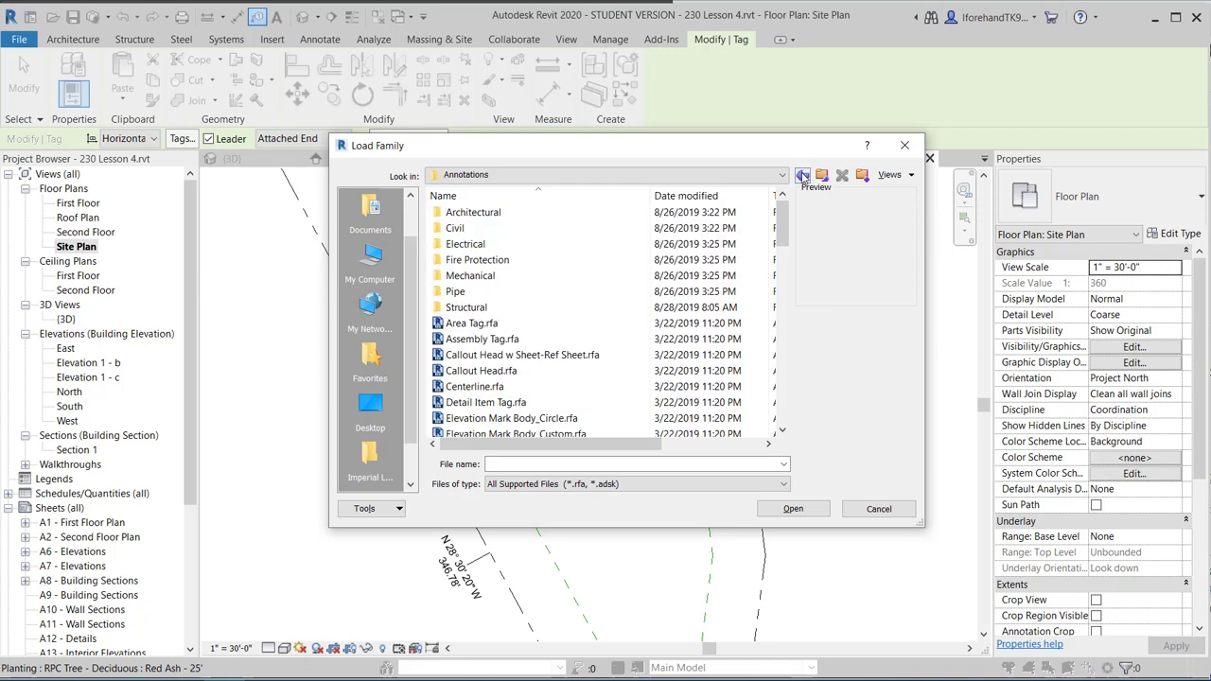
{"action": "scroll", "coordinate": [461, 328], "scroll_direction": "down", "scroll_amount": 1}
{"action": "scroll", "coordinate": [462, 328], "scroll_direction": "down", "scroll_amount": 10}
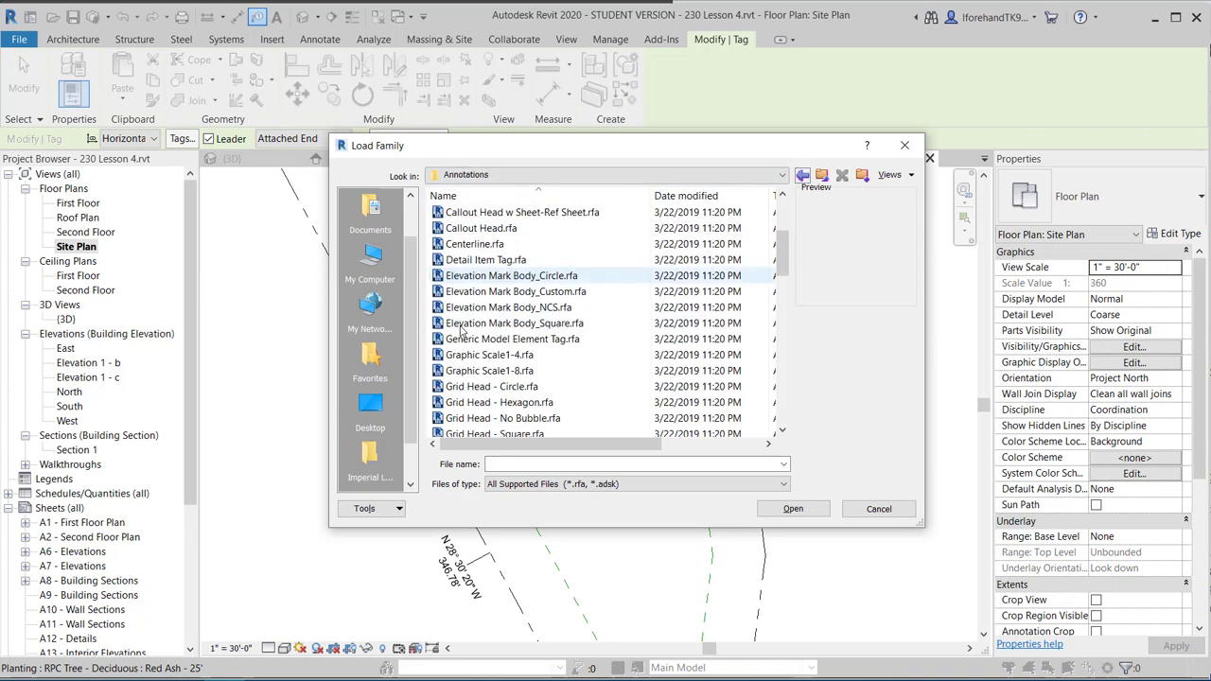
{"action": "scroll", "coordinate": [462, 328], "scroll_direction": "down", "scroll_amount": 9}
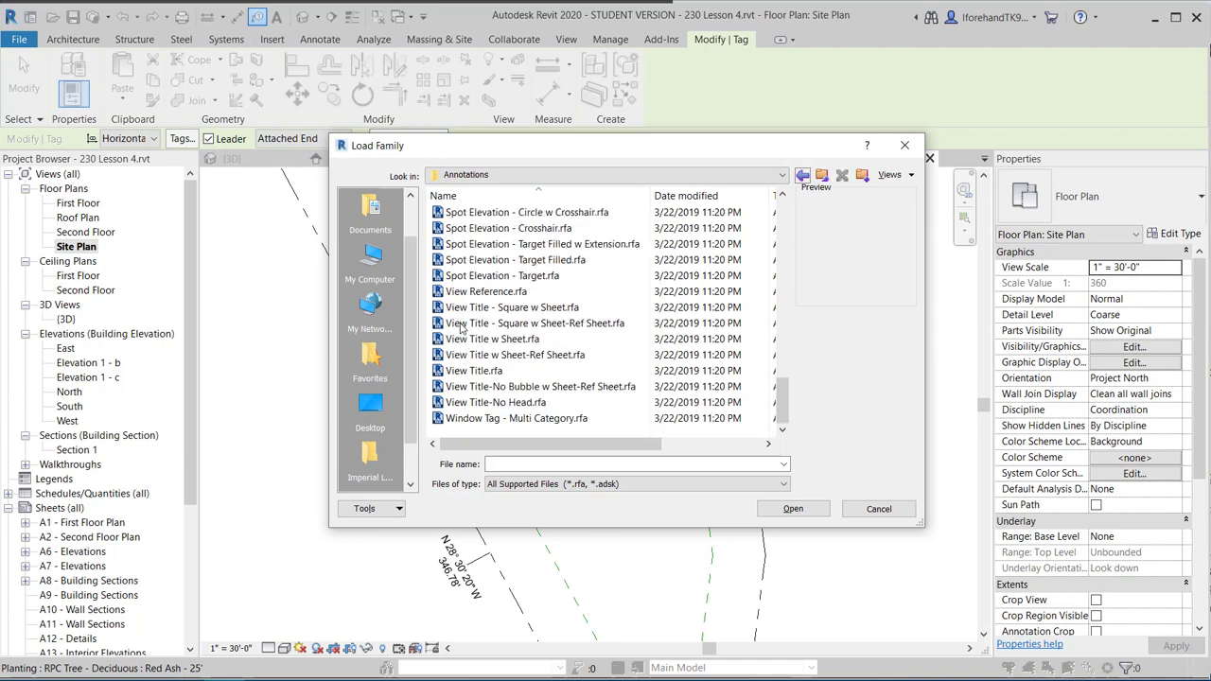
{"action": "scroll", "coordinate": [463, 326], "scroll_direction": "up", "scroll_amount": 12}
{"action": "scroll", "coordinate": [494, 301], "scroll_direction": "up", "scroll_amount": 10}
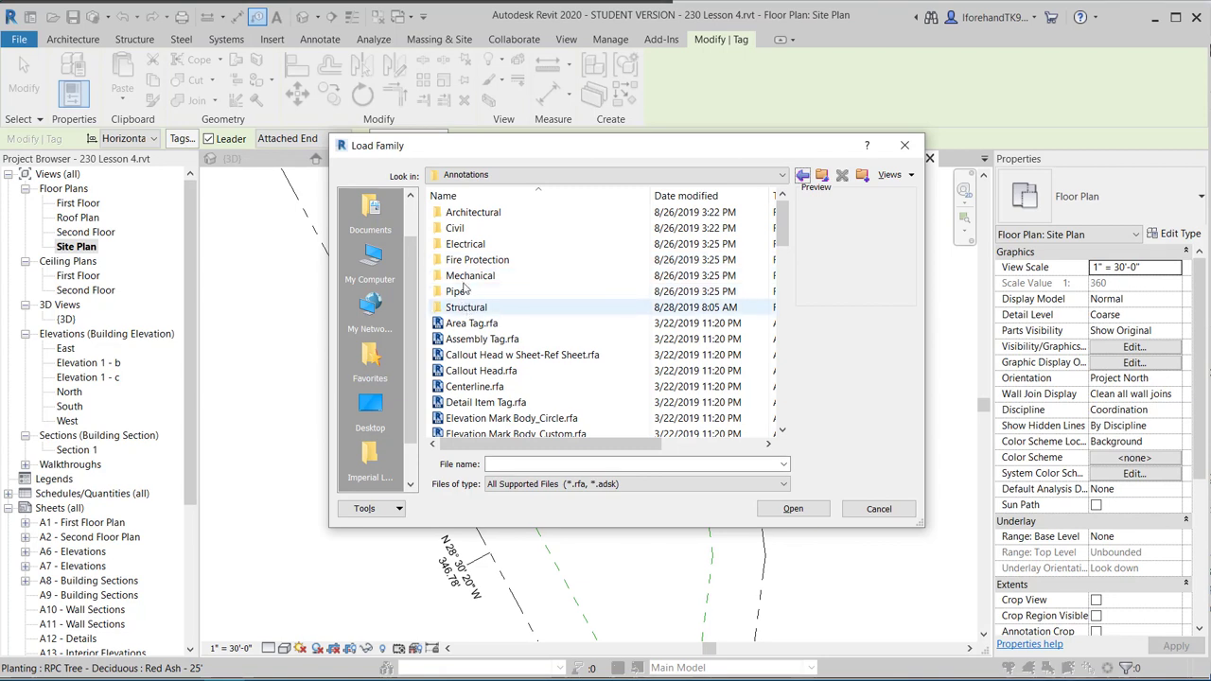
{"action": "double_click", "coordinate": [457, 228]}
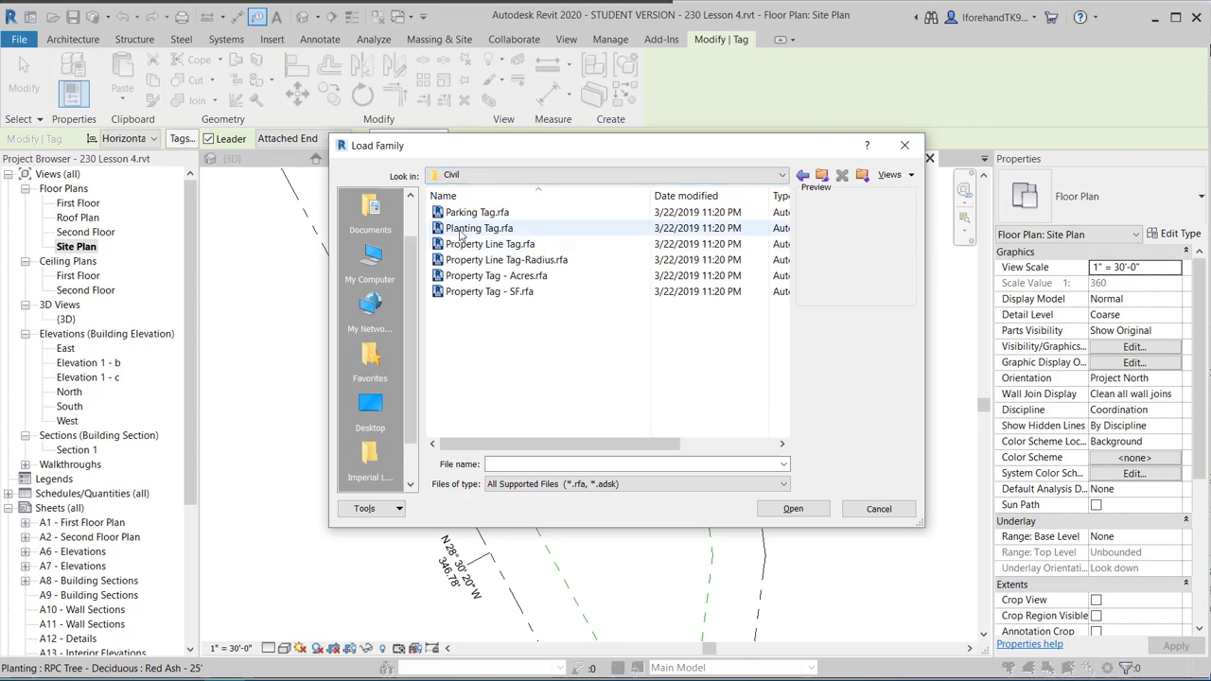
{"action": "left_click", "coordinate": [461, 230]}
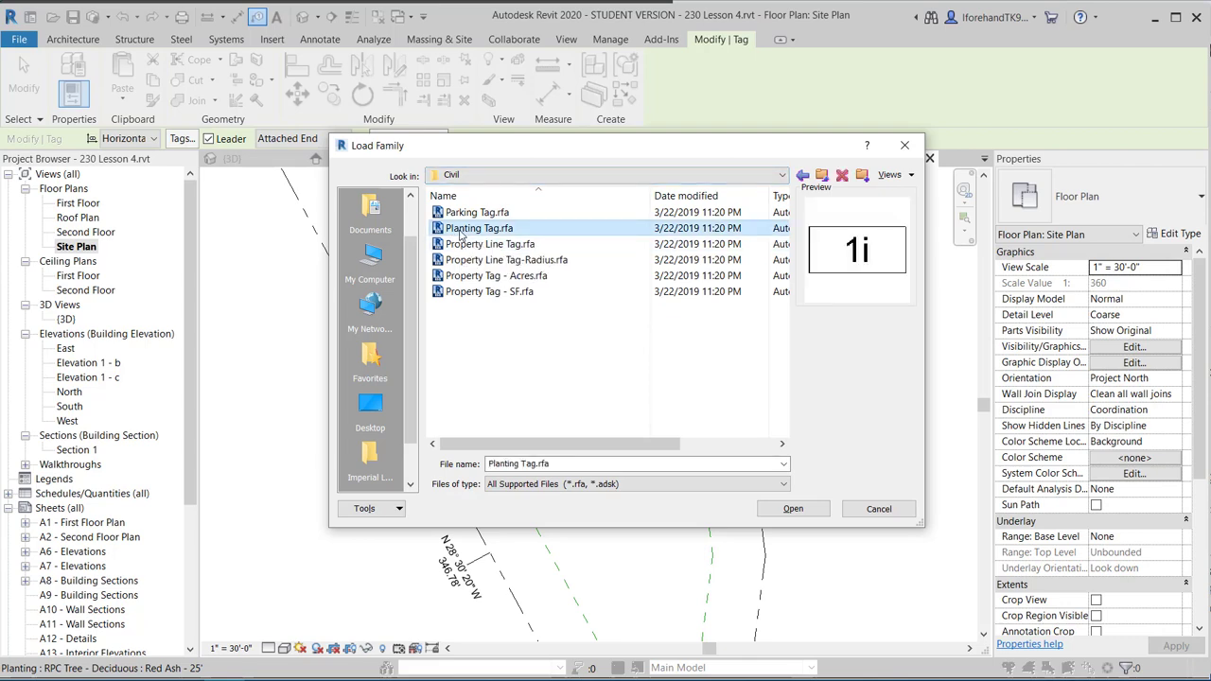
{"action": "left_click", "coordinate": [795, 509]}
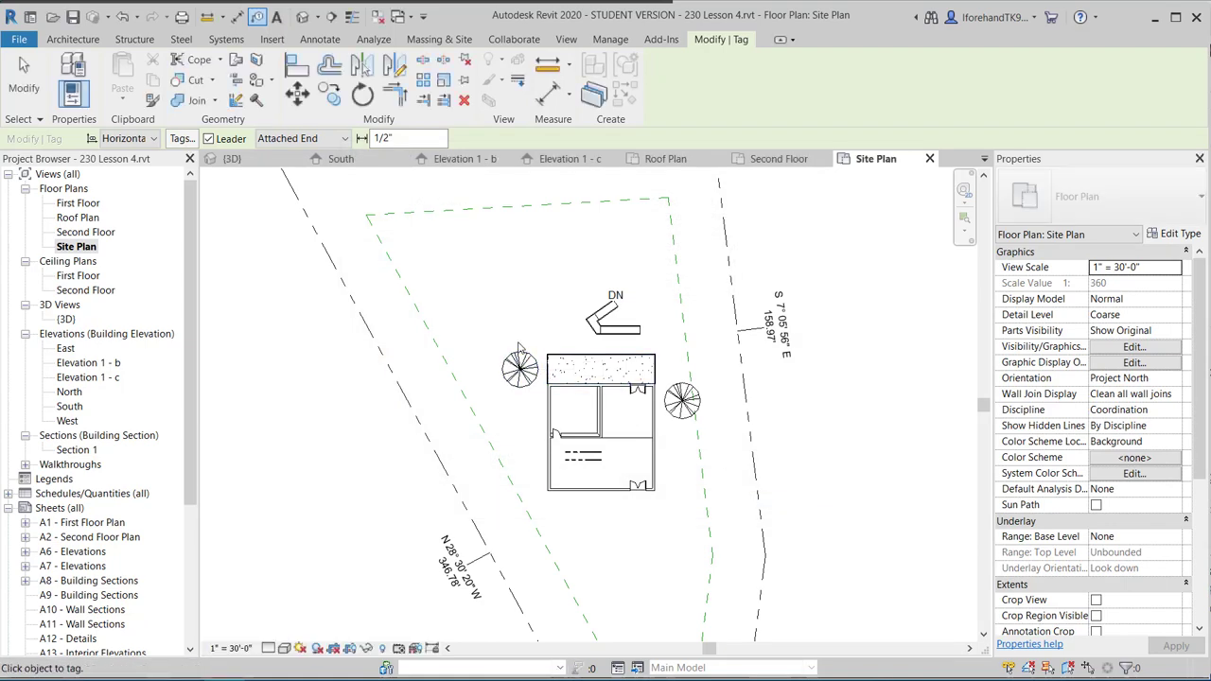
Place a planting tag above the left tree and try labelling it T1, dismissing the type warning.
{"action": "left_click", "coordinate": [518, 354]}
{"action": "scroll", "coordinate": [492, 314], "scroll_direction": "up", "scroll_amount": 2}
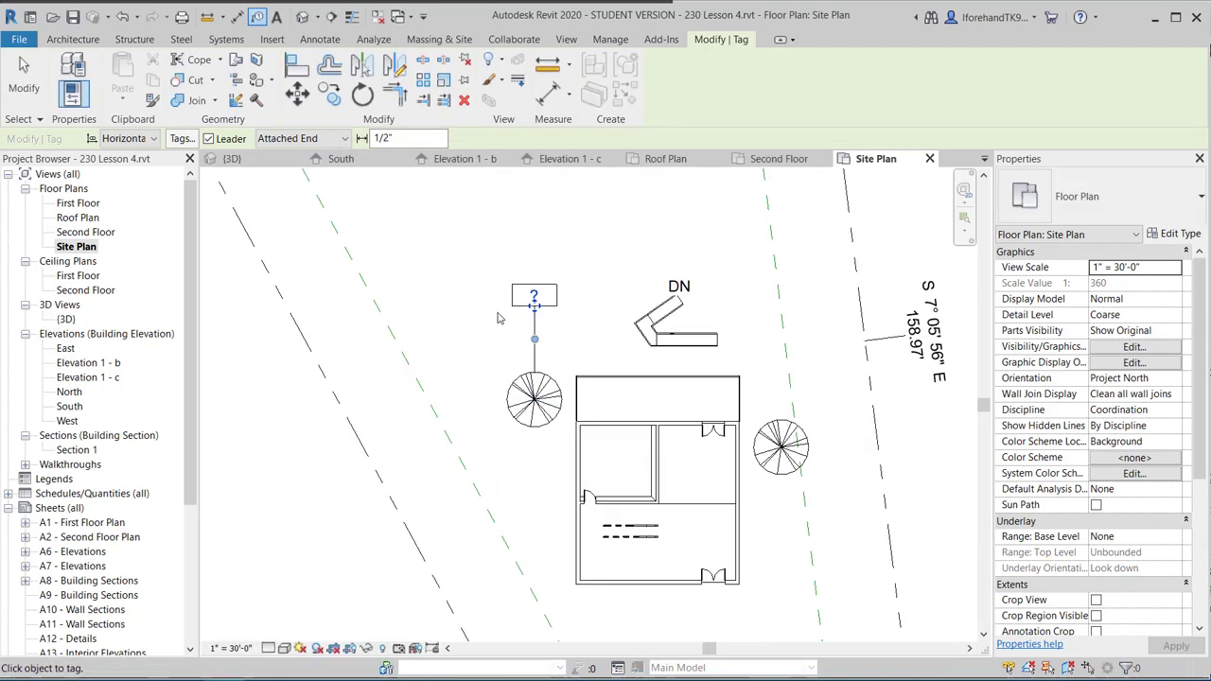
{"action": "scroll", "coordinate": [535, 302], "scroll_direction": "up", "scroll_amount": 3}
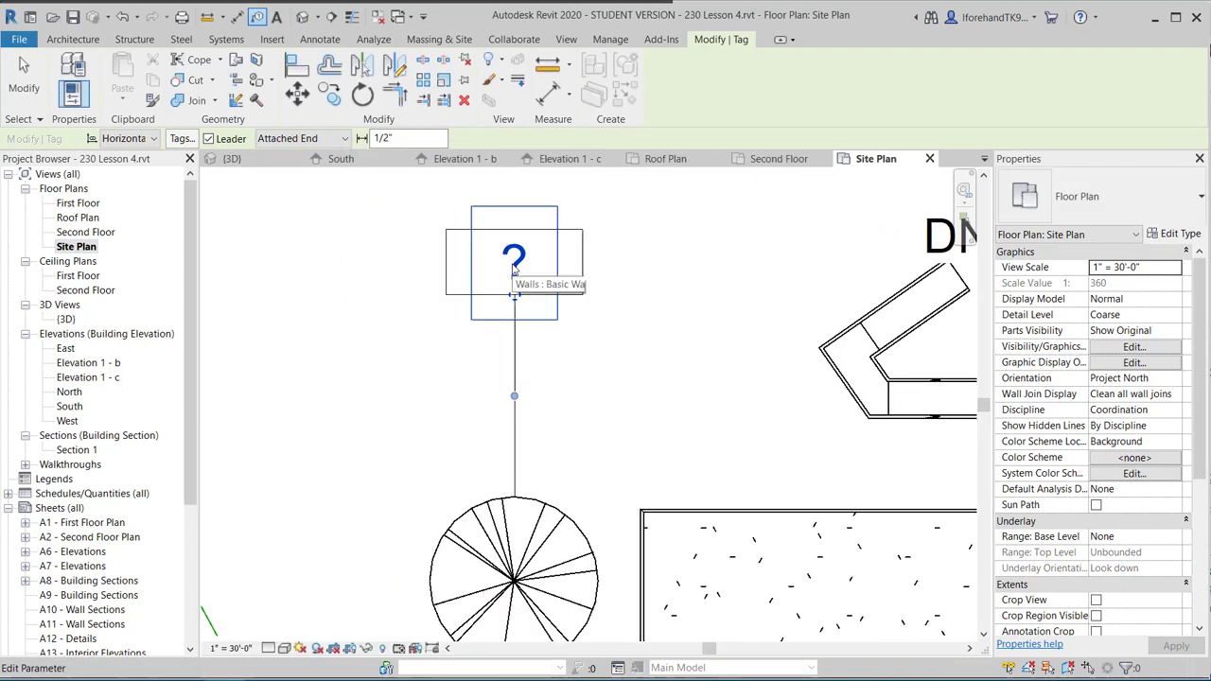
{"action": "left_click", "coordinate": [513, 263]}
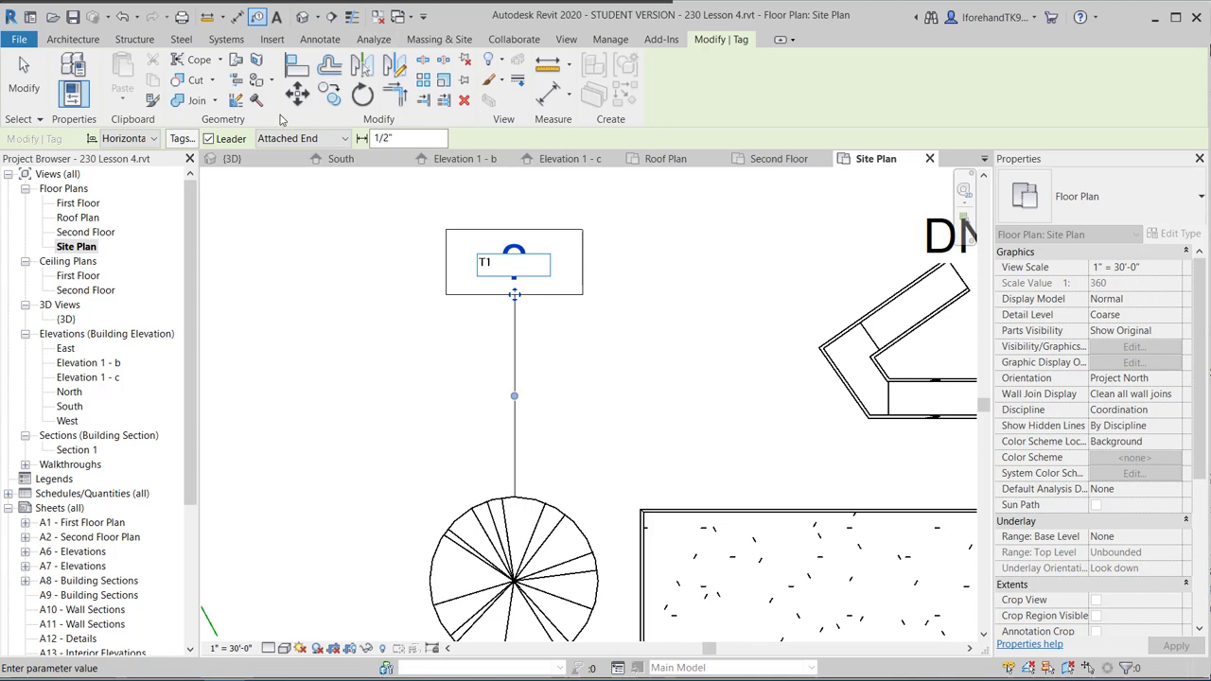
{"action": "left_click", "coordinate": [343, 238]}
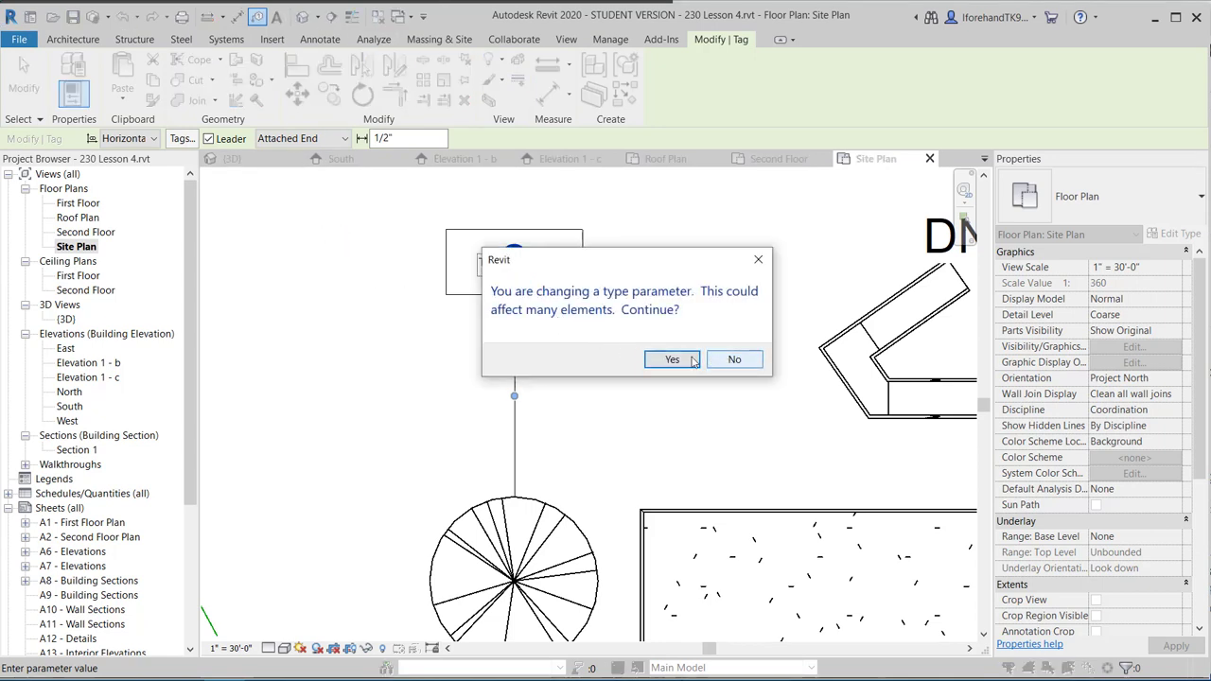
{"action": "left_click", "coordinate": [759, 261]}
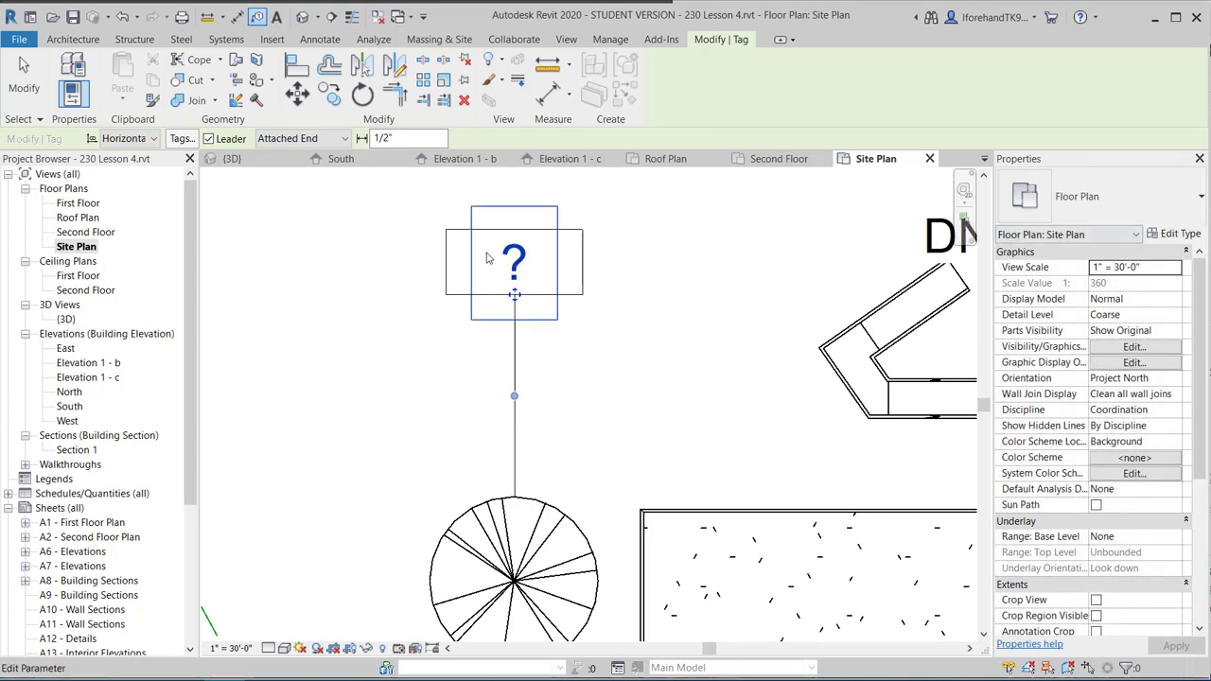
Leave the tag label unchanged, exit tagging, and open the planting tag's type properties.
{"action": "left_click", "coordinate": [525, 249]}
{"action": "left_click", "coordinate": [510, 230]}
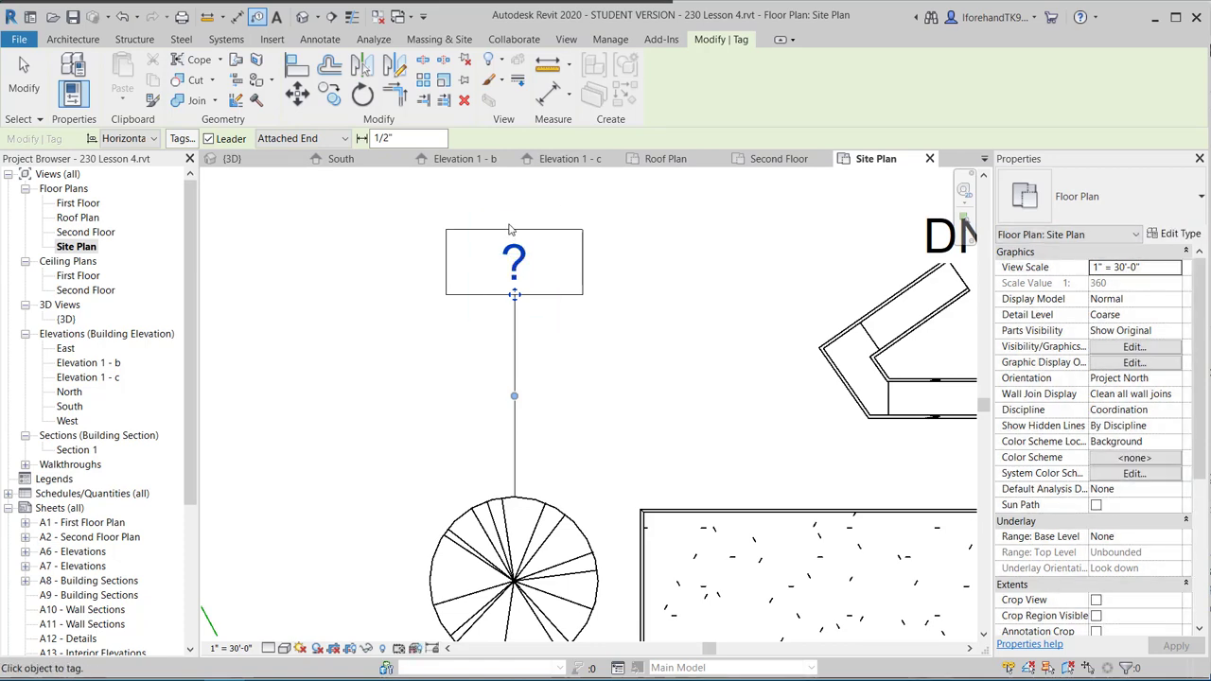
{"action": "key", "text": "Escape"}
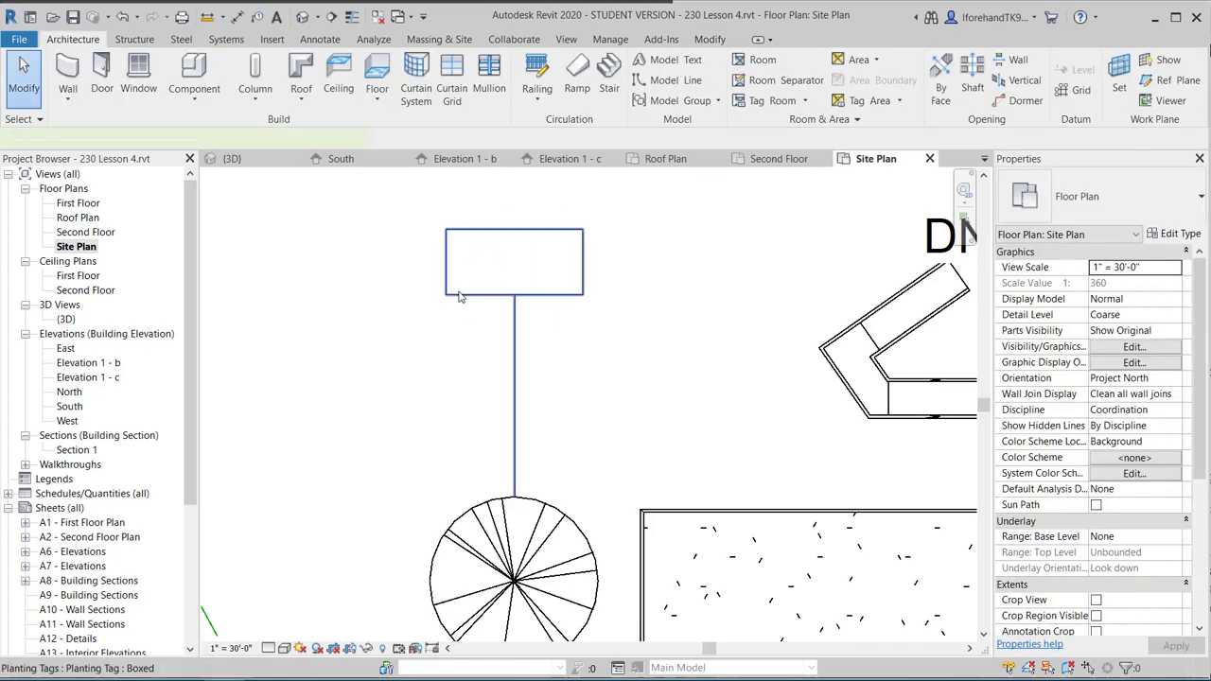
{"action": "left_click", "coordinate": [555, 299]}
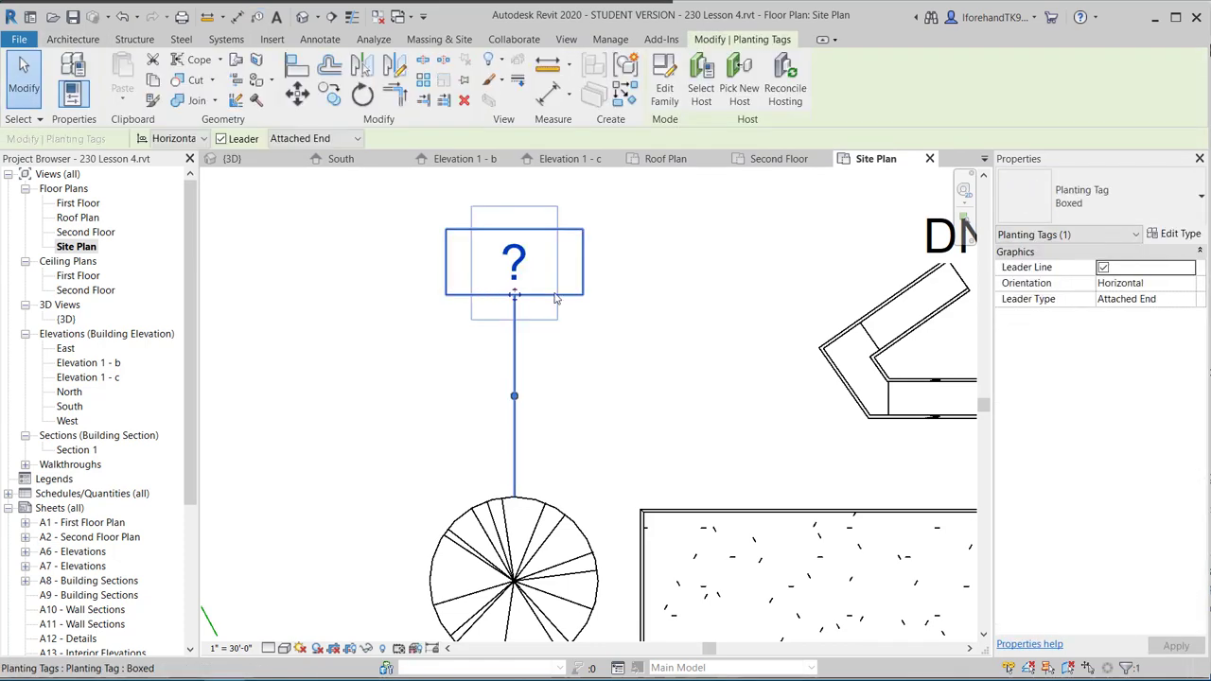
{"action": "left_click", "coordinate": [1181, 234]}
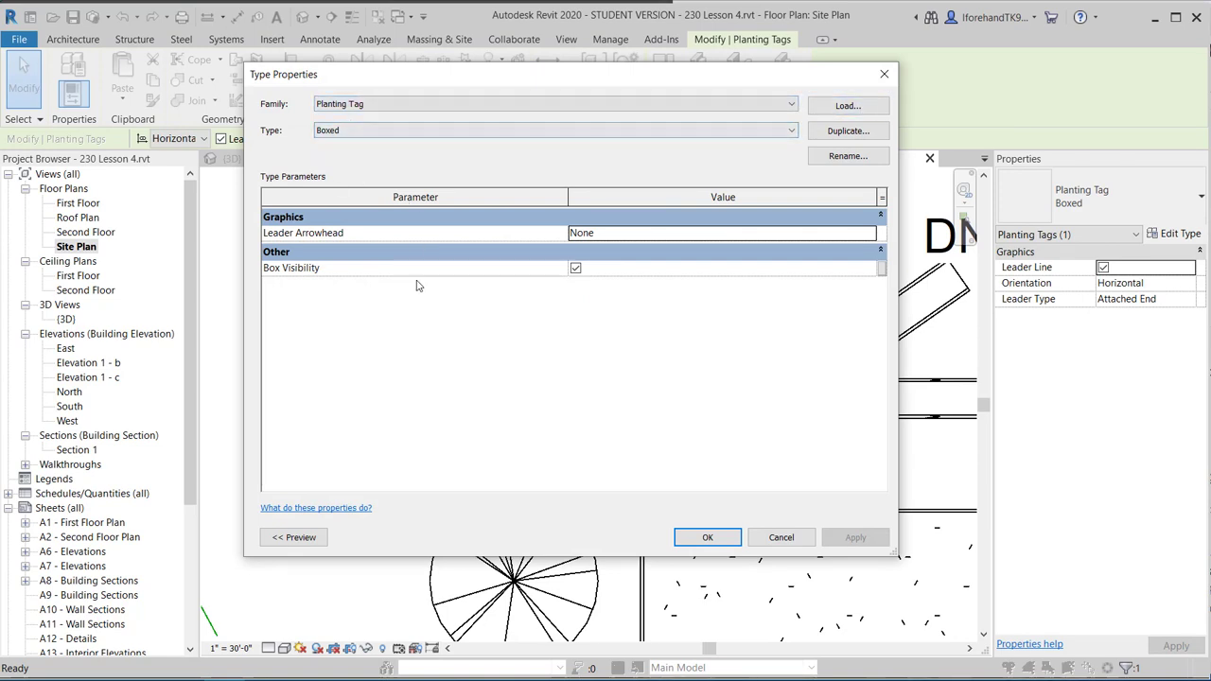
Close the tag's type properties and select the blank planting tag above the tree.
{"action": "left_click", "coordinate": [706, 537]}
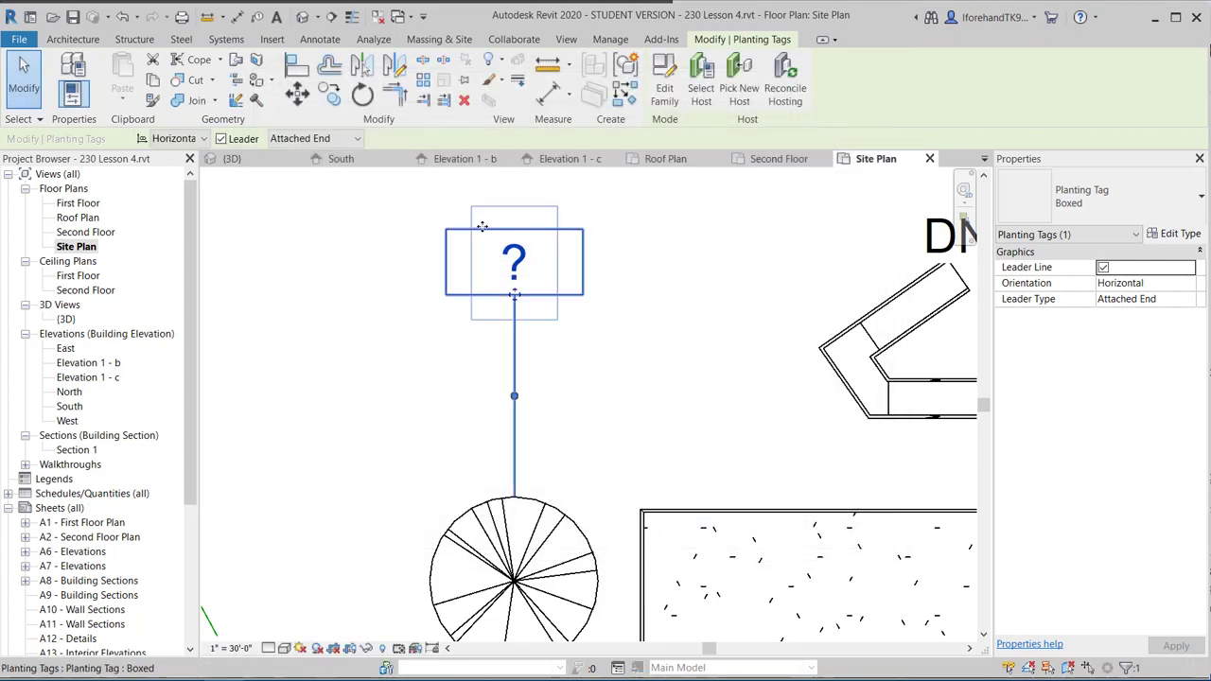
{"action": "left_click", "coordinate": [406, 301]}
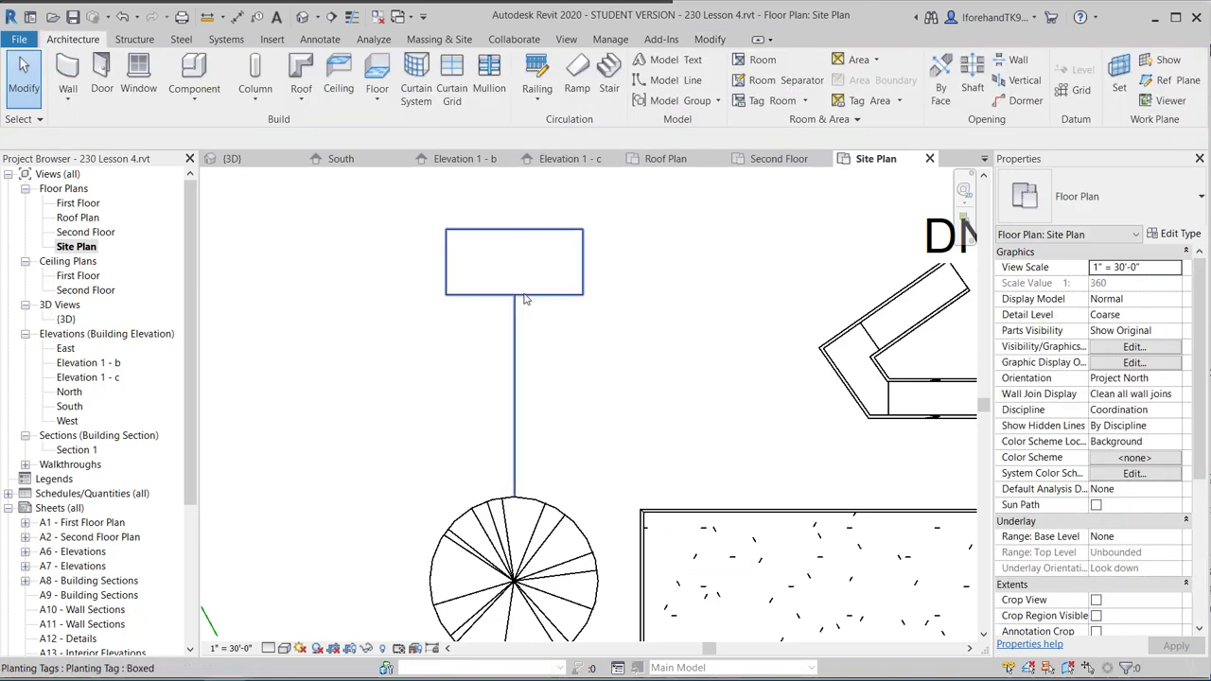
{"action": "left_click", "coordinate": [526, 292]}
Edit the Planting Tag family so its label displays the Type Mark parameter.
{"action": "left_click", "coordinate": [663, 99]}
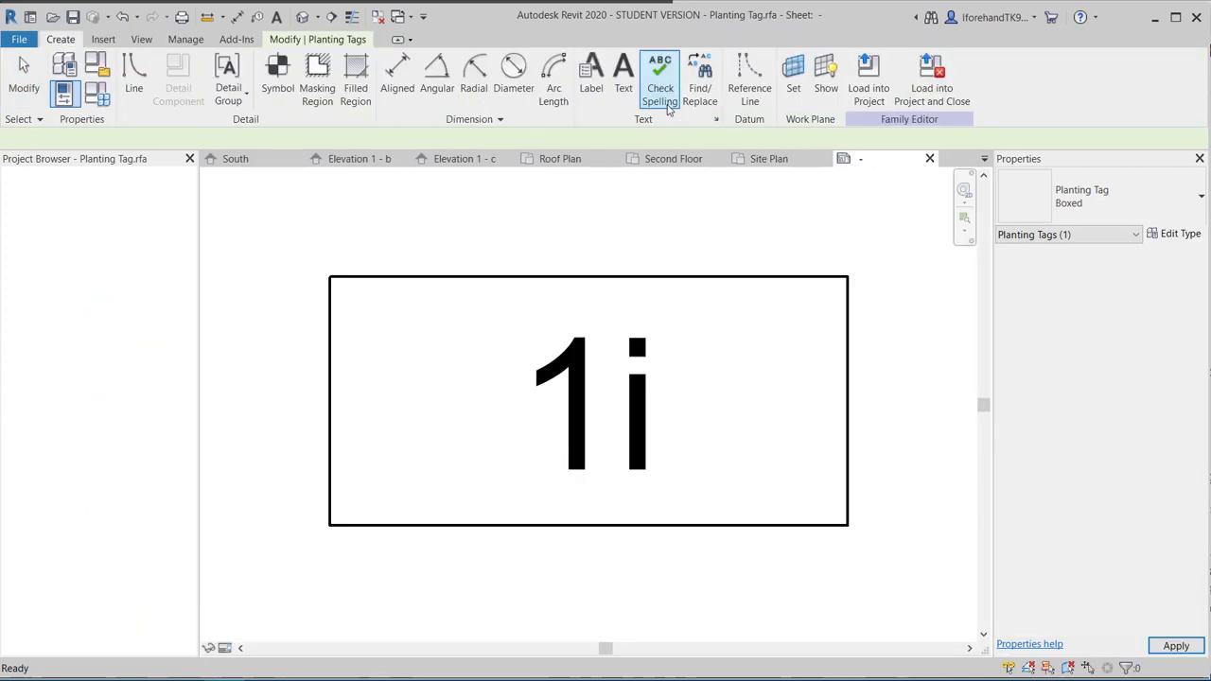
{"action": "left_click", "coordinate": [634, 383]}
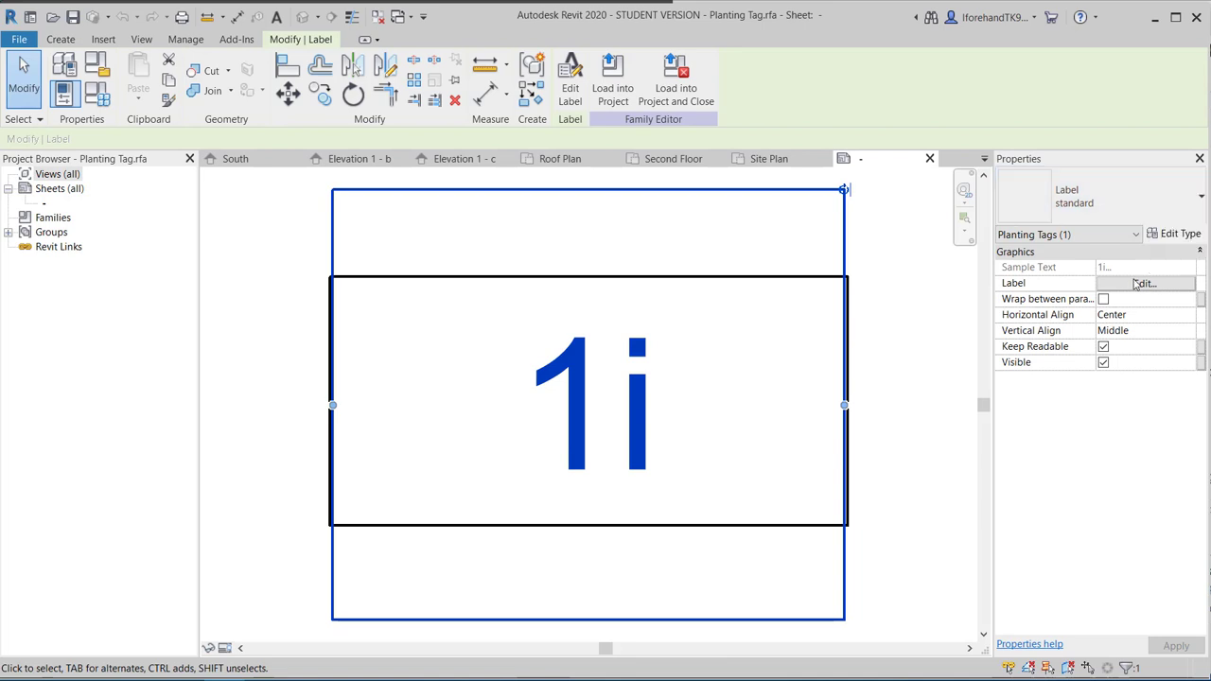
{"action": "left_click", "coordinate": [1177, 234]}
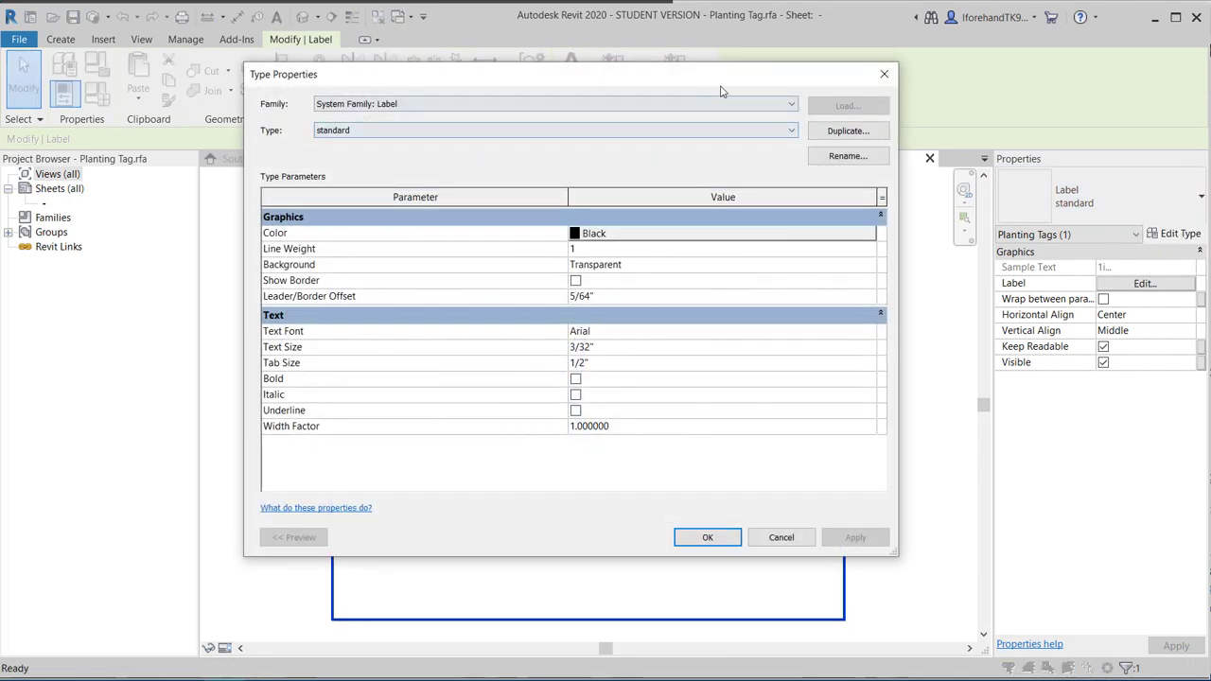
{"action": "left_click", "coordinate": [883, 72]}
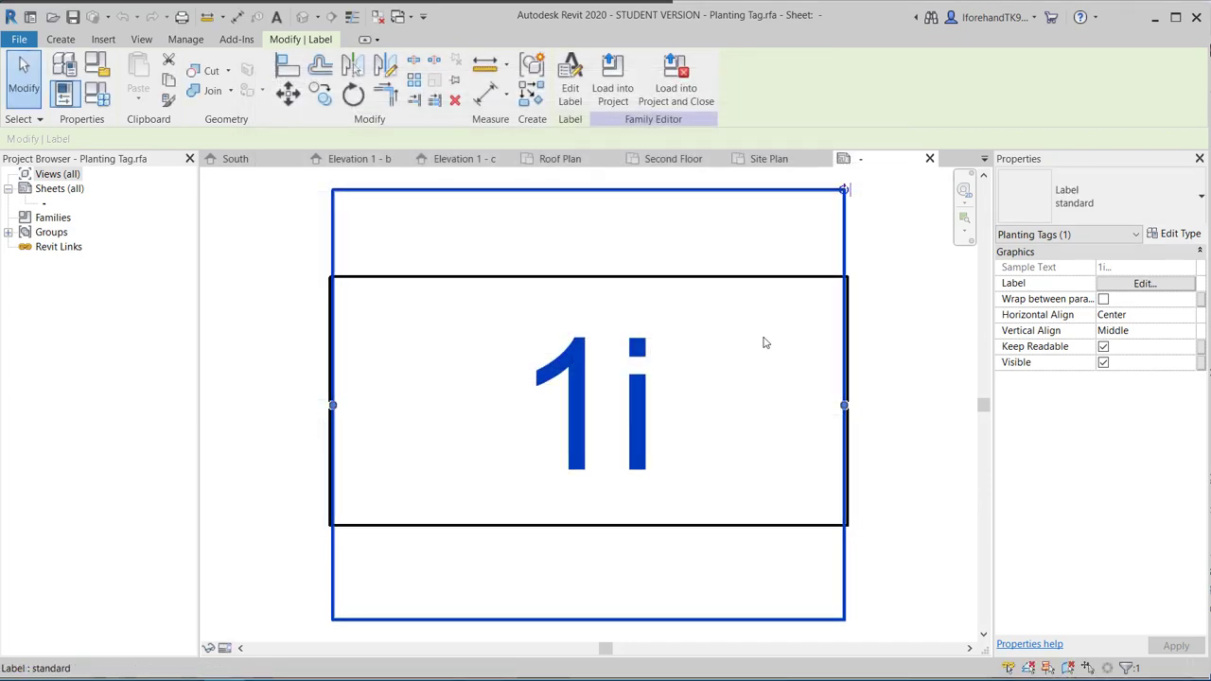
{"action": "left_click", "coordinate": [1143, 283]}
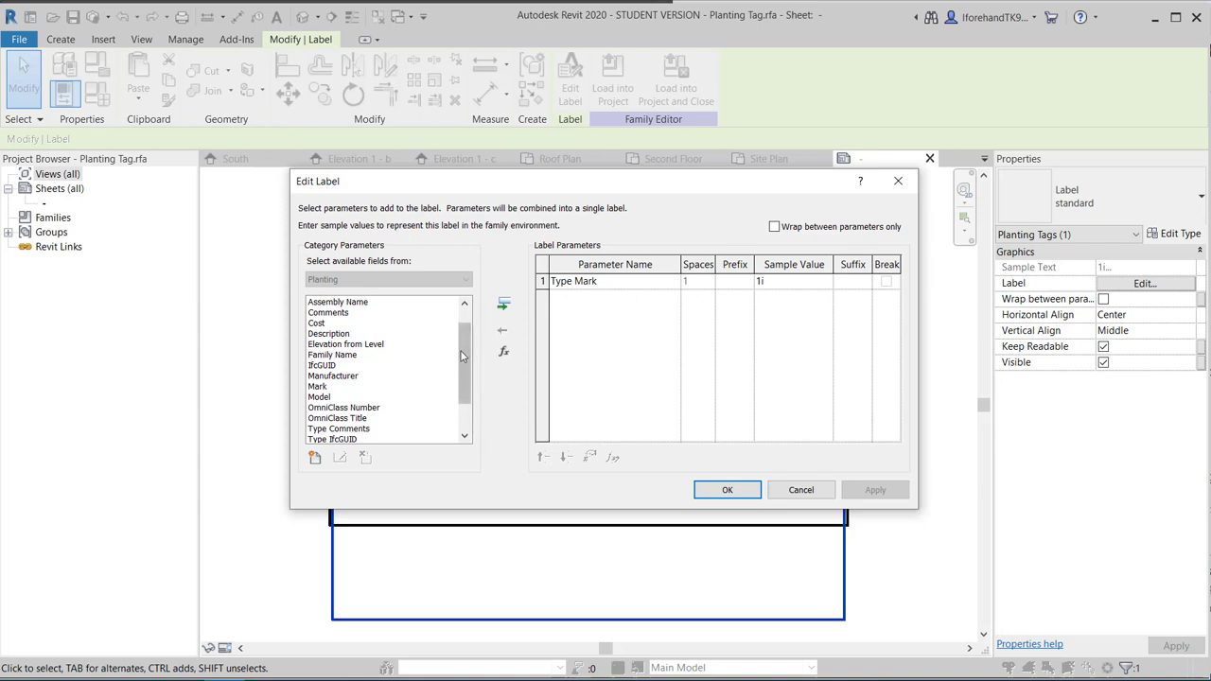
{"action": "left_click_drag", "start_coordinate": [462, 355], "coordinate": [468, 299]}
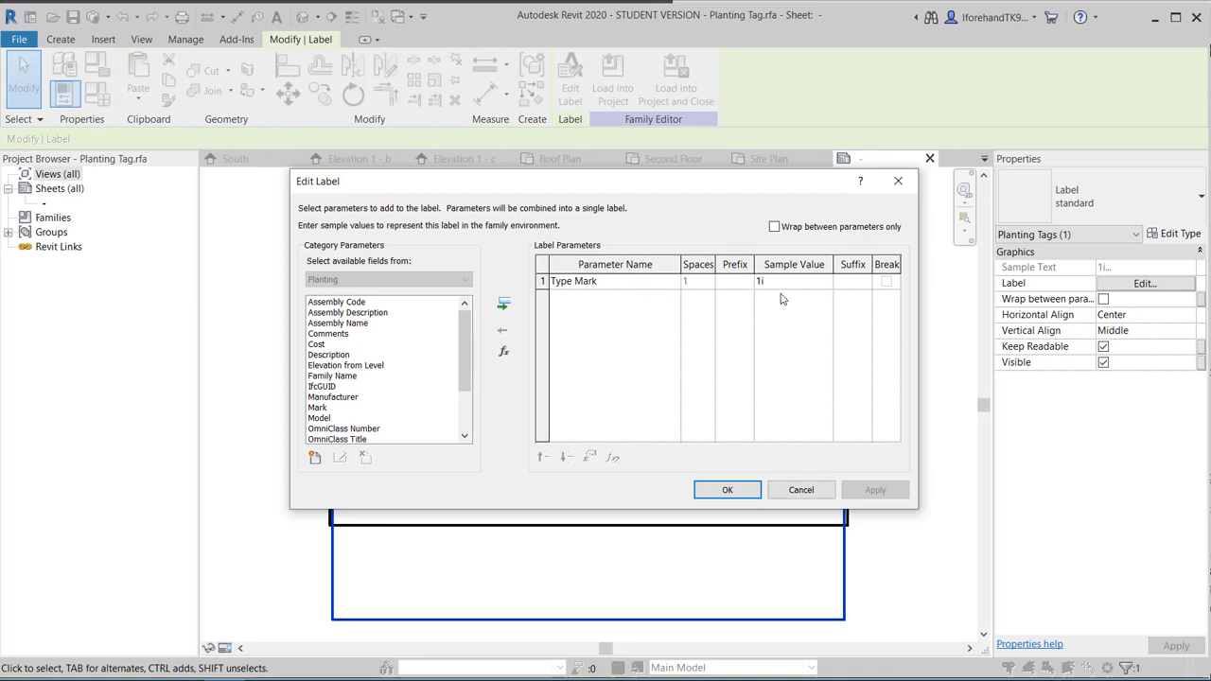
{"action": "left_click", "coordinate": [728, 490]}
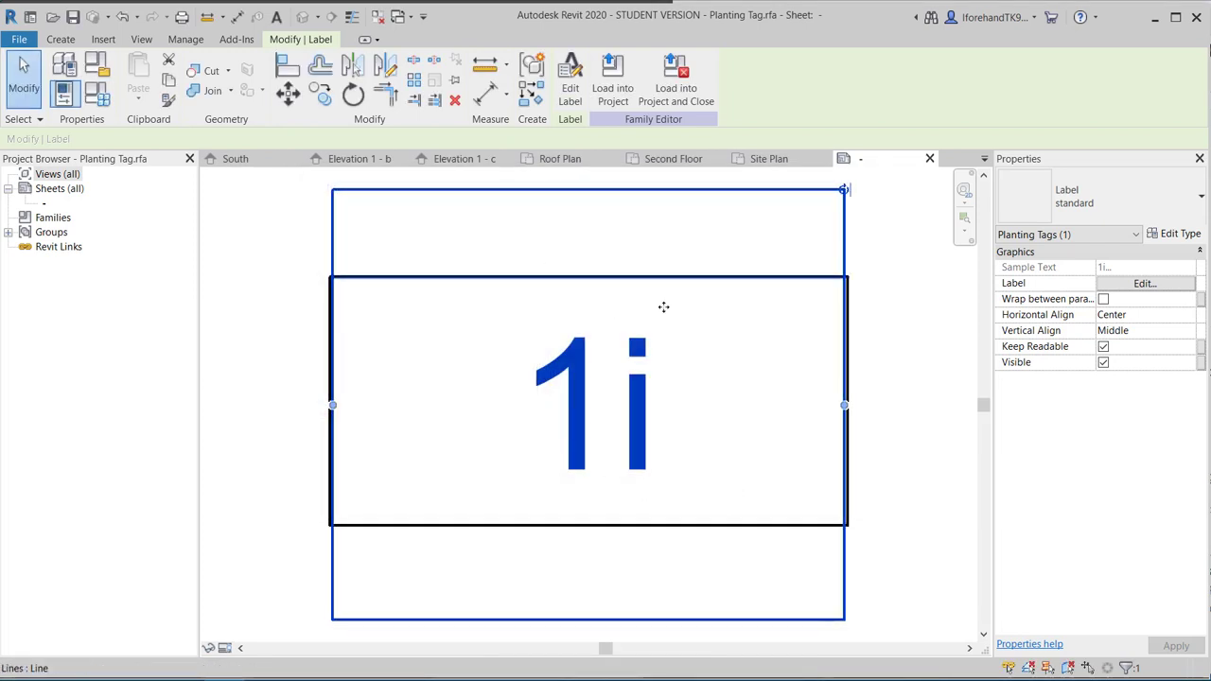
Load the tag family back into the project, overwriting the existing Planting Tag.rfa.
{"action": "left_click", "coordinate": [674, 88]}
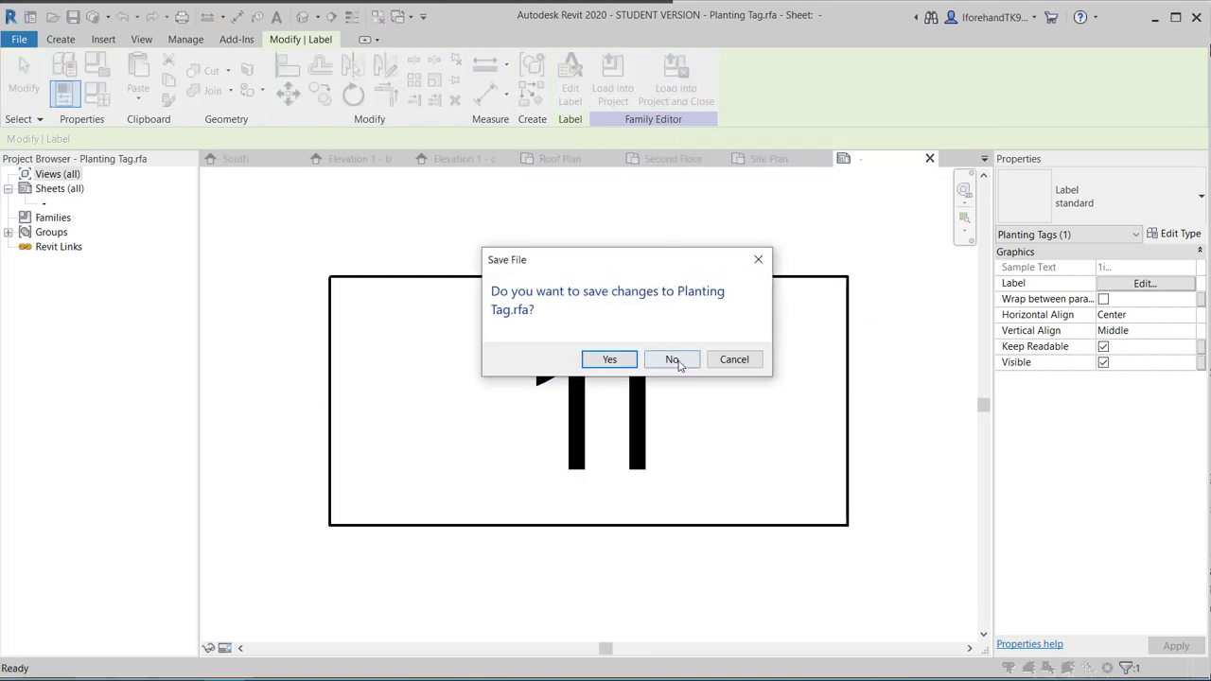
{"action": "left_click", "coordinate": [624, 364]}
{"action": "left_click", "coordinate": [615, 359]}
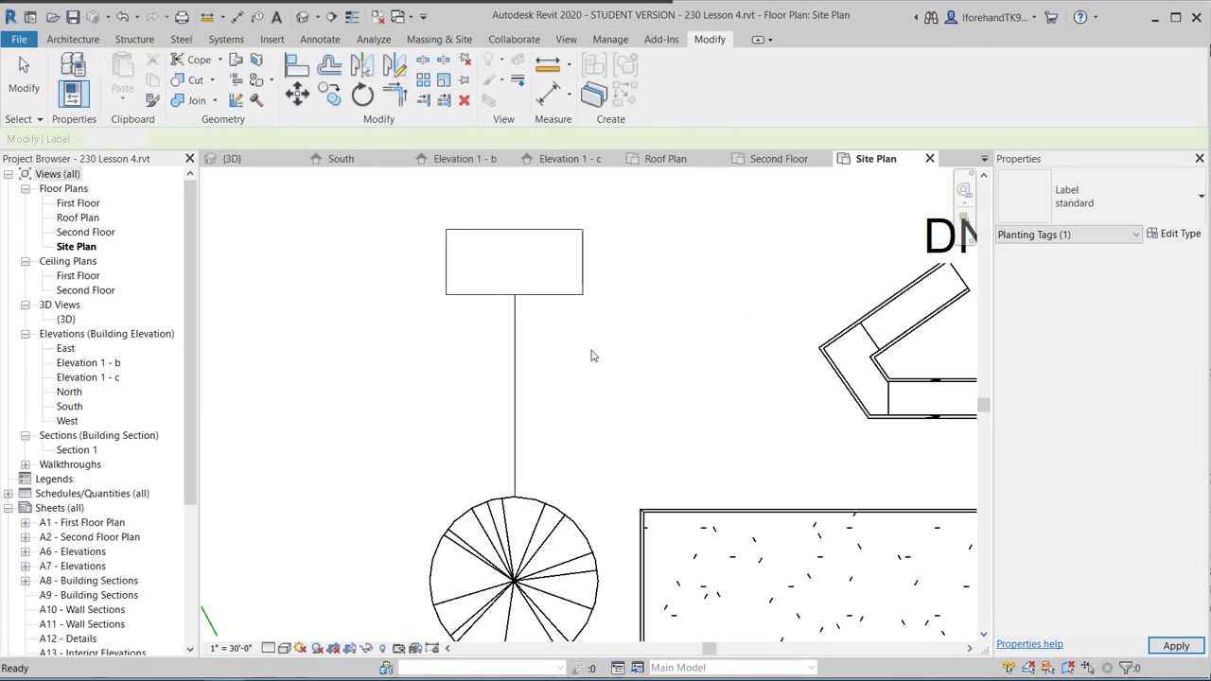
Set the tree's type mark to T1 through its tag label, accepting the type-parameter warning.
{"action": "left_click", "coordinate": [490, 284]}
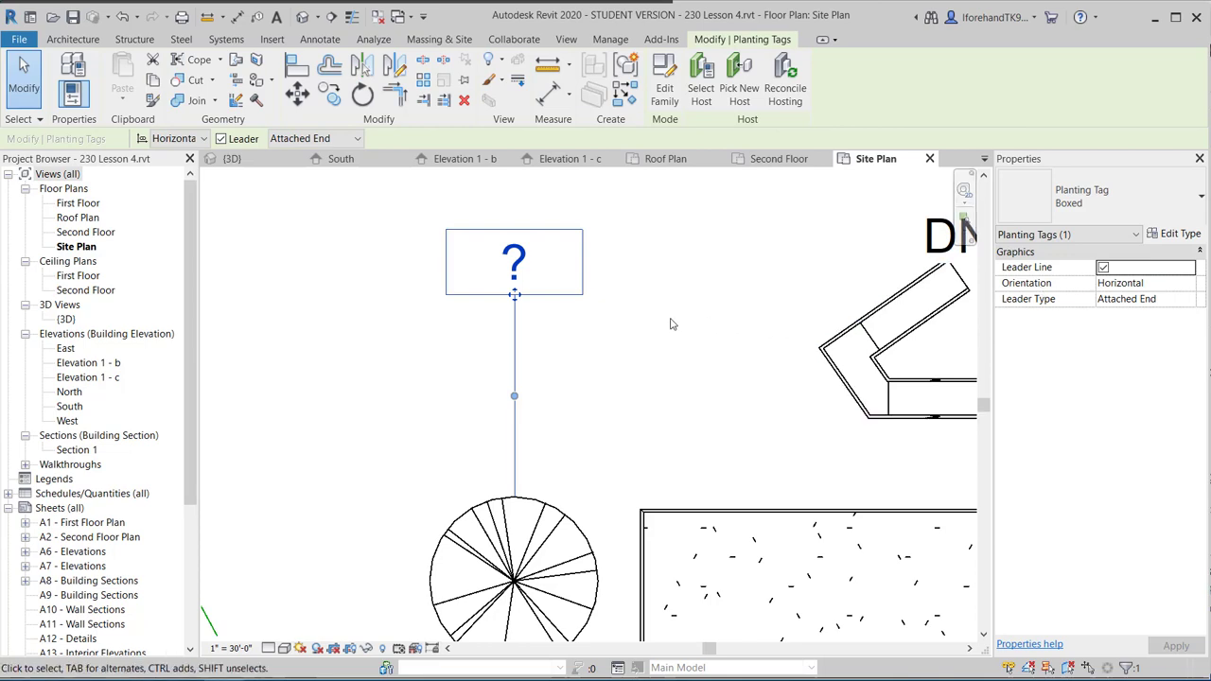
{"action": "scroll", "coordinate": [785, 369], "scroll_direction": "down", "scroll_amount": 1}
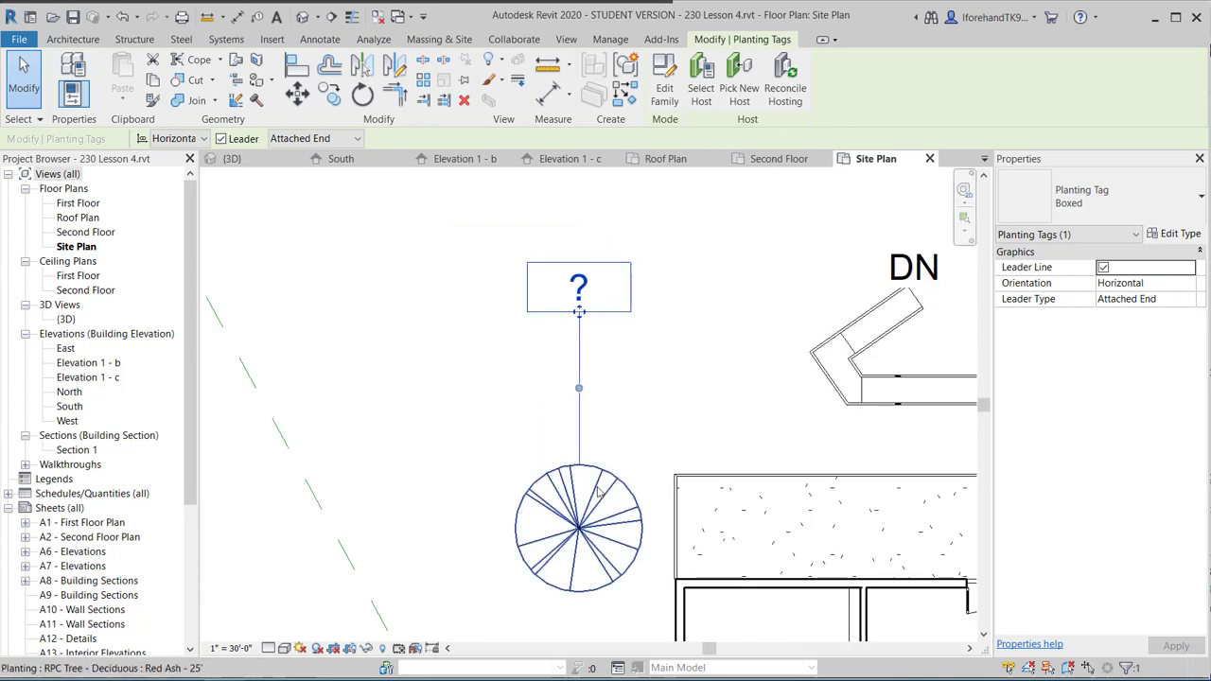
{"action": "left_click", "coordinate": [602, 486]}
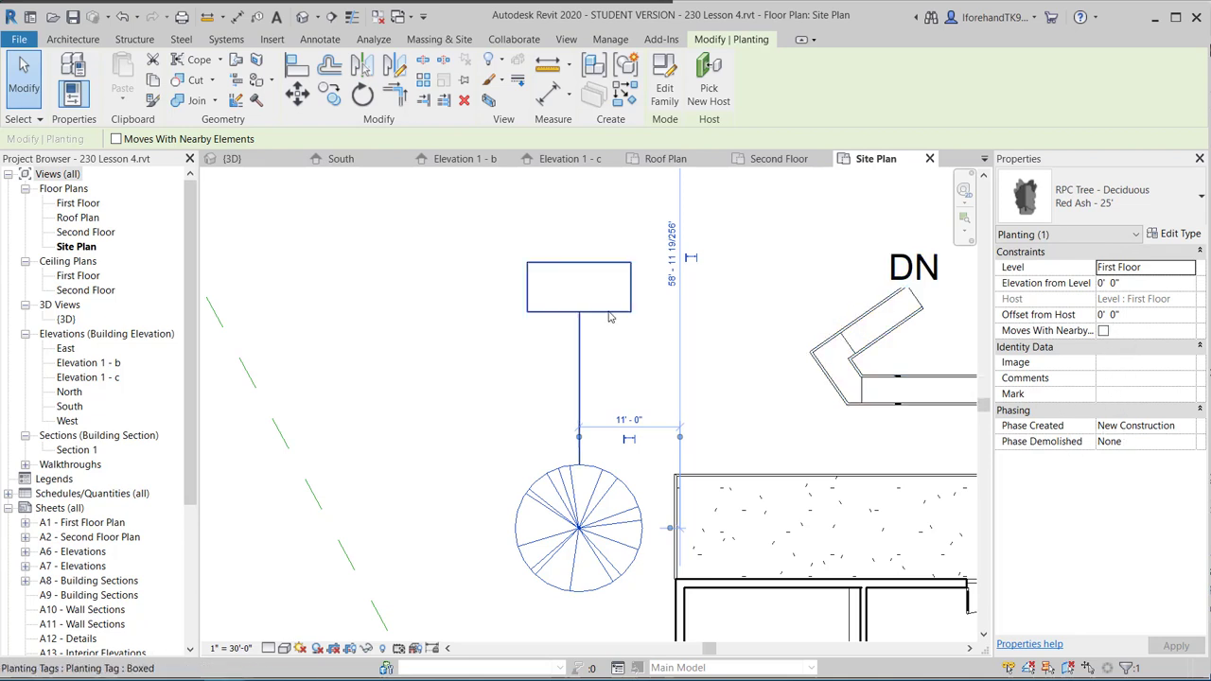
{"action": "left_click", "coordinate": [609, 311]}
{"action": "left_click", "coordinate": [586, 289]}
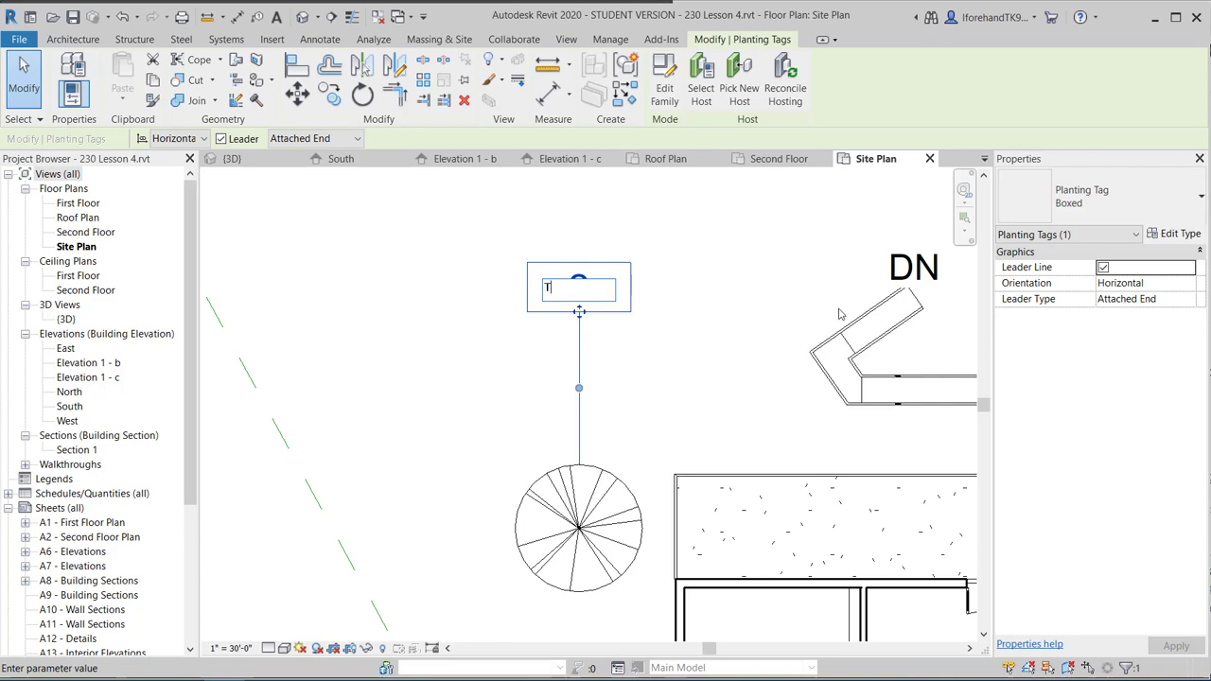
{"action": "left_click", "coordinate": [472, 338]}
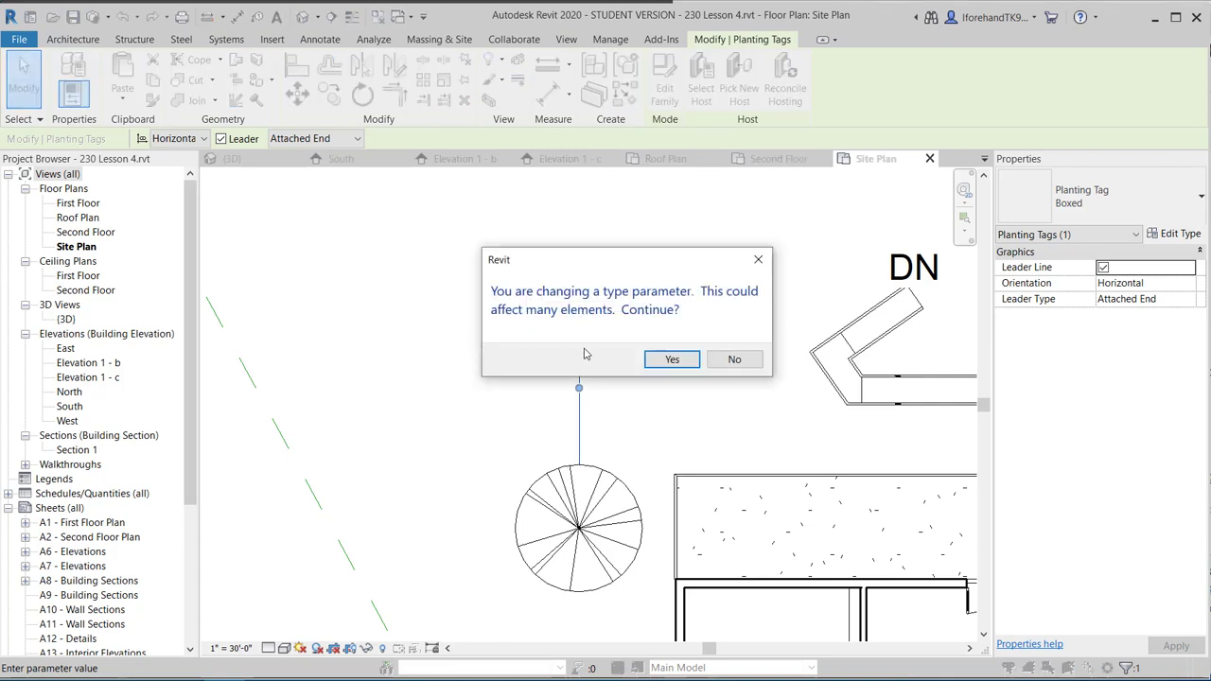
{"action": "left_click", "coordinate": [669, 360]}
{"action": "left_click", "coordinate": [611, 368]}
{"action": "scroll", "coordinate": [610, 368], "scroll_direction": "down", "scroll_amount": 4}
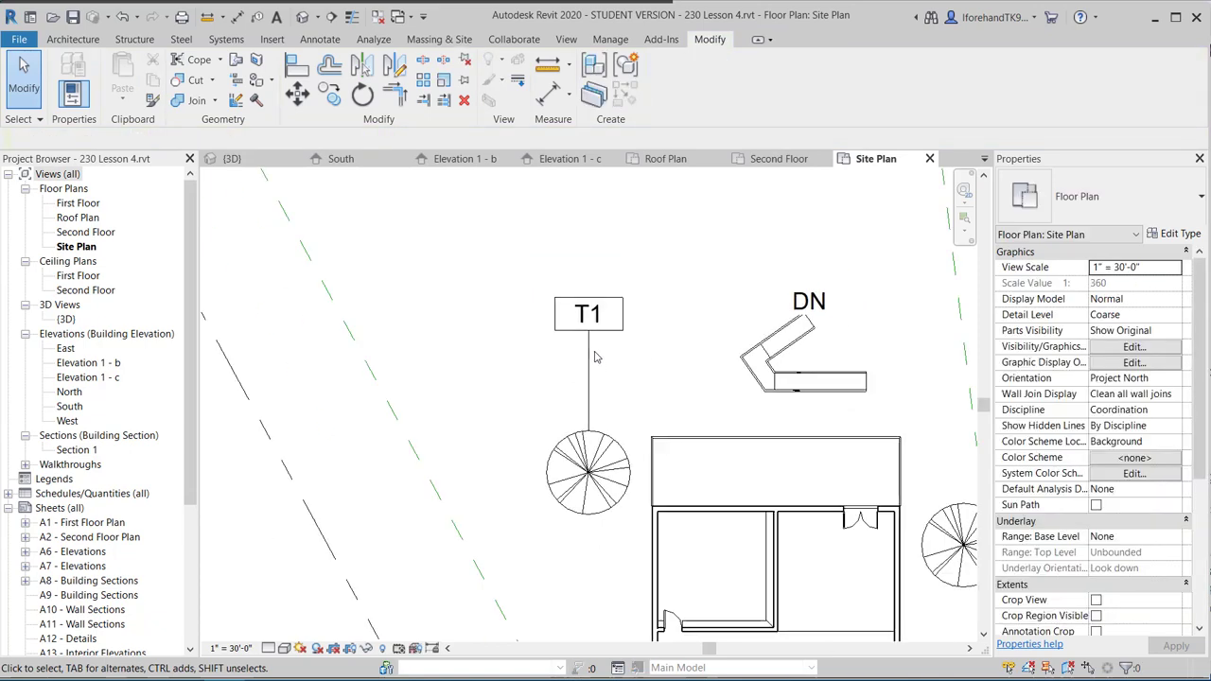
Tag the tree right of the building with a T1 planting tag using Tag by Category.
{"action": "left_click", "coordinate": [257, 16]}
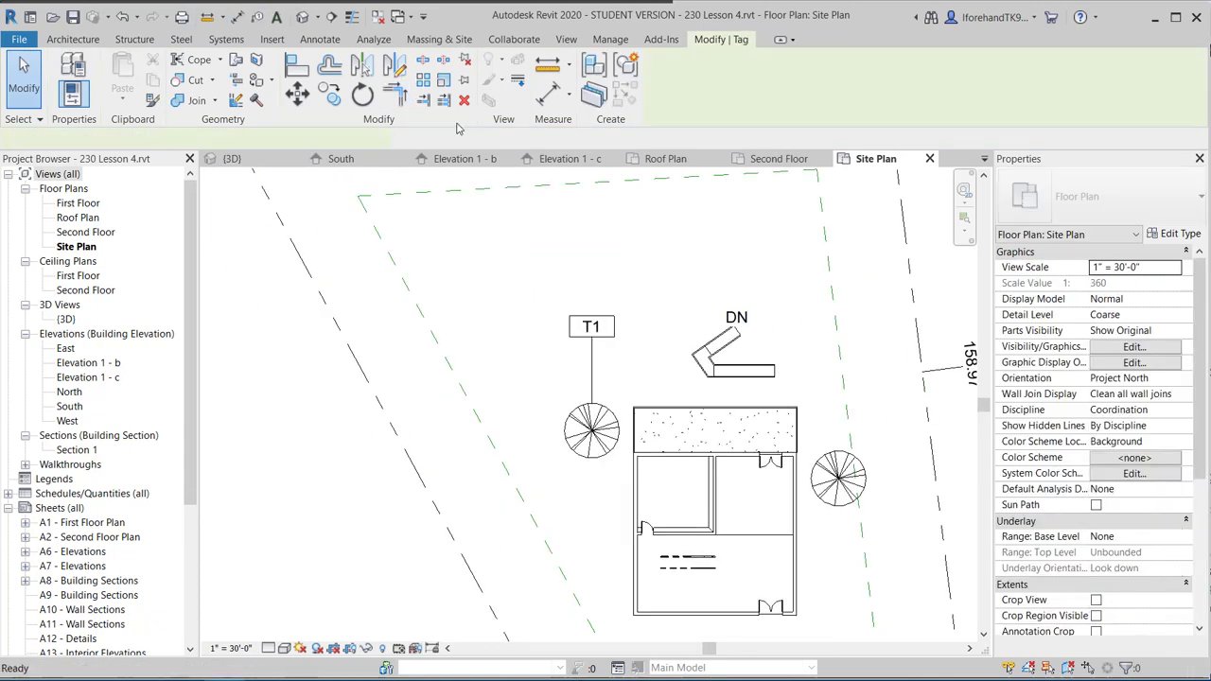
{"action": "left_click", "coordinate": [832, 461]}
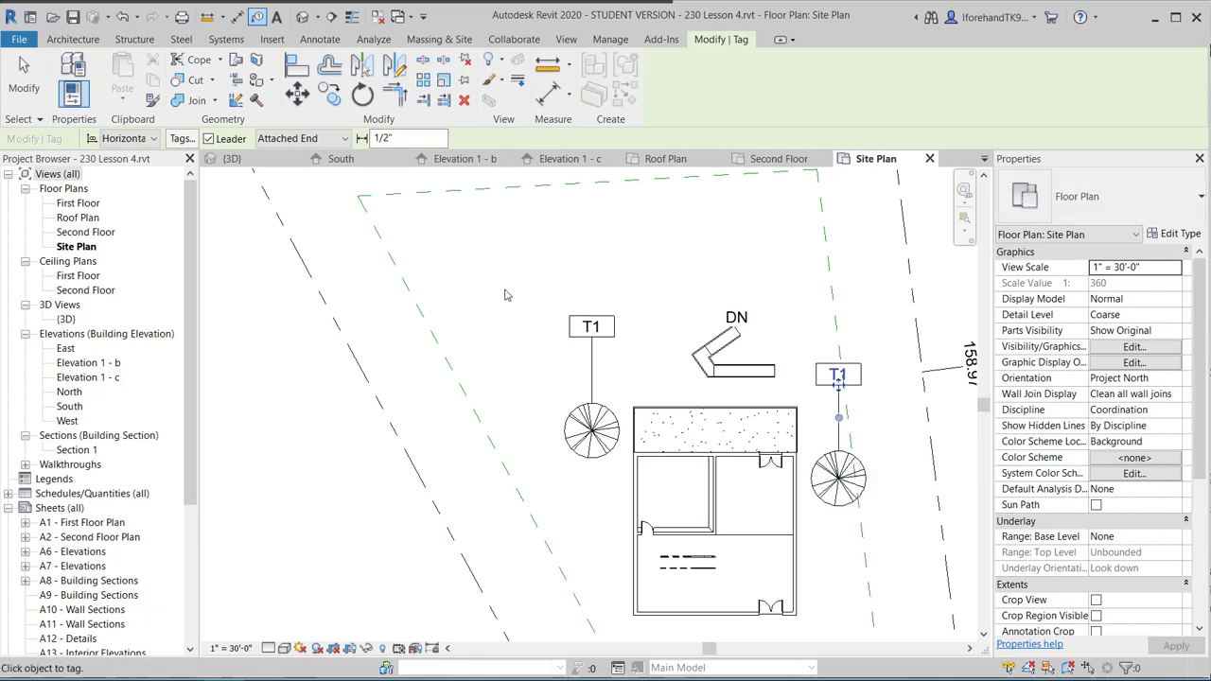
{"action": "scroll", "coordinate": [584, 281], "scroll_direction": "down", "scroll_amount": 3}
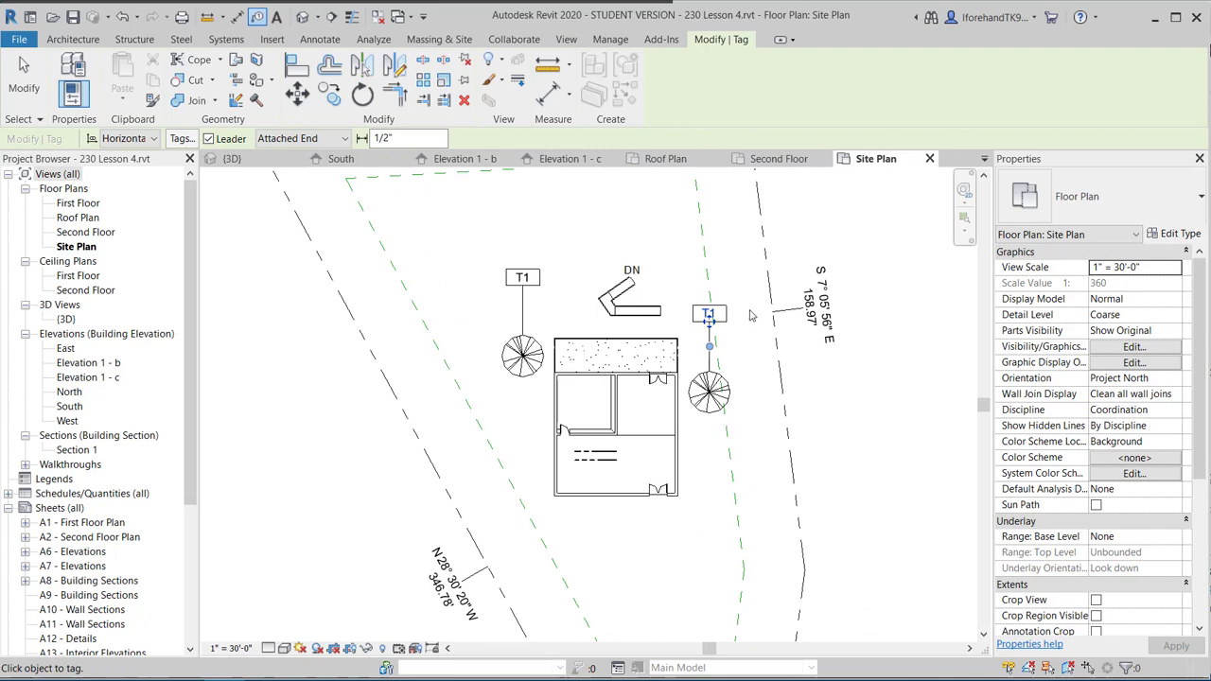
{"action": "scroll", "coordinate": [596, 240], "scroll_direction": "down", "scroll_amount": 2}
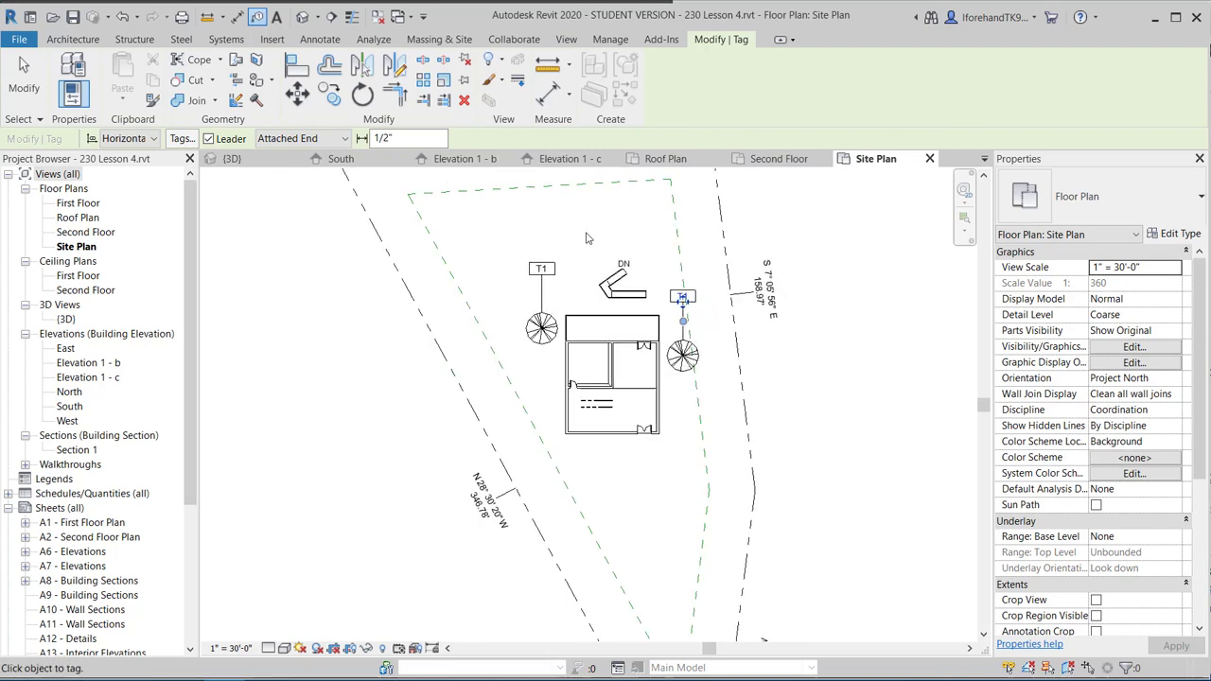
{"action": "middle_click_drag", "start_coordinate": [596, 240], "coordinate": [636, 266]}
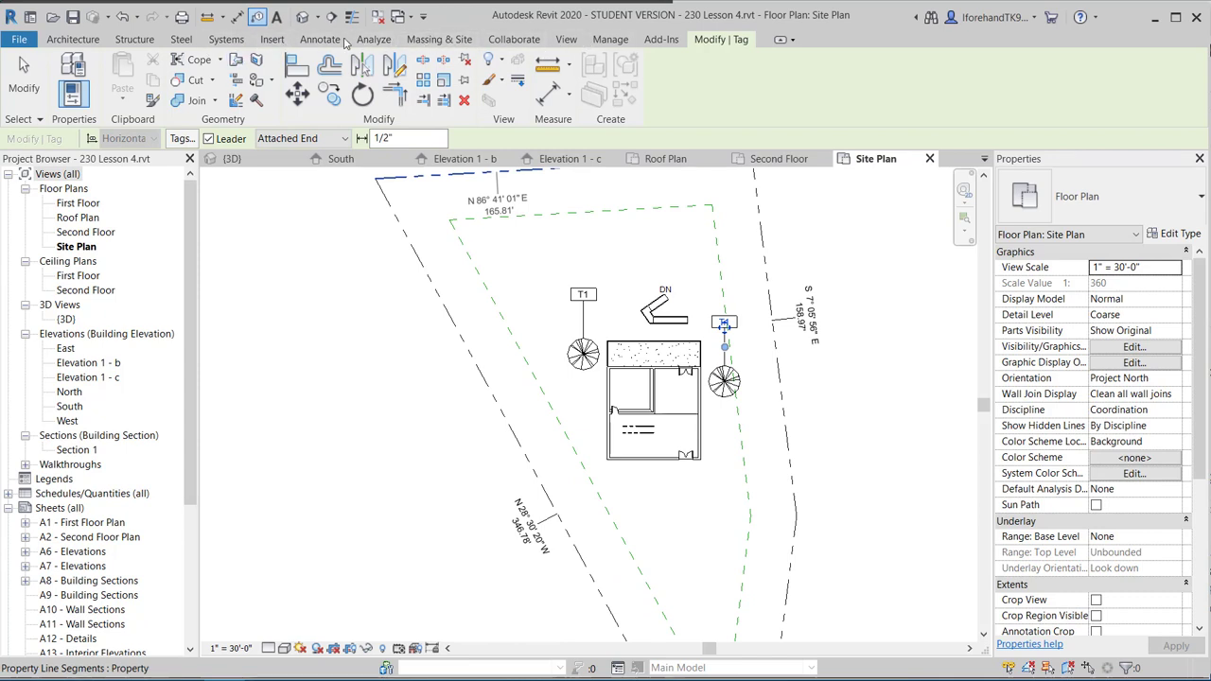
{"action": "left_click", "coordinate": [424, 39]}
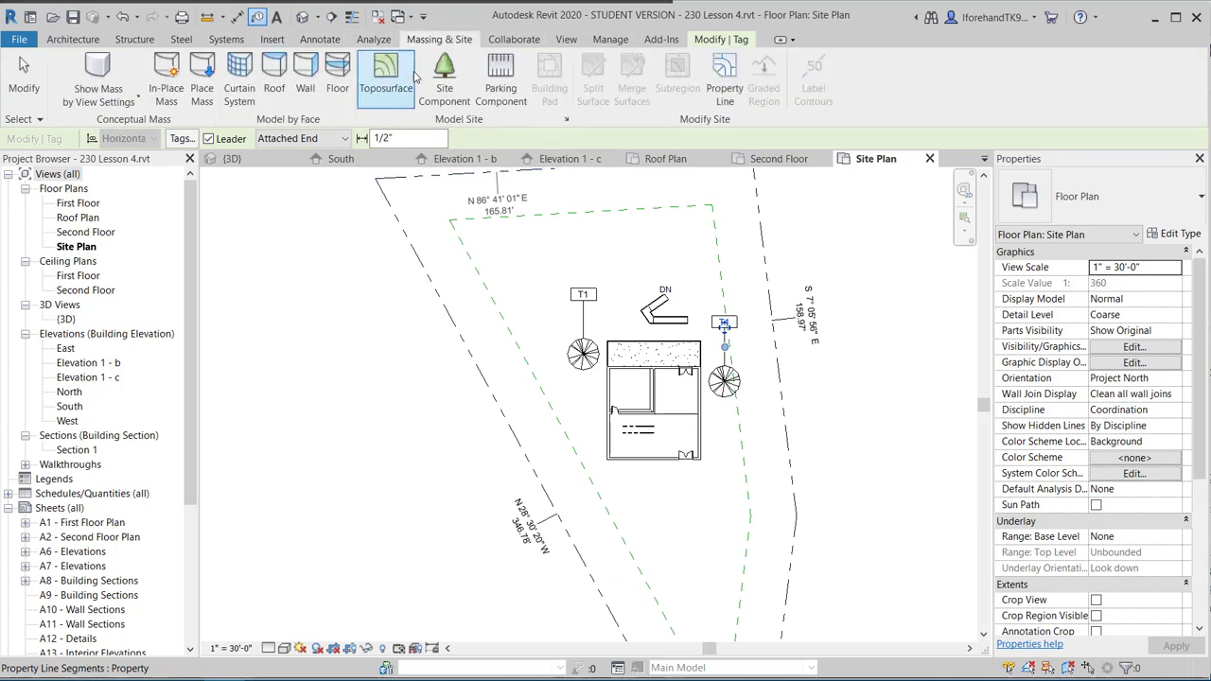
Place five Honey Locust - 25' trees in a staggered row south of the building.
{"action": "left_click", "coordinate": [456, 78]}
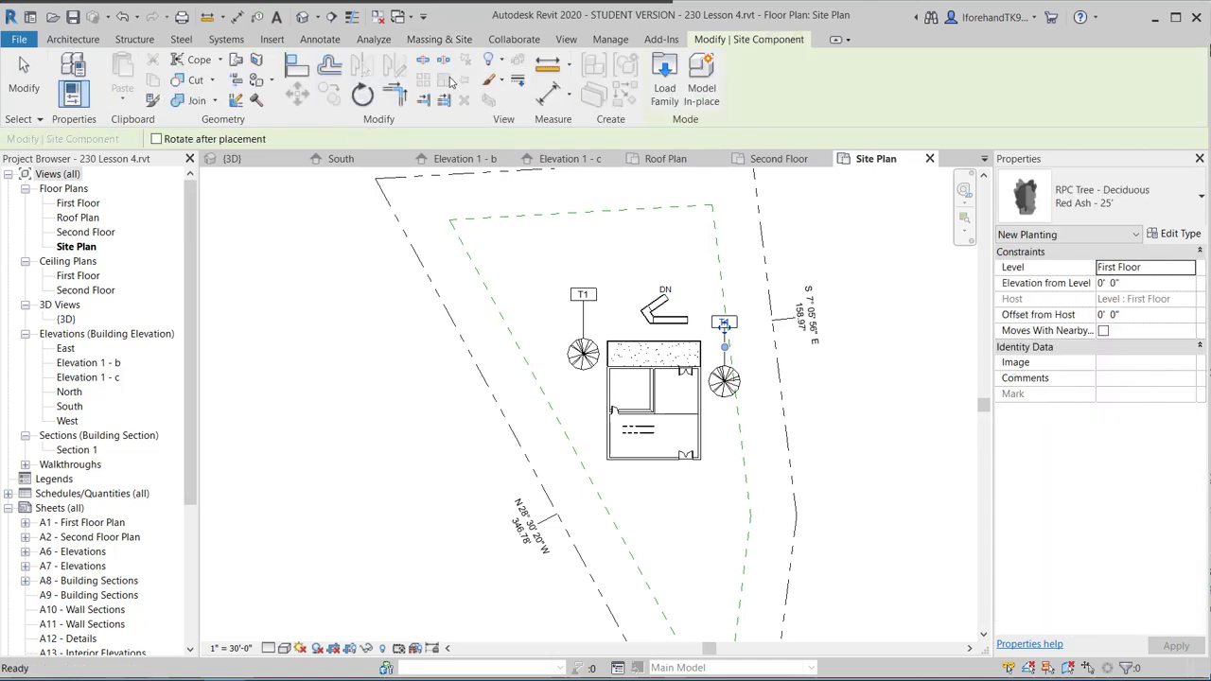
{"action": "left_click", "coordinate": [1098, 196]}
{"action": "left_click", "coordinate": [1067, 427]}
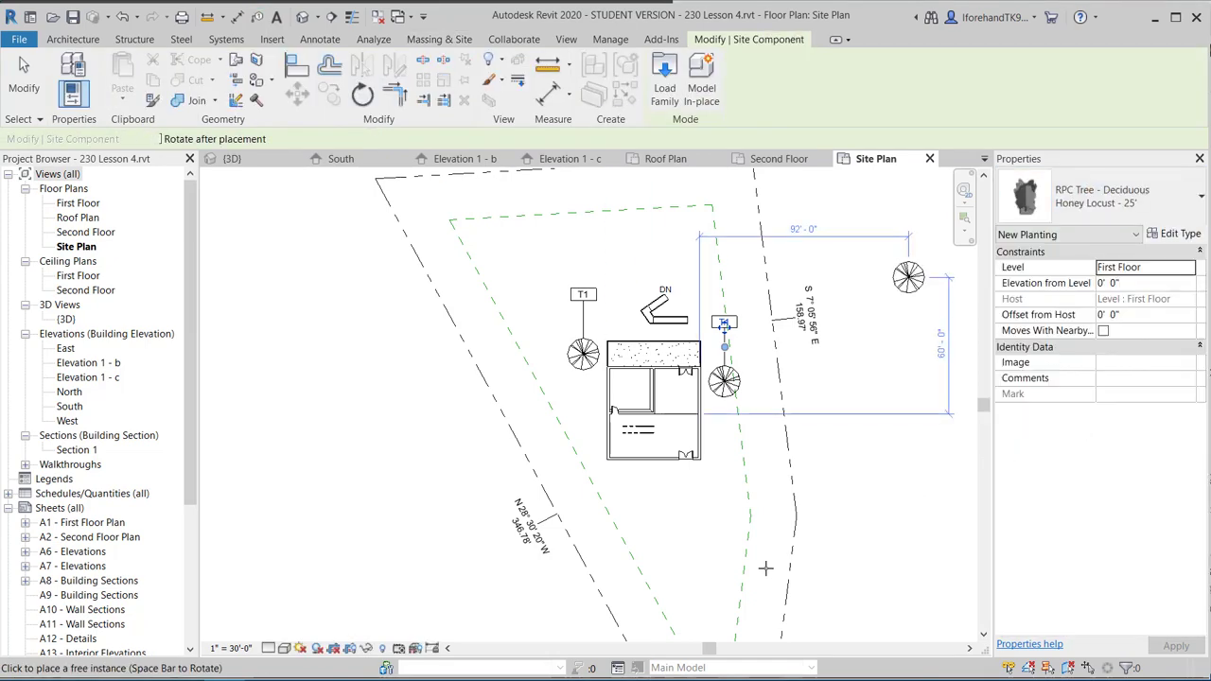
{"action": "left_click", "coordinate": [705, 513]}
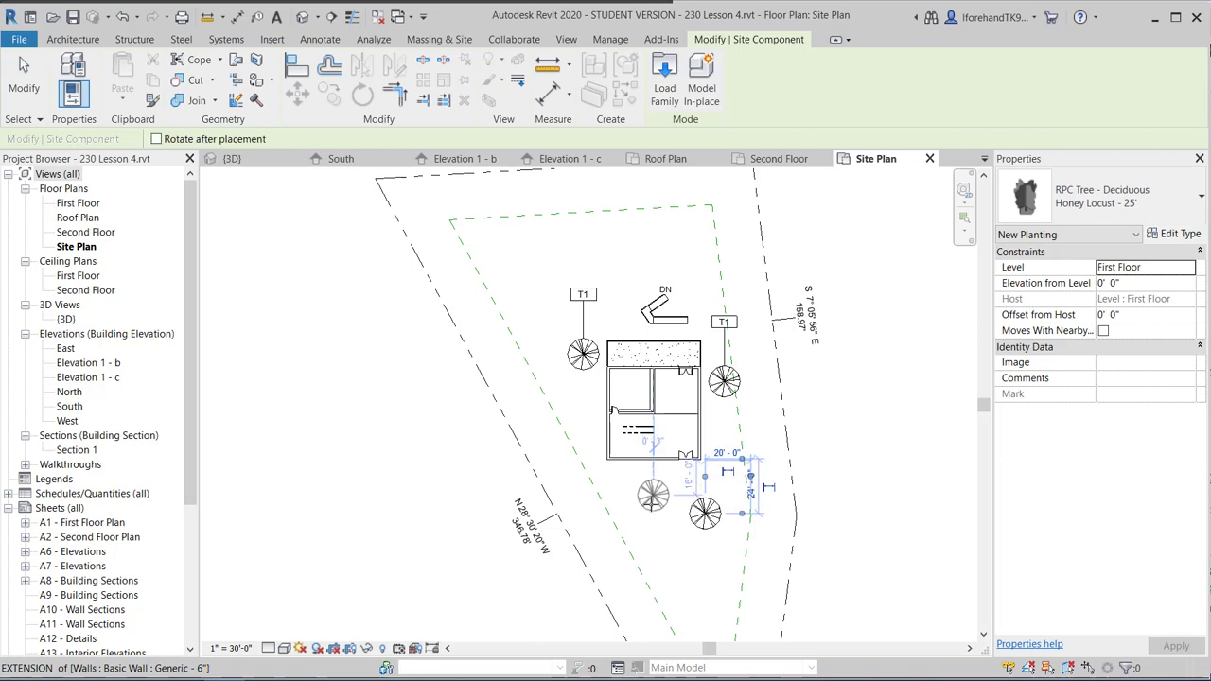
{"action": "left_click", "coordinate": [653, 540]}
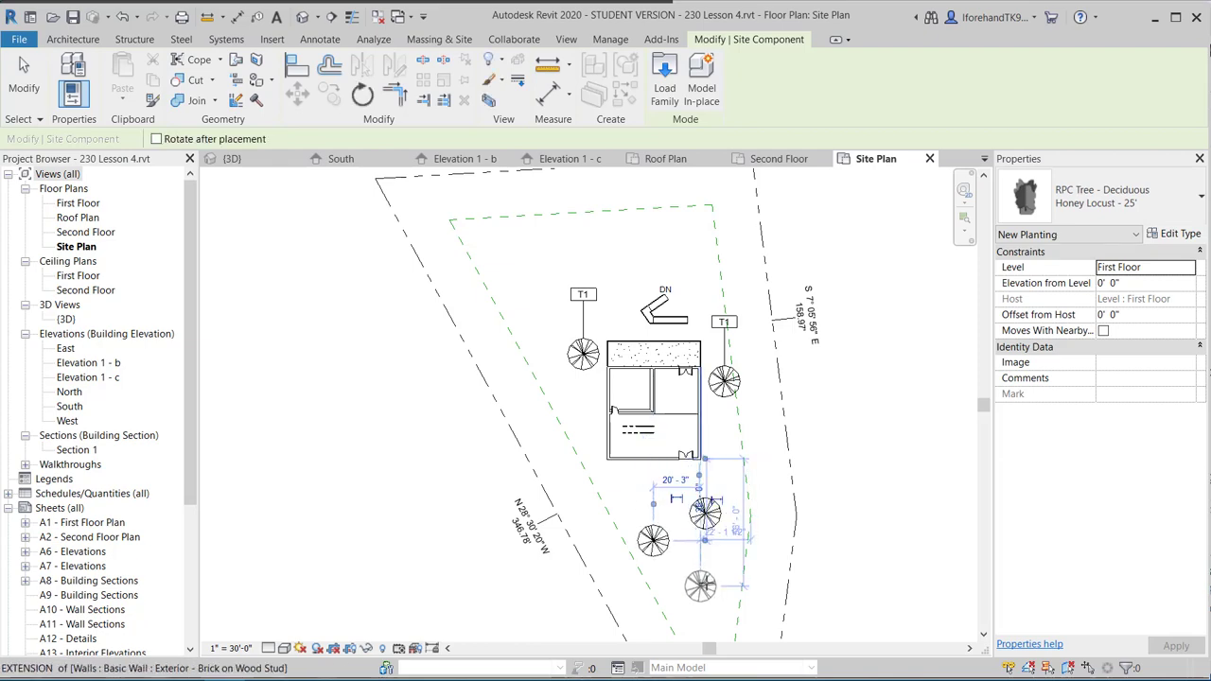
{"action": "left_click", "coordinate": [701, 585]}
{"action": "left_click", "coordinate": [1102, 196]}
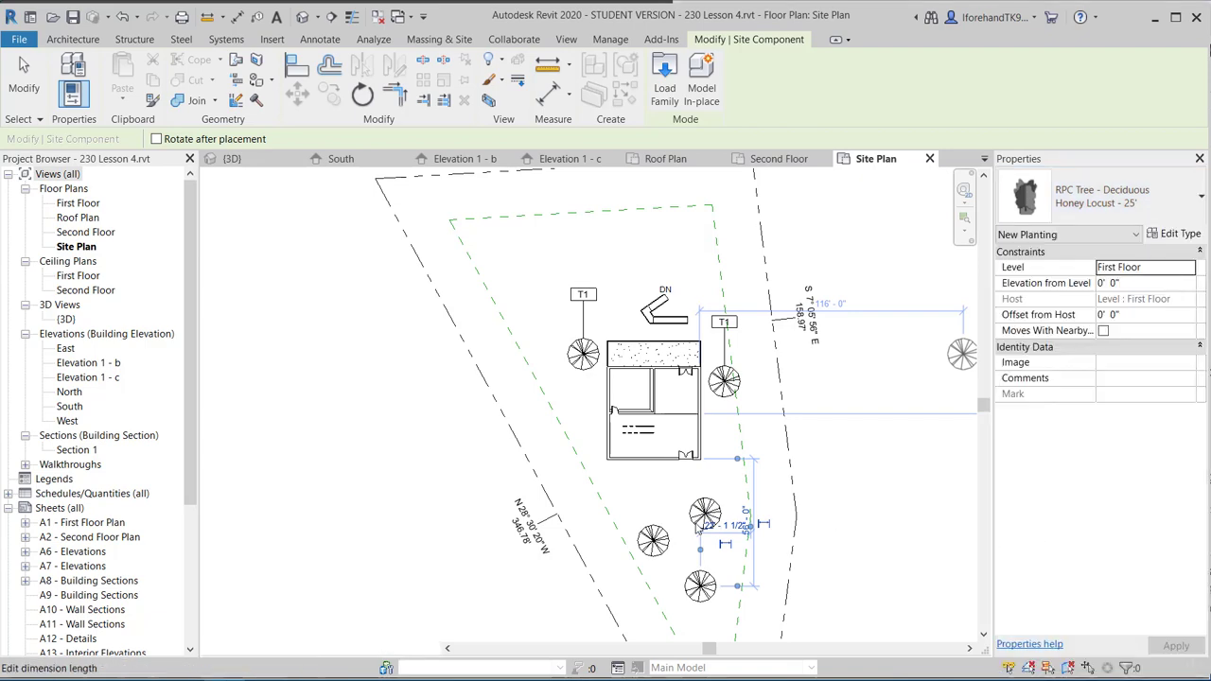
{"action": "left_click", "coordinate": [652, 488]}
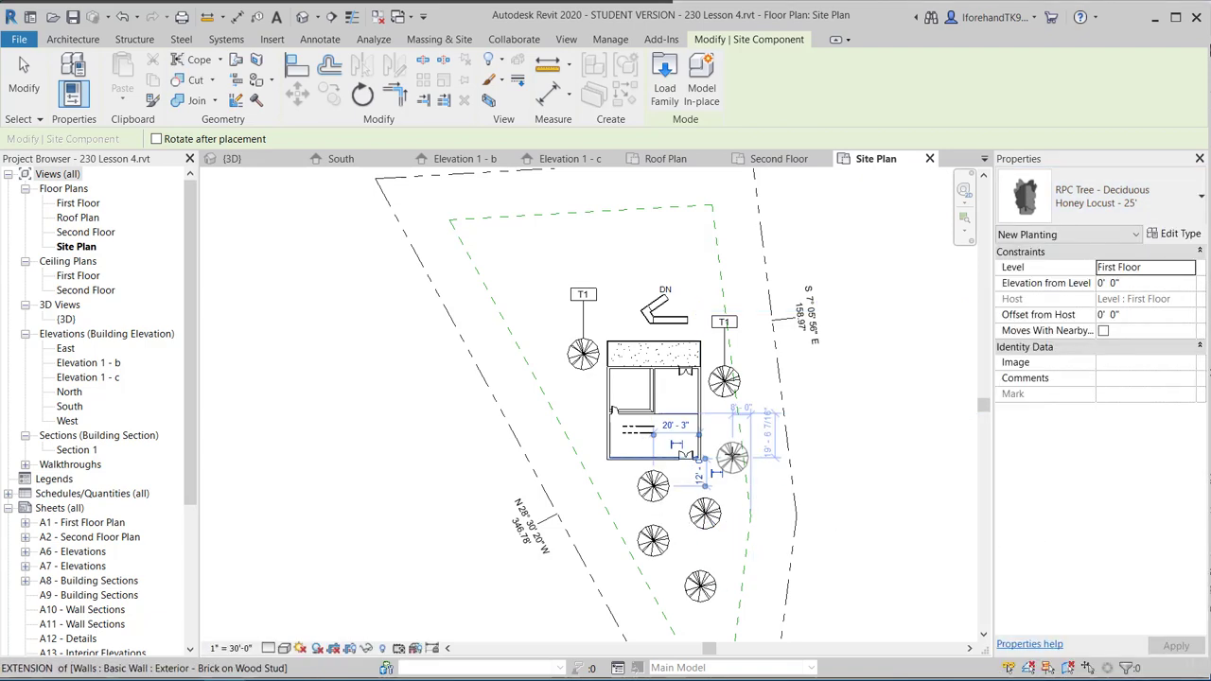
{"action": "left_click", "coordinate": [732, 457]}
{"action": "left_click", "coordinate": [23, 74]}
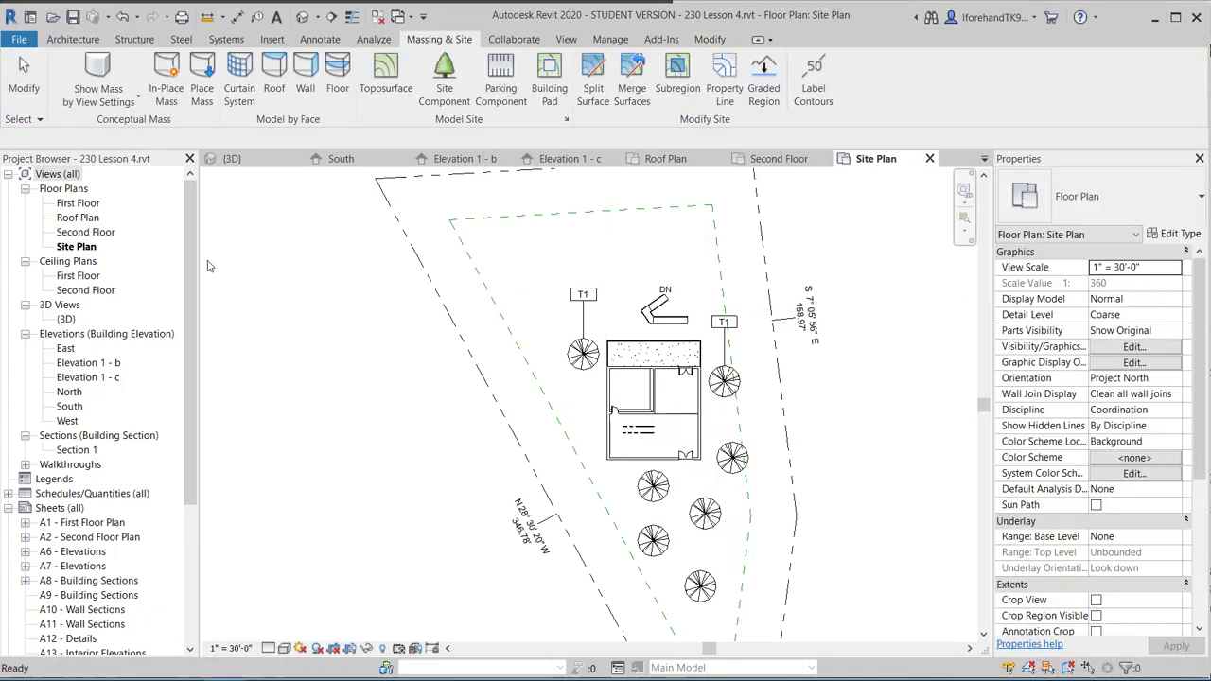
Tag the Honey Locust tree right of the house and set its tag label to T2.
{"action": "left_click", "coordinate": [255, 17]}
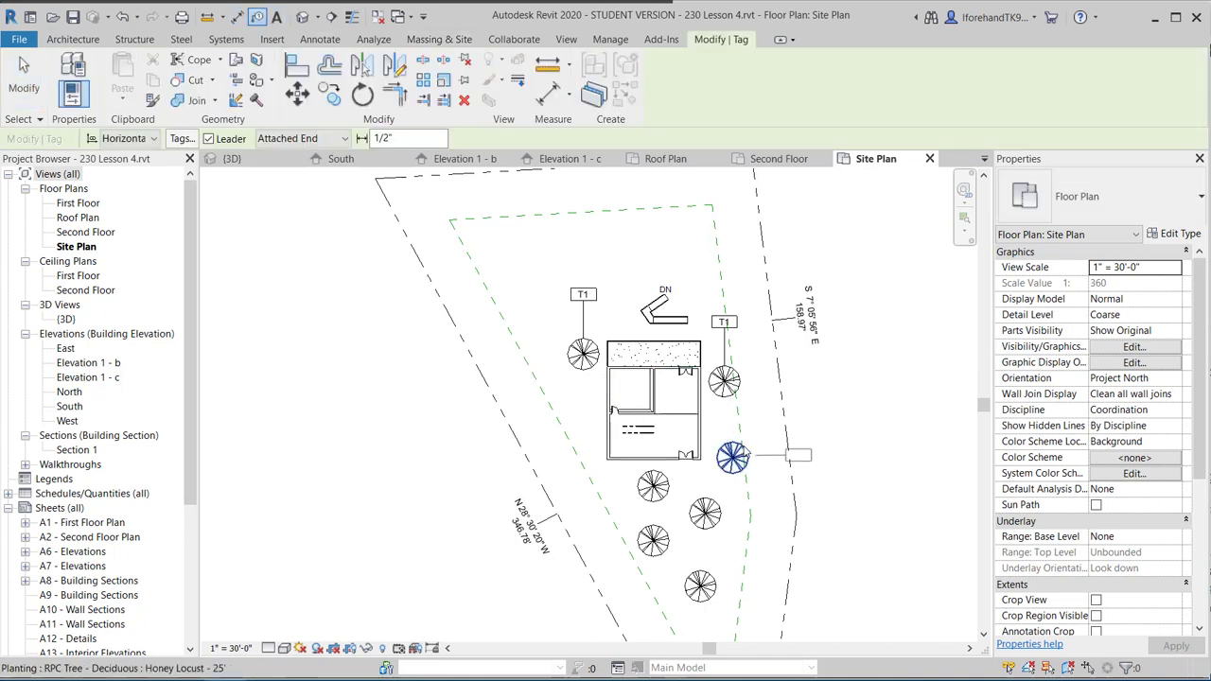
{"action": "left_click", "coordinate": [747, 456]}
{"action": "scroll", "coordinate": [809, 495], "scroll_direction": "up", "scroll_amount": 5}
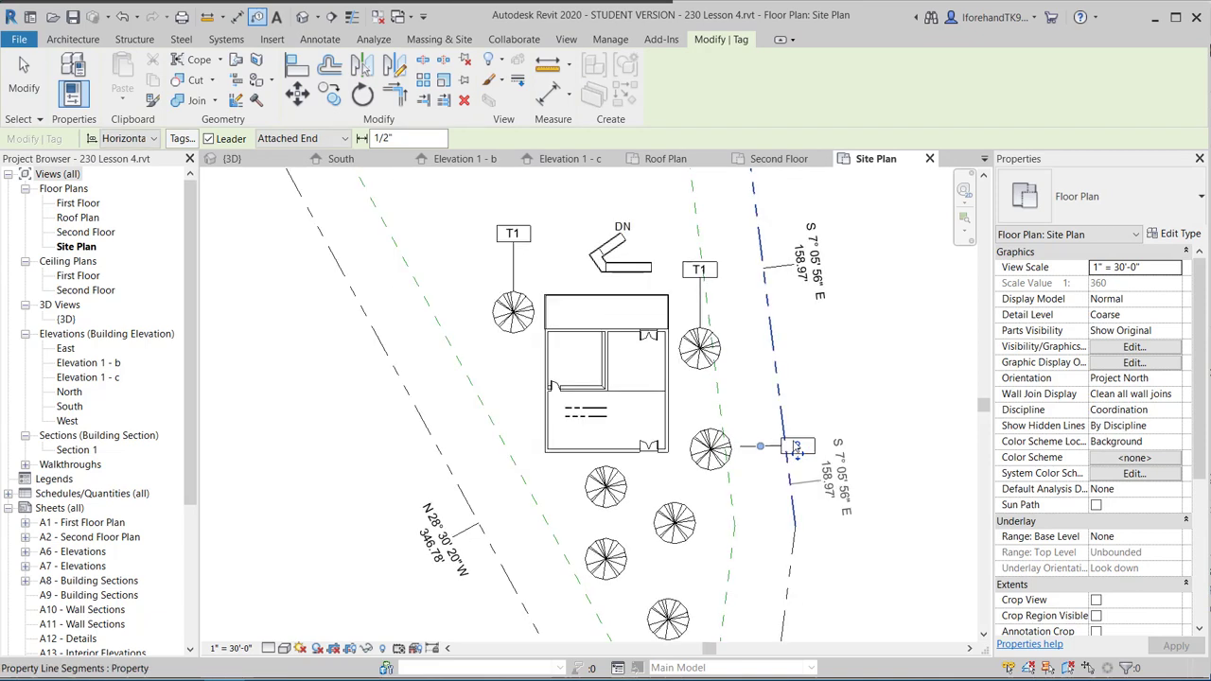
{"action": "left_click", "coordinate": [807, 429]}
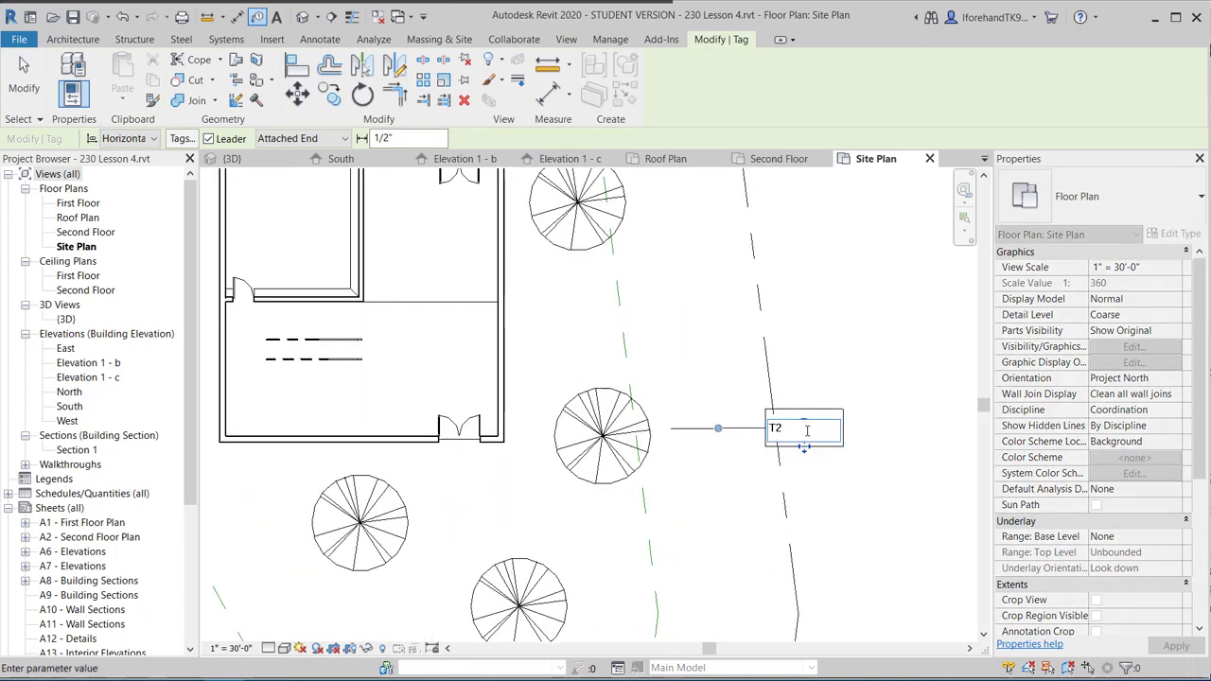
{"action": "type", "text": "T2"}
{"action": "left_click", "coordinate": [665, 520]}
{"action": "left_click", "coordinate": [668, 360]}
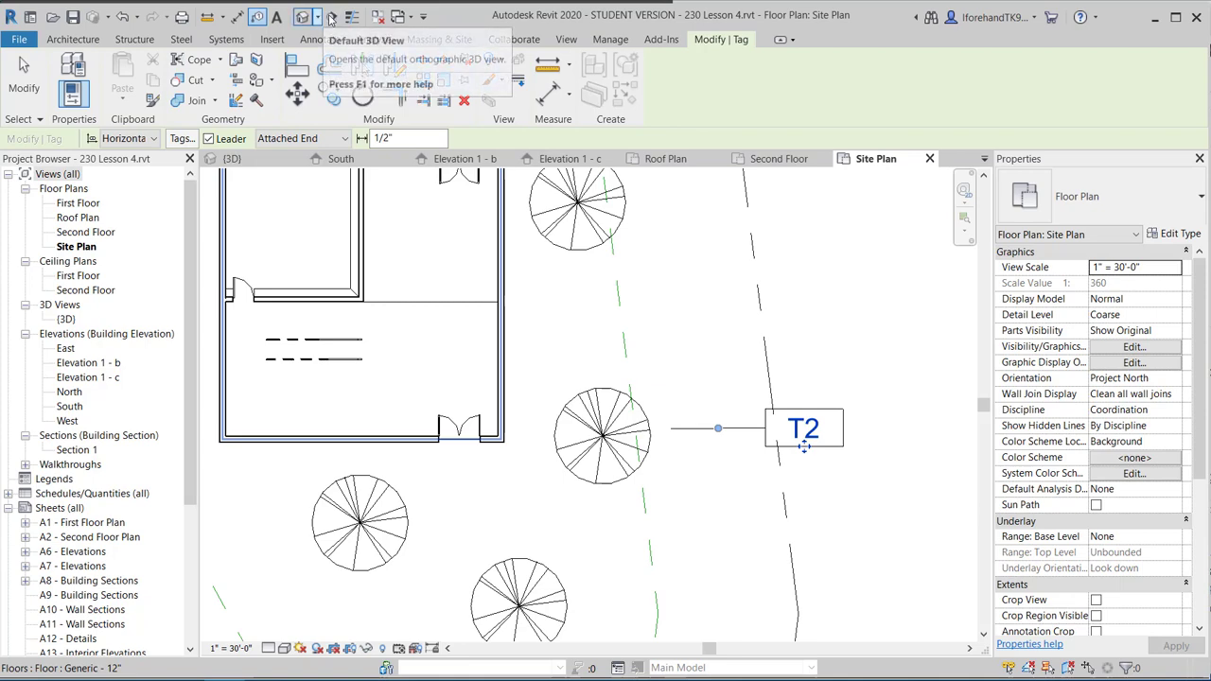
Tag the remaining Honey Locust trees below the house with T2 tags.
{"action": "left_click", "coordinate": [411, 521]}
{"action": "scroll", "coordinate": [423, 503], "scroll_direction": "down", "scroll_amount": 1}
{"action": "middle_click_drag", "start_coordinate": [508, 451], "coordinate": [560, 334]}
{"action": "left_click", "coordinate": [592, 462]}
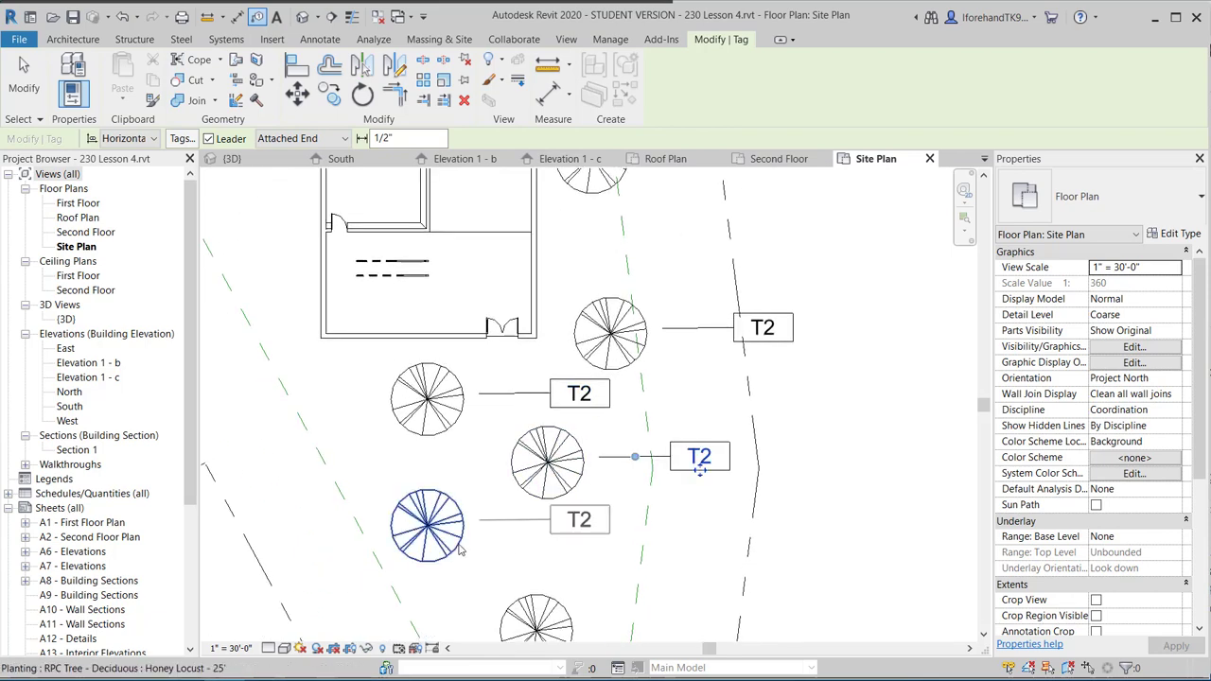
{"action": "left_click", "coordinate": [465, 552]}
{"action": "middle_click_drag", "start_coordinate": [546, 478], "coordinate": [546, 313]}
{"action": "left_click", "coordinate": [578, 473]}
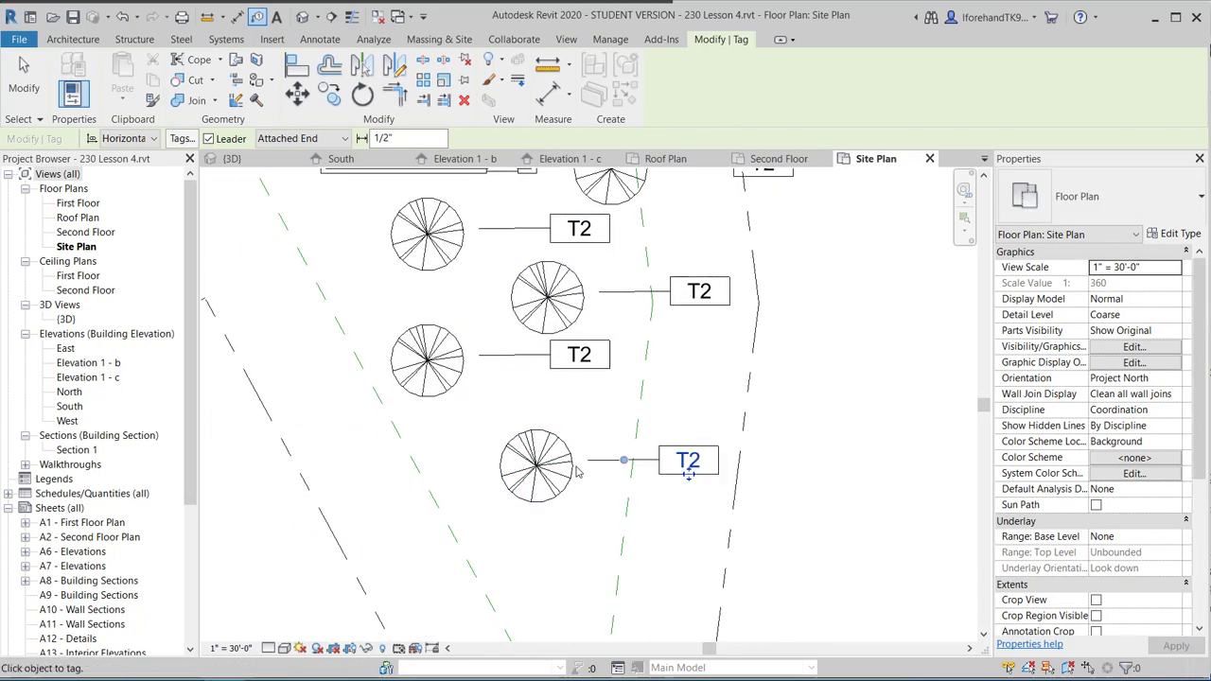
{"action": "scroll", "coordinate": [564, 465], "scroll_direction": "down", "scroll_amount": 2}
{"action": "middle_click_drag", "start_coordinate": [522, 436], "coordinate": [630, 546]}
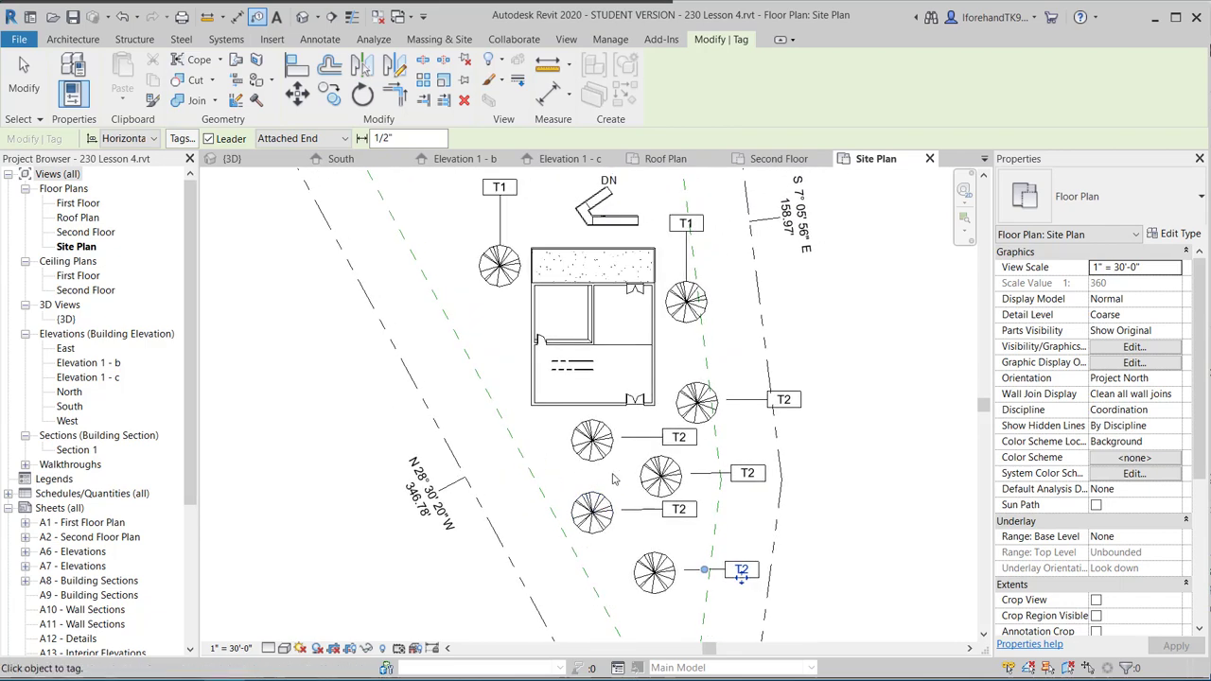
{"action": "key", "text": "Escape"}
{"action": "key", "text": "Escape"}
{"action": "key", "text": "Escape"}
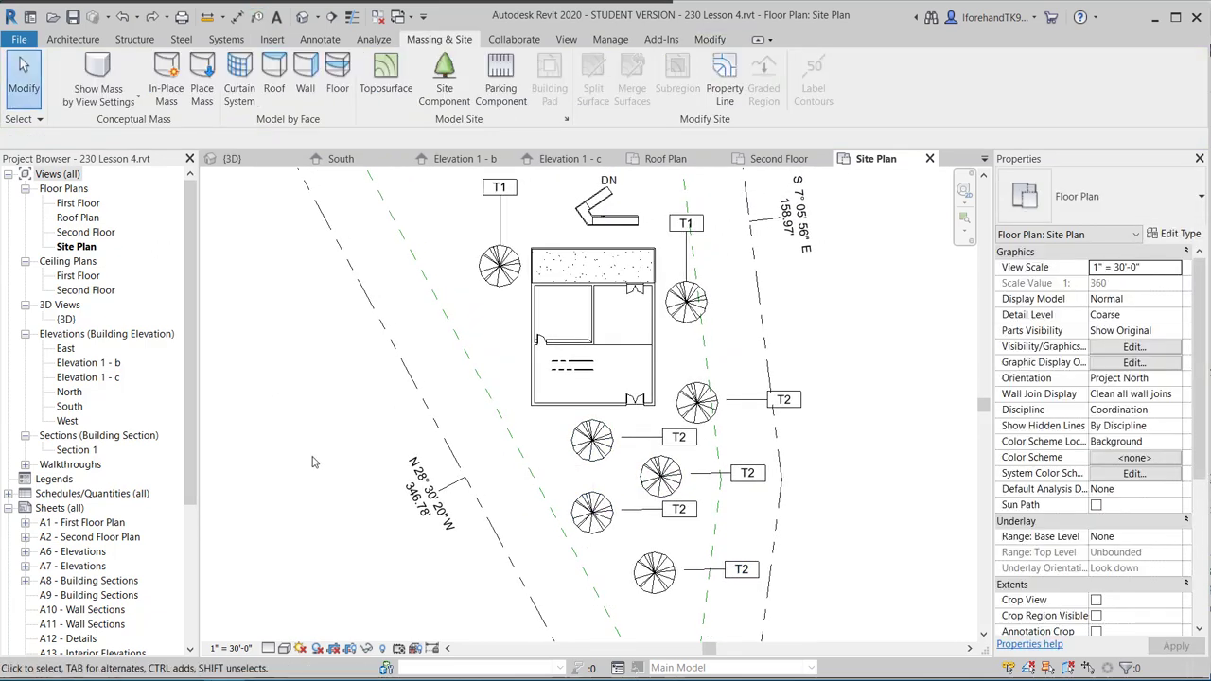
Delete the bottom-most Honey Locust tree together with its tag.
{"action": "left_click", "coordinate": [598, 447]}
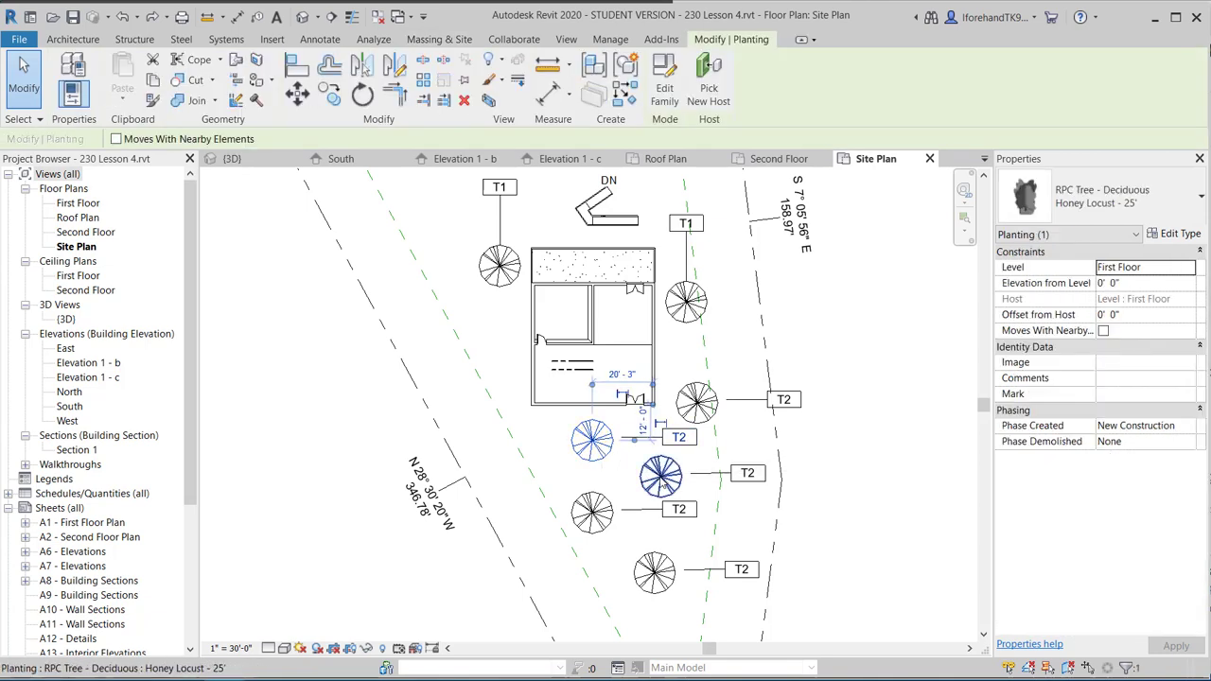
{"action": "left_click", "coordinate": [660, 476]}
{"action": "left_click", "coordinate": [583, 520]}
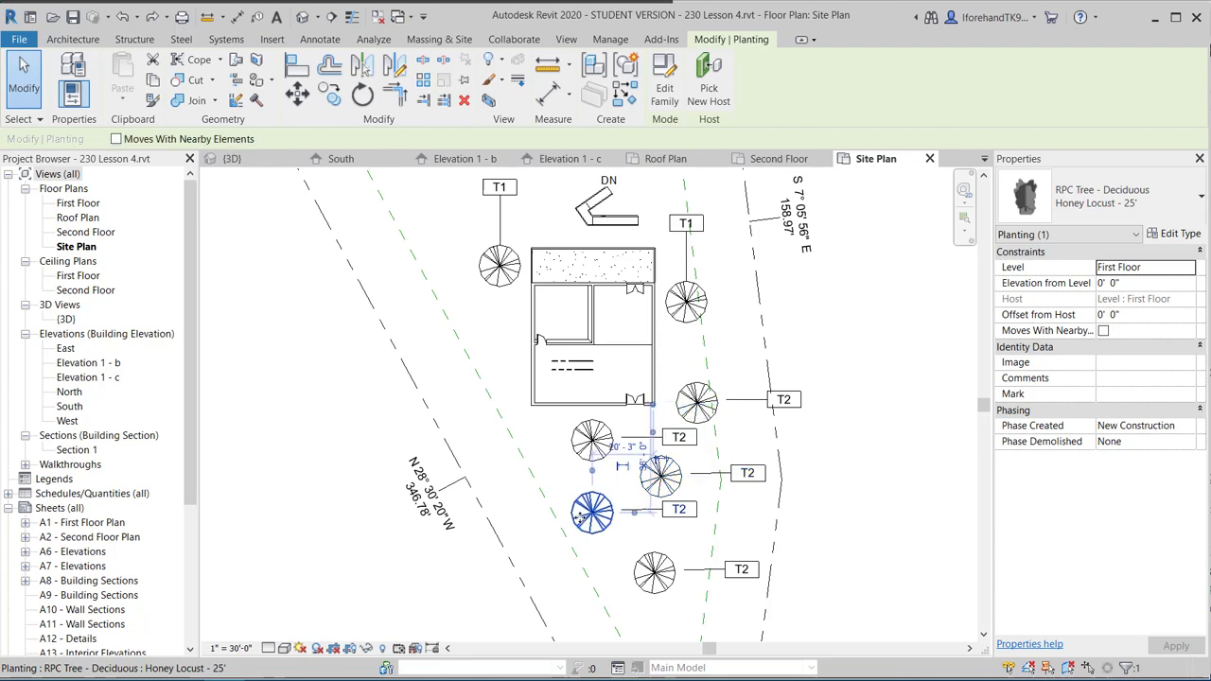
{"action": "left_click", "coordinate": [655, 575]}
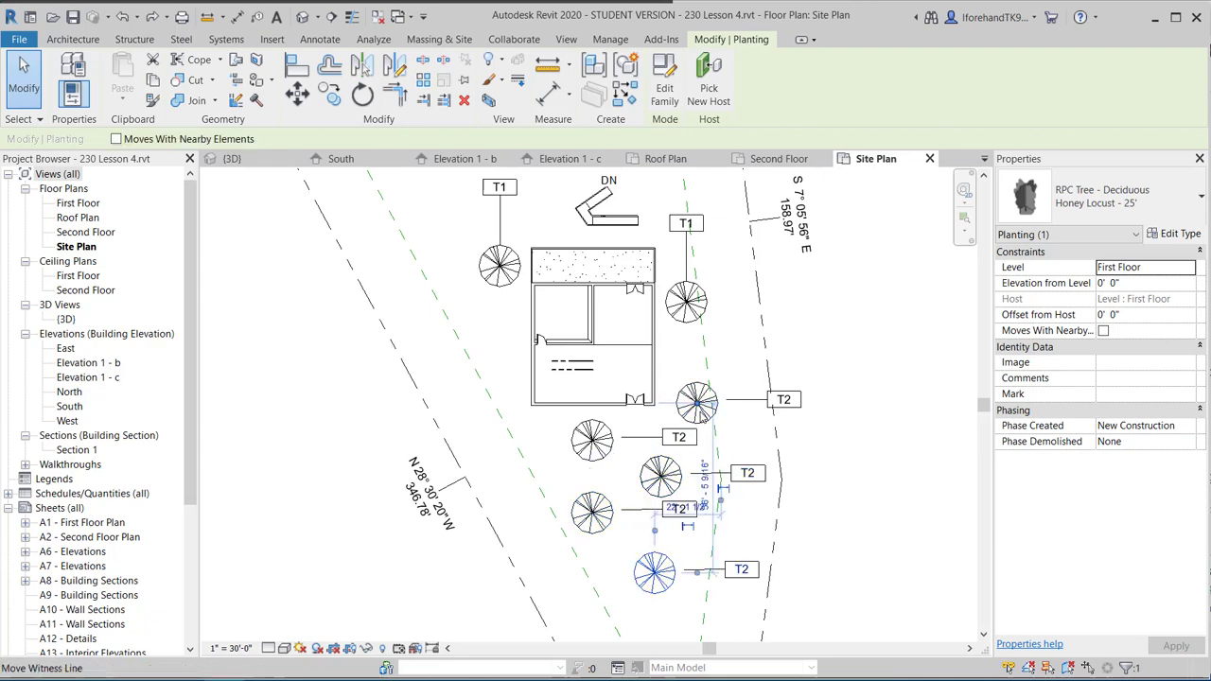
{"action": "left_click", "coordinate": [684, 302]}
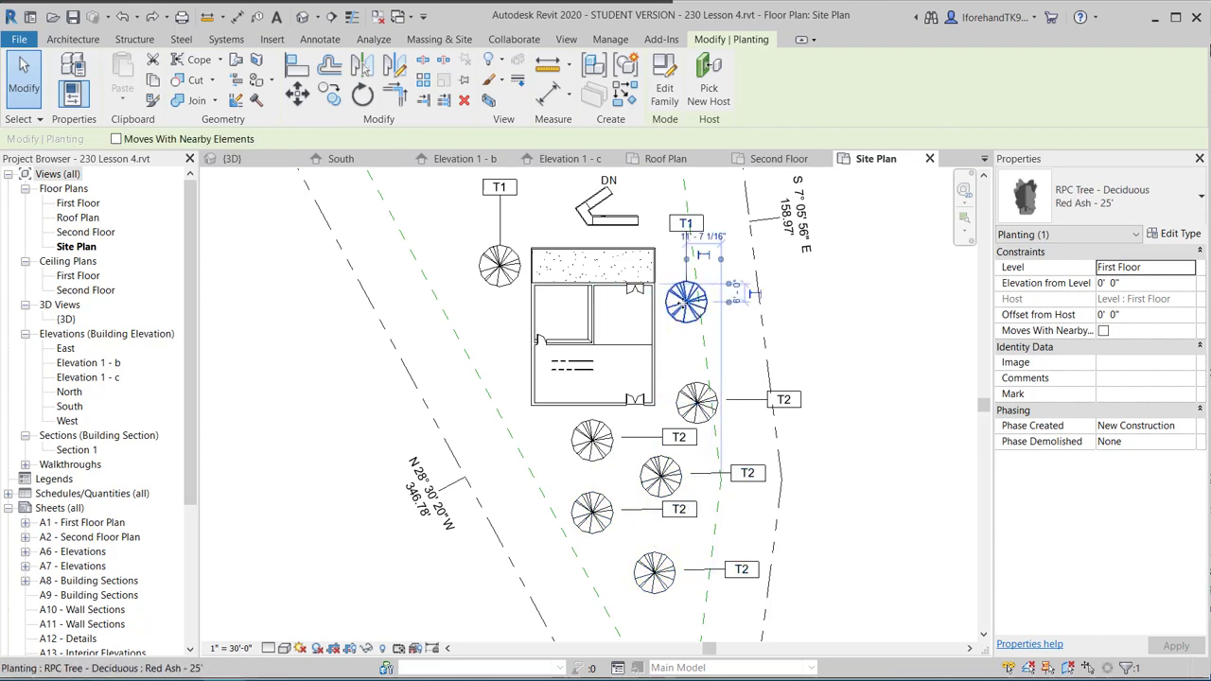
{"action": "left_click", "coordinate": [754, 368]}
{"action": "left_click", "coordinate": [655, 565]}
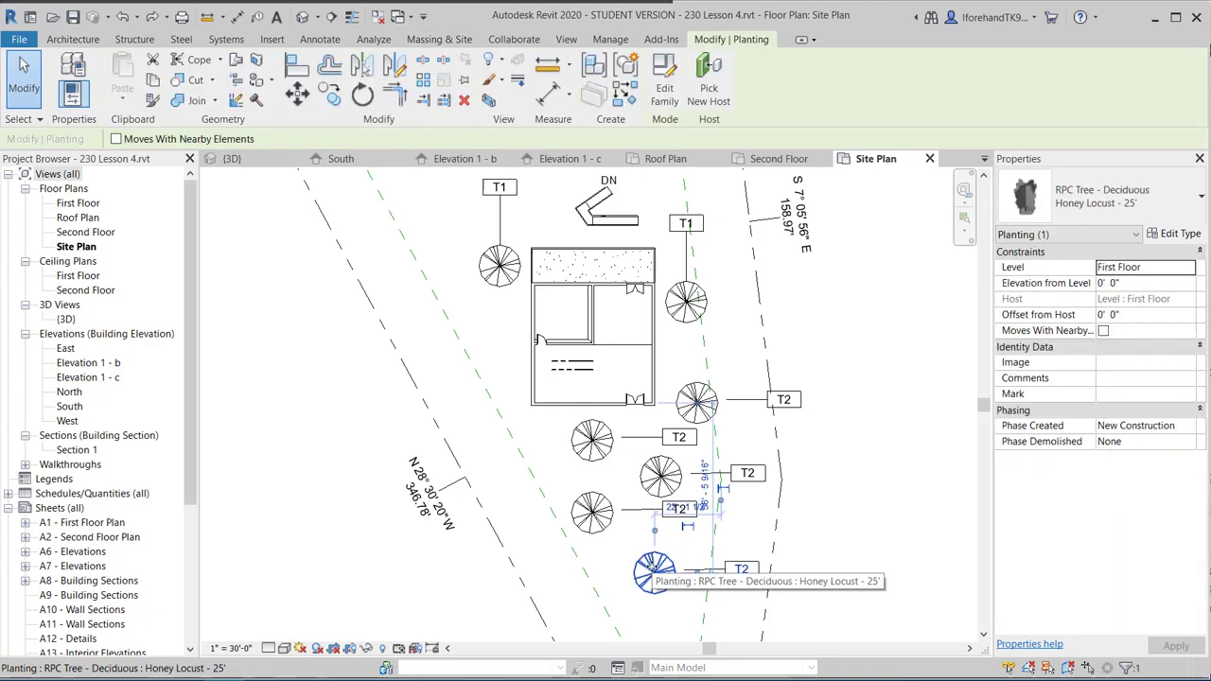
{"action": "key", "text": "Delete"}
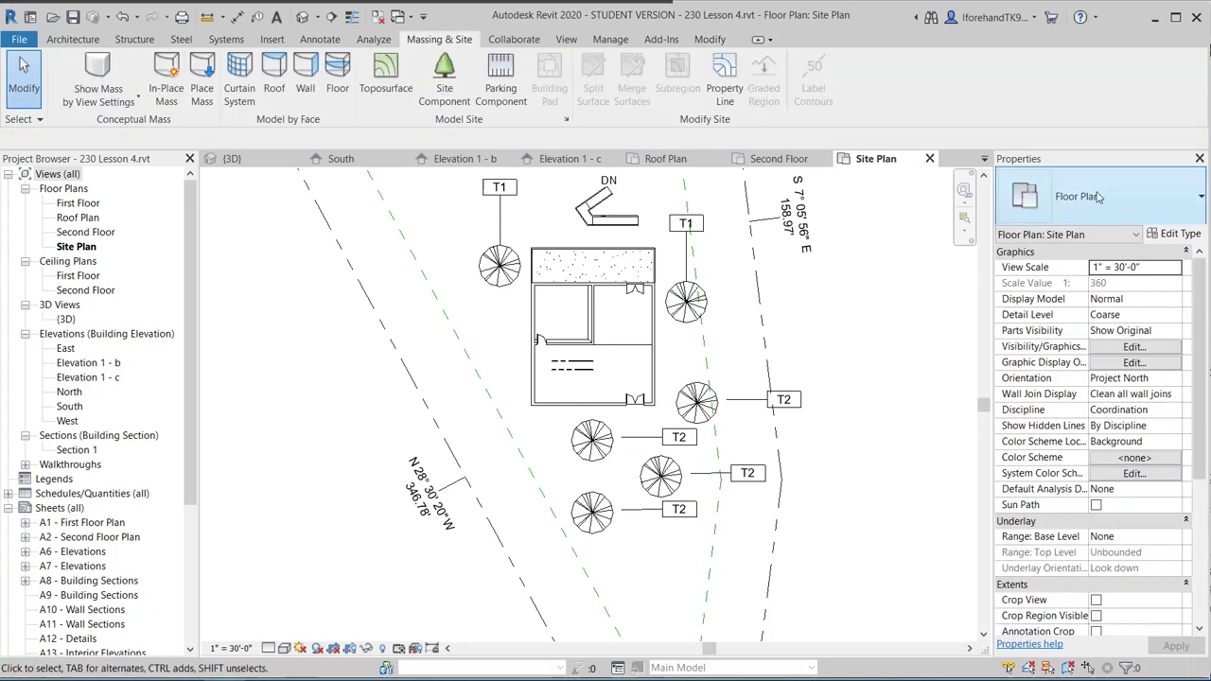
Place two Golden Chain - 18' trees among the trees below the house.
{"action": "left_click", "coordinate": [444, 75]}
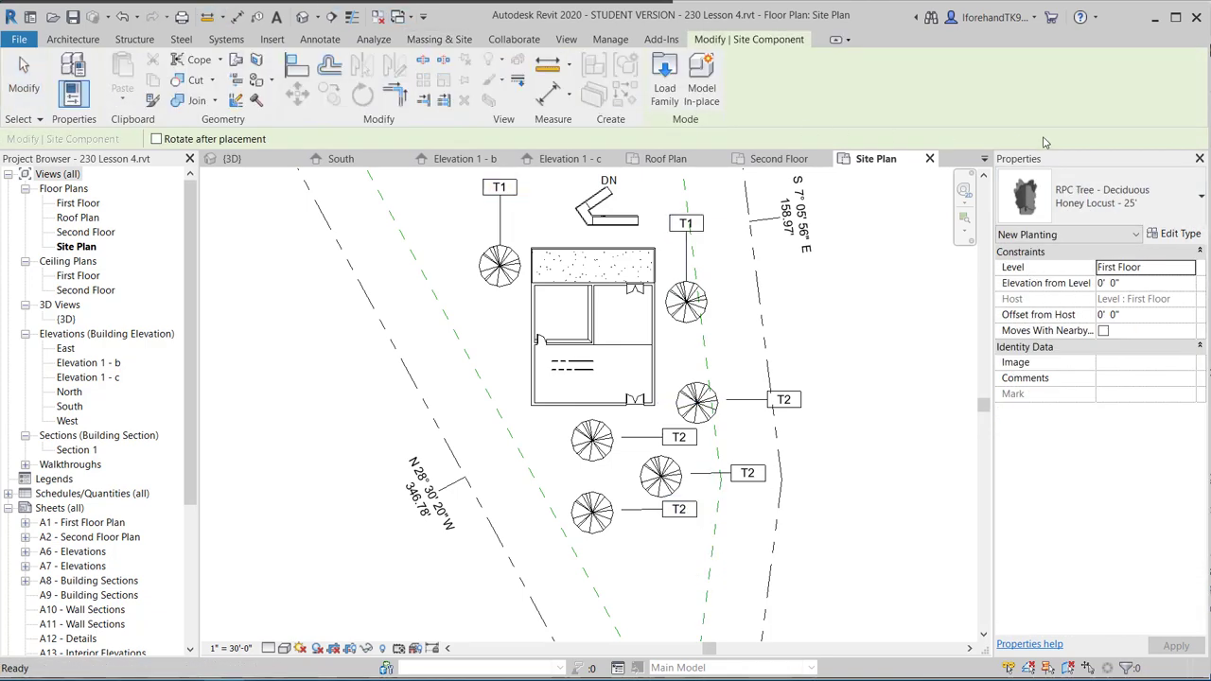
{"action": "left_click", "coordinate": [1123, 198]}
{"action": "scroll", "coordinate": [1088, 350], "scroll_direction": "up", "scroll_amount": 2}
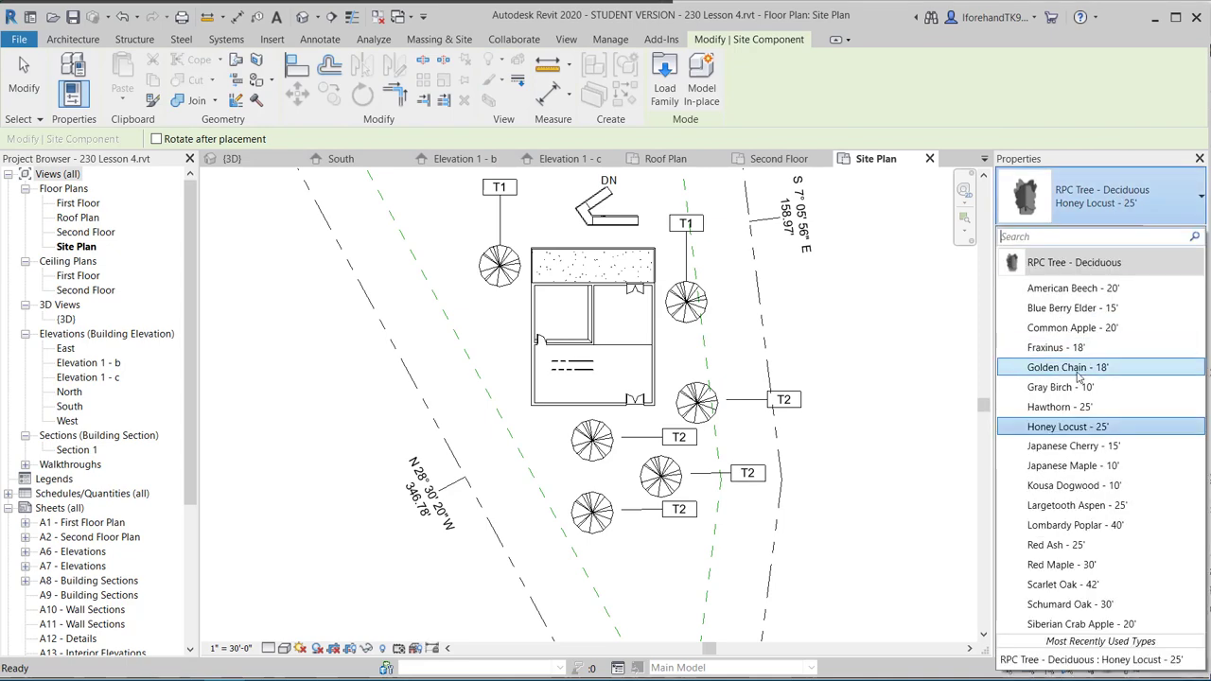
{"action": "left_click", "coordinate": [1097, 365]}
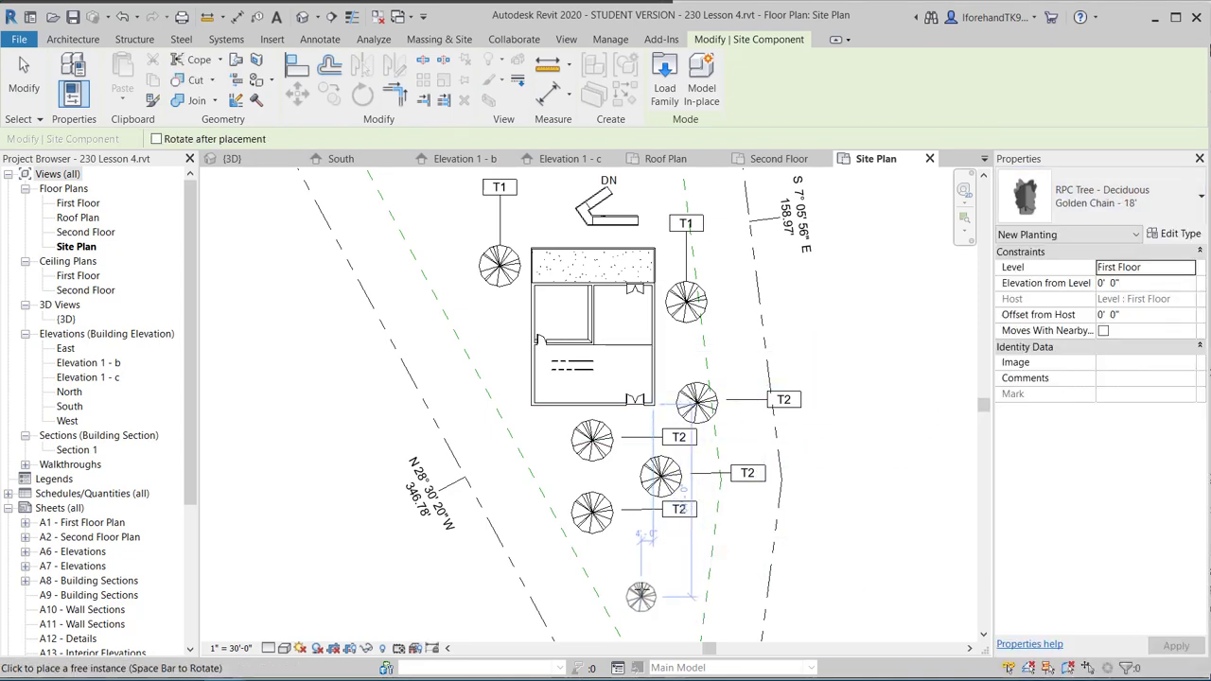
{"action": "left_click", "coordinate": [640, 584]}
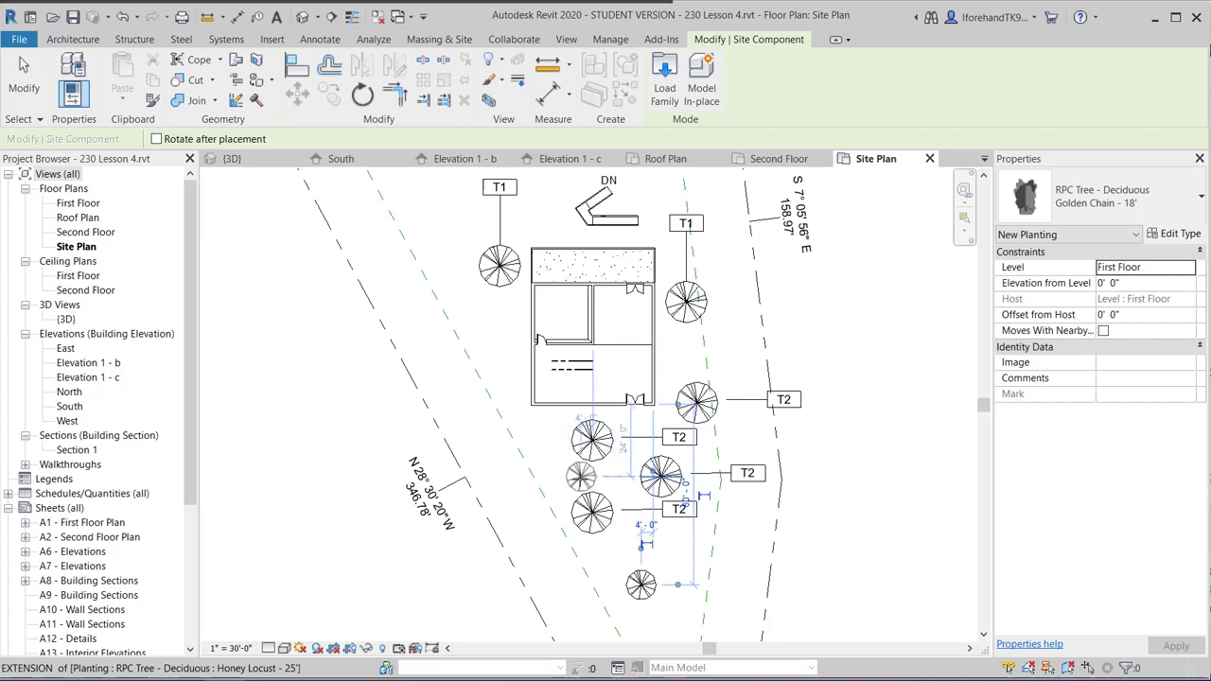
{"action": "left_click", "coordinate": [581, 475]}
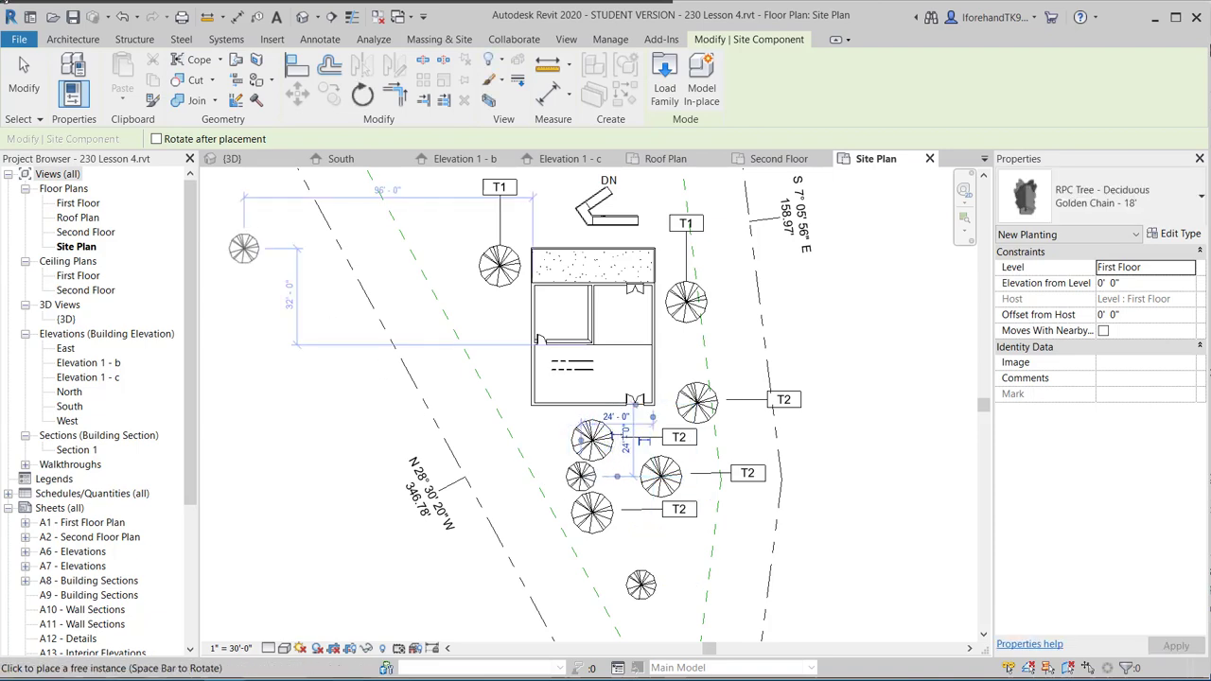
Tag the upper Golden Chain tree and set its tag label to T3.
{"action": "left_click", "coordinate": [256, 17]}
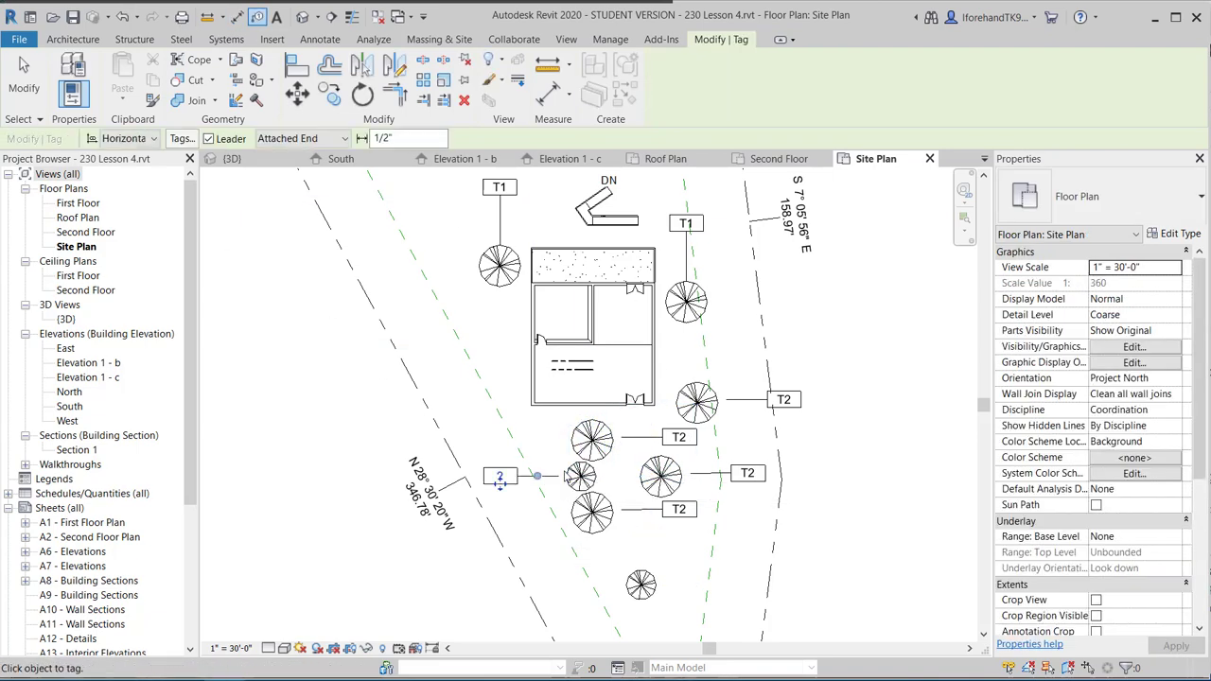
{"action": "left_click", "coordinate": [507, 481]}
{"action": "scroll", "coordinate": [507, 482], "scroll_direction": "up", "scroll_amount": 2}
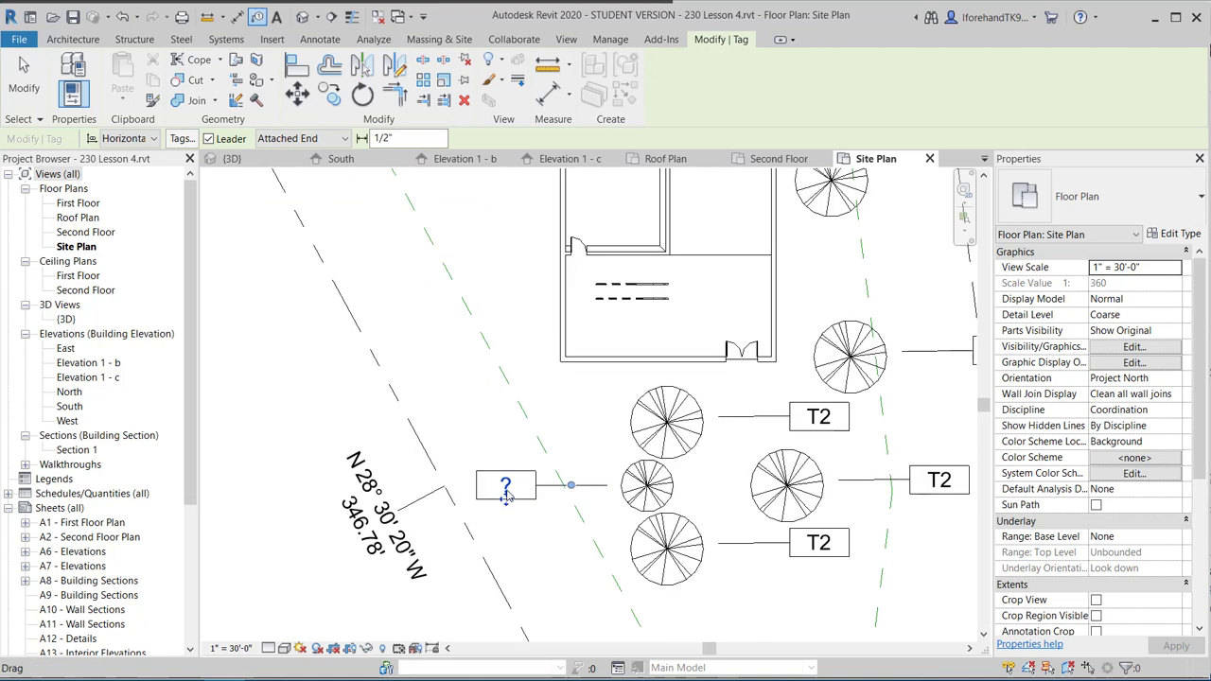
{"action": "left_click", "coordinate": [507, 487]}
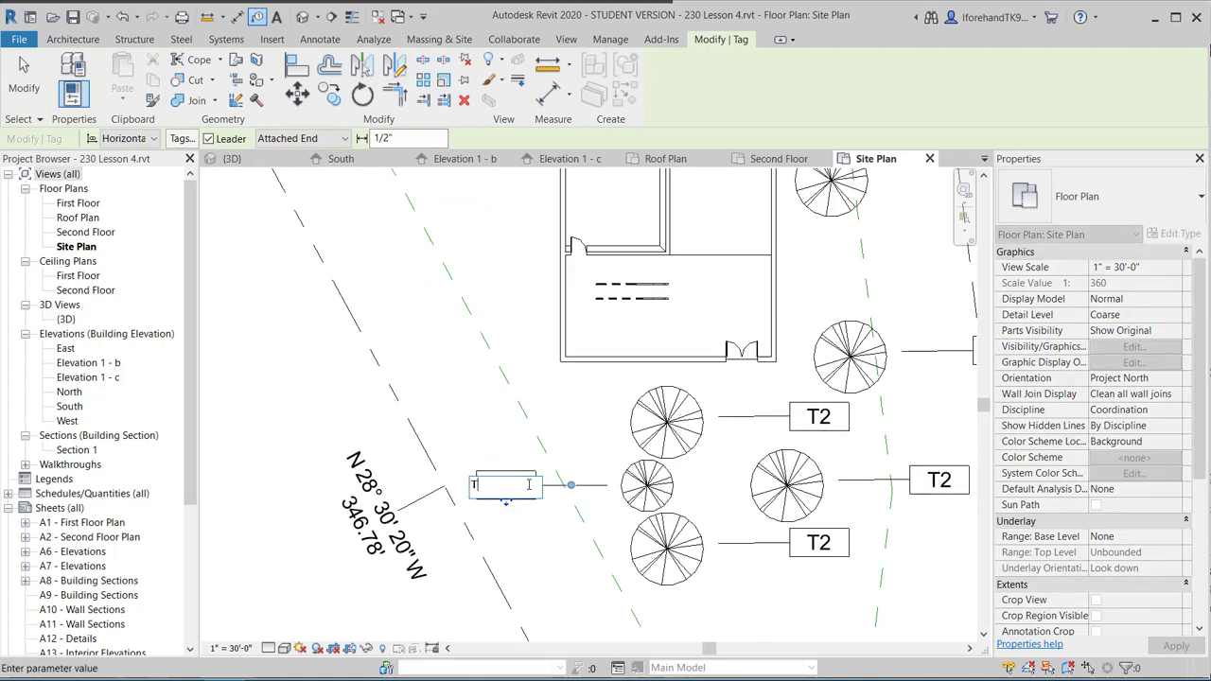
{"action": "left_click", "coordinate": [318, 454]}
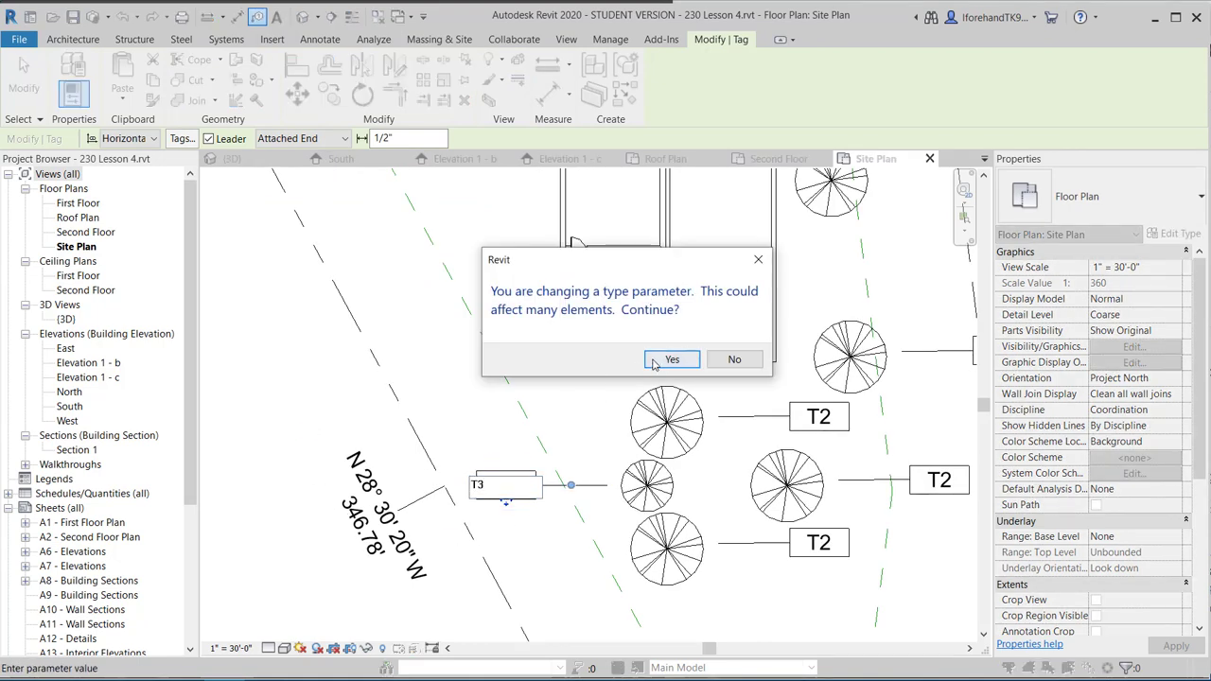
{"action": "left_click", "coordinate": [721, 357]}
{"action": "middle_click_drag", "start_coordinate": [507, 489], "coordinate": [537, 358]}
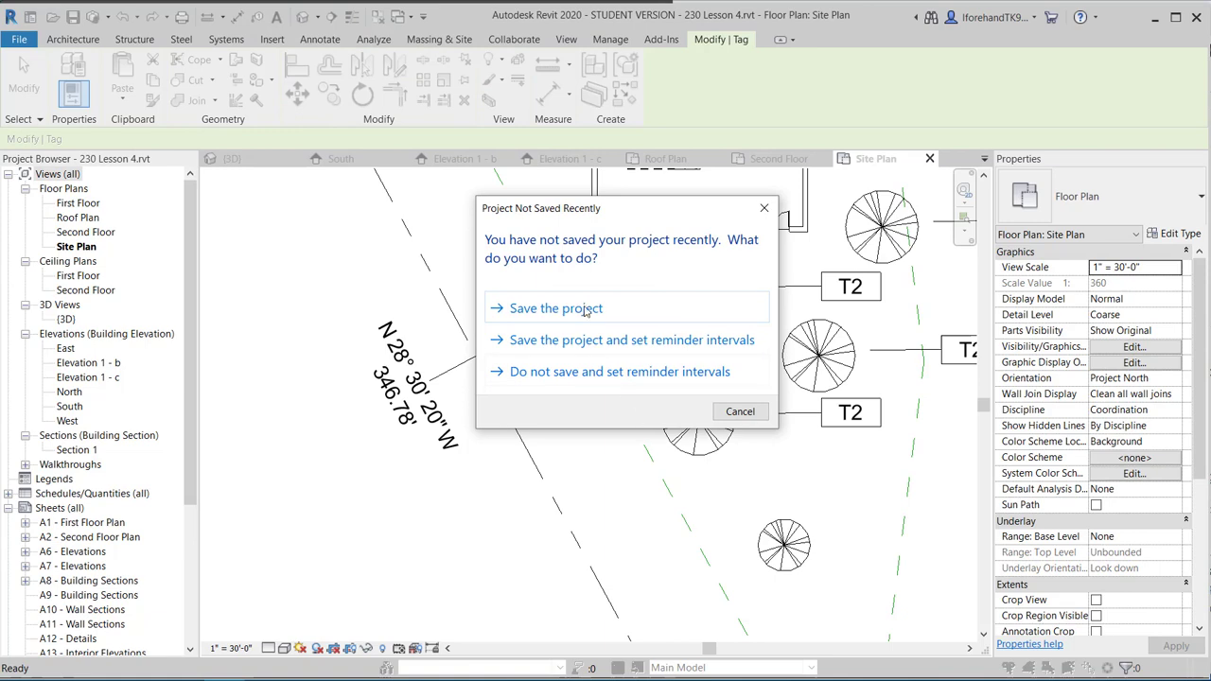
Save the project and tag the lower Golden Chain tree T3.
{"action": "left_click", "coordinate": [586, 309]}
{"action": "left_click", "coordinate": [754, 555]}
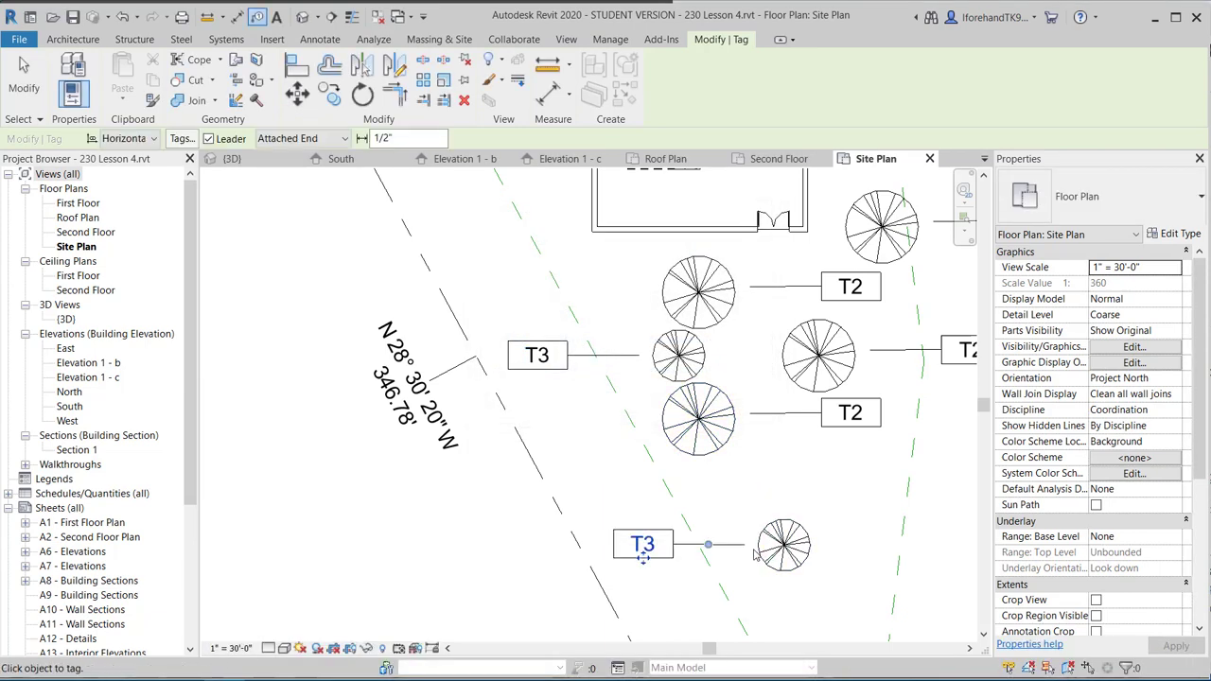
{"action": "scroll", "coordinate": [467, 474], "scroll_direction": "down", "scroll_amount": 4}
{"action": "middle_click_drag", "start_coordinate": [394, 472], "coordinate": [460, 517]}
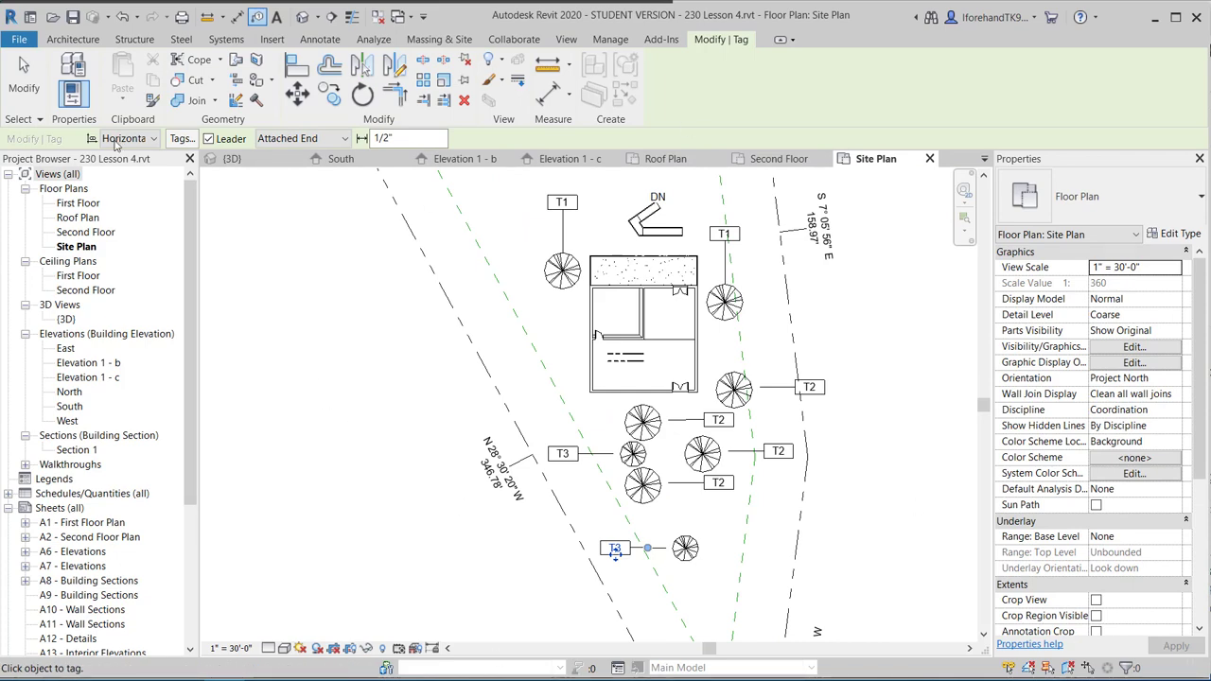
{"action": "scroll", "coordinate": [349, 417], "scroll_direction": "down", "scroll_amount": 1}
{"action": "middle_click_drag", "start_coordinate": [372, 425], "coordinate": [429, 451]}
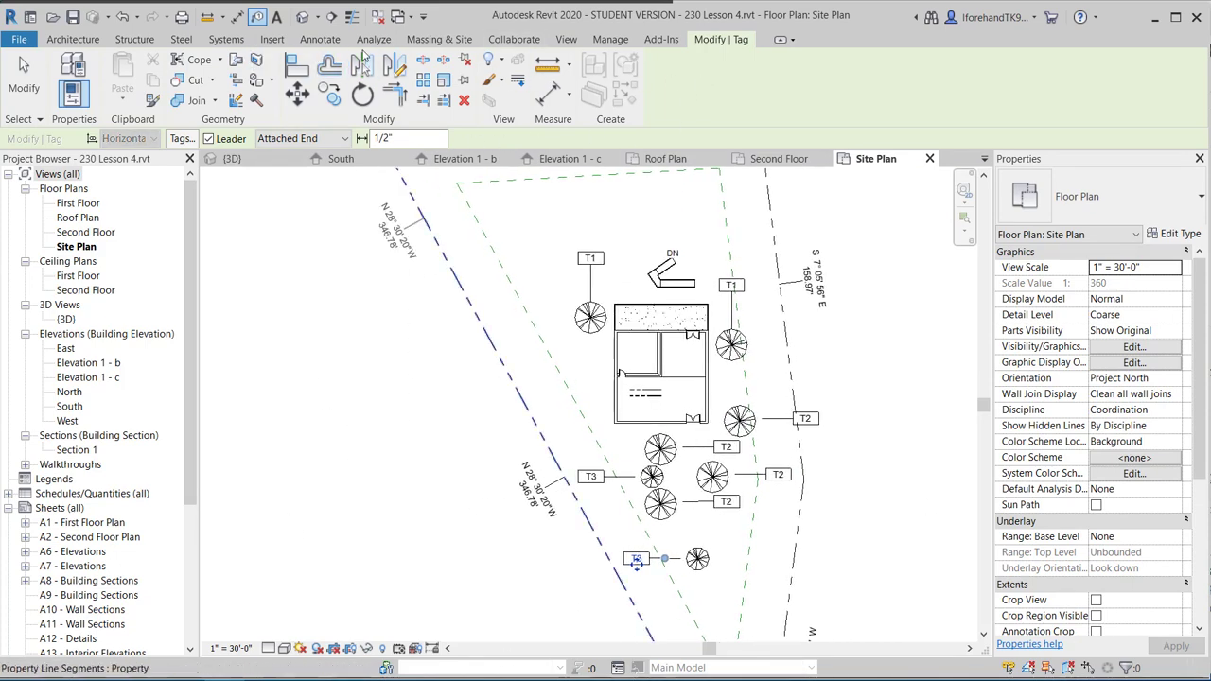
{"action": "left_click", "coordinate": [570, 42]}
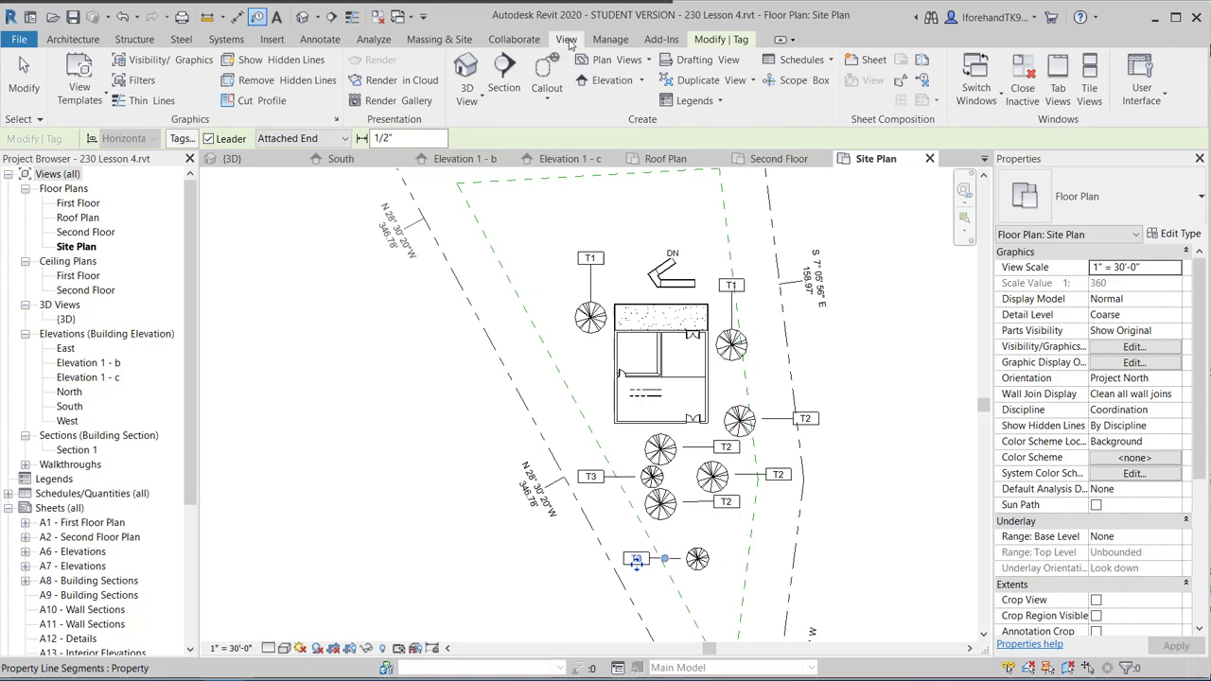
Create a Schedule/Quantities for the Planting category named Planting Schedule.
{"action": "left_click", "coordinate": [806, 60]}
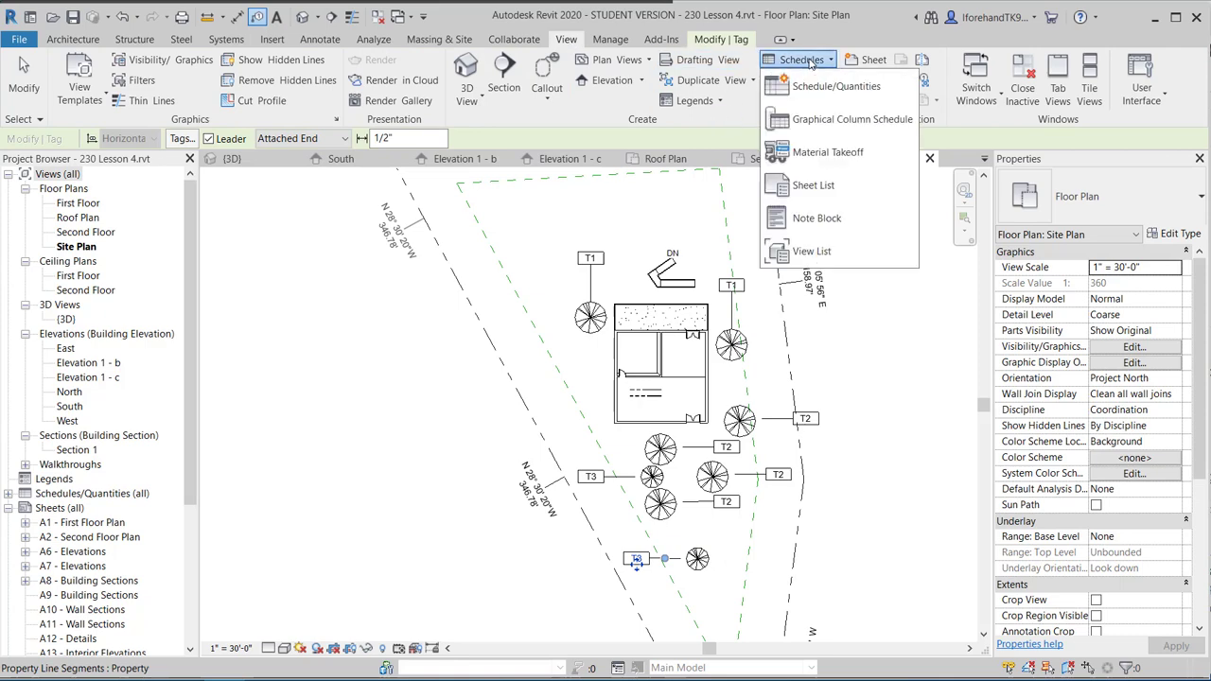
{"action": "left_click", "coordinate": [819, 94]}
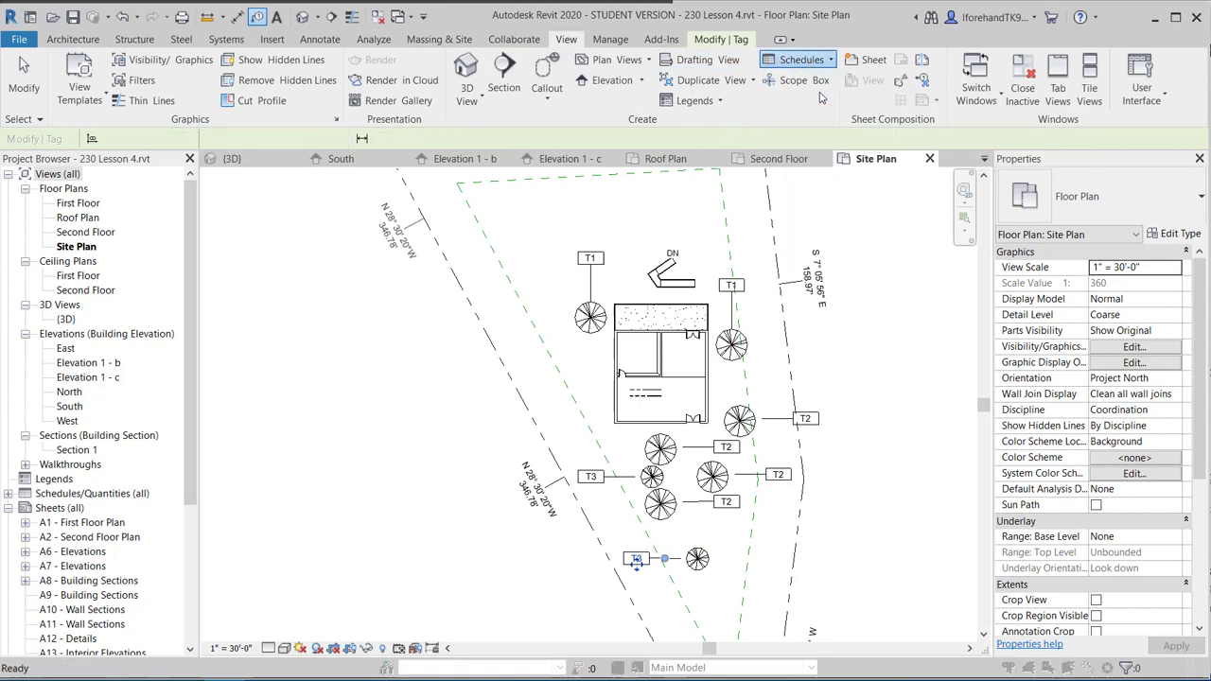
{"action": "scroll", "coordinate": [525, 356], "scroll_direction": "down", "scroll_amount": 1}
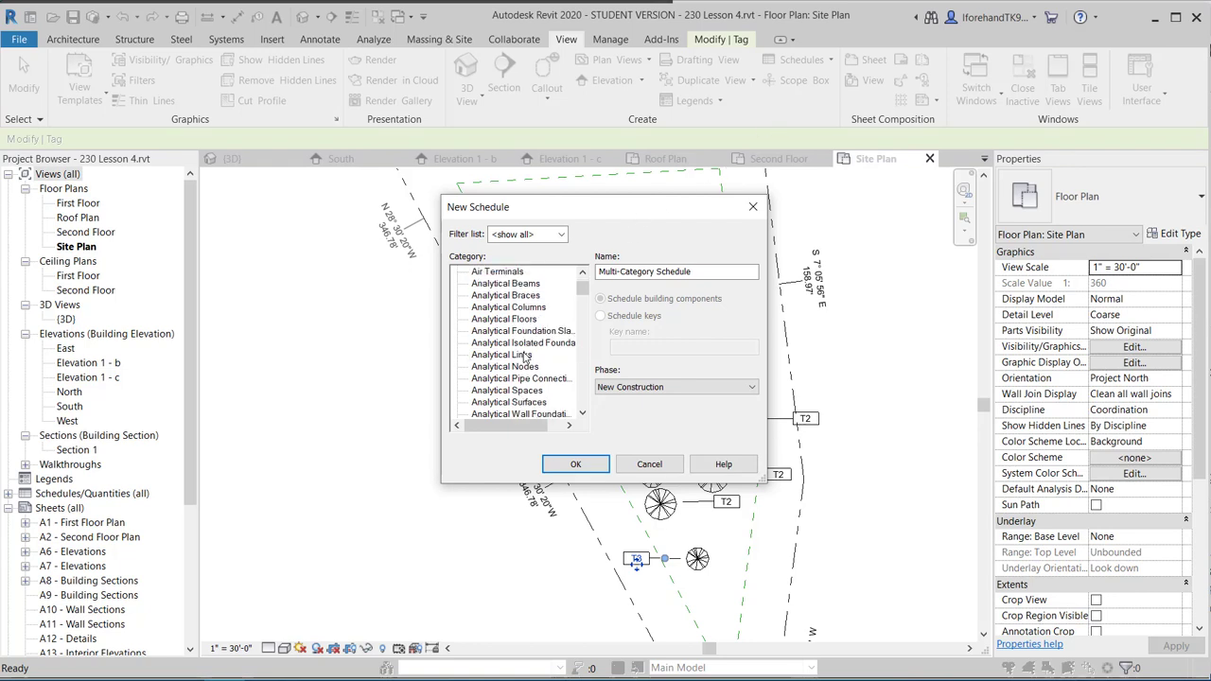
{"action": "scroll", "coordinate": [525, 356], "scroll_direction": "down", "scroll_amount": 4}
{"action": "left_click_drag", "start_coordinate": [583, 308], "coordinate": [596, 368]}
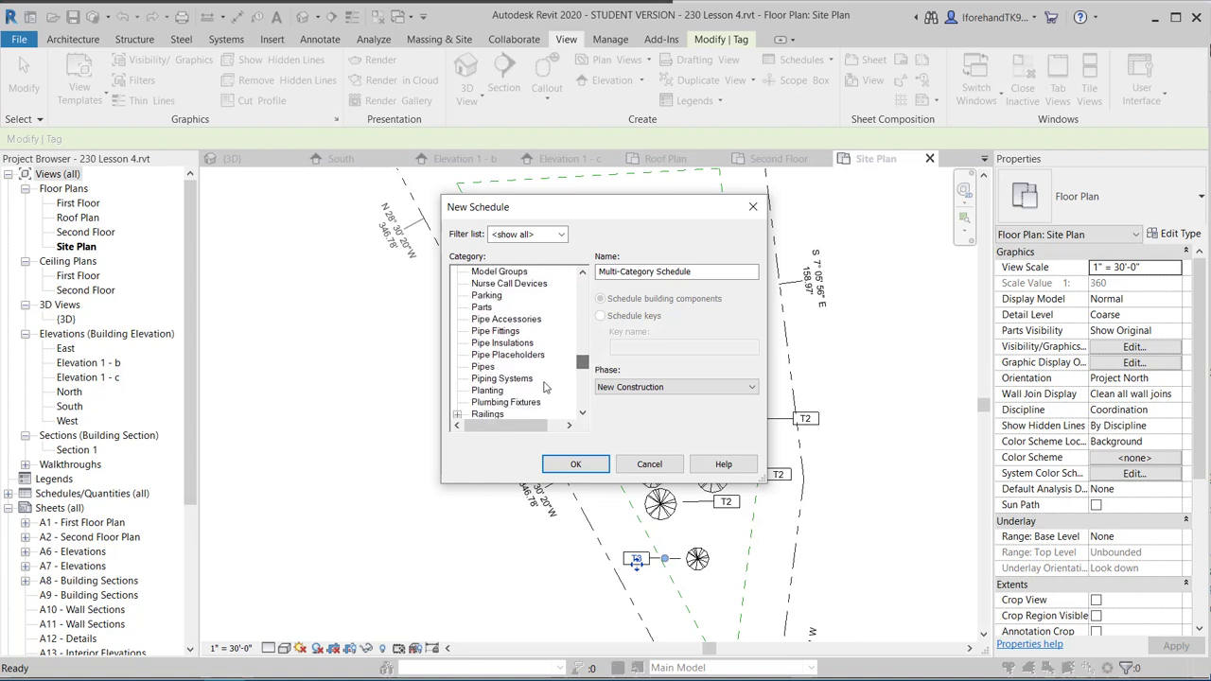
{"action": "left_click", "coordinate": [488, 391]}
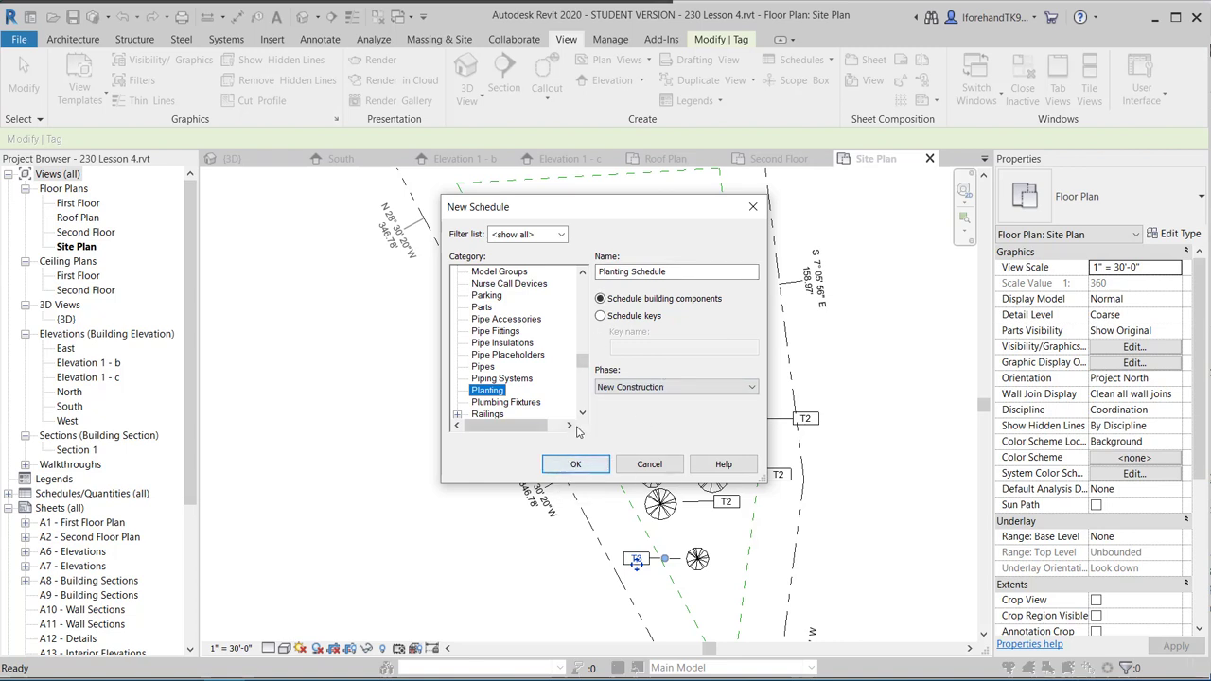
{"action": "left_click", "coordinate": [572, 465]}
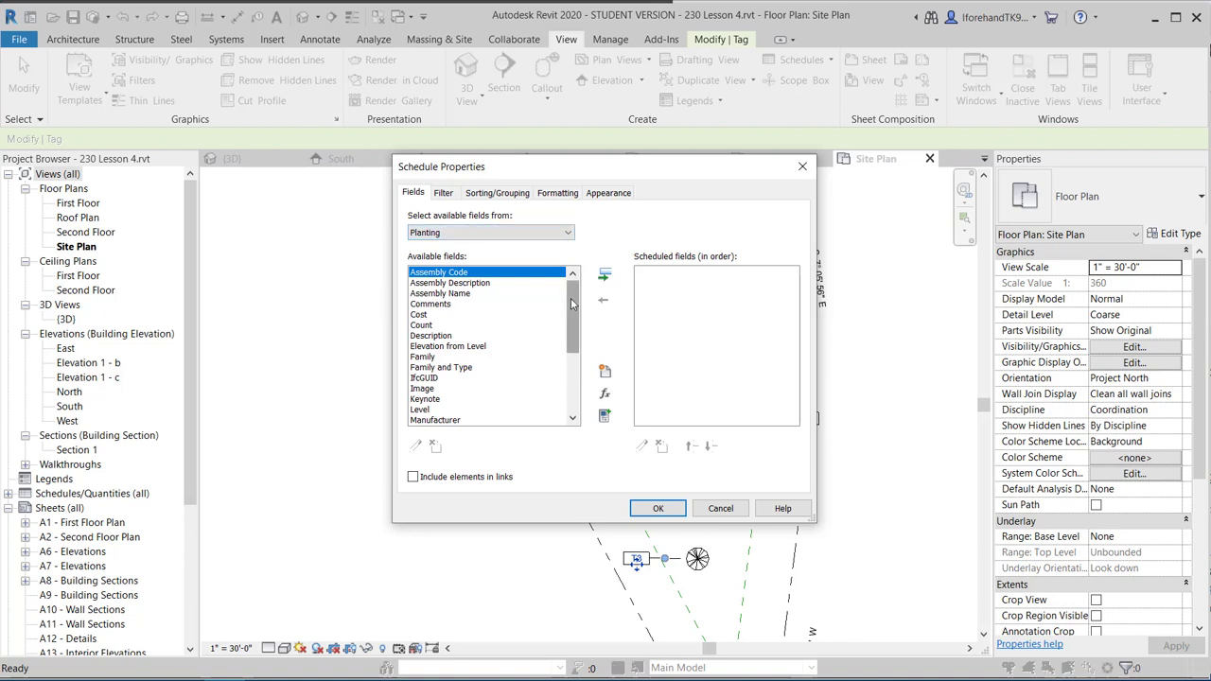
Add the Type Mark field and create the Planting Schedule view.
{"action": "left_click_drag", "start_coordinate": [571, 317], "coordinate": [571, 407]}
{"action": "left_click", "coordinate": [430, 409]}
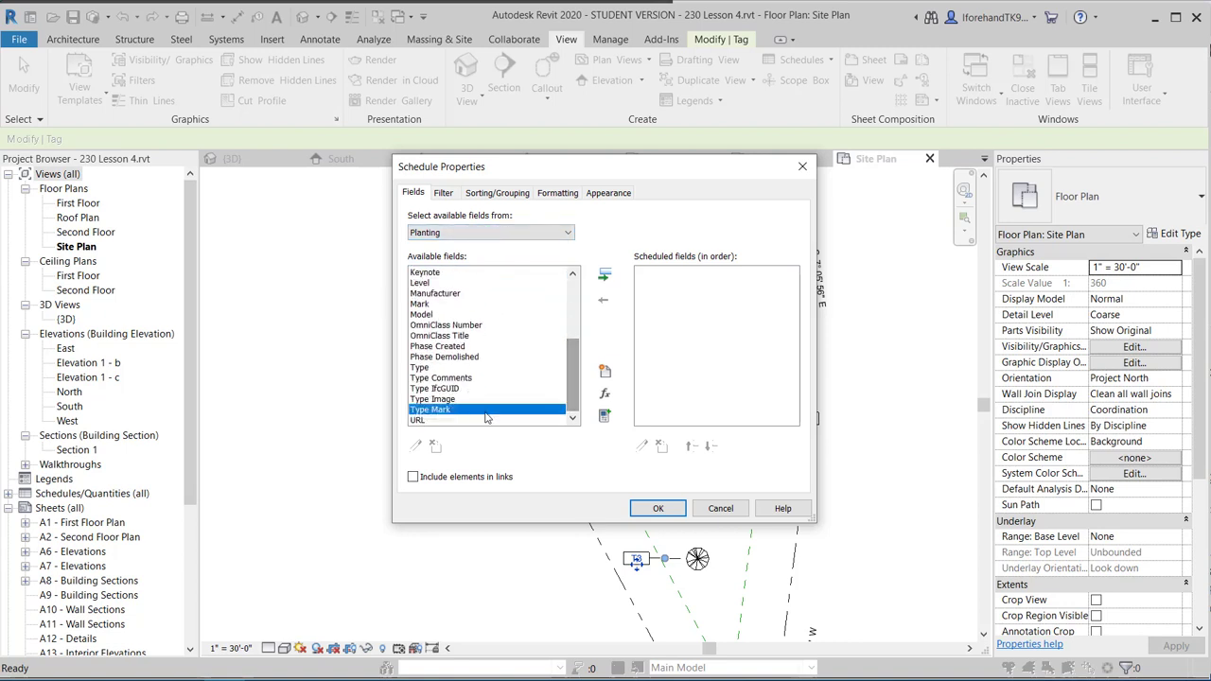
{"action": "left_click", "coordinate": [604, 274]}
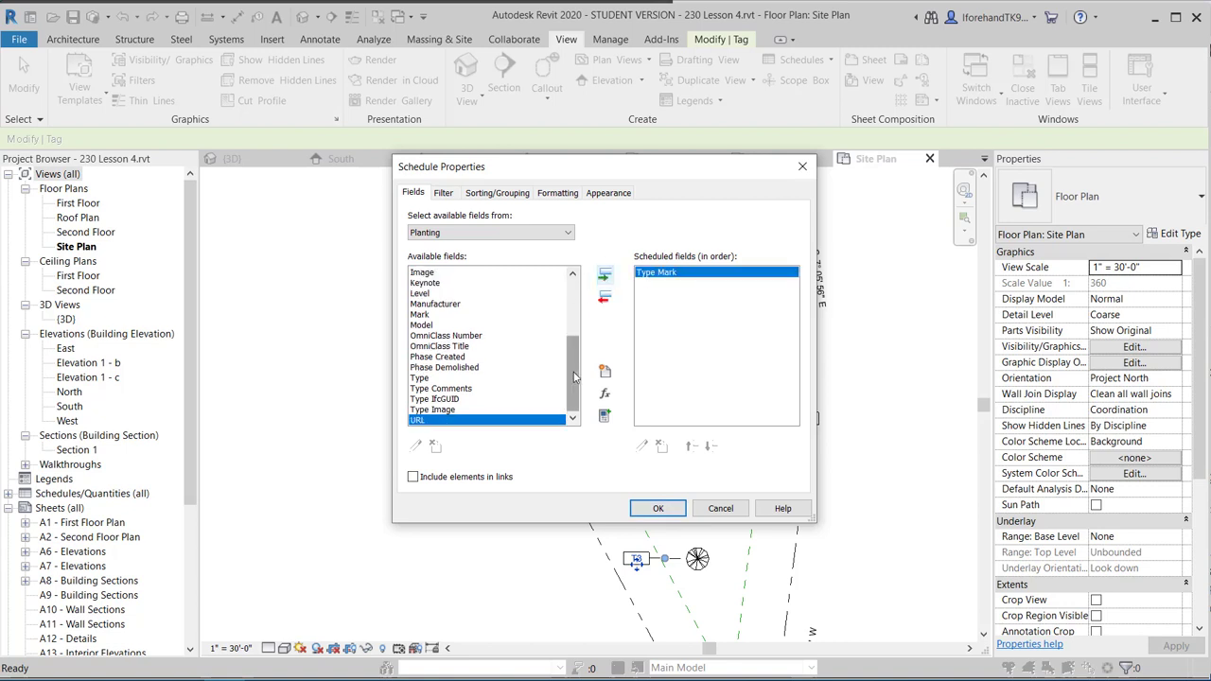
{"action": "left_click_drag", "start_coordinate": [571, 378], "coordinate": [567, 321]}
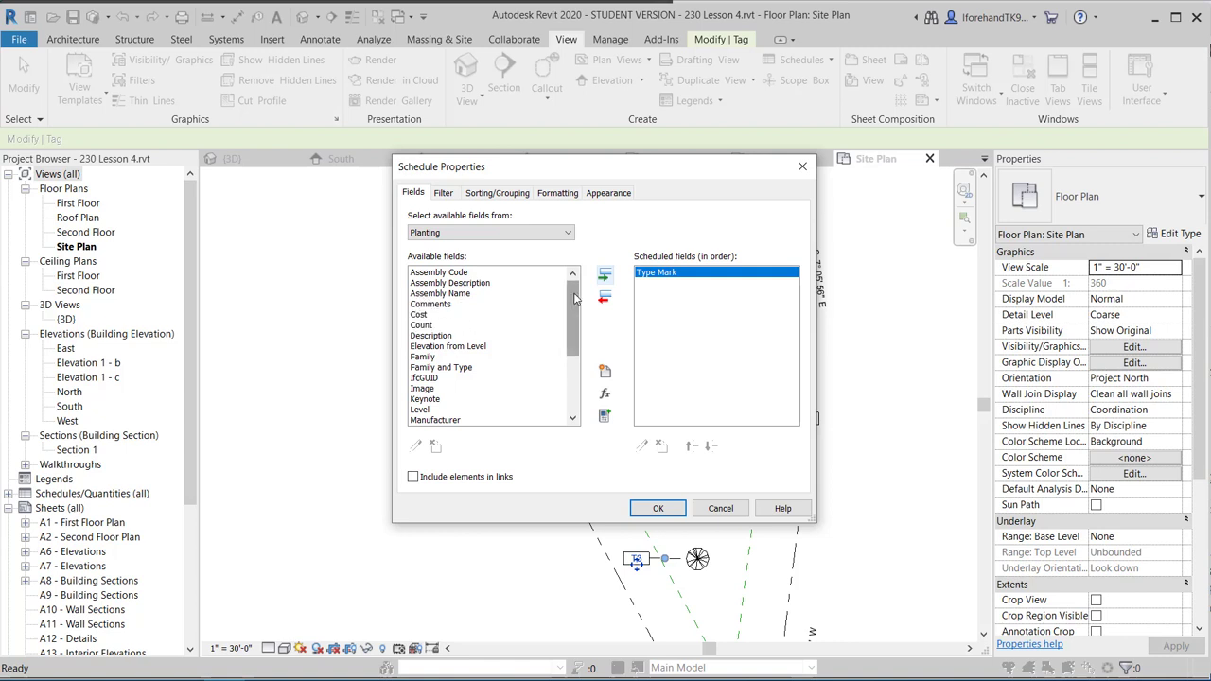
{"action": "left_click_drag", "start_coordinate": [574, 298], "coordinate": [573, 352]}
{"action": "left_click", "coordinate": [435, 419]}
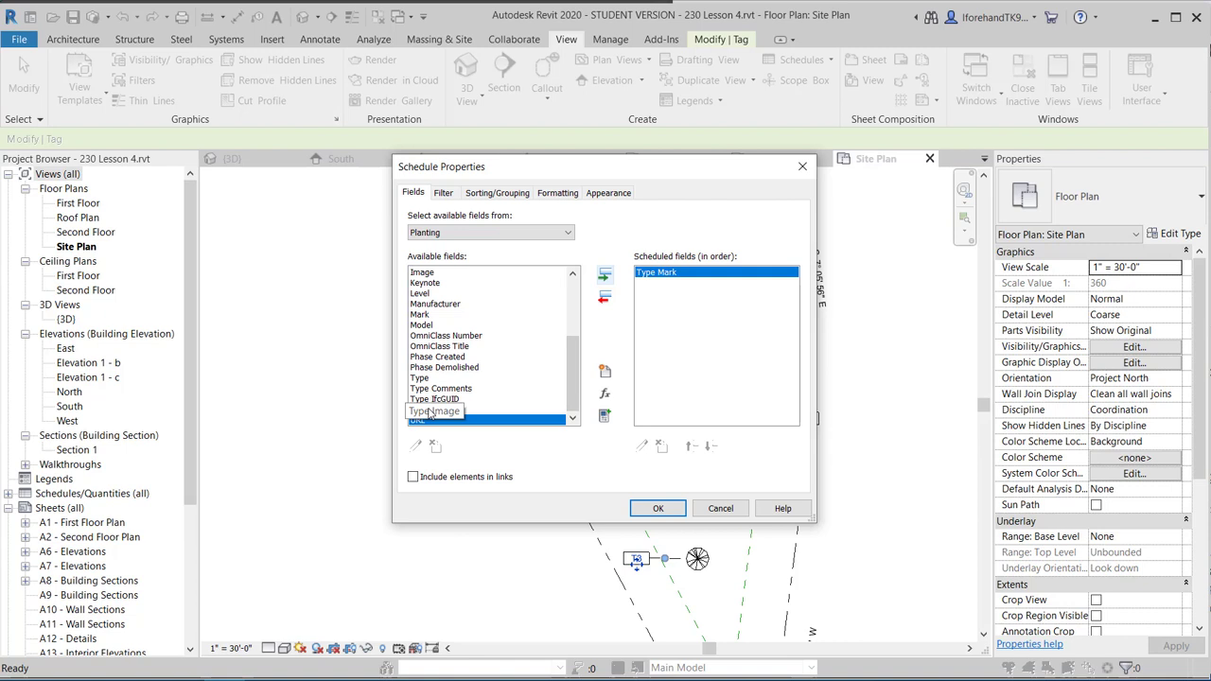
{"action": "left_click", "coordinate": [421, 379]}
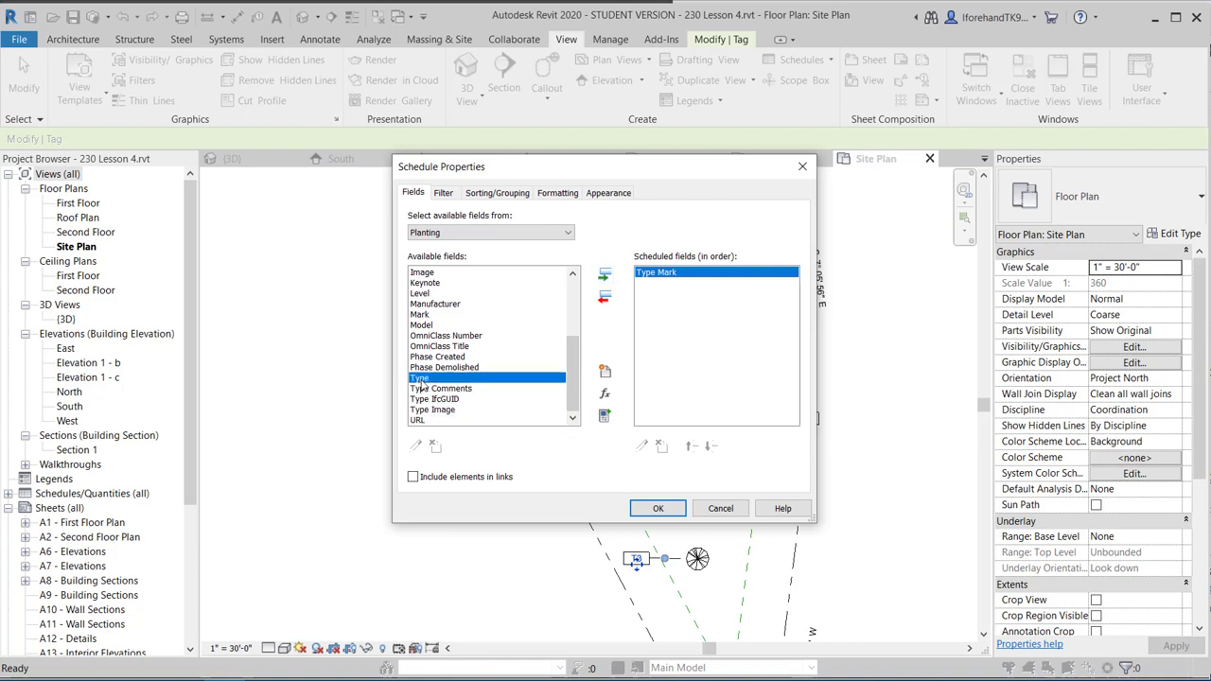
{"action": "scroll", "coordinate": [437, 314], "scroll_direction": "up", "scroll_amount": 4}
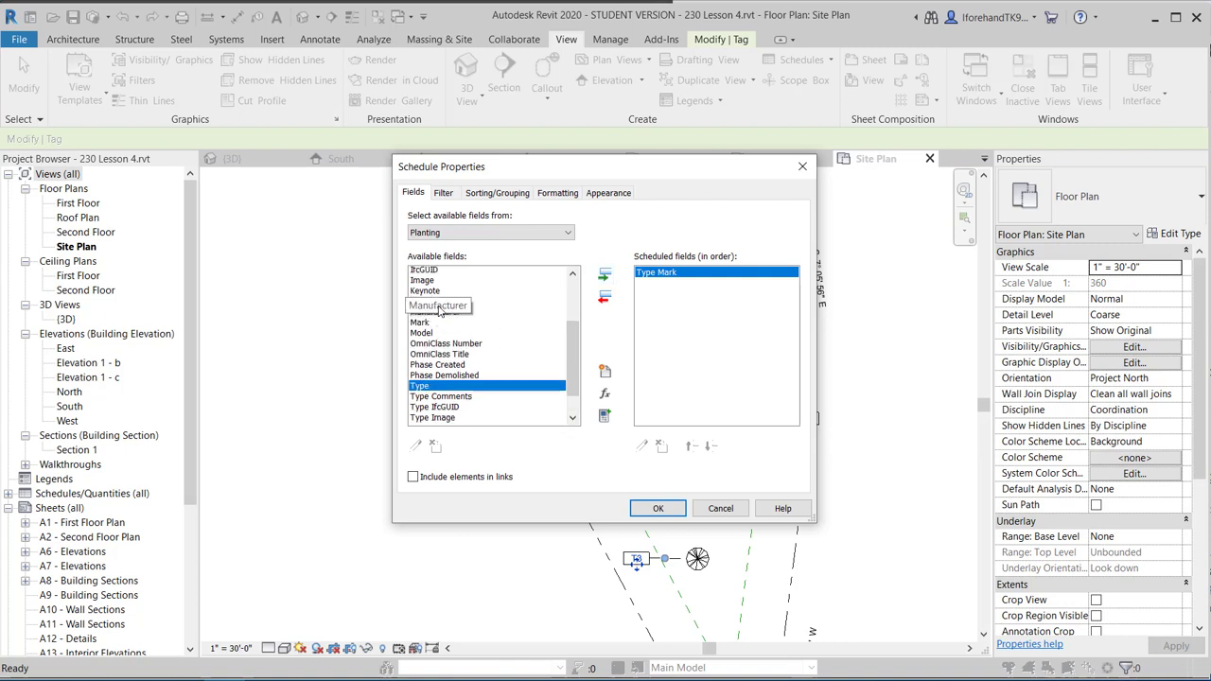
{"action": "scroll", "coordinate": [442, 408], "scroll_direction": "down", "scroll_amount": 4}
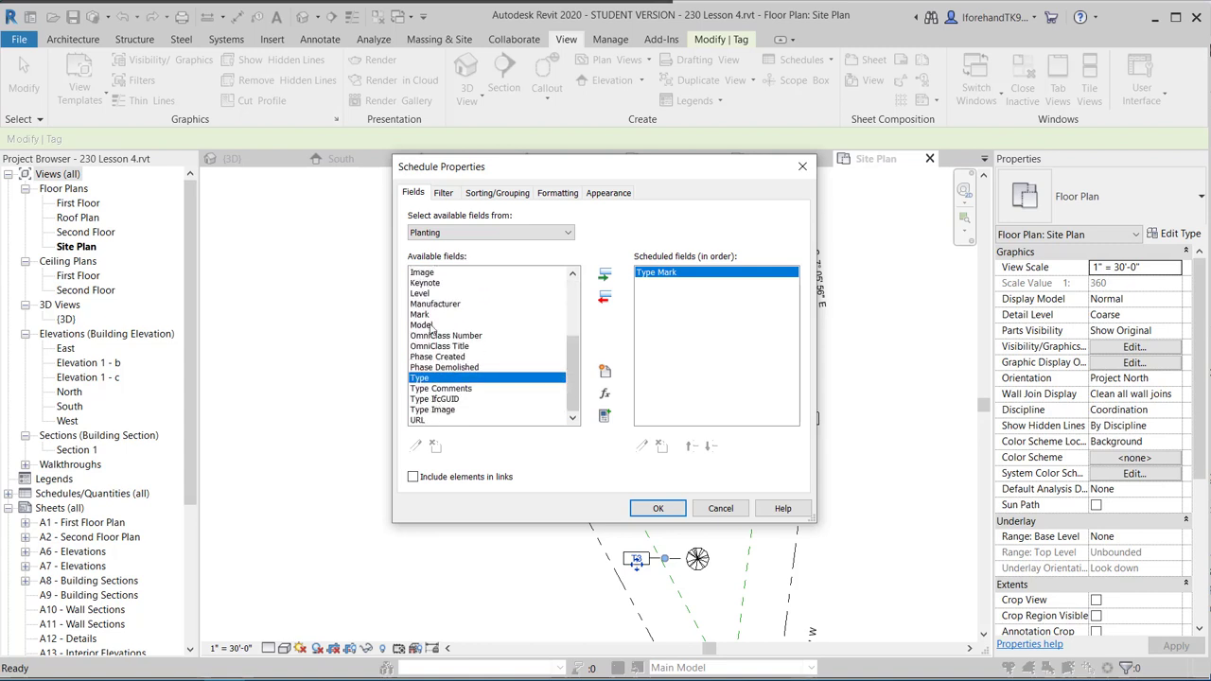
{"action": "left_click", "coordinate": [658, 508]}
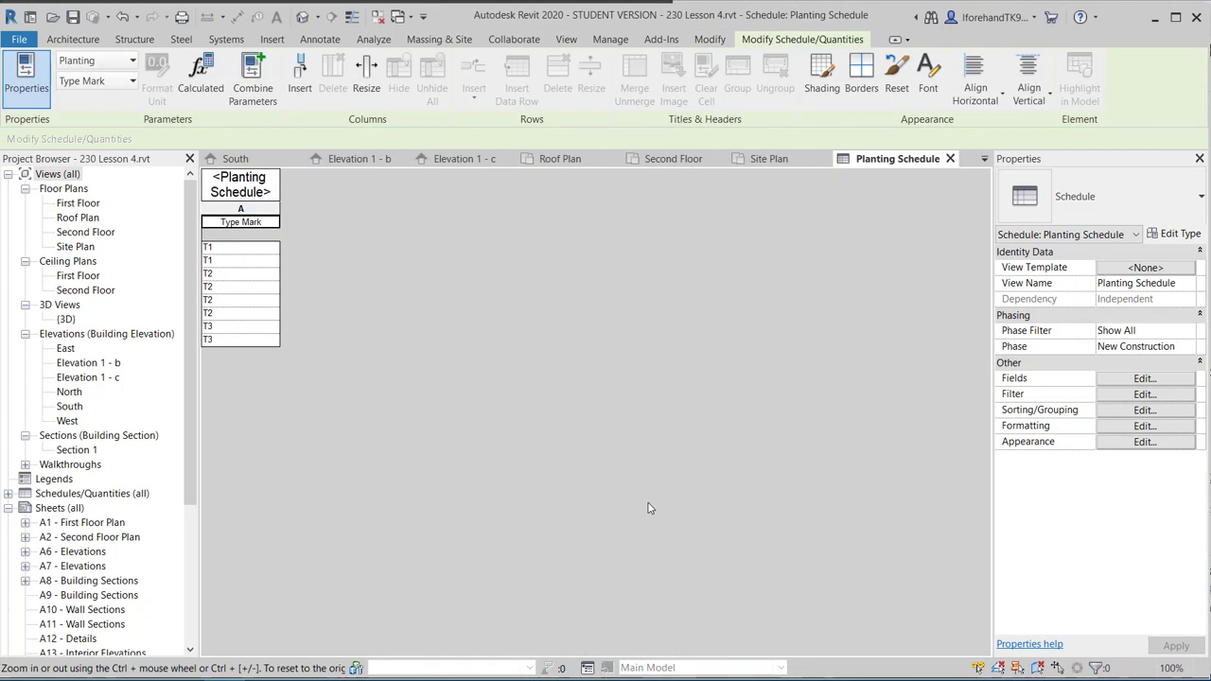
{"action": "left_click", "coordinate": [243, 190]}
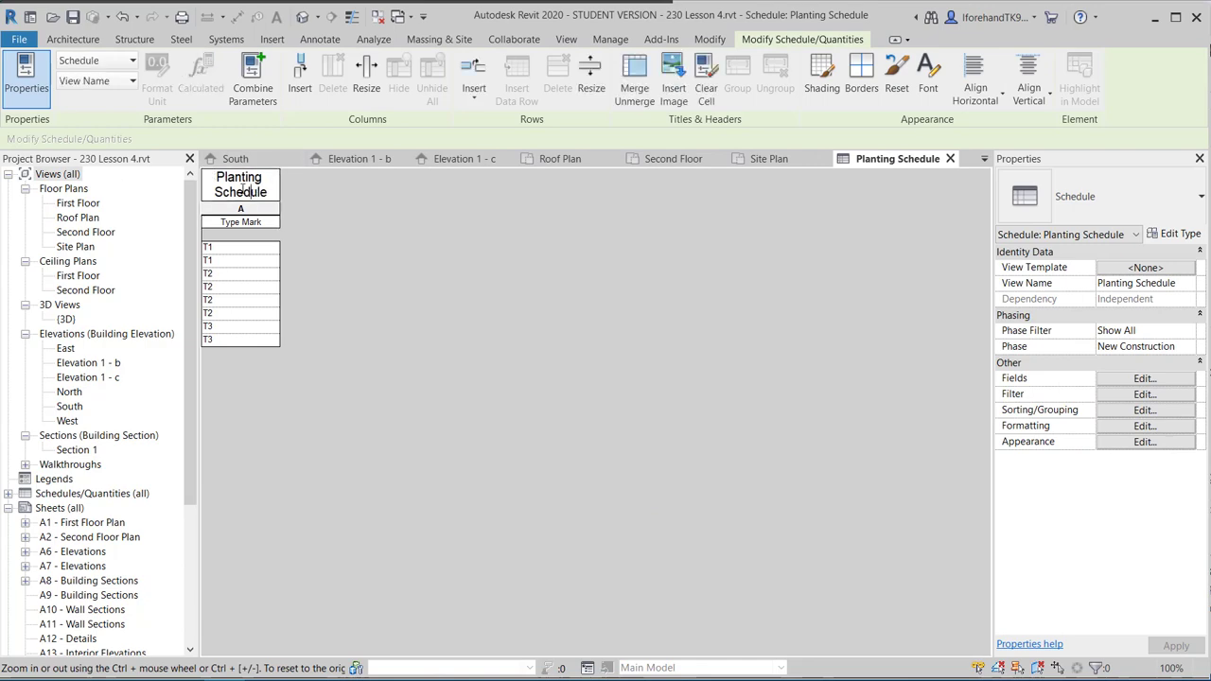
{"action": "left_click", "coordinate": [1177, 237]}
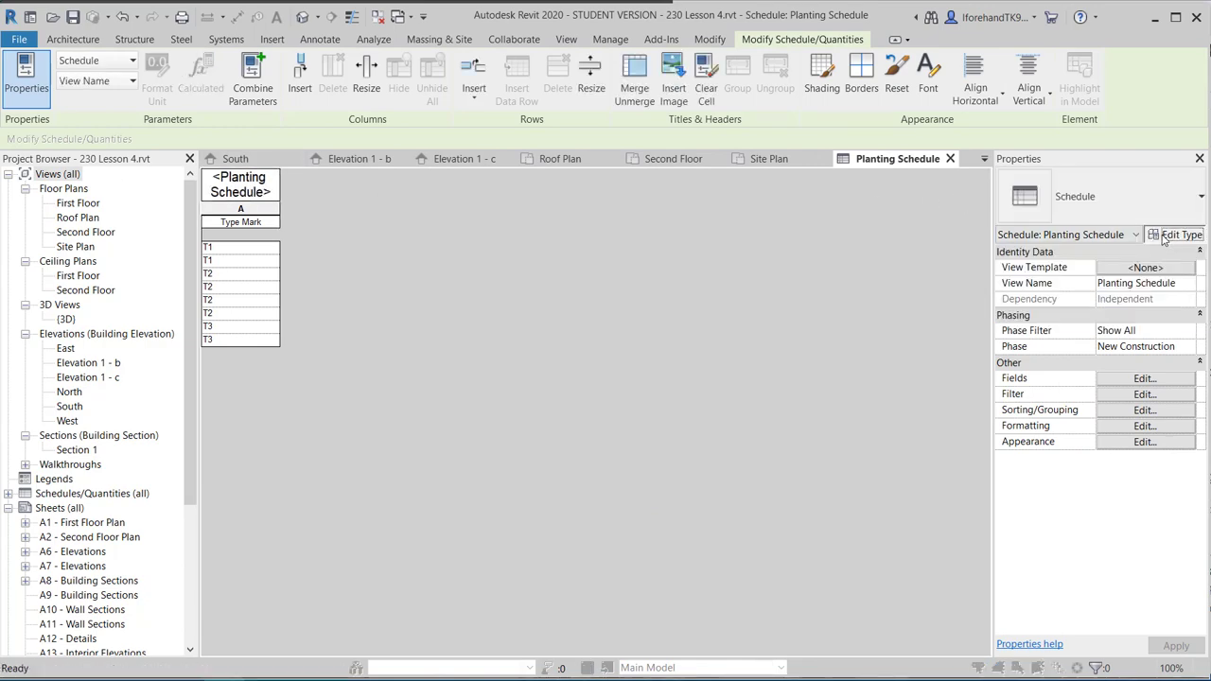
{"action": "left_click", "coordinate": [1178, 237]}
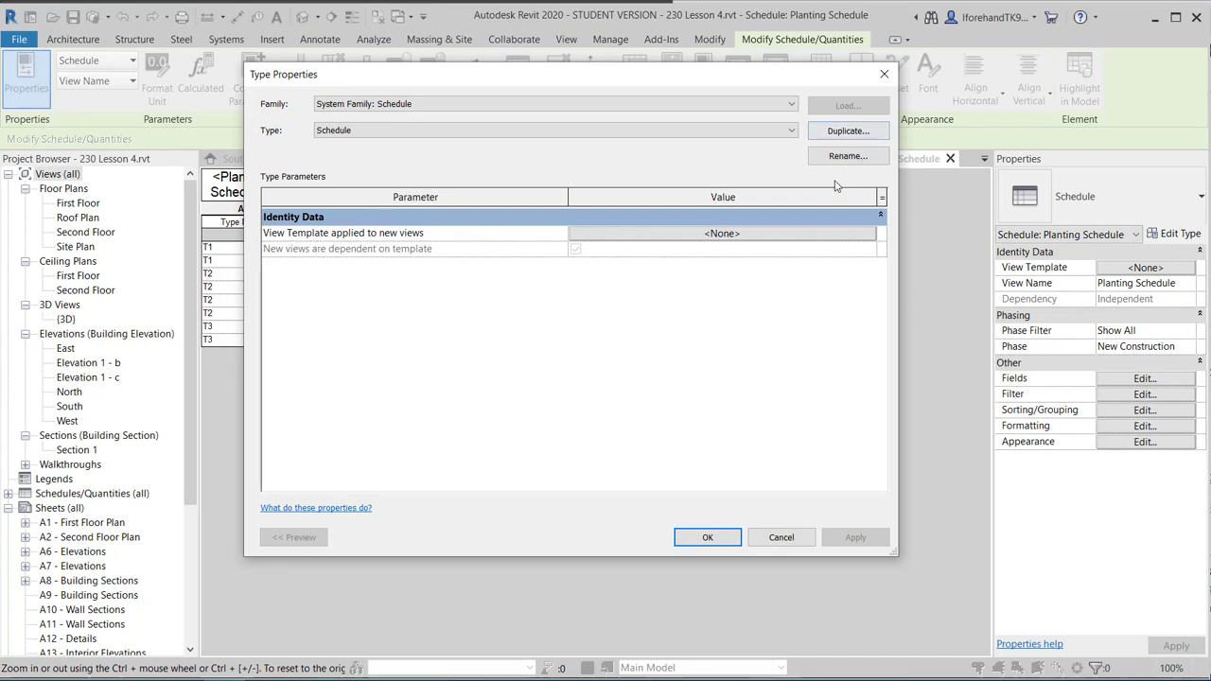
{"action": "left_click", "coordinate": [783, 535]}
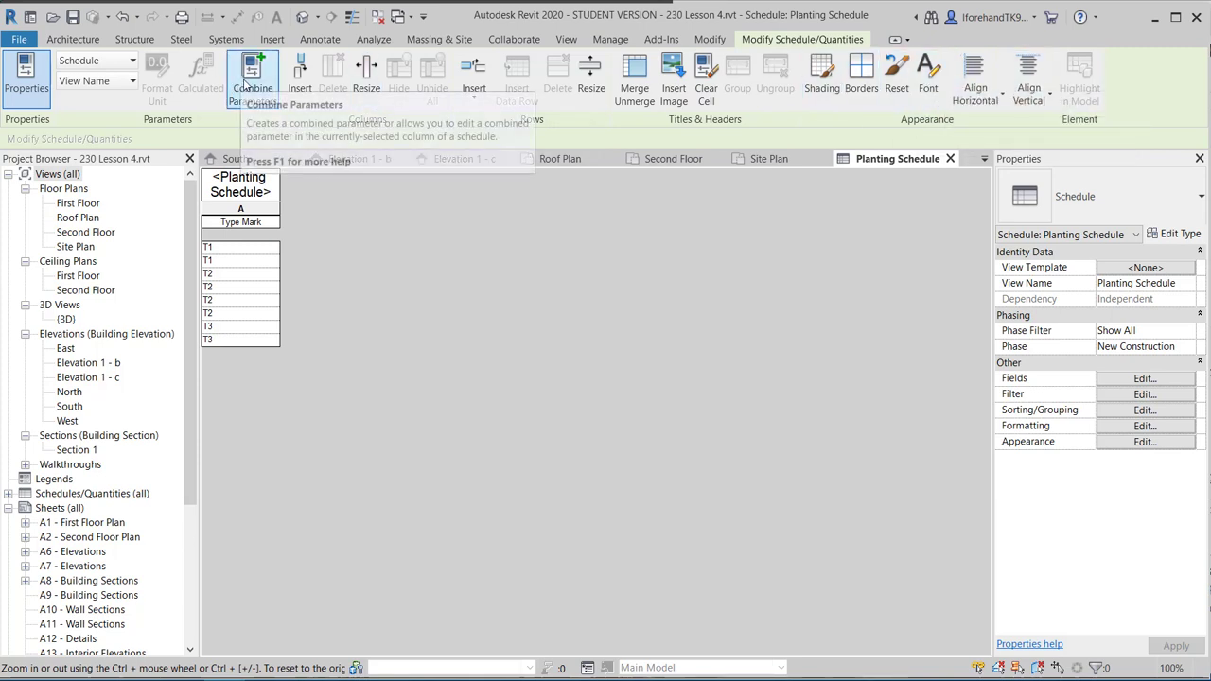
{"action": "left_click", "coordinate": [26, 75]}
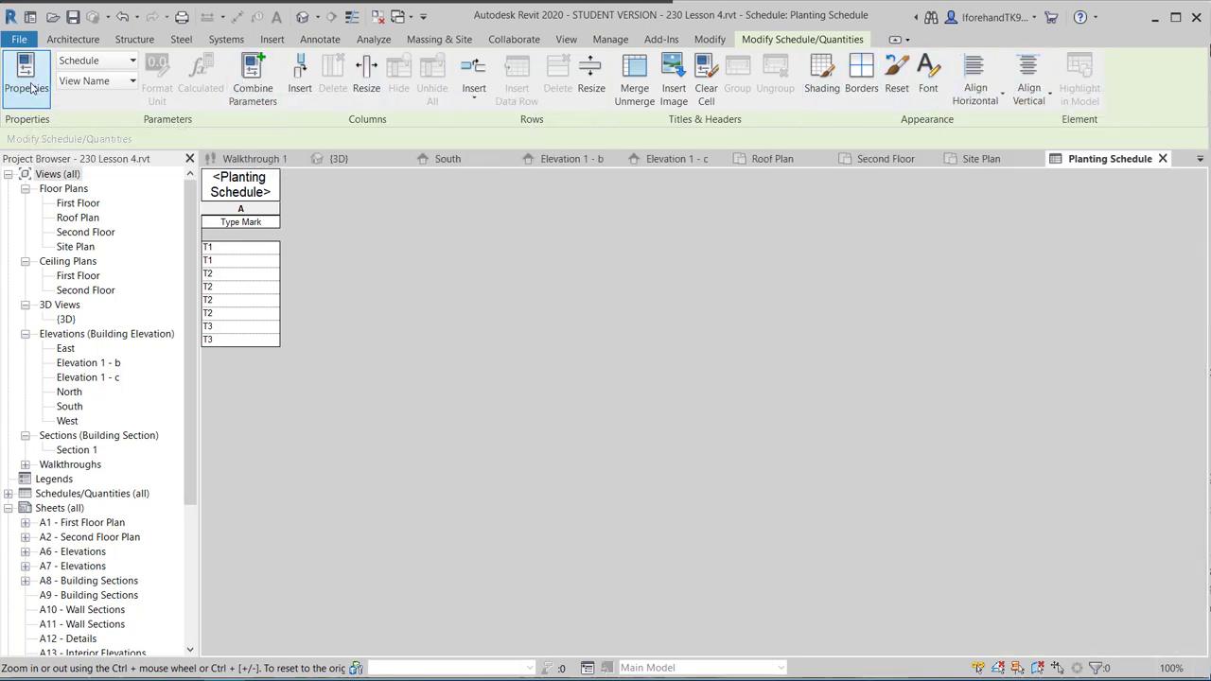
{"action": "left_click", "coordinate": [28, 83]}
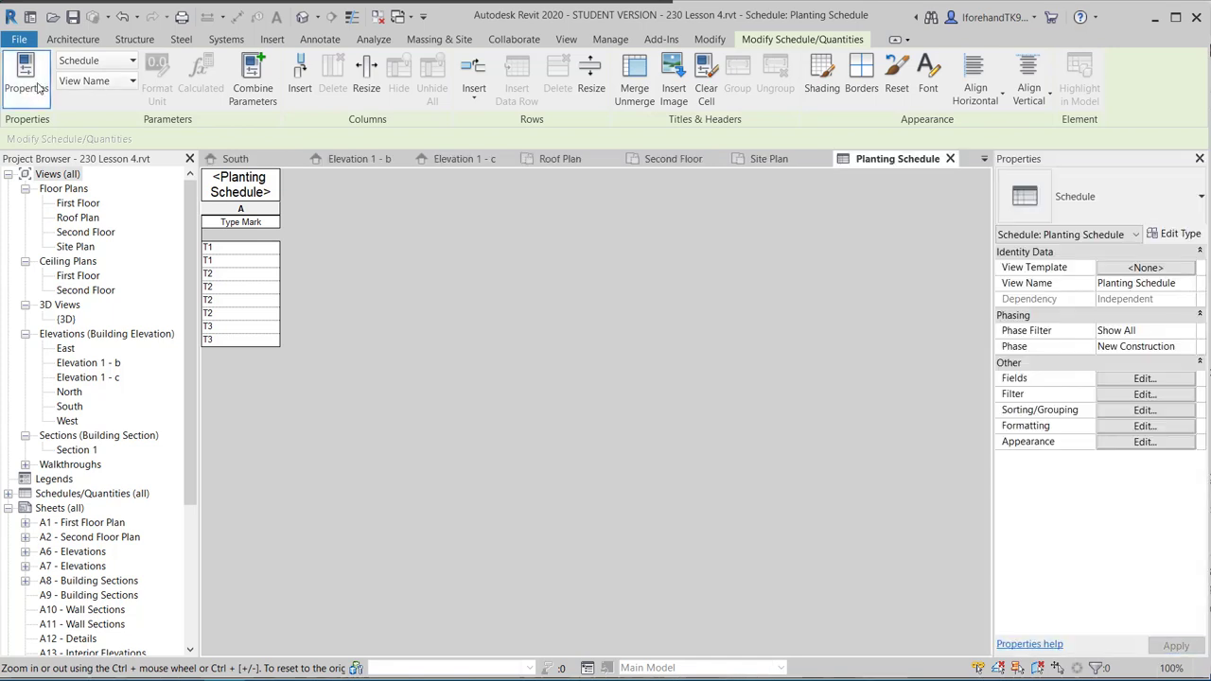
{"action": "left_click", "coordinate": [73, 81]}
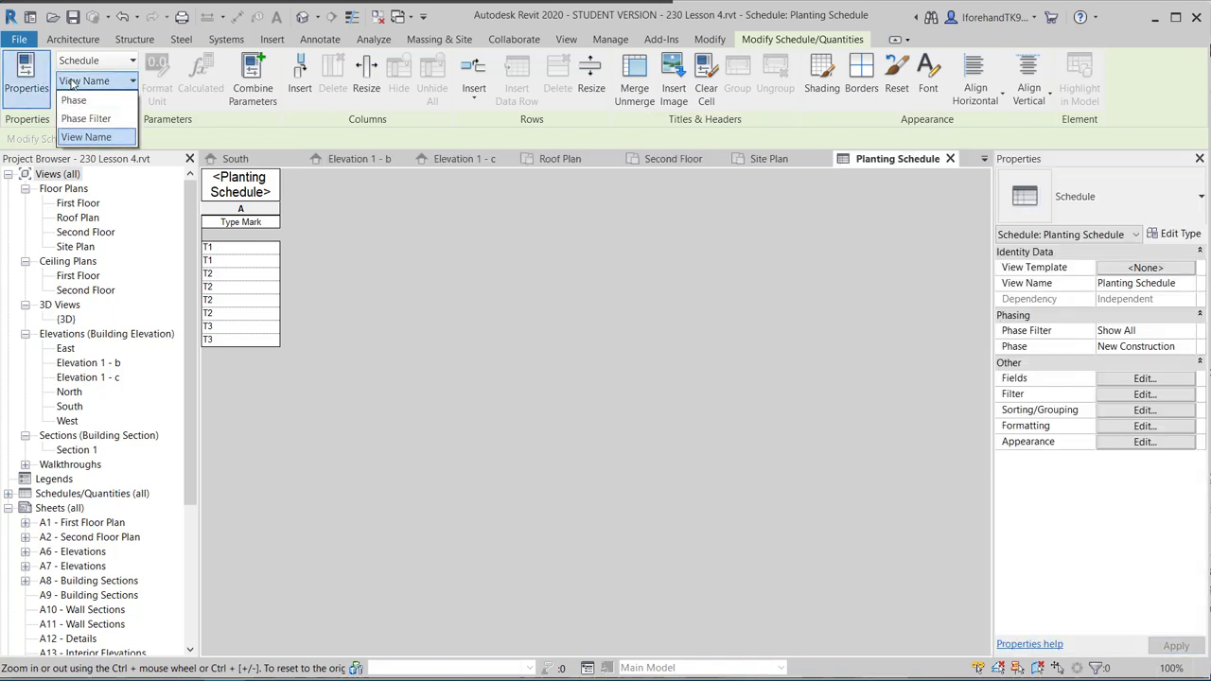
{"action": "left_click", "coordinate": [73, 82]}
{"action": "left_click", "coordinate": [76, 62]}
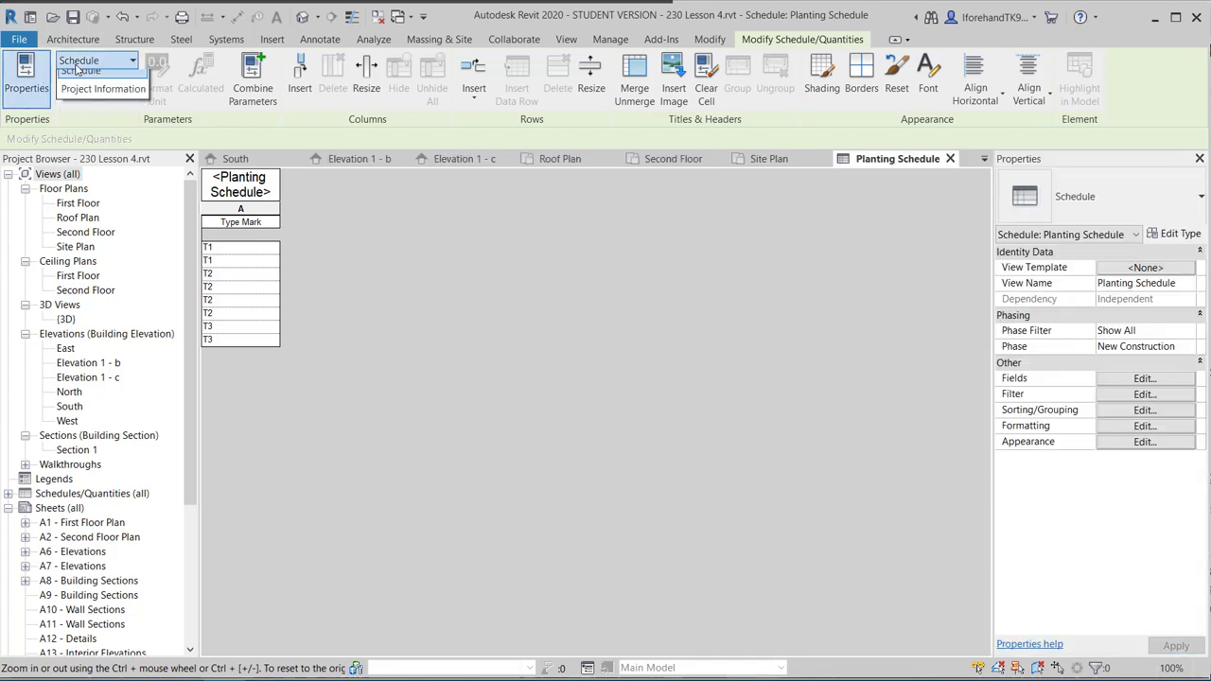
{"action": "left_click", "coordinate": [75, 63]}
{"action": "left_click", "coordinate": [76, 63]}
{"action": "left_click", "coordinate": [102, 97]}
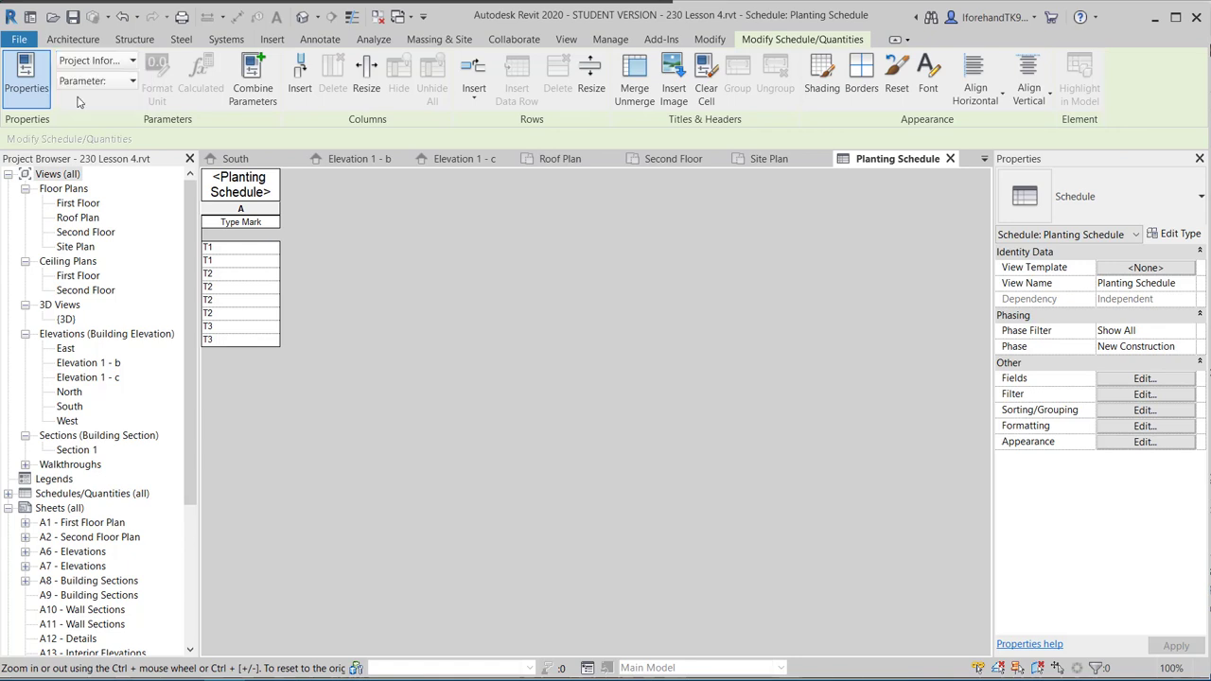
{"action": "left_click", "coordinate": [567, 350]}
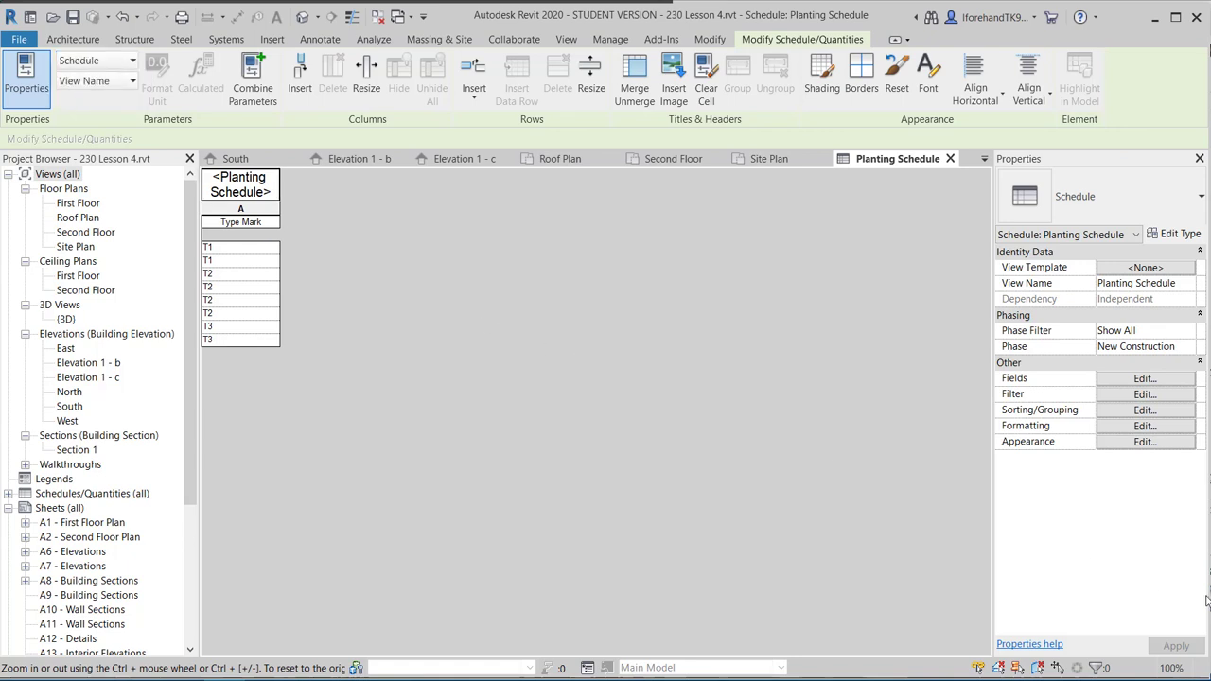
Add Type, Count and Type Comments after Type Mark in the schedule's fields.
{"action": "left_click", "coordinate": [1140, 379]}
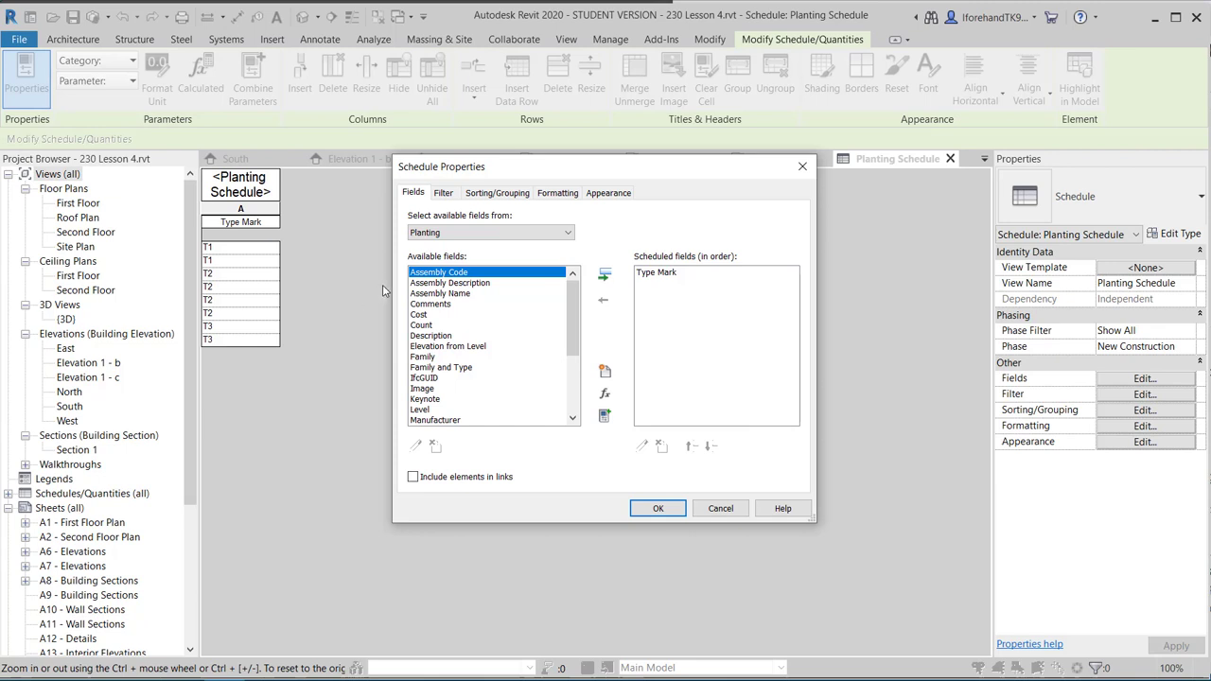
{"action": "scroll", "coordinate": [443, 405], "scroll_direction": "down", "scroll_amount": 3}
{"action": "scroll", "coordinate": [442, 405], "scroll_direction": "down", "scroll_amount": 1}
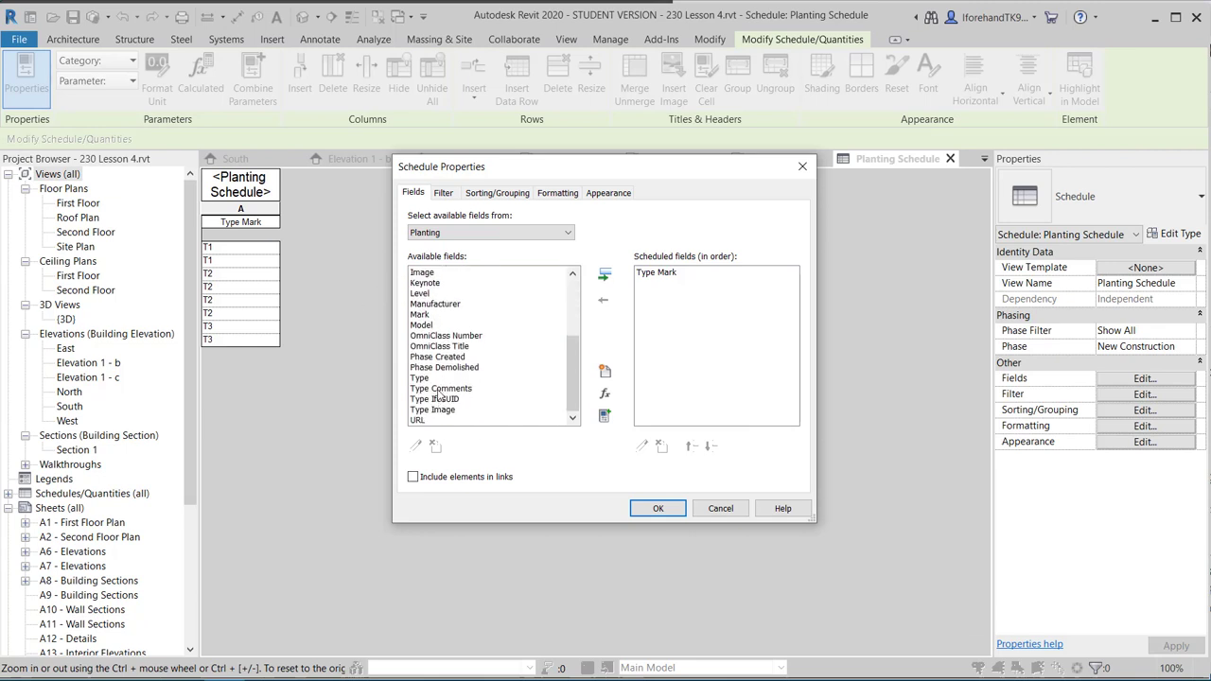
{"action": "left_click", "coordinate": [439, 379]}
{"action": "left_click", "coordinate": [604, 274]}
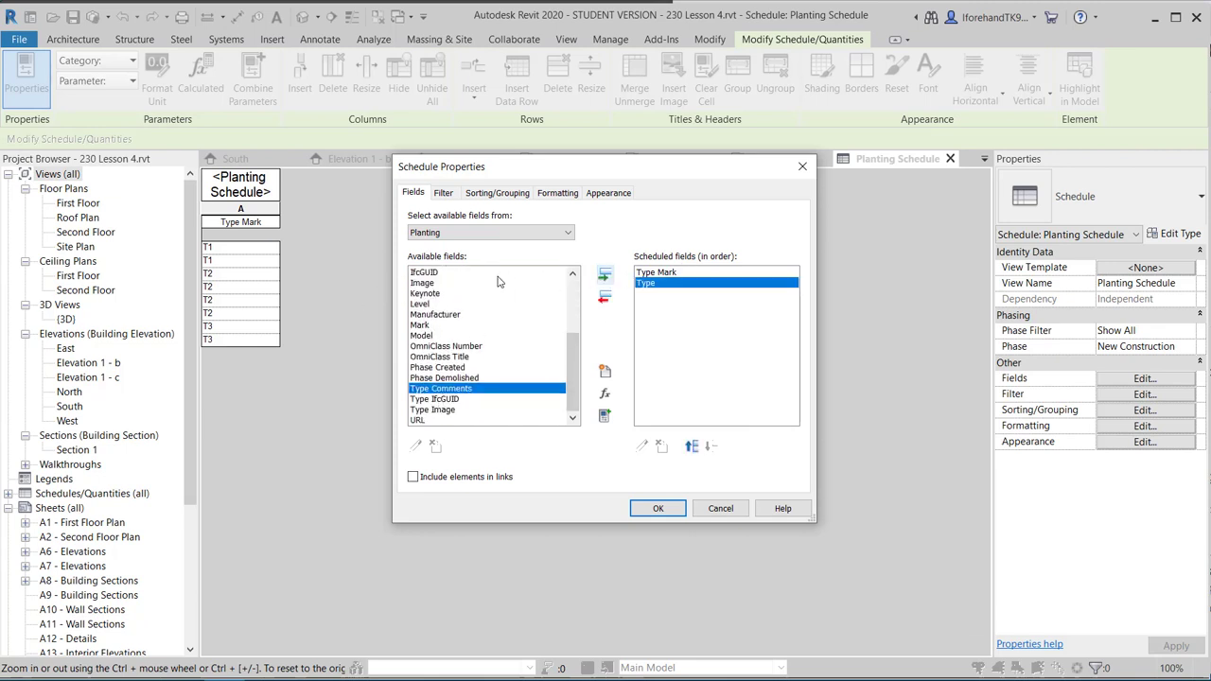
{"action": "scroll", "coordinate": [459, 393], "scroll_direction": "up", "scroll_amount": 4}
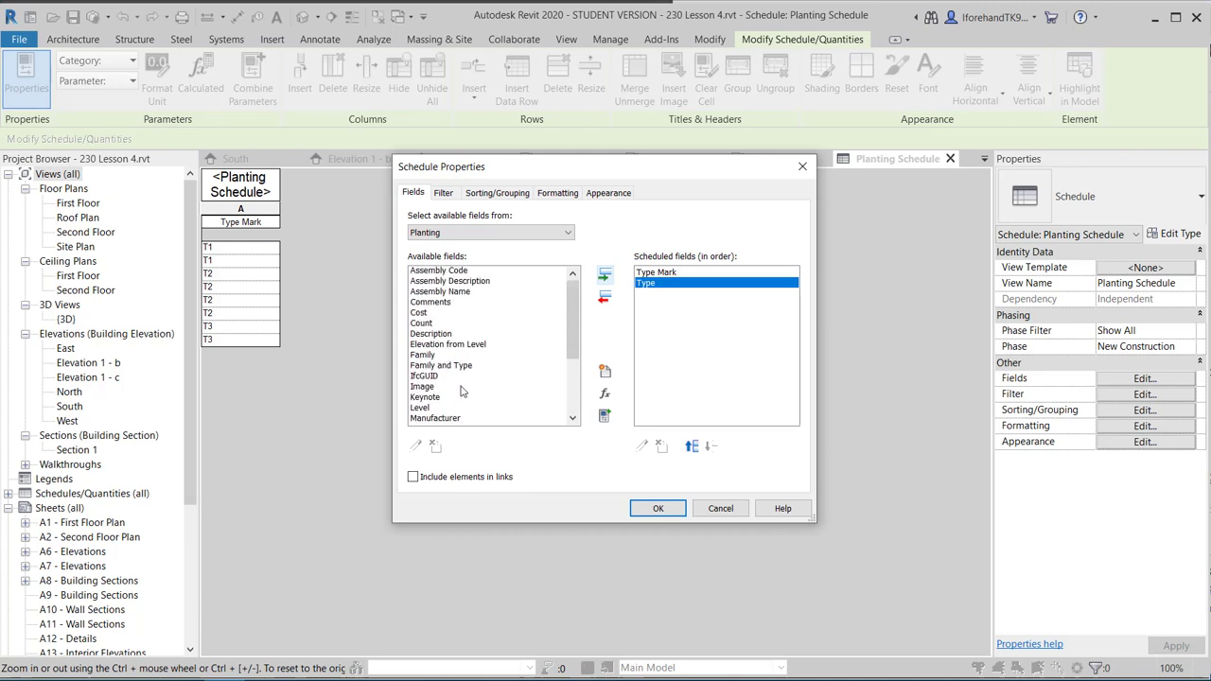
{"action": "left_click", "coordinate": [434, 325]}
{"action": "left_click", "coordinate": [605, 274]}
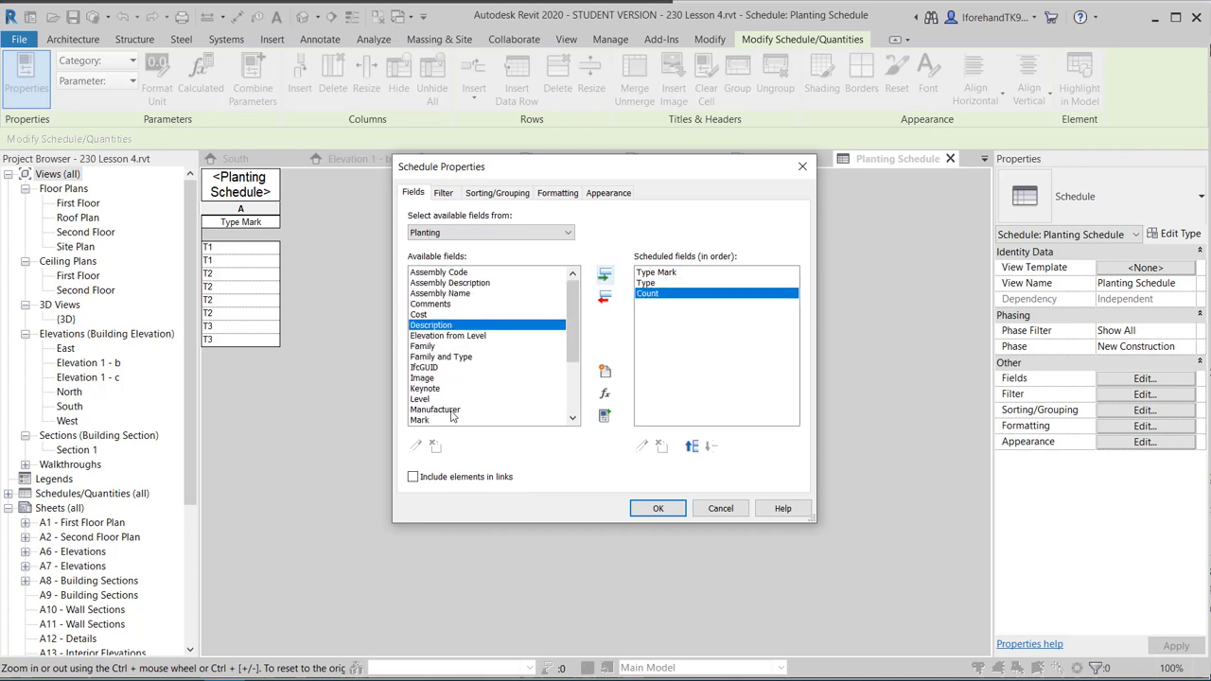
{"action": "scroll", "coordinate": [450, 415], "scroll_direction": "down", "scroll_amount": 2}
{"action": "scroll", "coordinate": [456, 416], "scroll_direction": "down", "scroll_amount": 1}
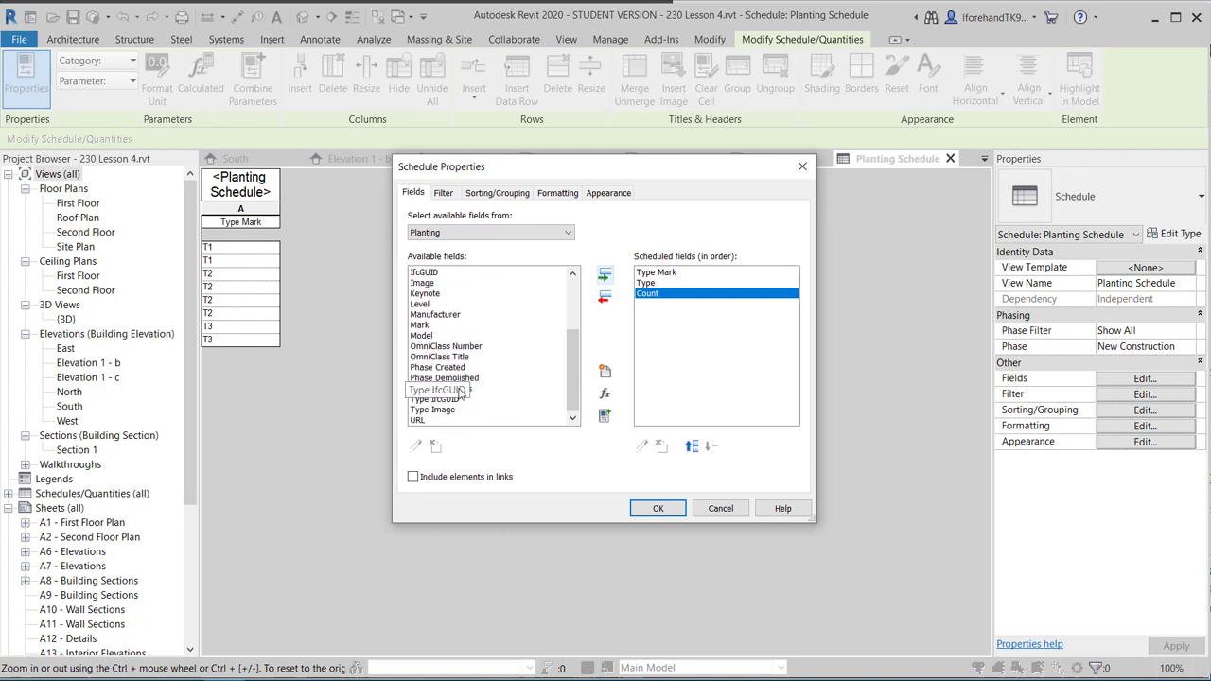
{"action": "left_click", "coordinate": [461, 388]}
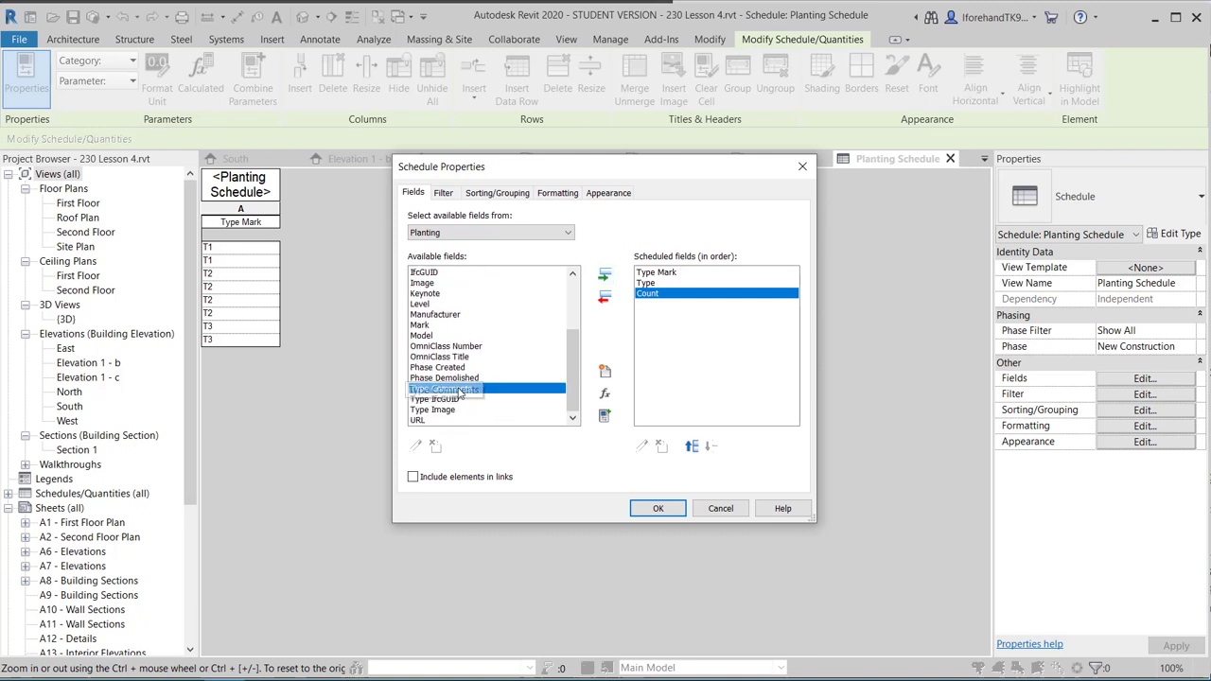
{"action": "left_click", "coordinate": [604, 275]}
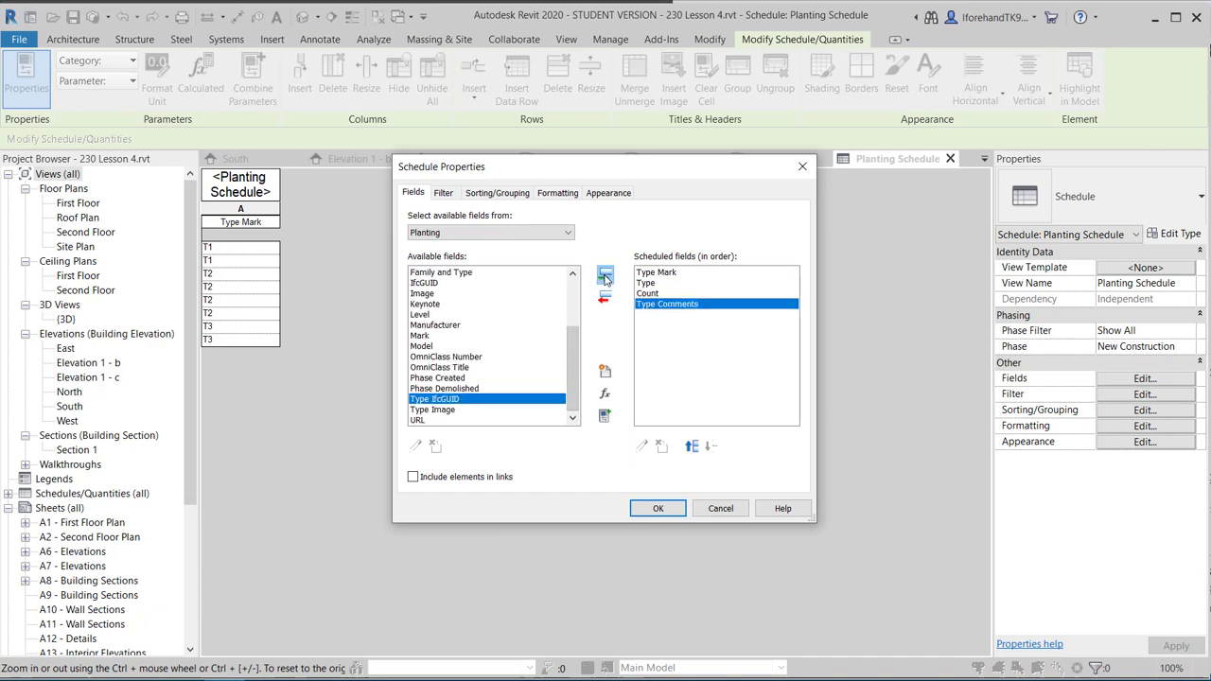
{"action": "left_click", "coordinate": [655, 510]}
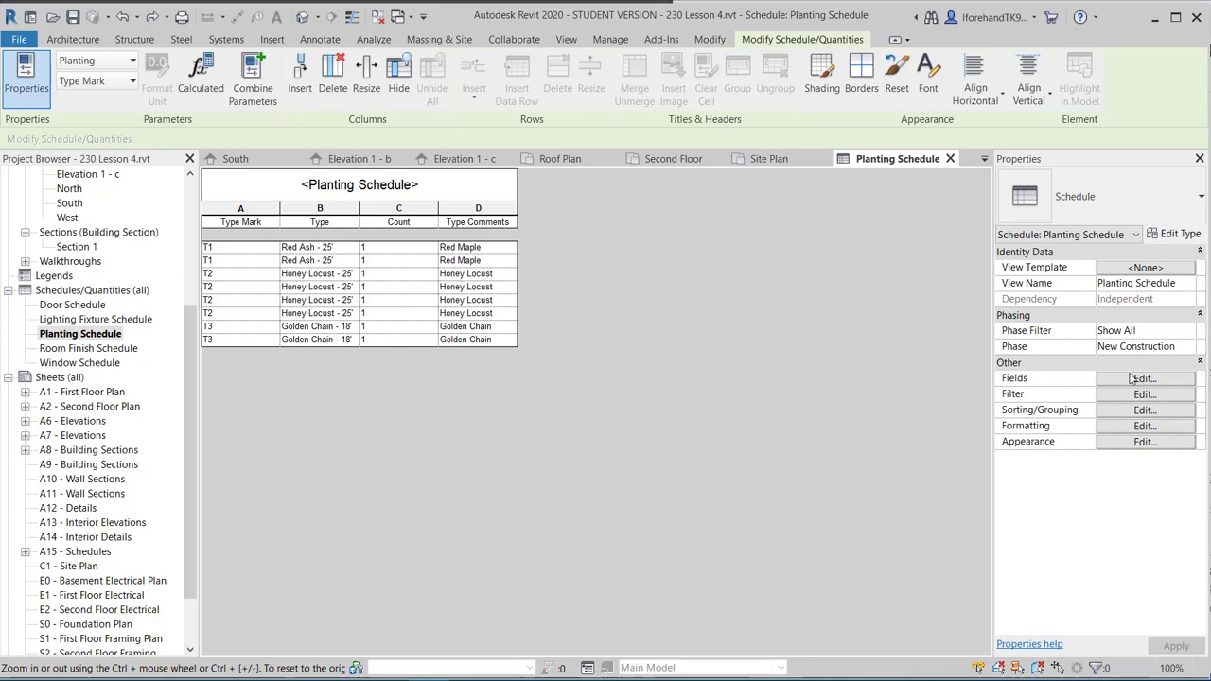
Open the Planting Schedule's Sorting/Grouping settings from the Properties palette.
{"action": "left_click", "coordinate": [1143, 411]}
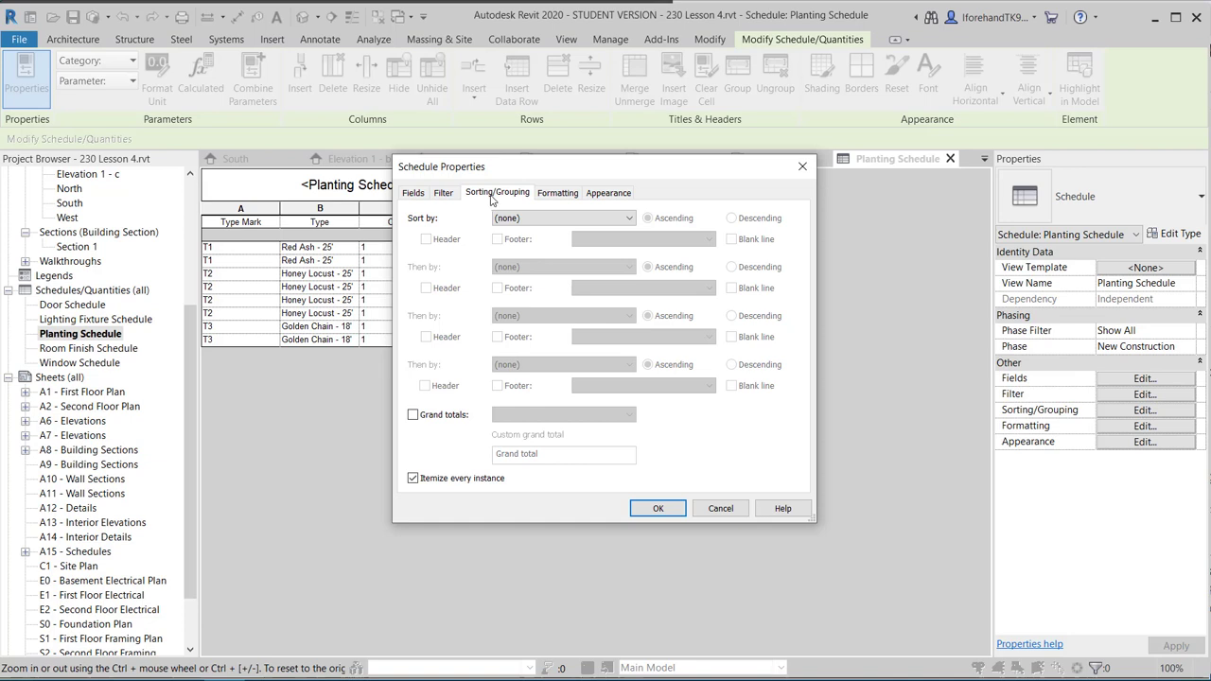
Sort the Planting Schedule by Type Mark, giving rows T1, T2, T3 with counts 2, 4 and 2.
{"action": "left_click", "coordinate": [527, 220]}
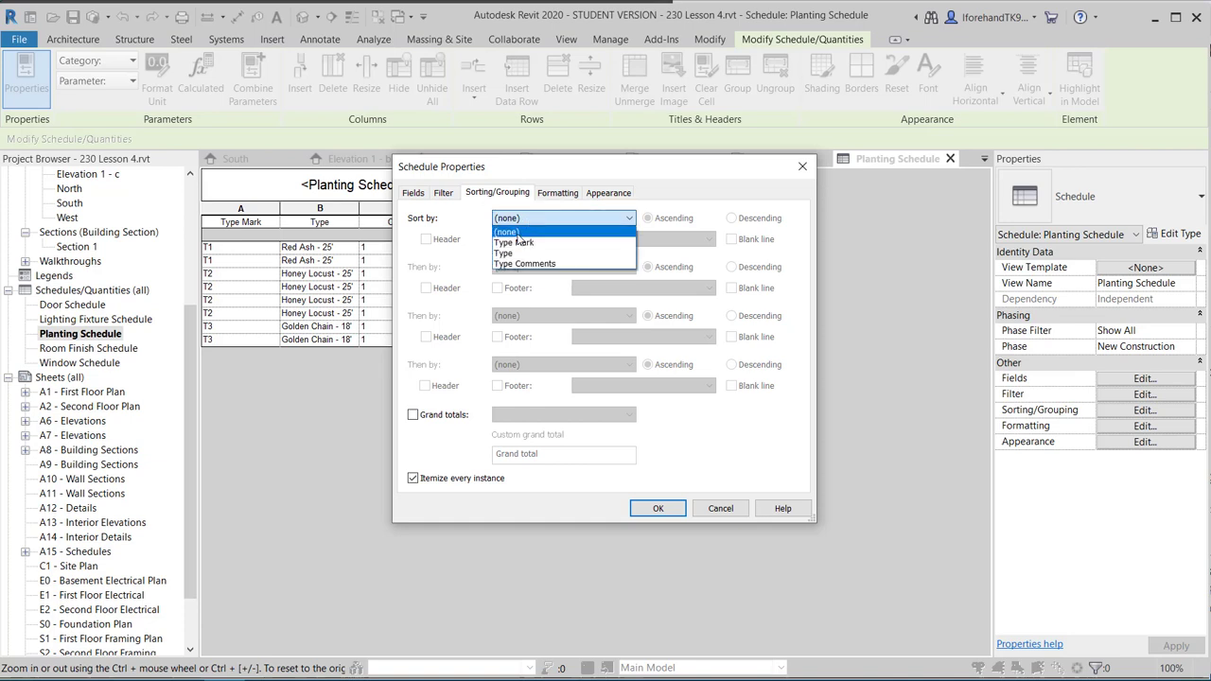
{"action": "left_click", "coordinate": [515, 243]}
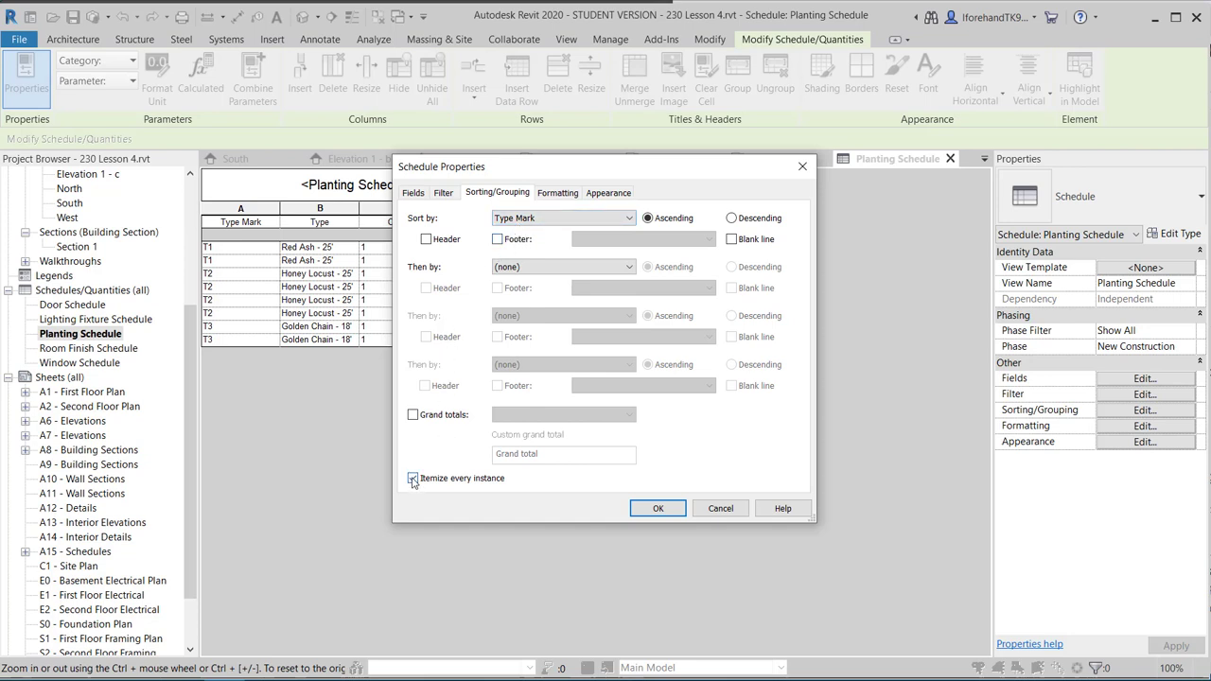
{"action": "left_click_drag", "start_coordinate": [511, 164], "coordinate": [743, 165]}
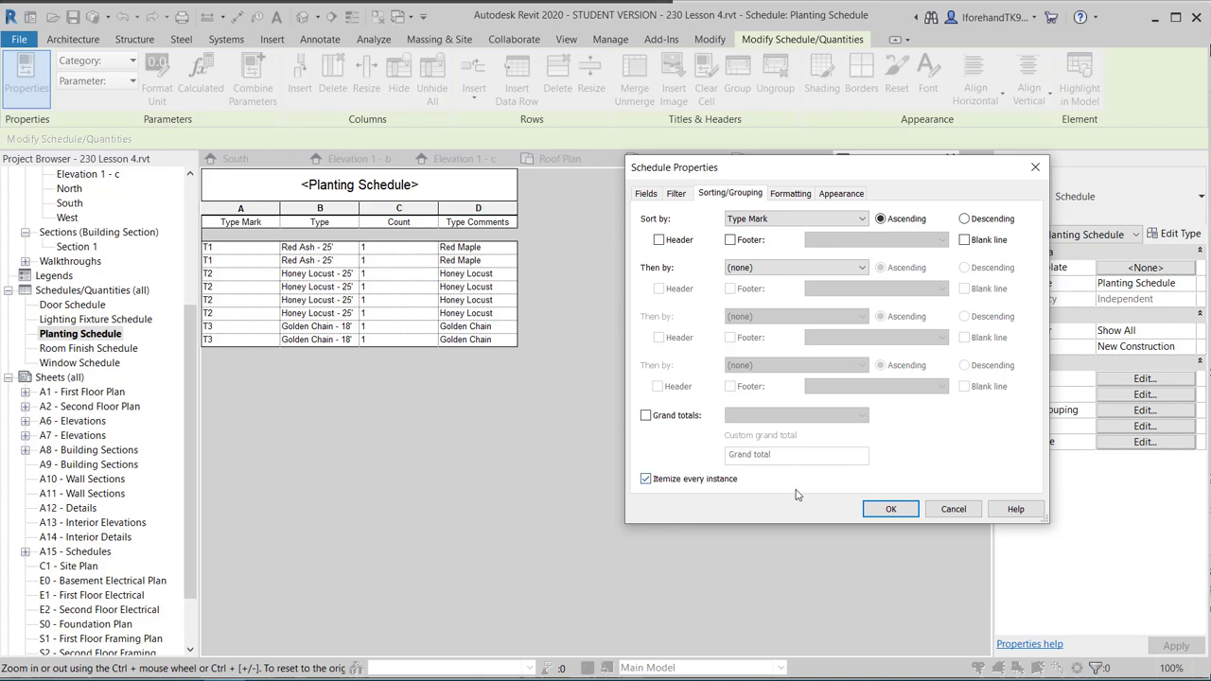
{"action": "left_click", "coordinate": [894, 509]}
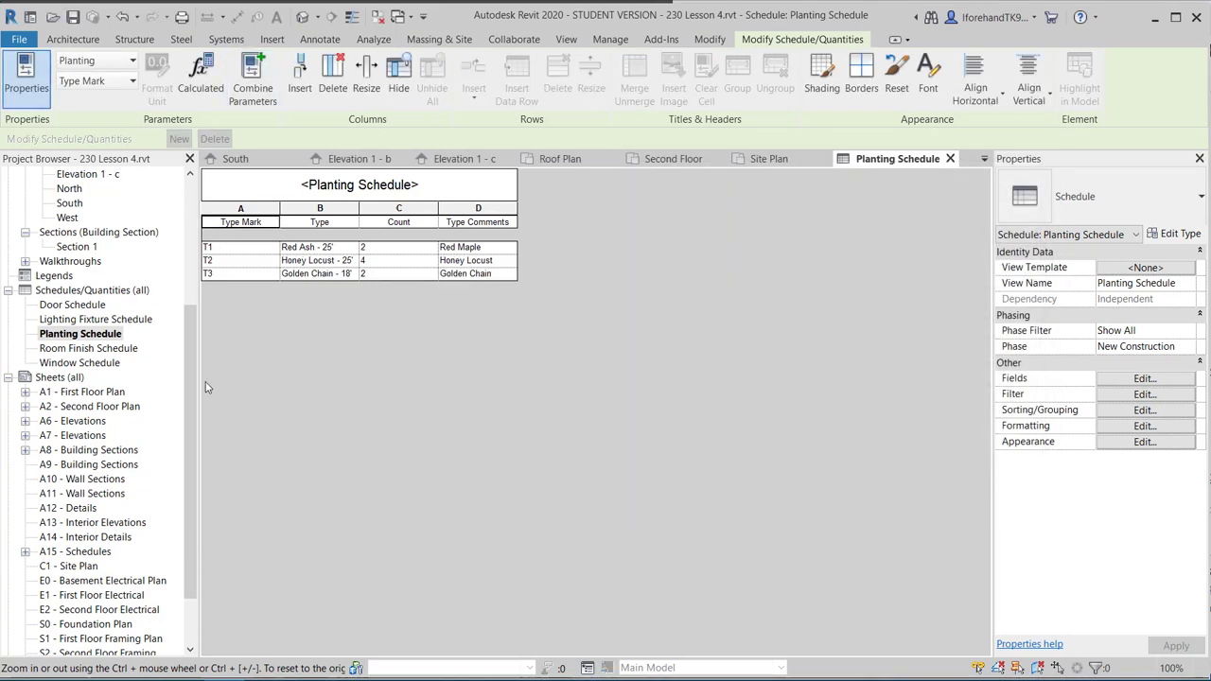
{"action": "left_click_drag", "start_coordinate": [189, 359], "coordinate": [206, 432]}
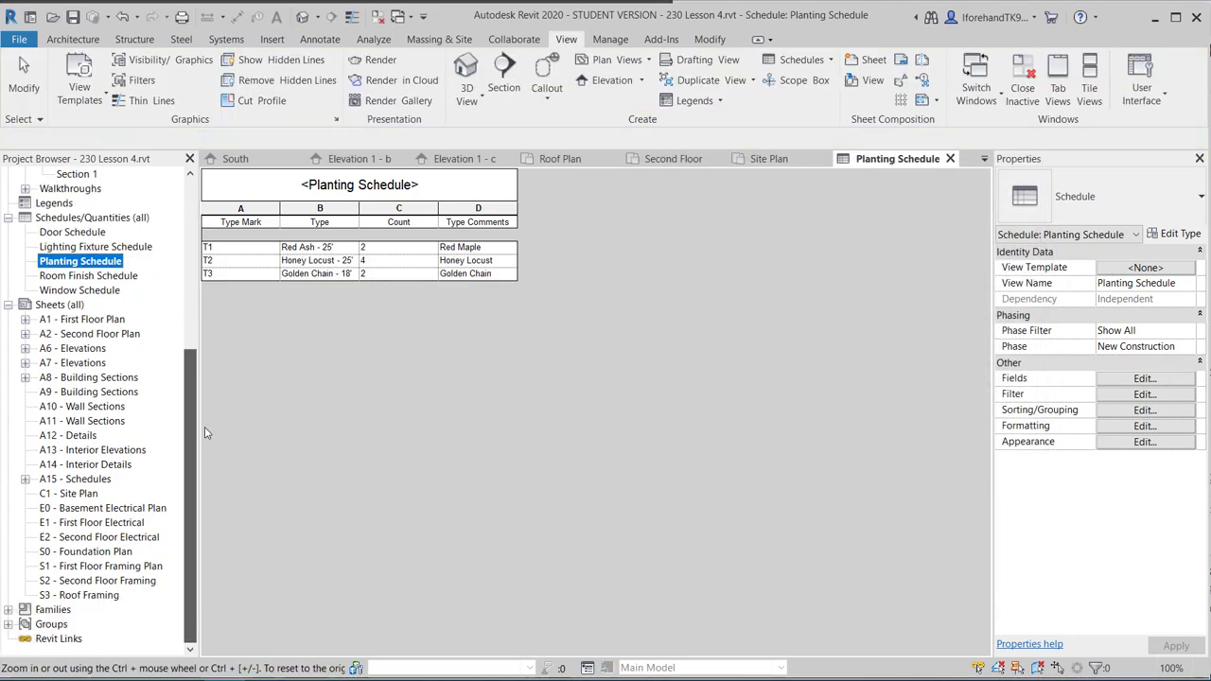
Delete the C1 - Site Plan sheet from the project's Sheets list.
{"action": "left_click", "coordinate": [57, 306]}
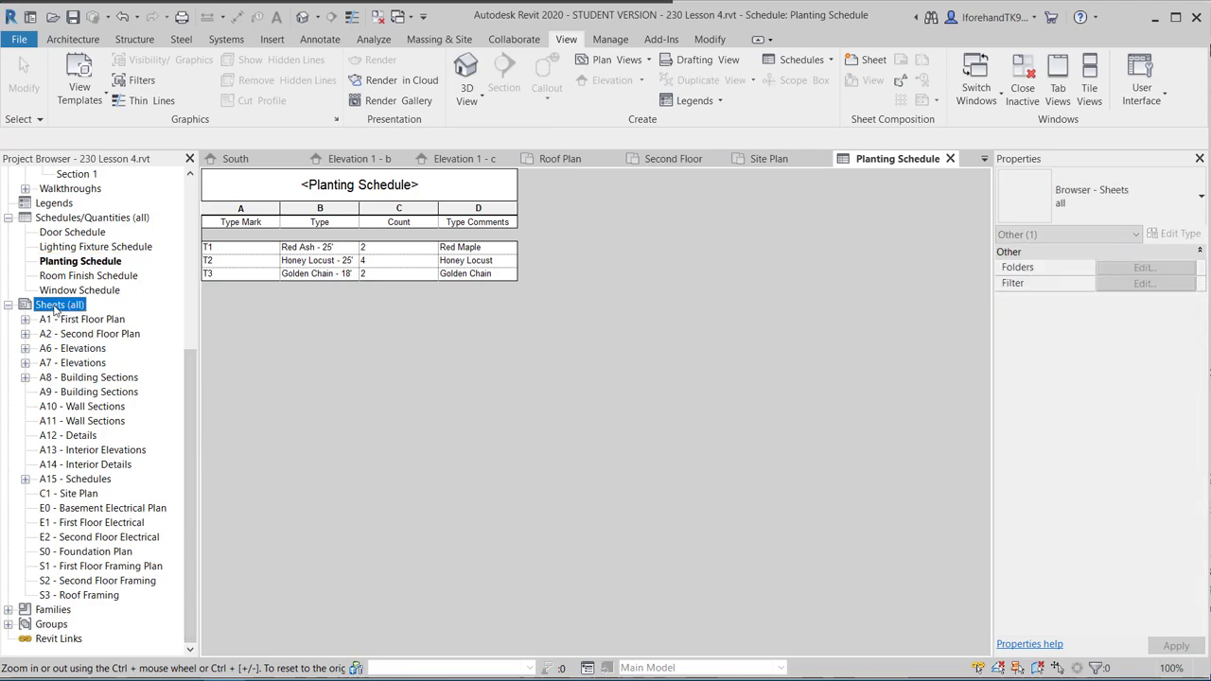
{"action": "left_click", "coordinate": [80, 495]}
{"action": "right_click", "coordinate": [80, 495]}
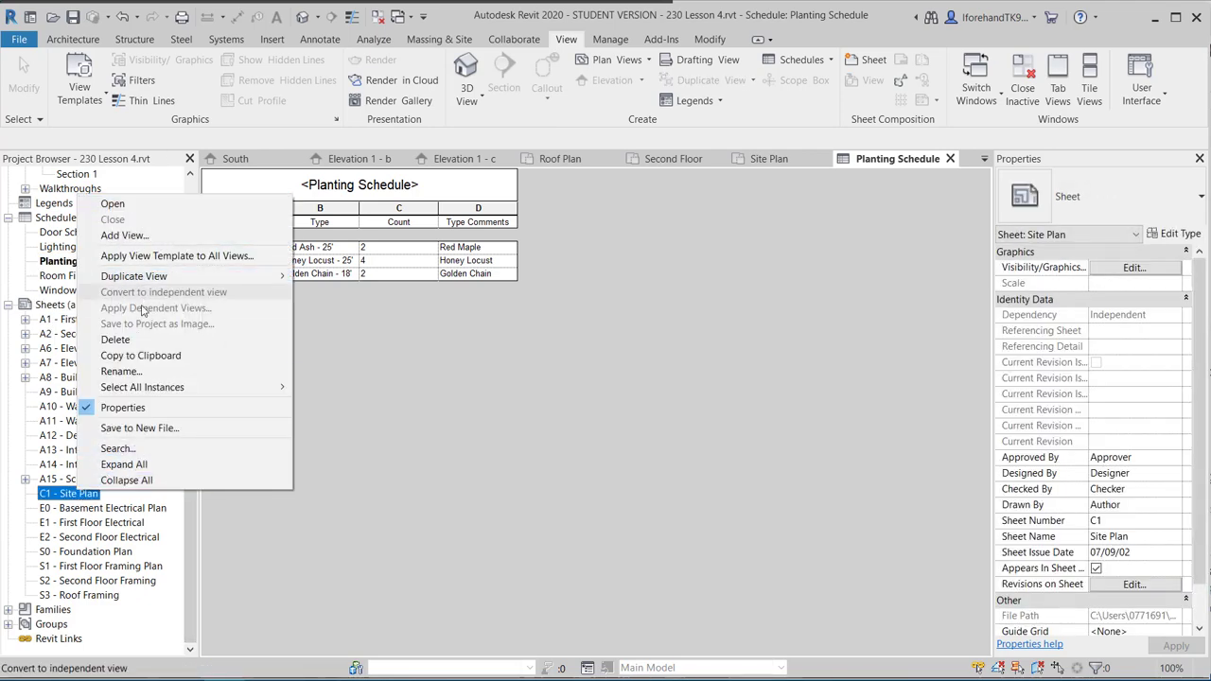
{"action": "left_click", "coordinate": [128, 339]}
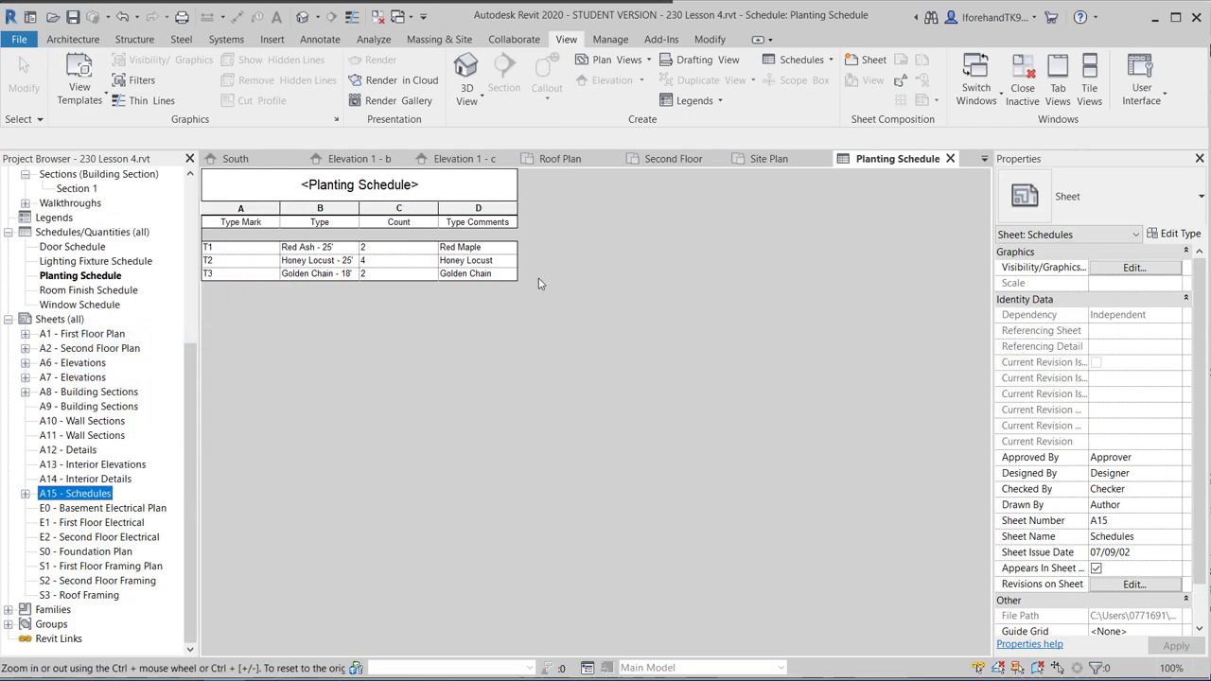
{"action": "left_click", "coordinate": [567, 431]}
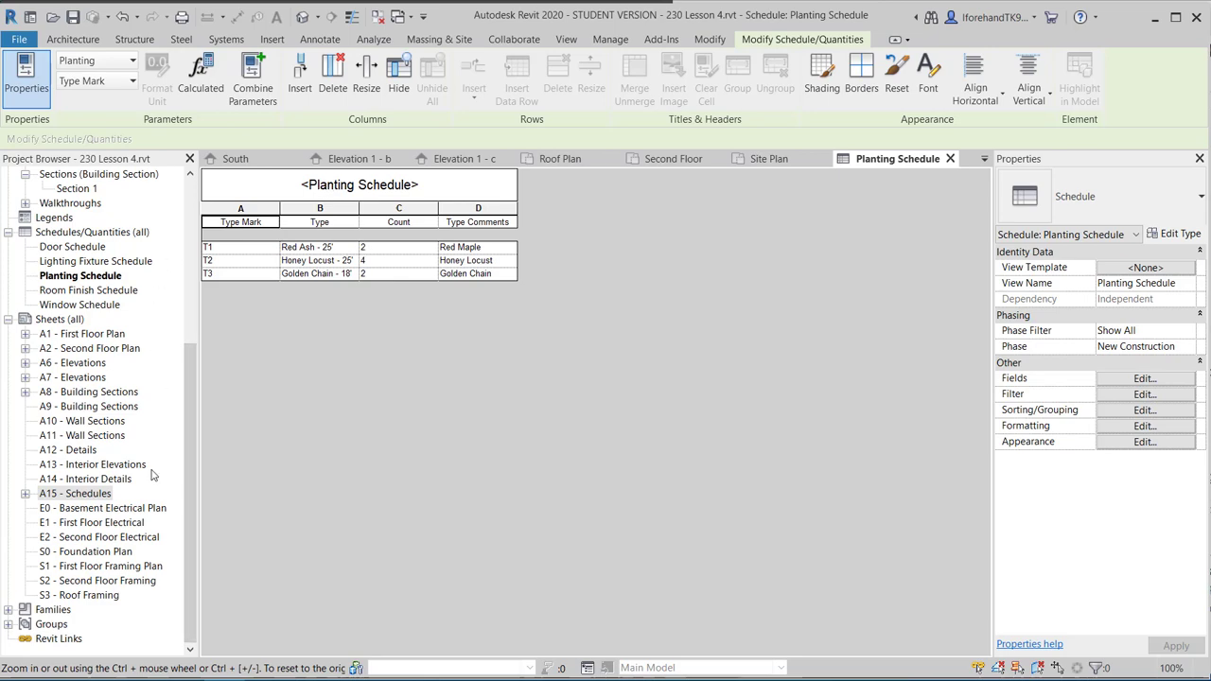
{"action": "left_click", "coordinate": [64, 320]}
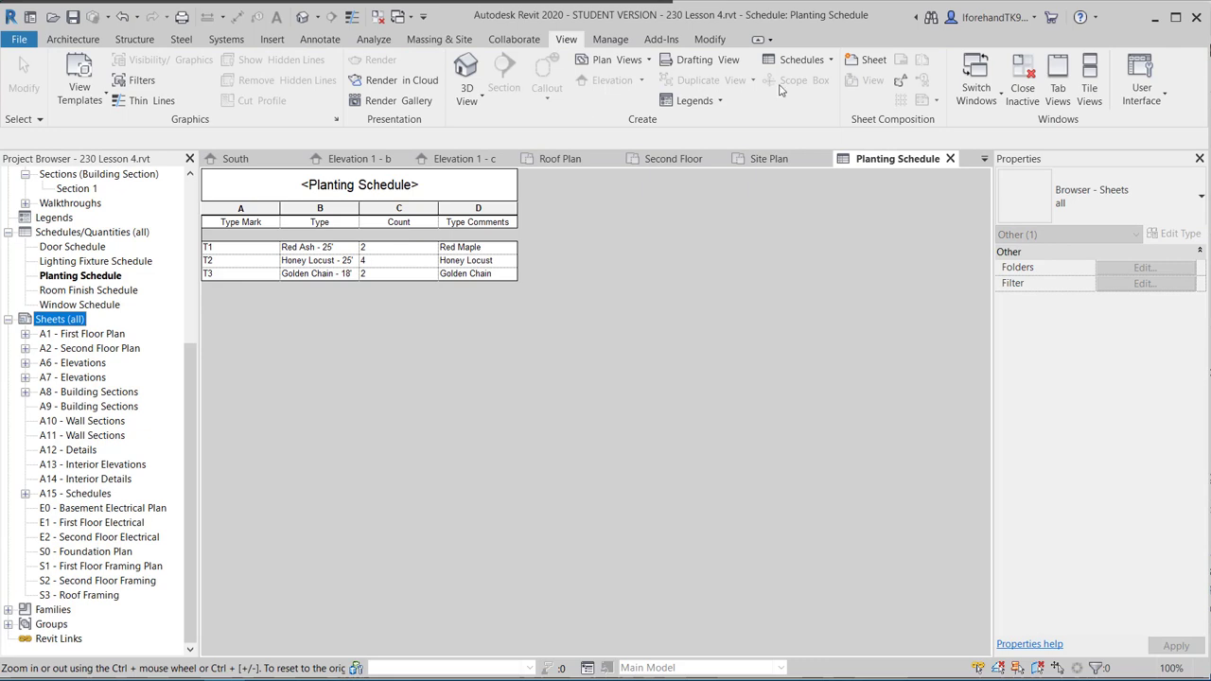
{"action": "left_click", "coordinate": [868, 59]}
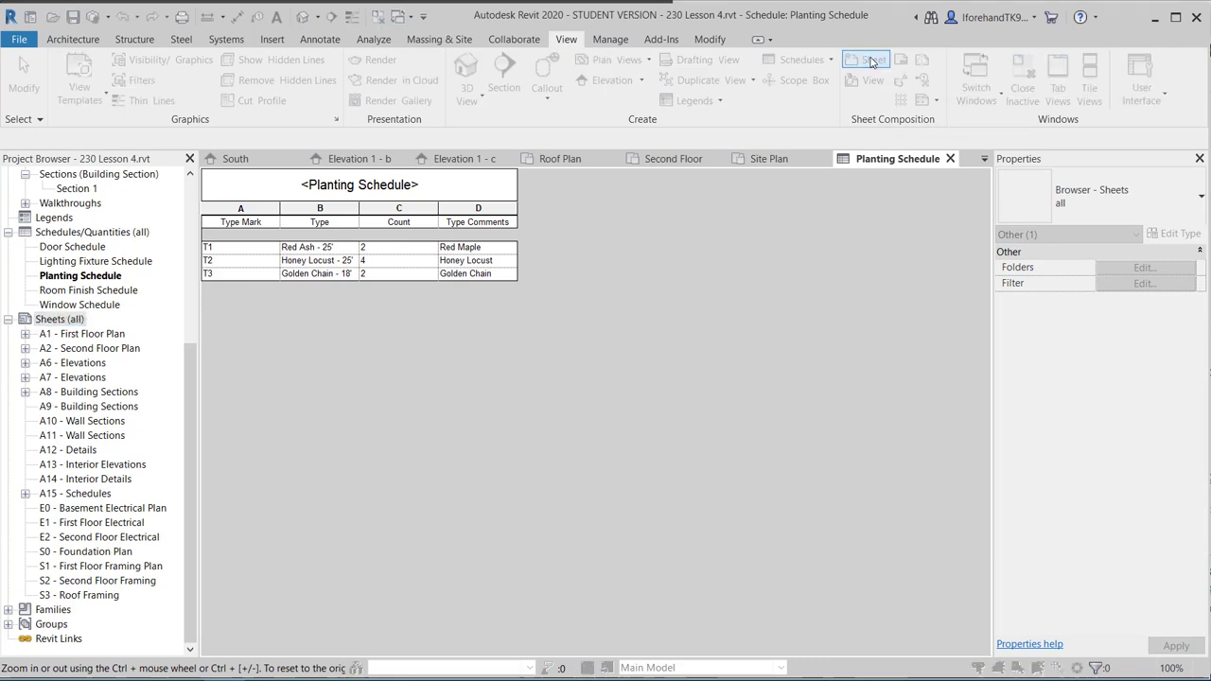
Create new sheet E3 using the D 22 x 34 Horizontal titleblock.
{"action": "left_click", "coordinate": [522, 201]}
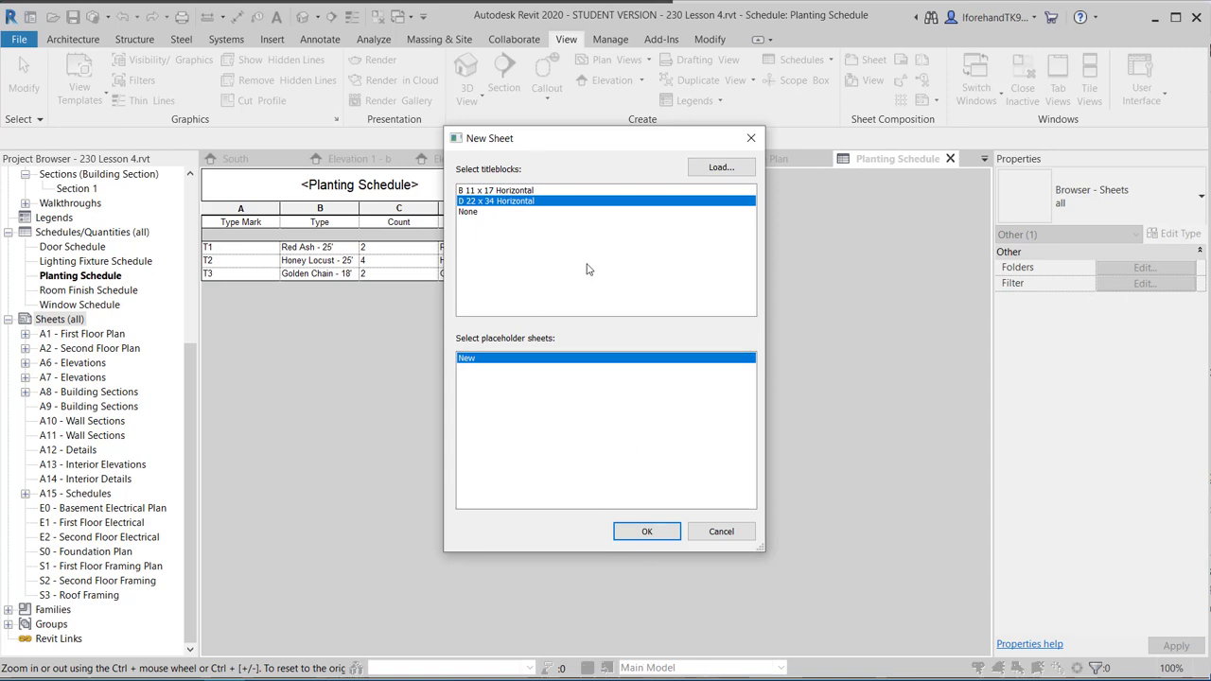
{"action": "left_click", "coordinate": [645, 530]}
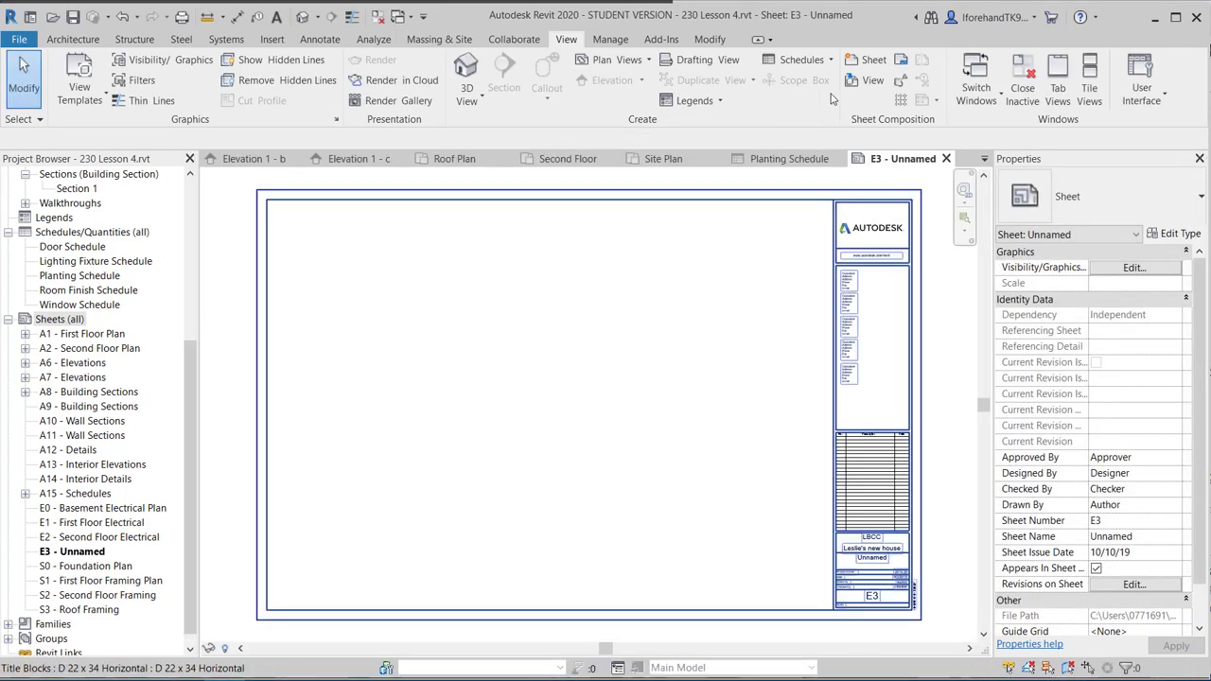
{"action": "left_click", "coordinate": [865, 81]}
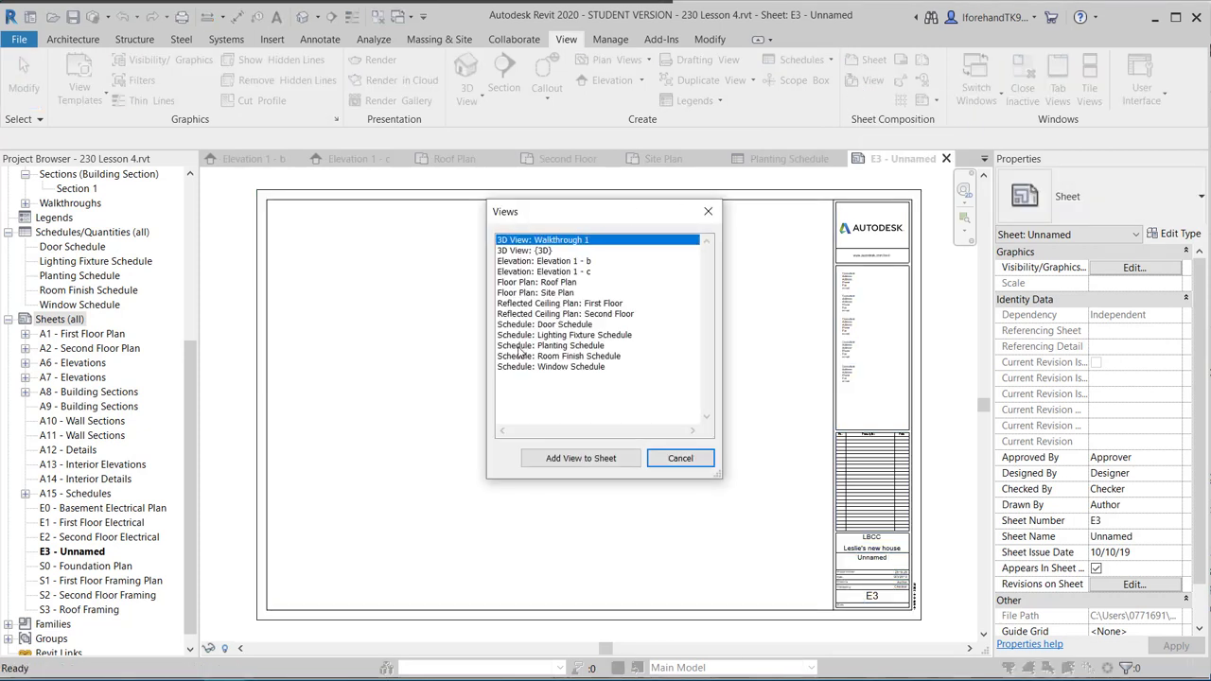
Place the Planting Schedule on sheet E3, just right of the sheet centre.
{"action": "left_click", "coordinate": [521, 346]}
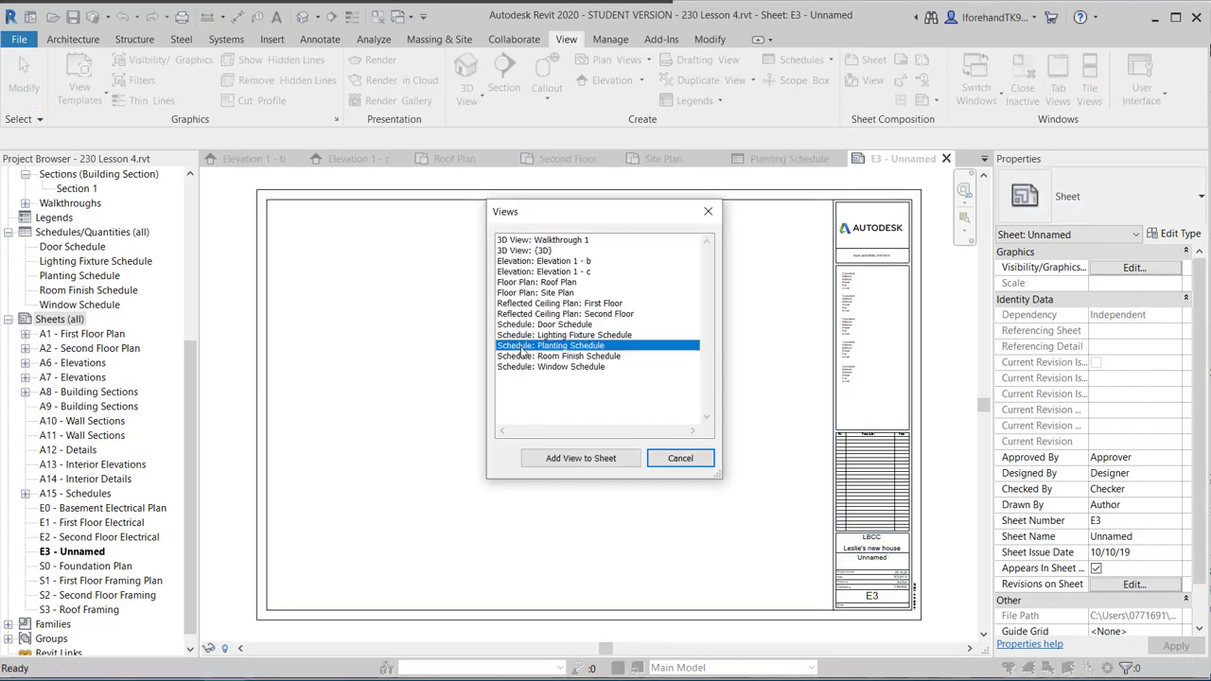
{"action": "left_click", "coordinate": [580, 458]}
{"action": "left_click", "coordinate": [717, 370]}
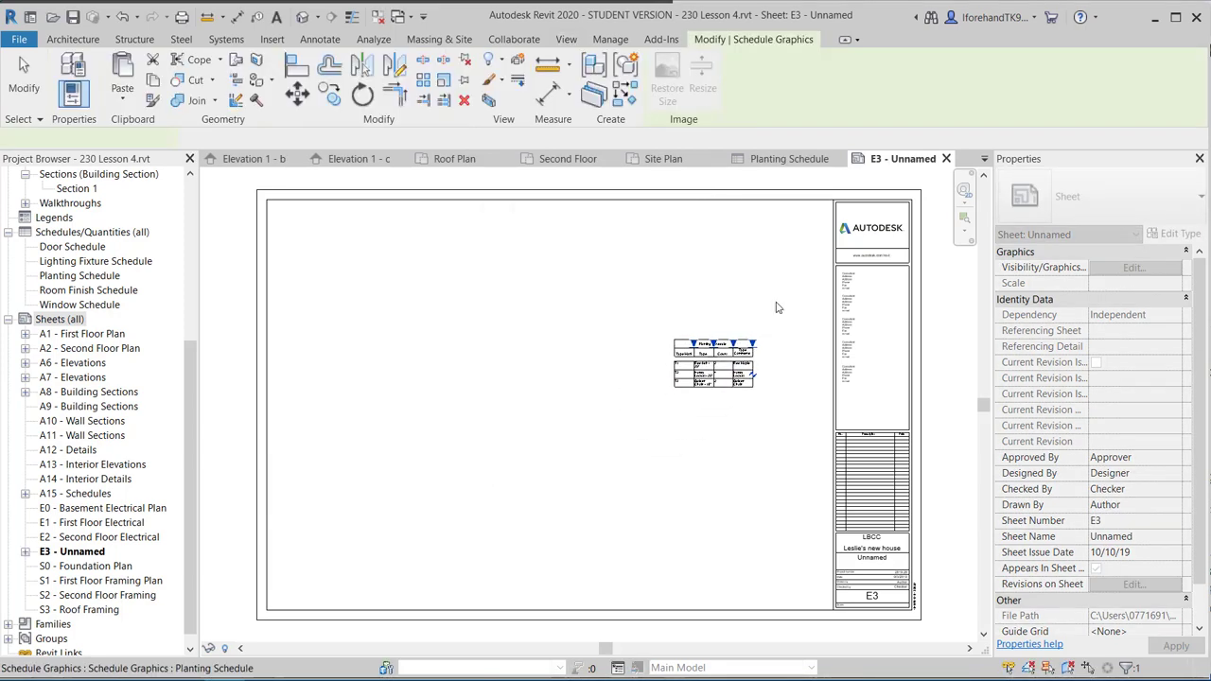
{"action": "left_click", "coordinate": [451, 281]}
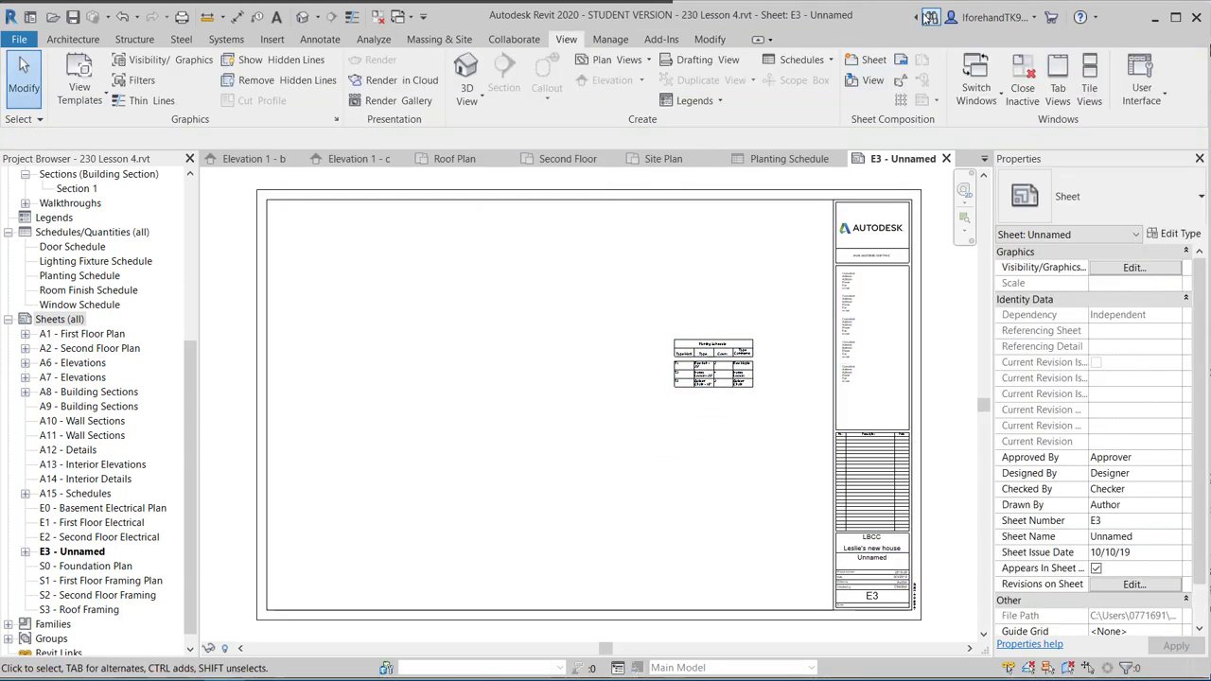
{"action": "left_click", "coordinate": [868, 80]}
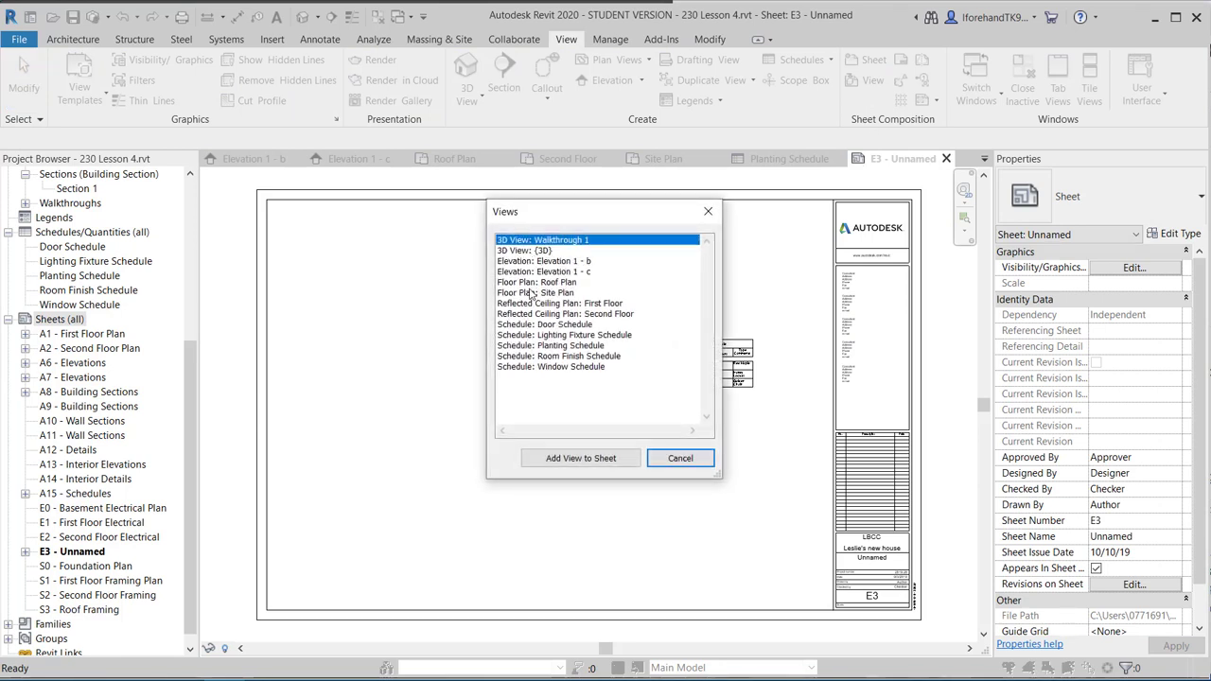
Place the Site Plan floor plan viewport on the left side of sheet E3.
{"action": "left_click", "coordinate": [531, 293]}
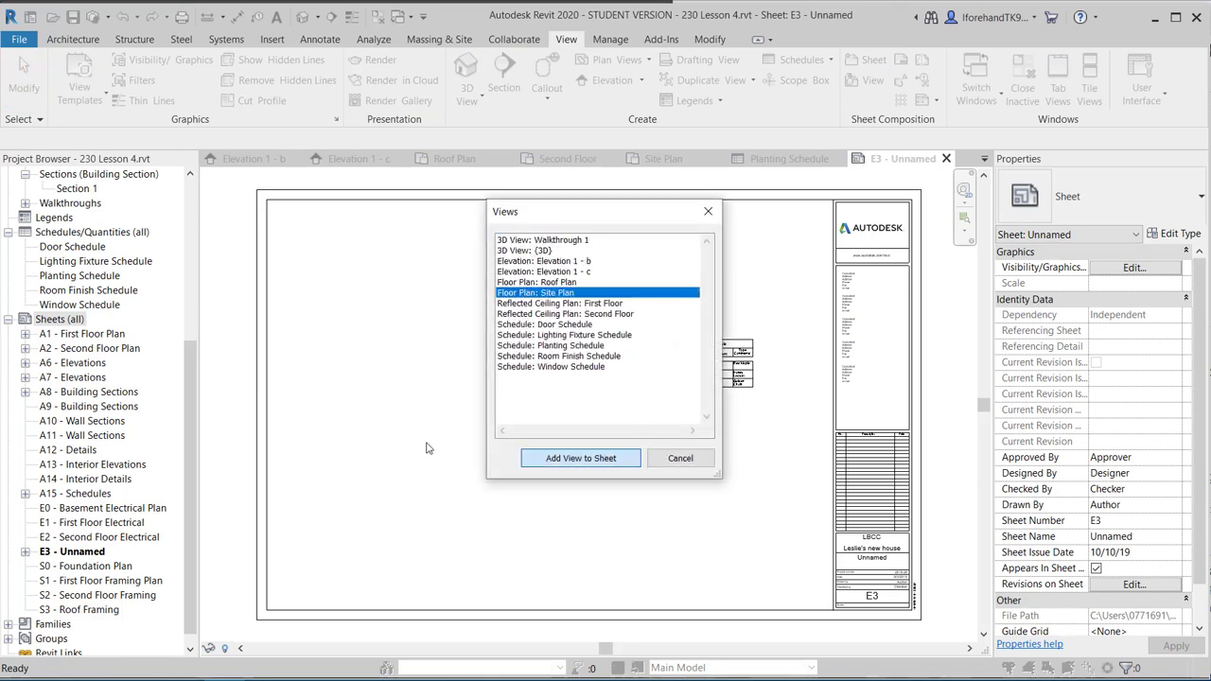
{"action": "key", "text": "Return"}
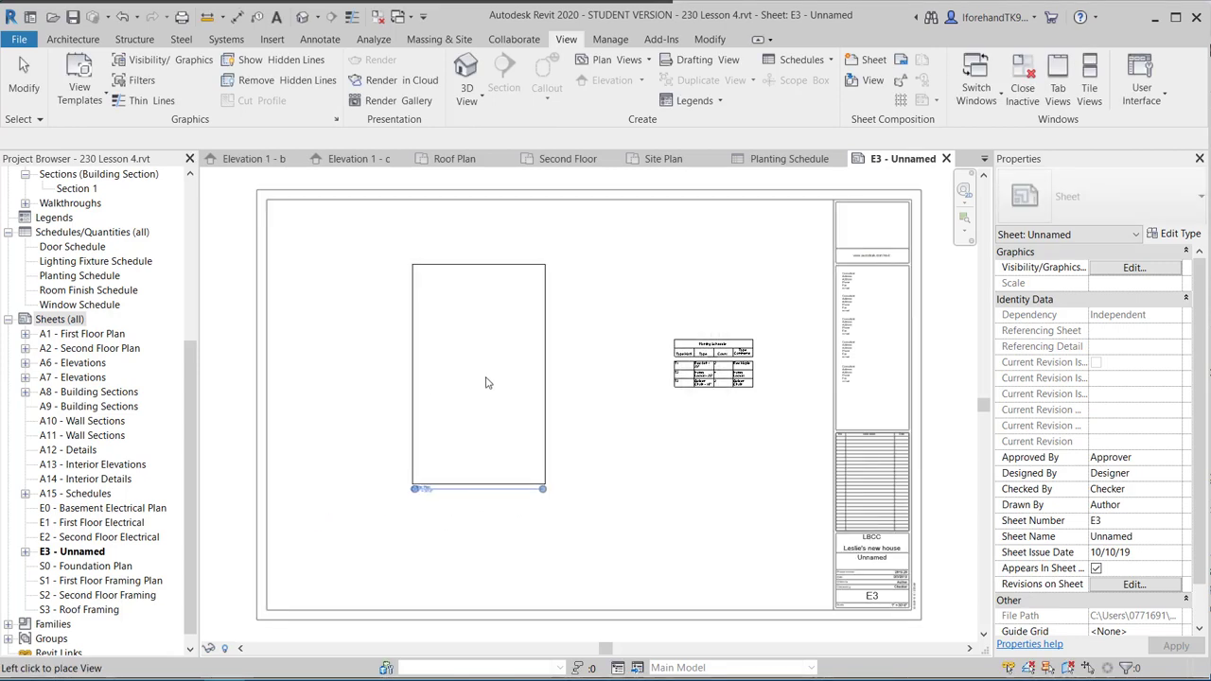
{"action": "left_click", "coordinate": [480, 379]}
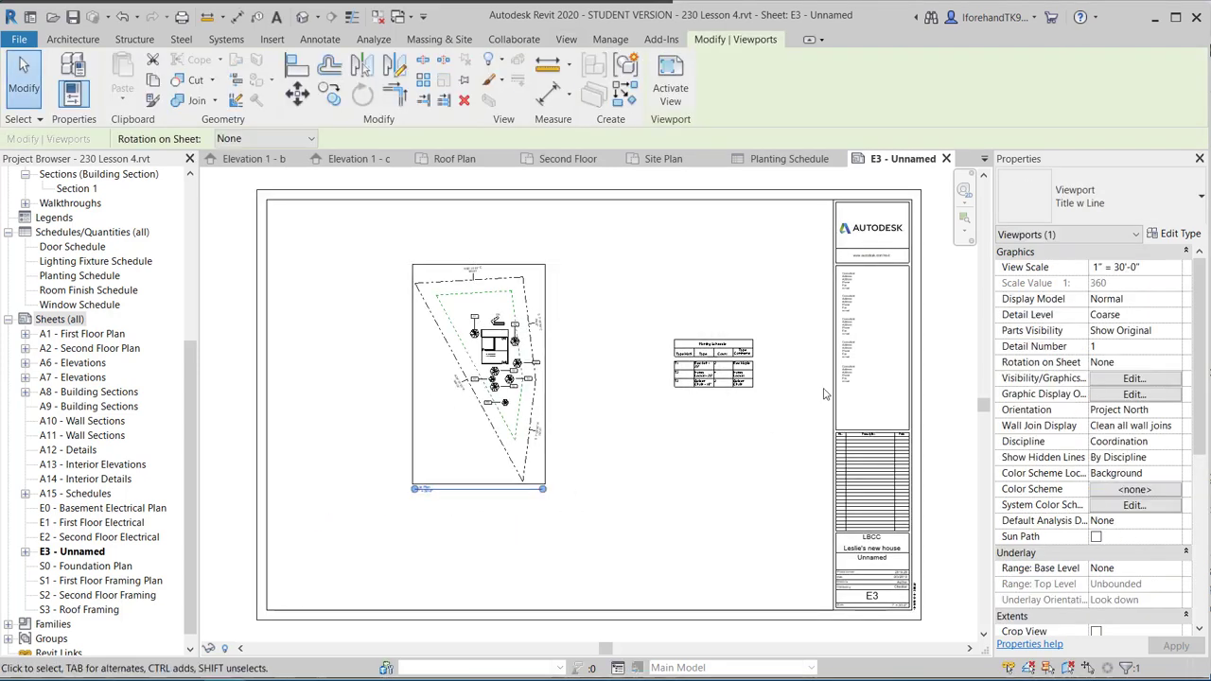
Set the Site Plan viewport's view scale to 1" = 20'-0".
{"action": "left_click", "coordinate": [1135, 269]}
{"action": "left_click", "coordinate": [1175, 268]}
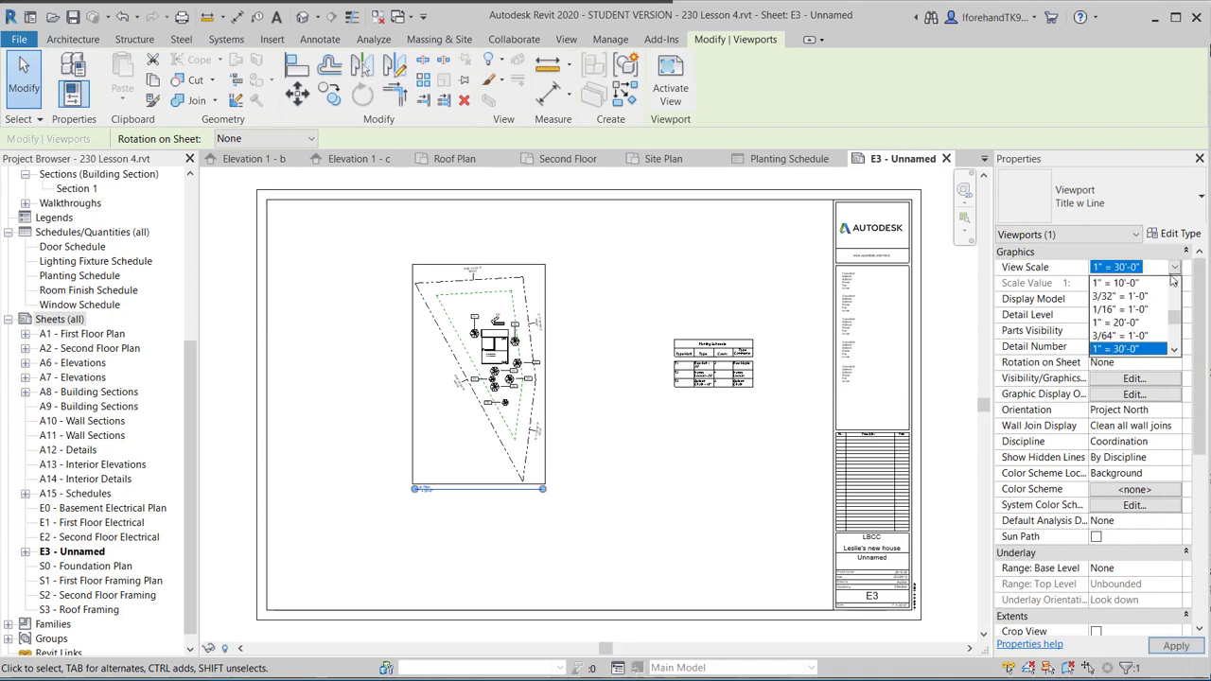
{"action": "scroll", "coordinate": [1129, 346], "scroll_direction": "up", "scroll_amount": 2}
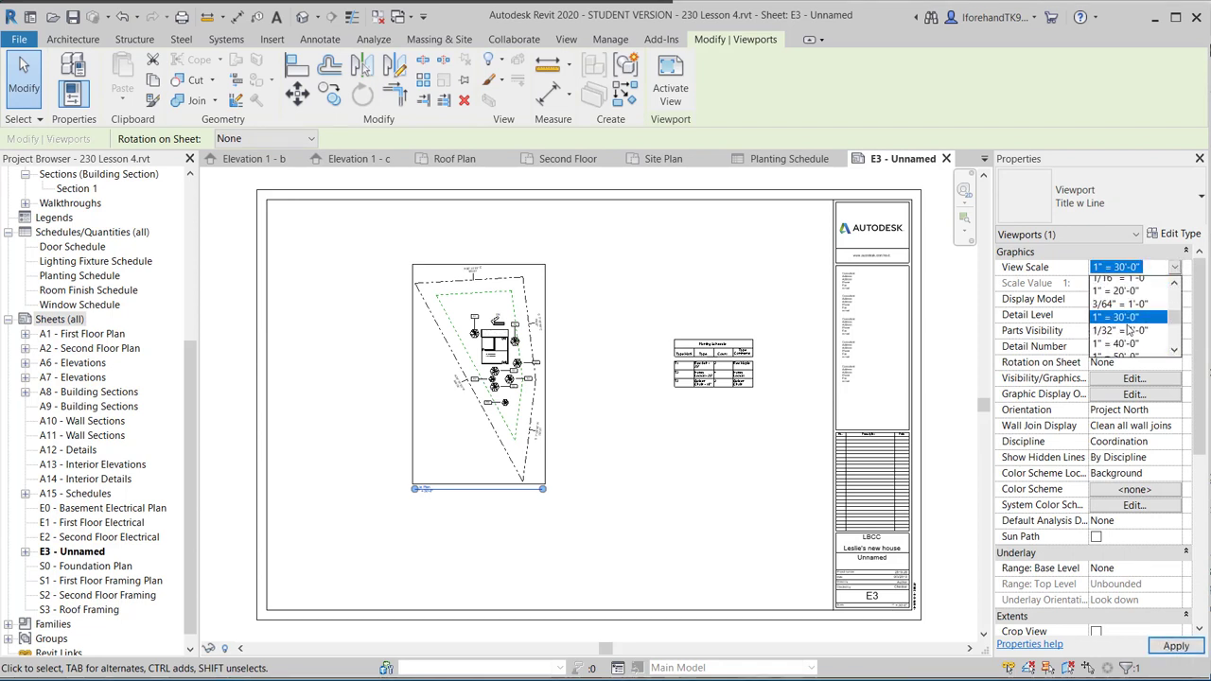
{"action": "left_click", "coordinate": [1126, 346]}
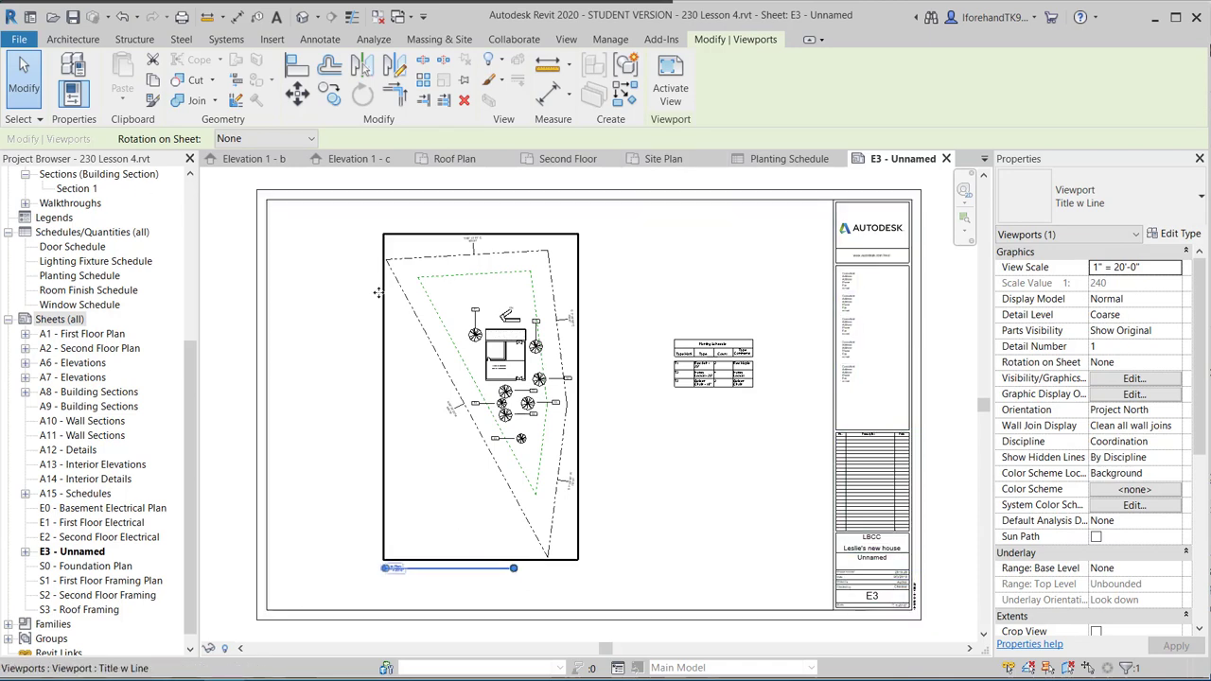
{"action": "scroll", "coordinate": [457, 314], "scroll_direction": "up", "scroll_amount": 5}
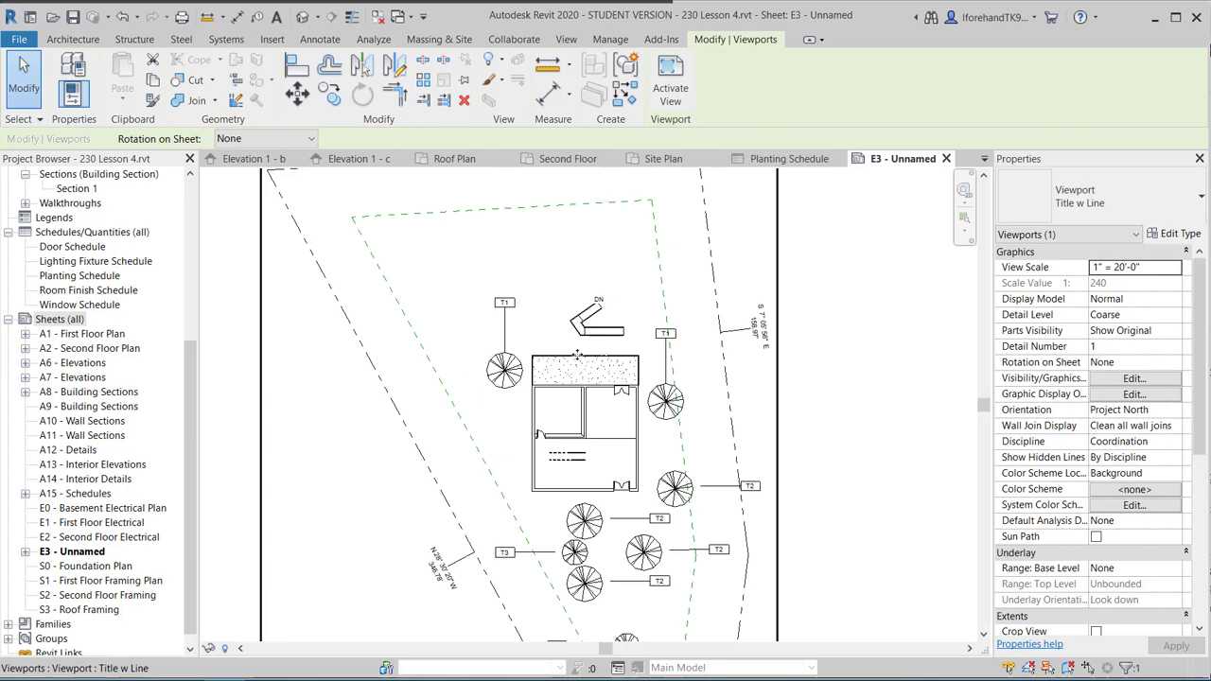
{"action": "scroll", "coordinate": [587, 333], "scroll_direction": "down", "scroll_amount": 2}
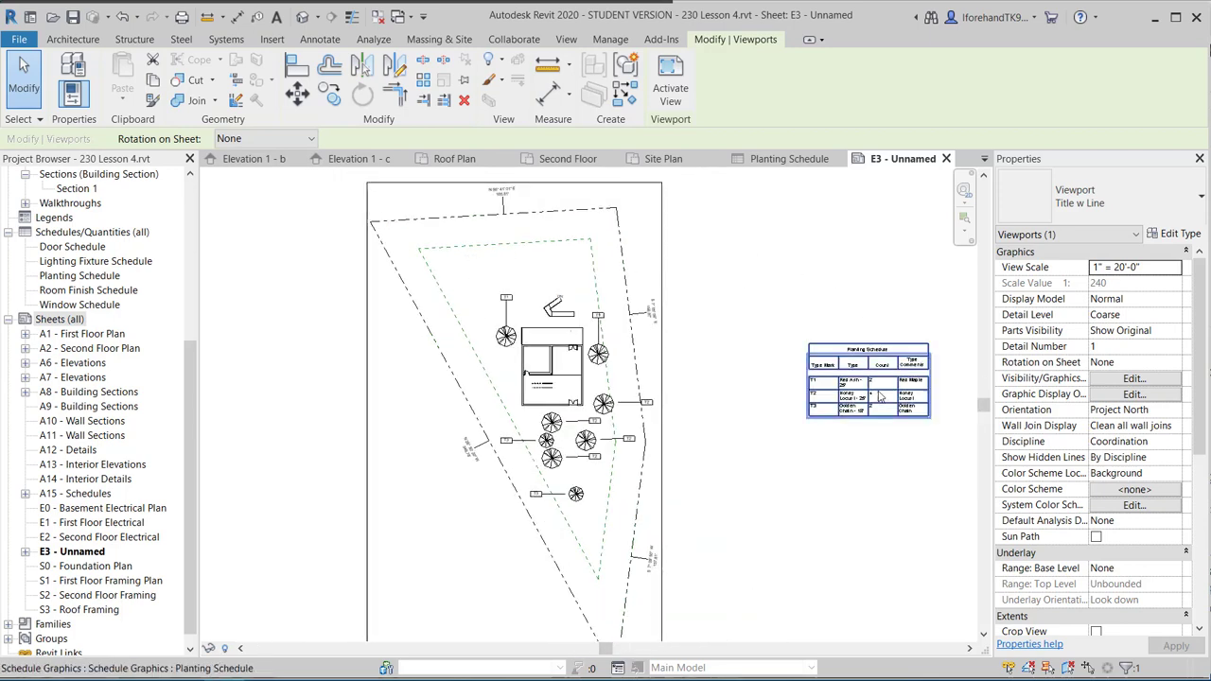
{"action": "scroll", "coordinate": [748, 416], "scroll_direction": "down", "scroll_amount": 2}
{"action": "middle_click_drag", "start_coordinate": [725, 428], "coordinate": [617, 432]}
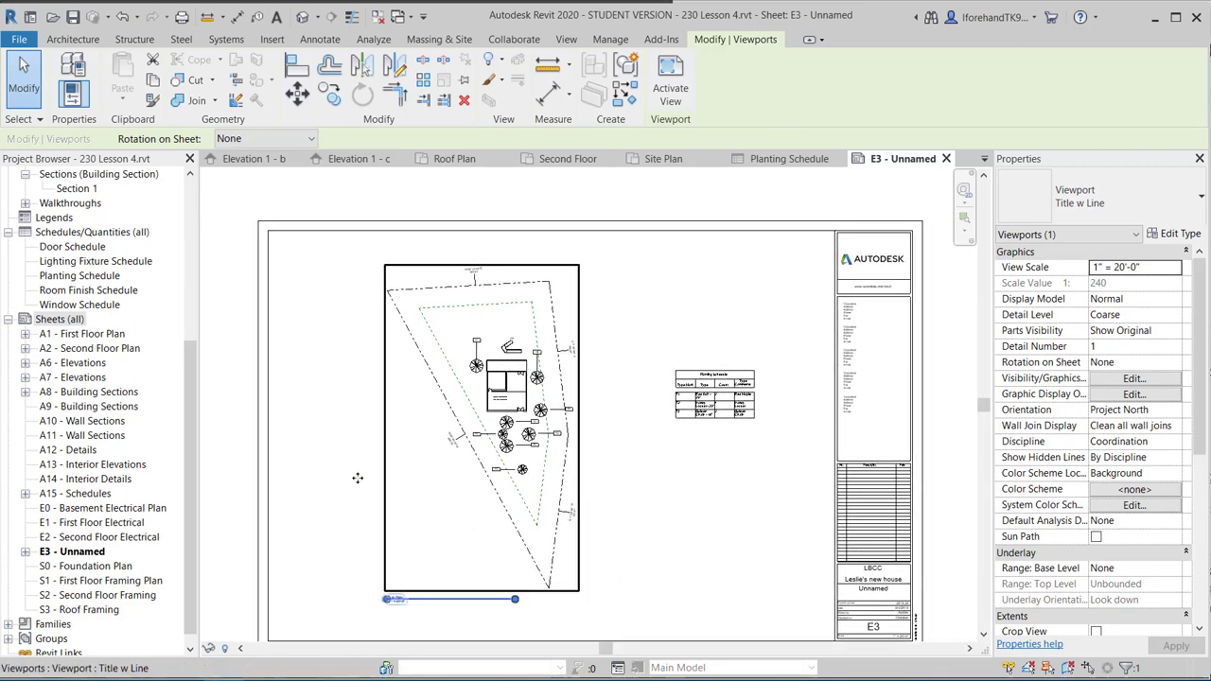
{"action": "left_click", "coordinate": [676, 554]}
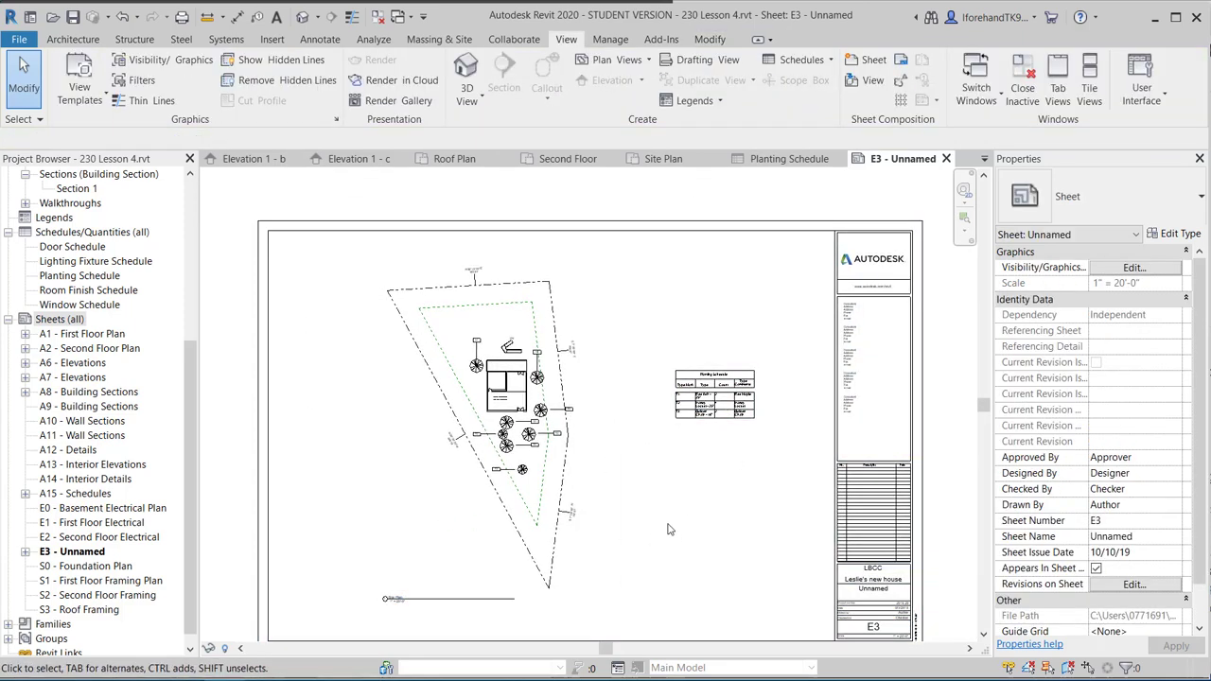
{"action": "middle_click_drag", "start_coordinate": [672, 528], "coordinate": [670, 496]}
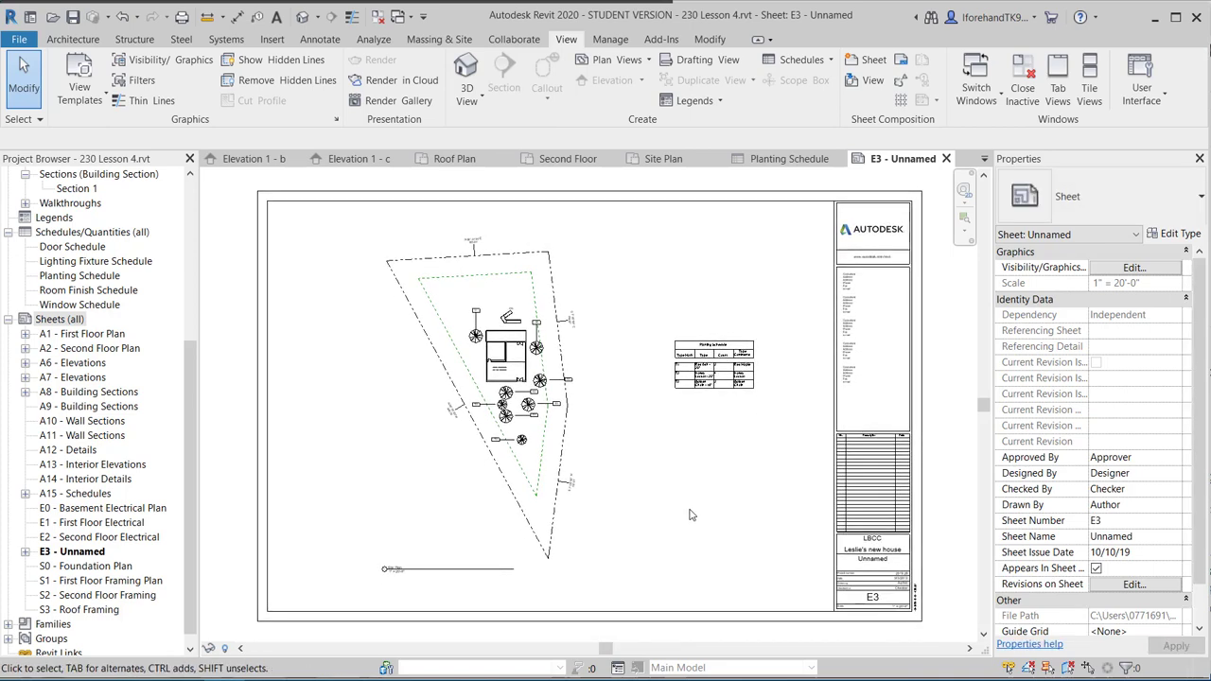